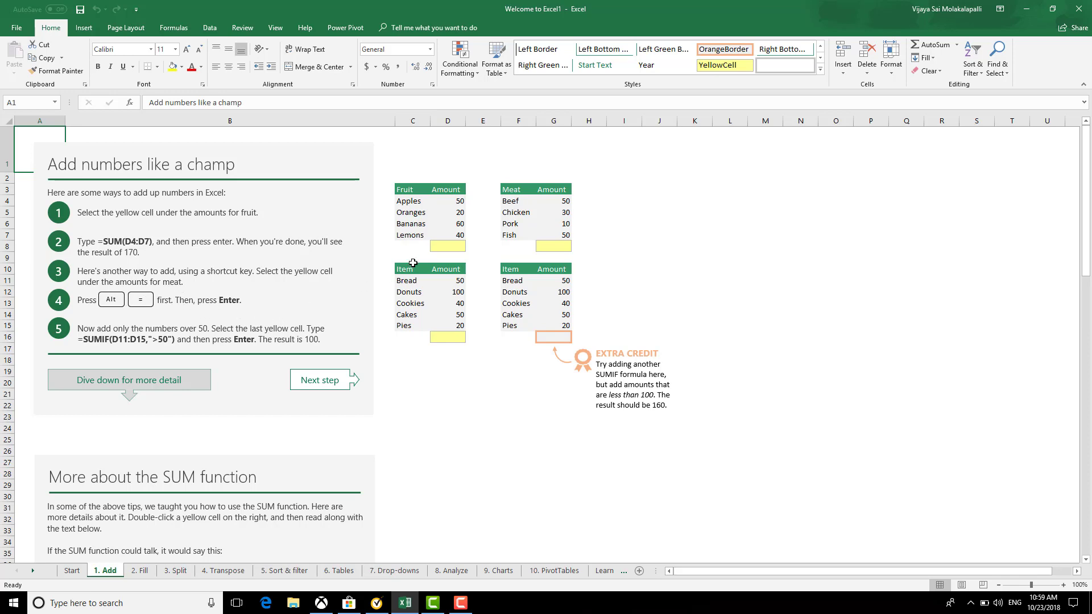
AutoSum the Fruit amounts in D8 for a total of 170
click(442, 246)
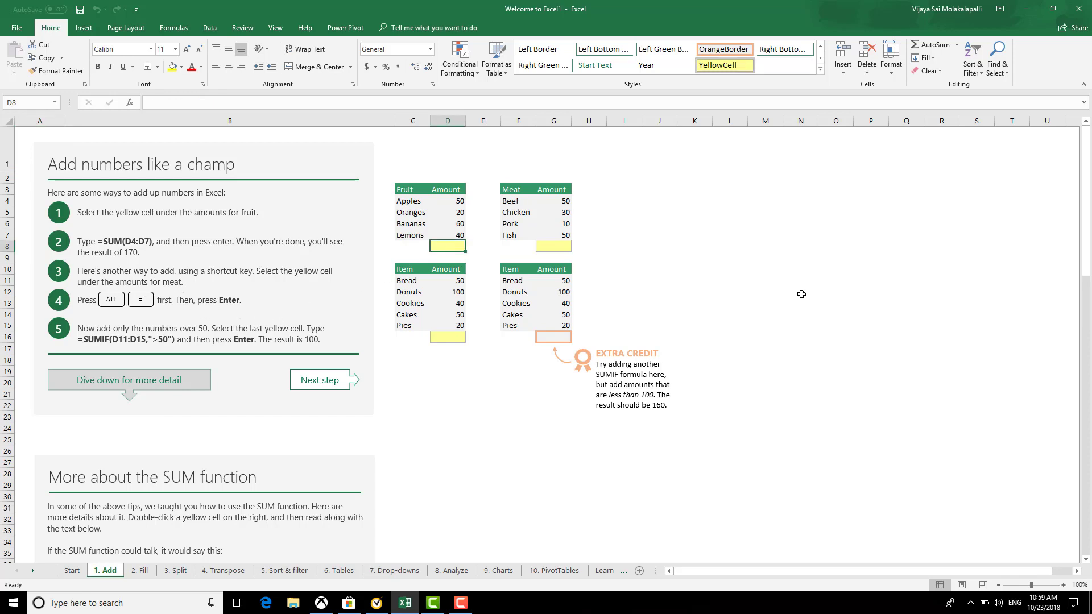
key(alt+equal)
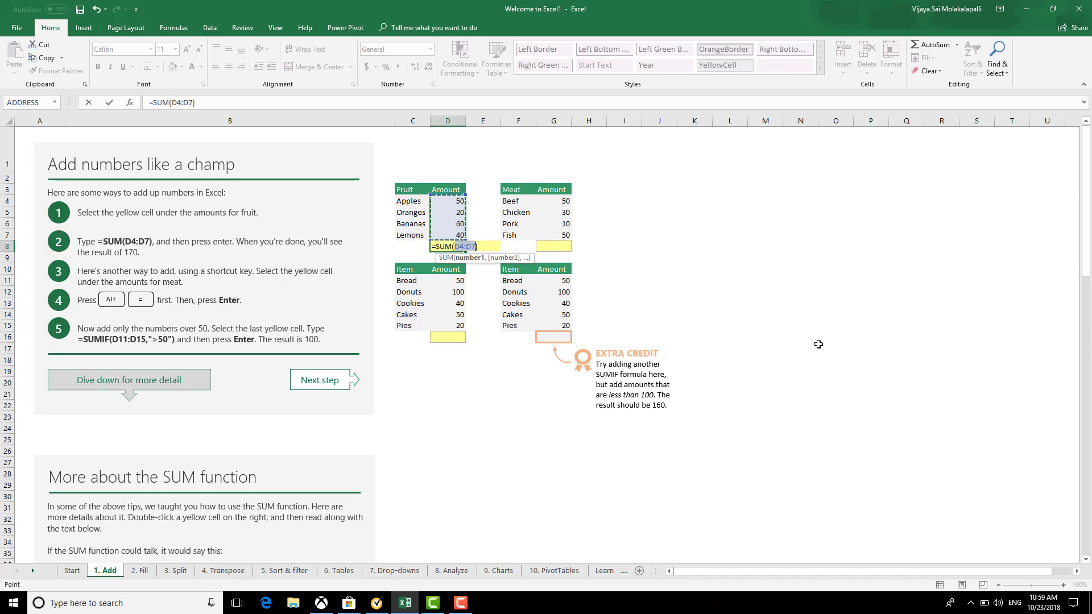
key(Return)
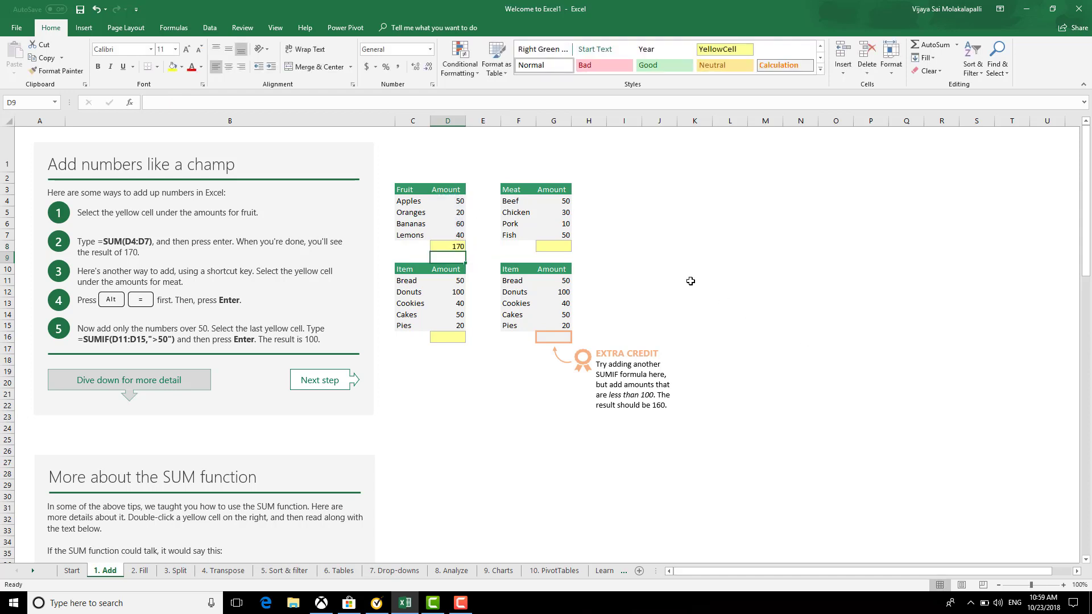
AutoSum the Meat amounts in G8 for a total of 140
click(559, 249)
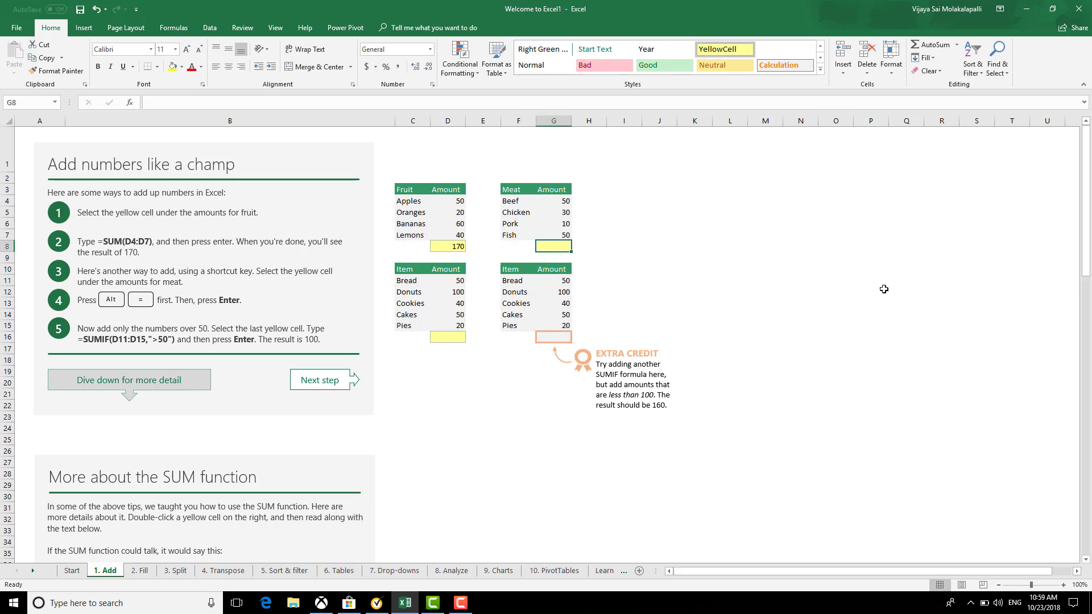
key(alt+equal)
key(Return)
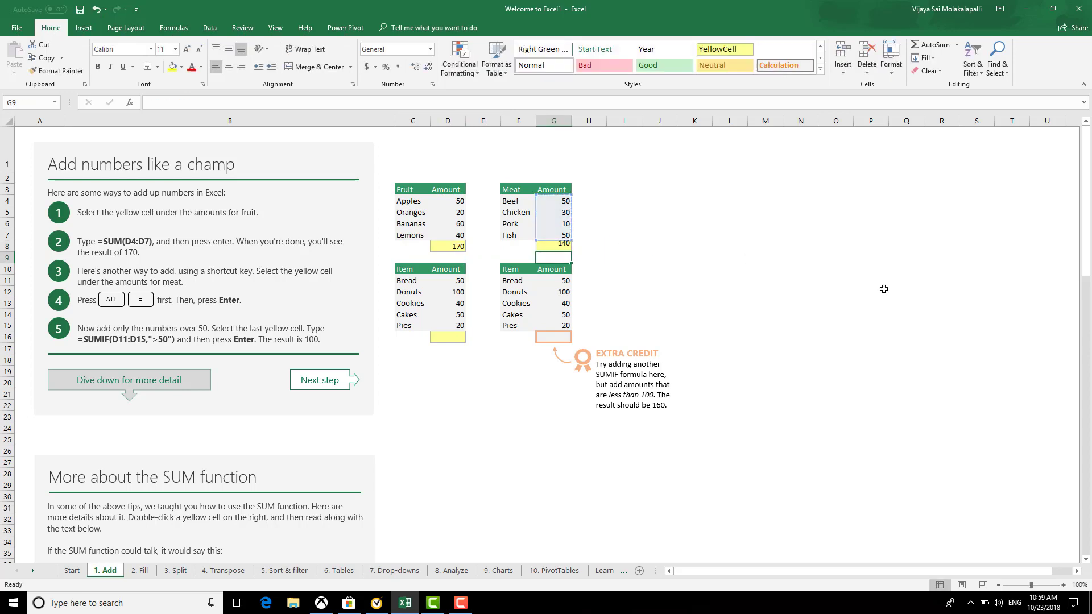
click(455, 360)
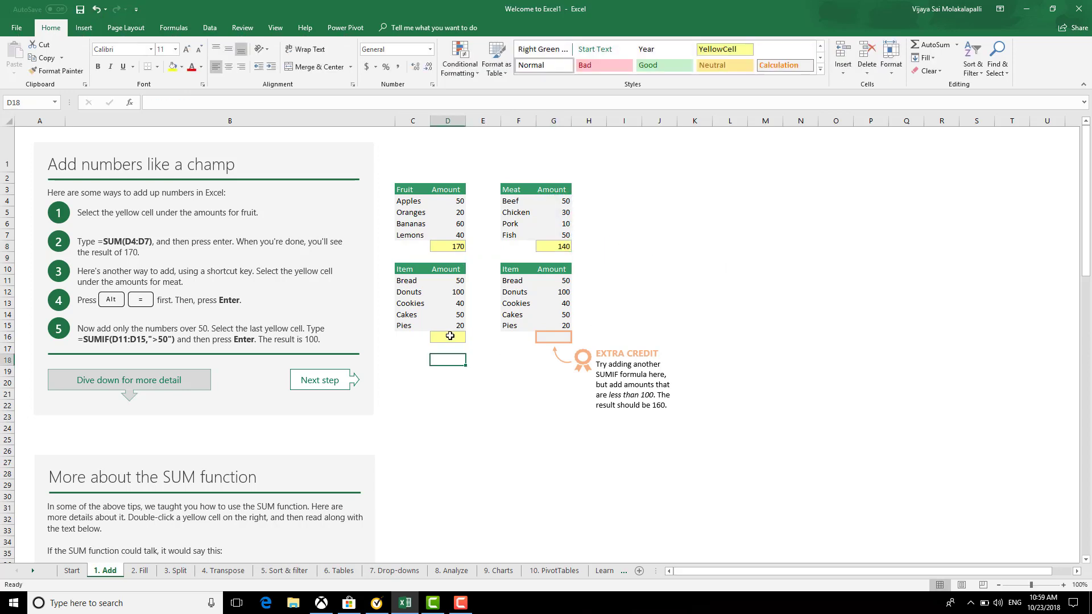
click(450, 337)
click(473, 430)
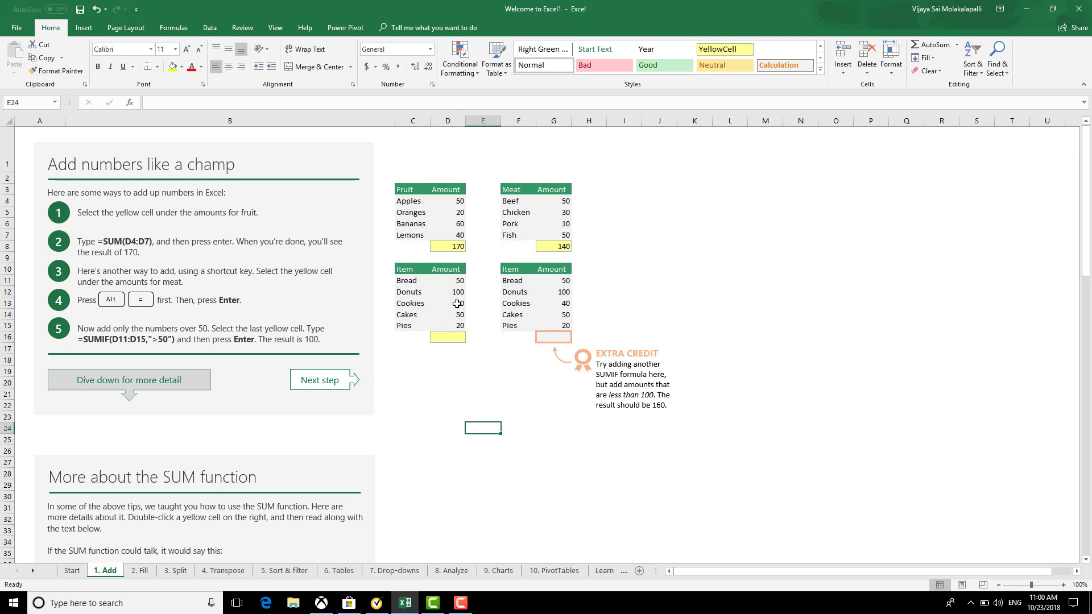
click(459, 337)
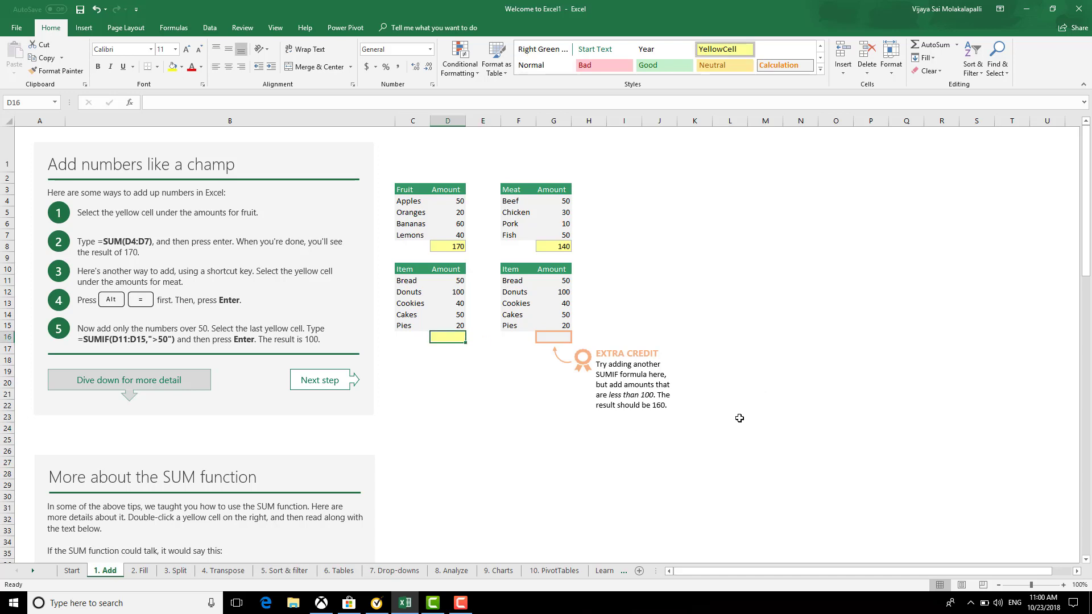
Enter =SUMIF(D11:D15,">50") in D16 so only amounts over 50 are summed, giving 100
text(=)
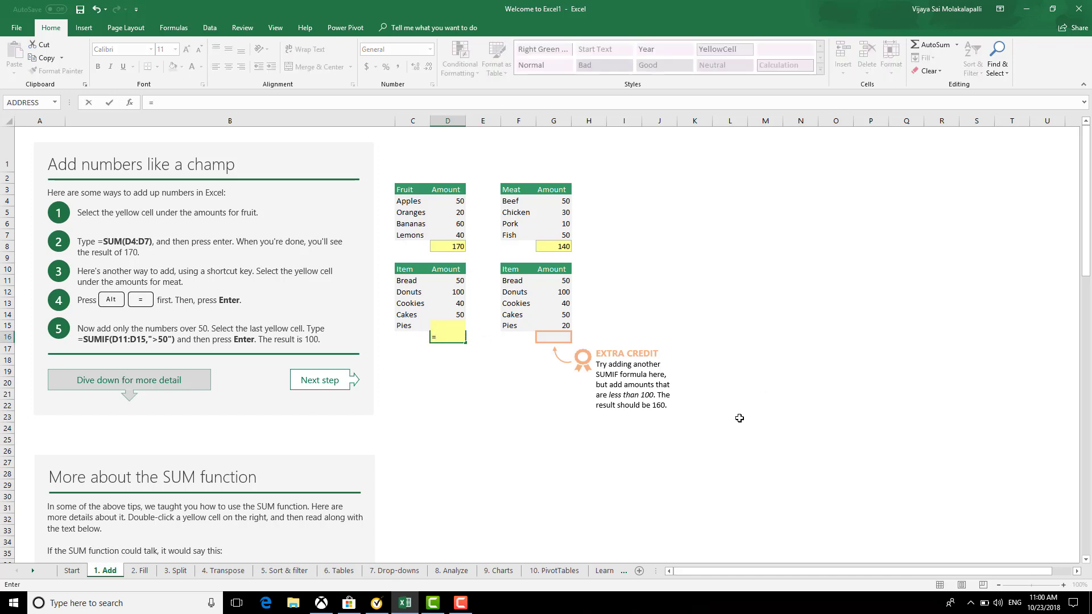
text(su)
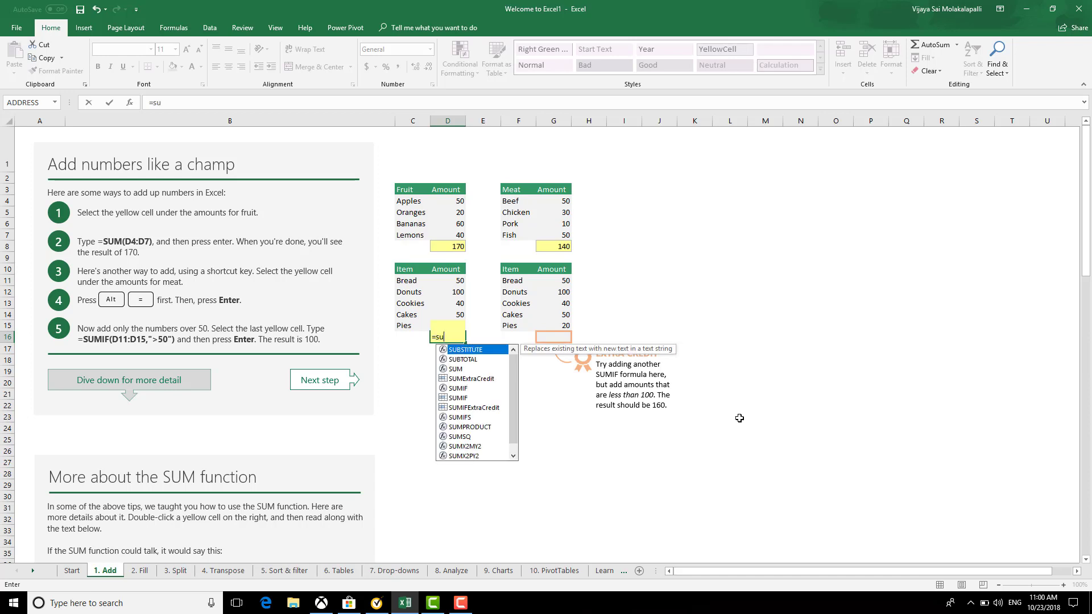
text(mif)
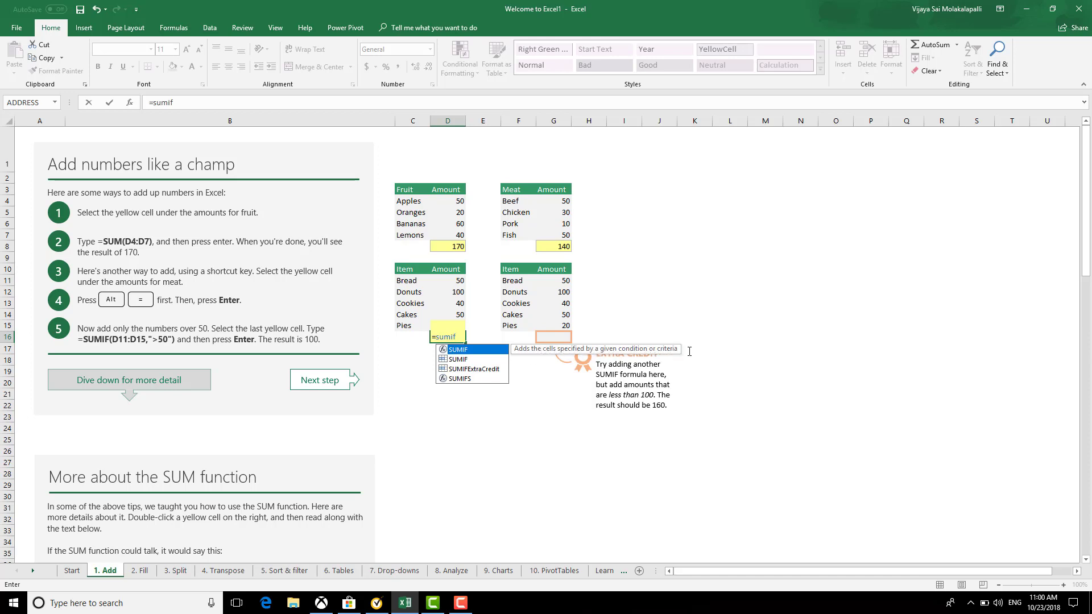
text(()
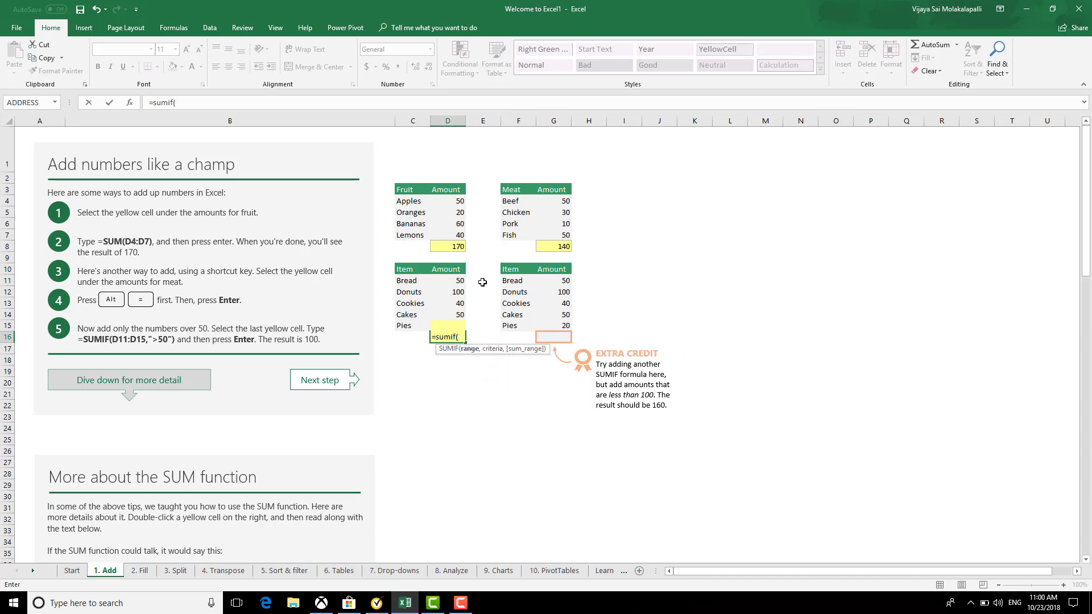
click(461, 281)
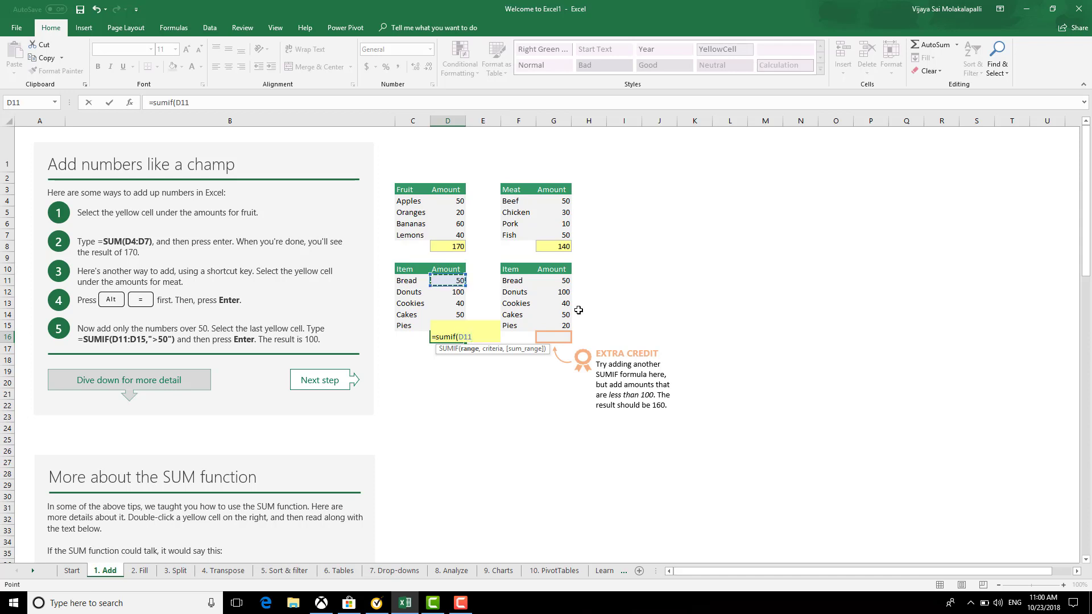
key(shift+Down)
key(shift+Down)
key(shift+Down)
key(shift+Down)
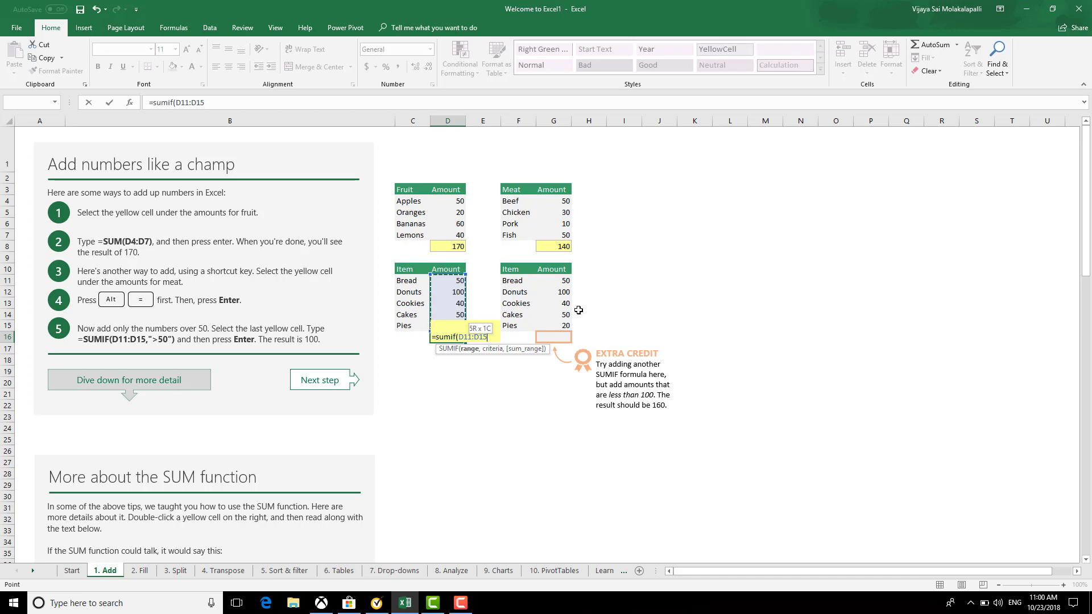
text(,">)
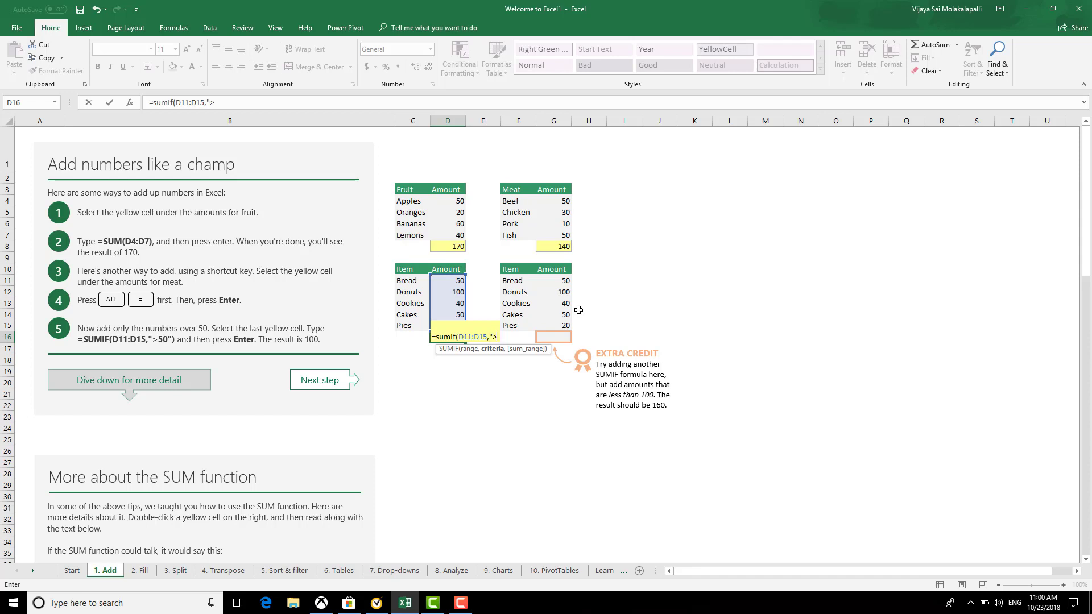
text(50"))
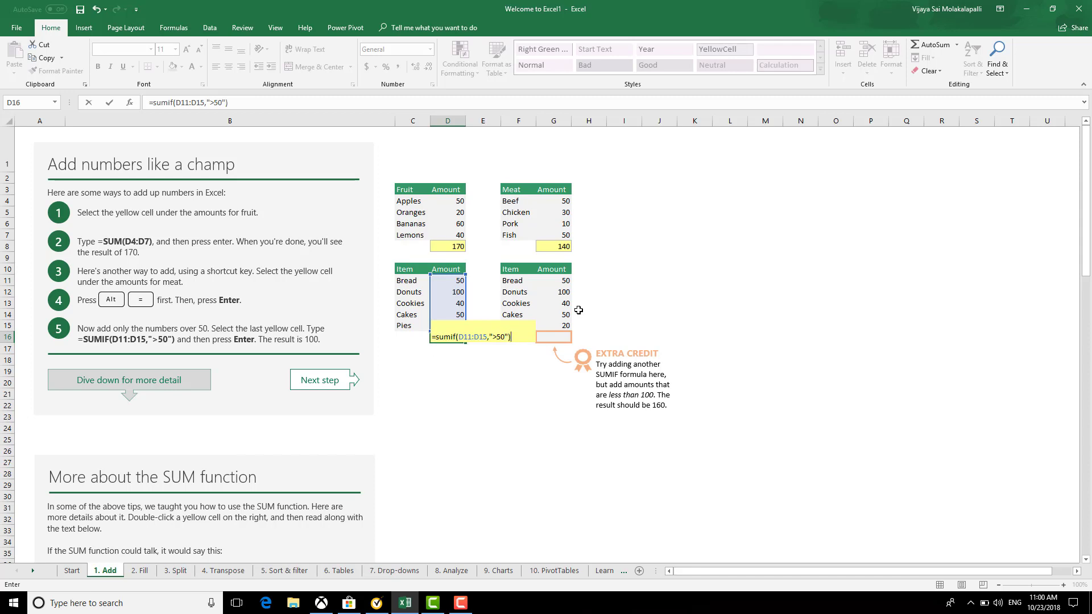
key(Return)
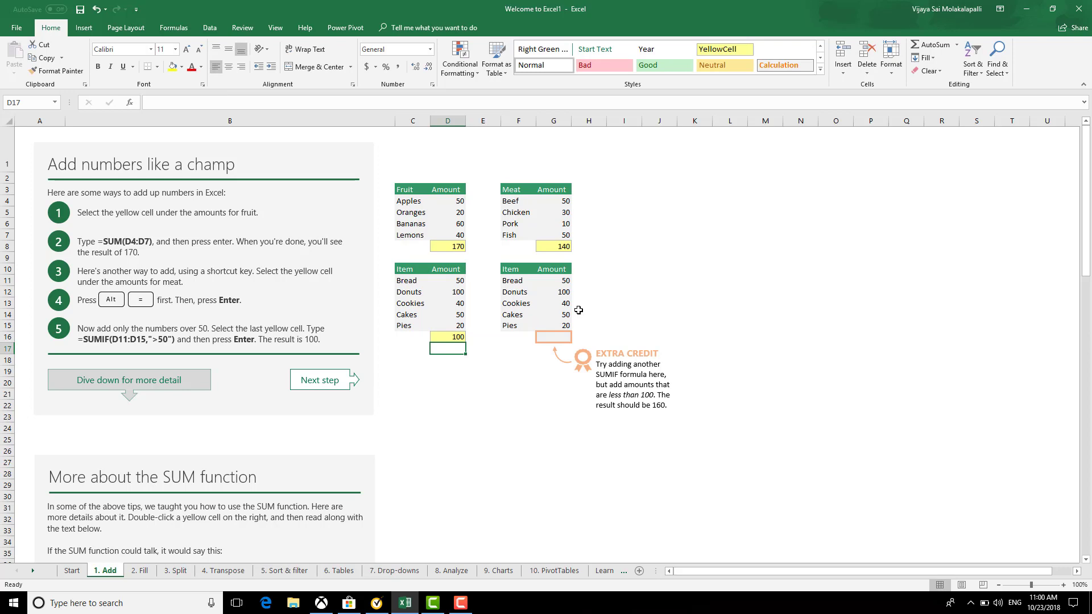
Enter =SUMIF(G11:G15,"<100") in G16 to sum item amounts under 100, giving 160
click(551, 326)
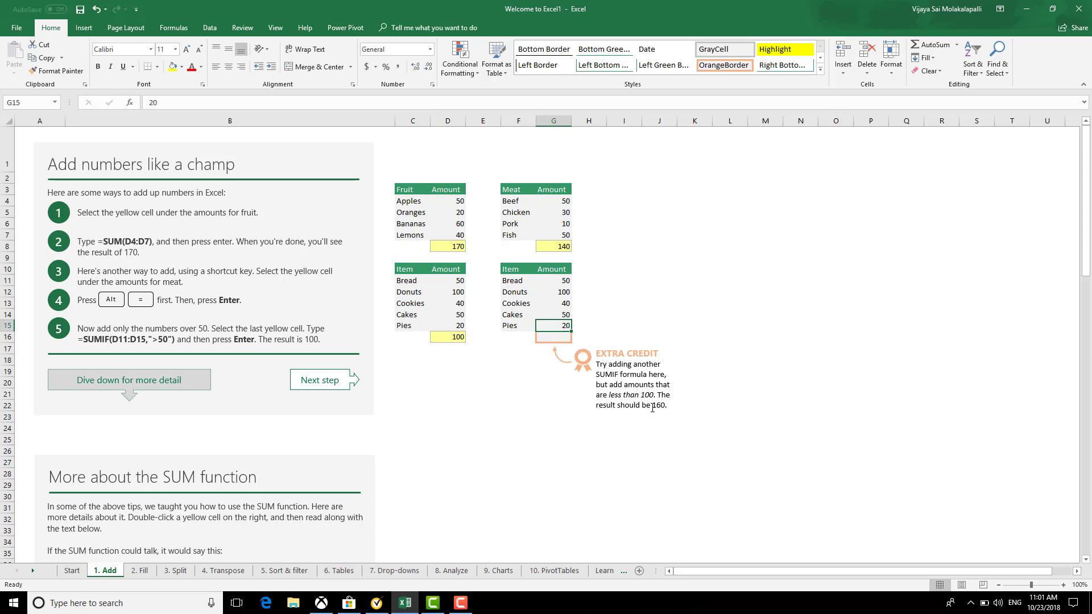
click(561, 343)
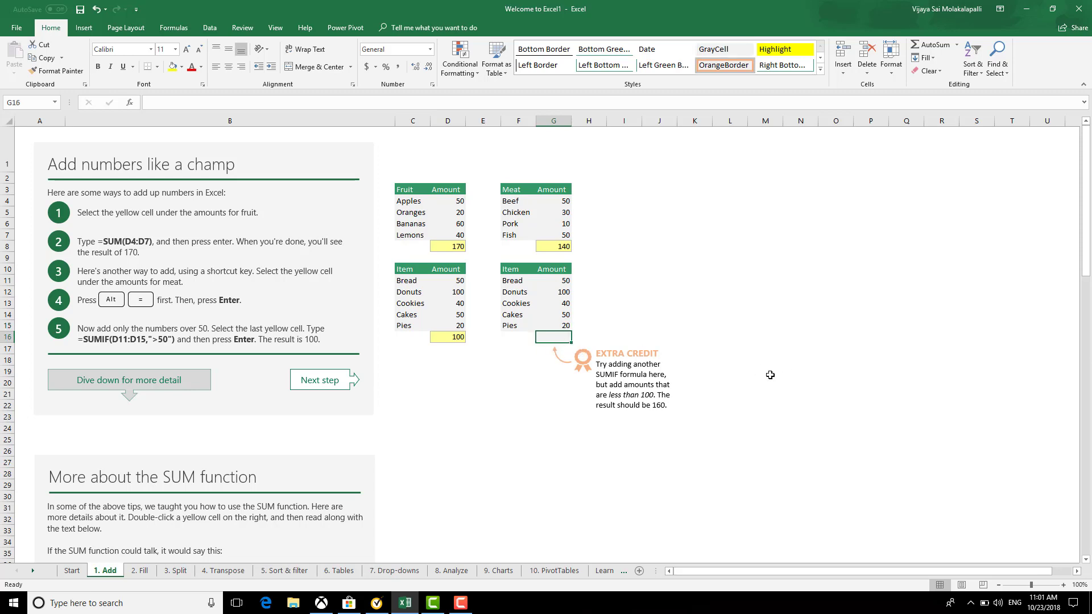
text(=s)
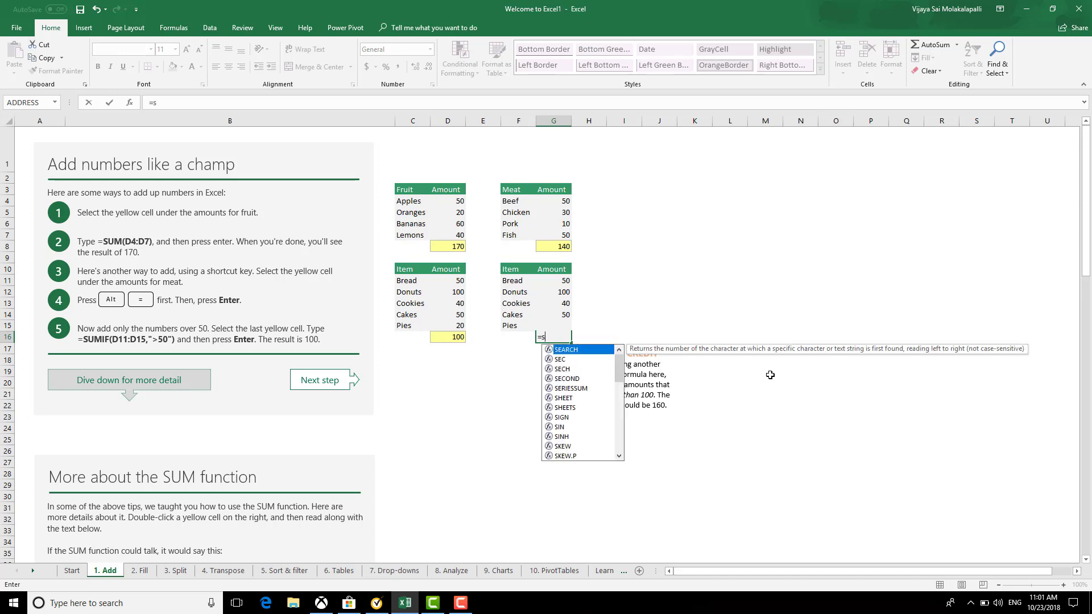
text(umif)
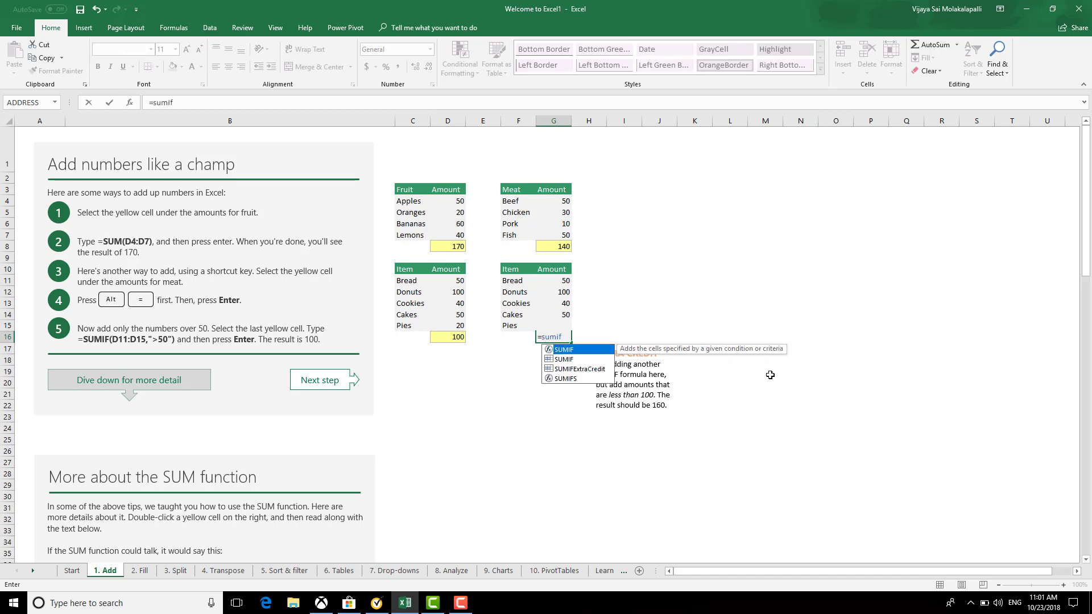
key(Tab)
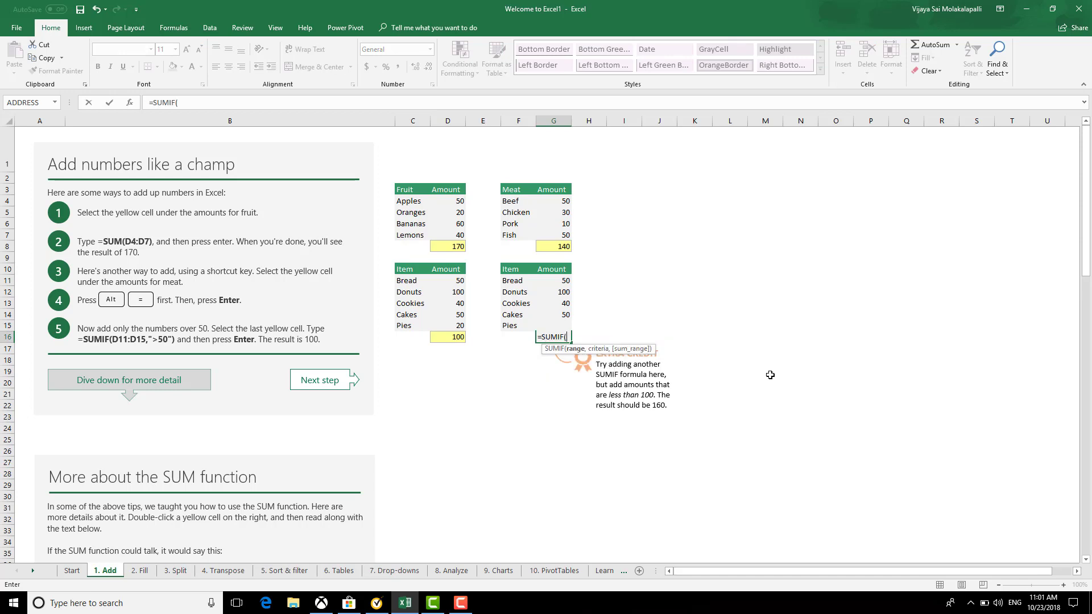
key(Up)
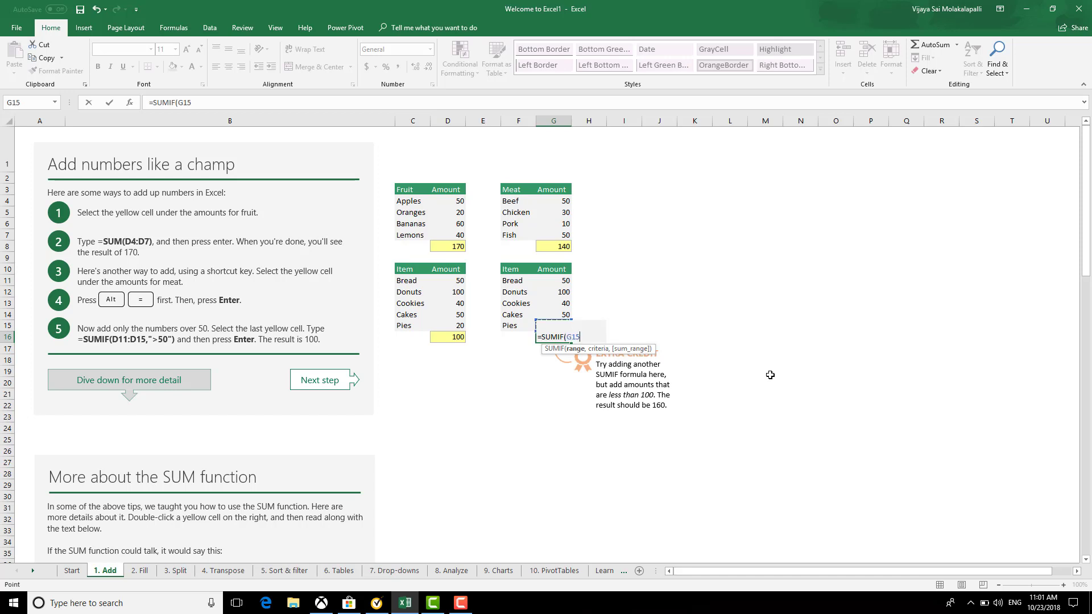
key(shift+Up)
key(shift+Up)
key(shift+Up)
key(shift+Up)
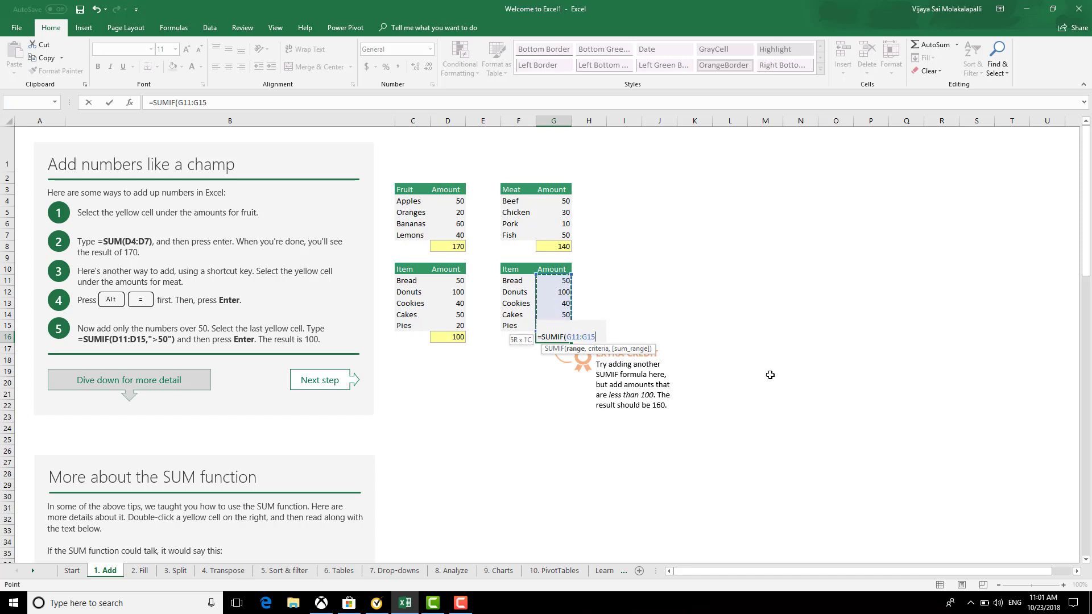
text(,"<)
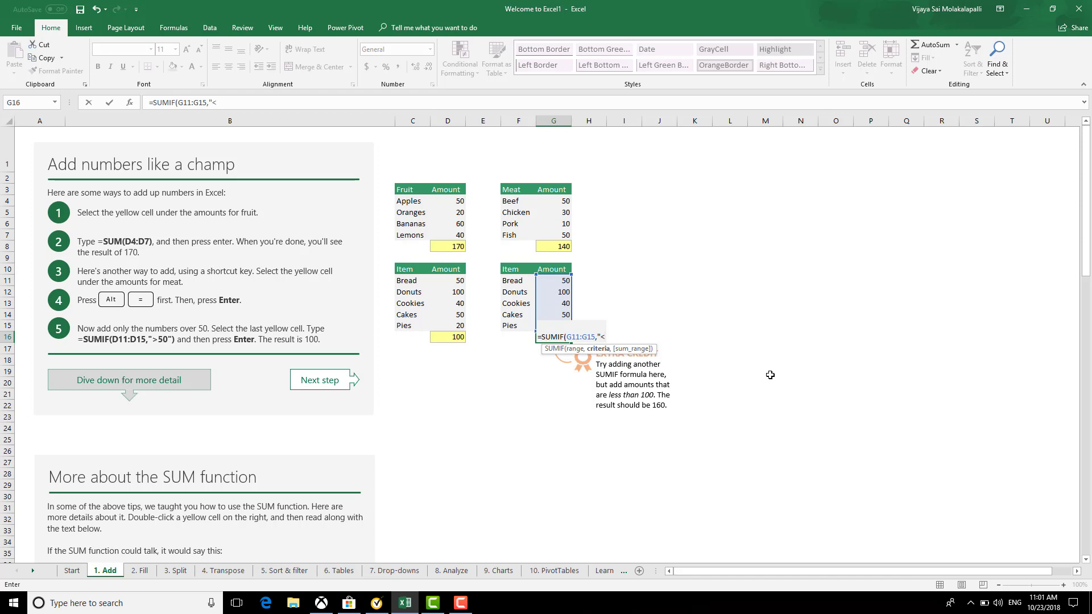
text(100)
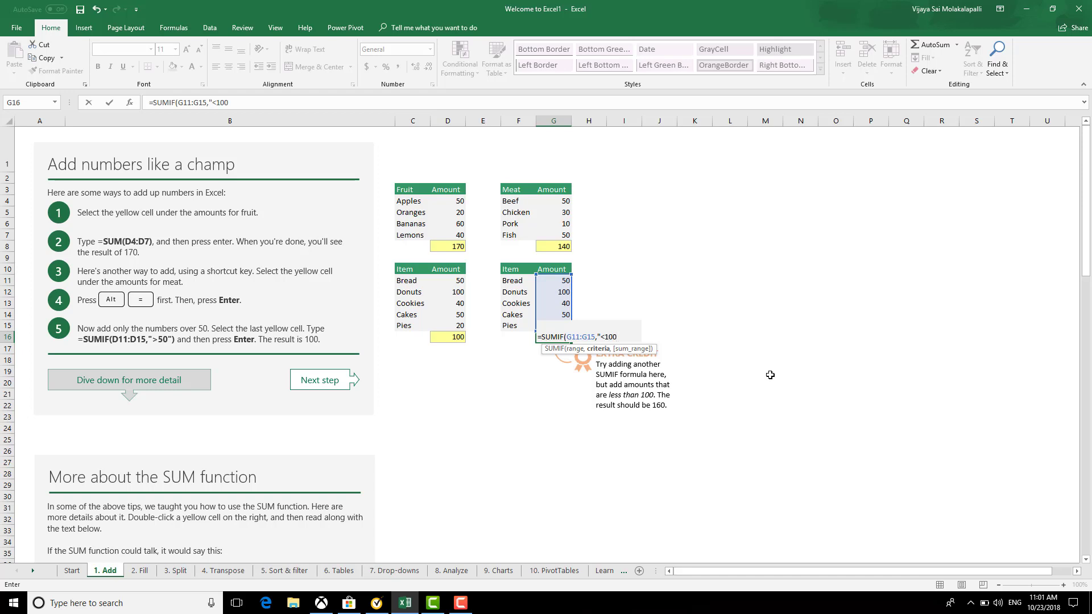
key(Return)
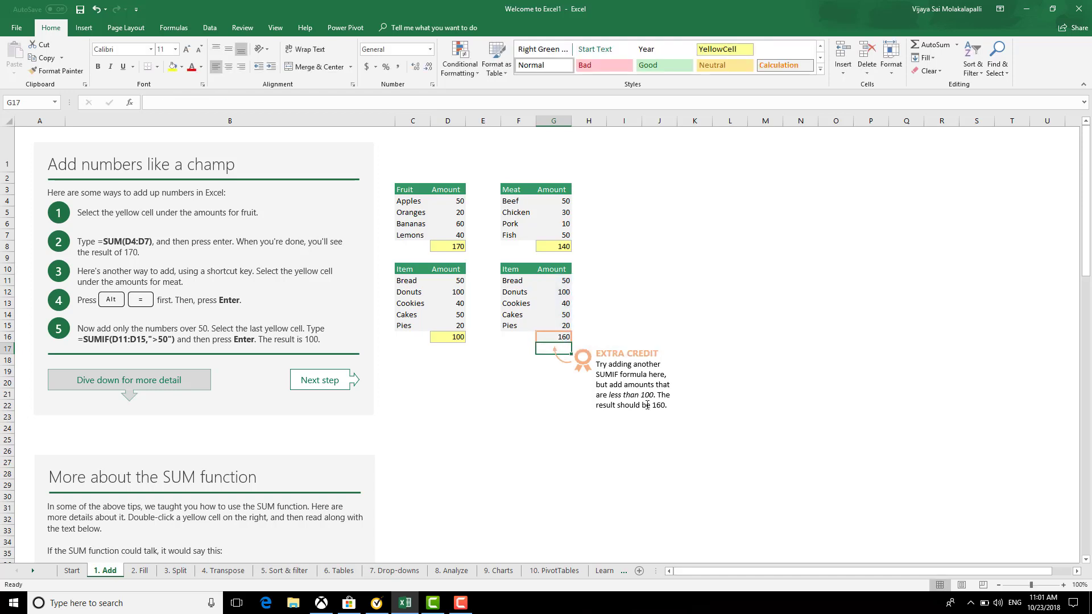
Scroll through the 1. Add sheet, then switch to the 2. Fill tutorial sheet
scroll(544, 492, down, 6)
scroll(544, 492, down, 8)
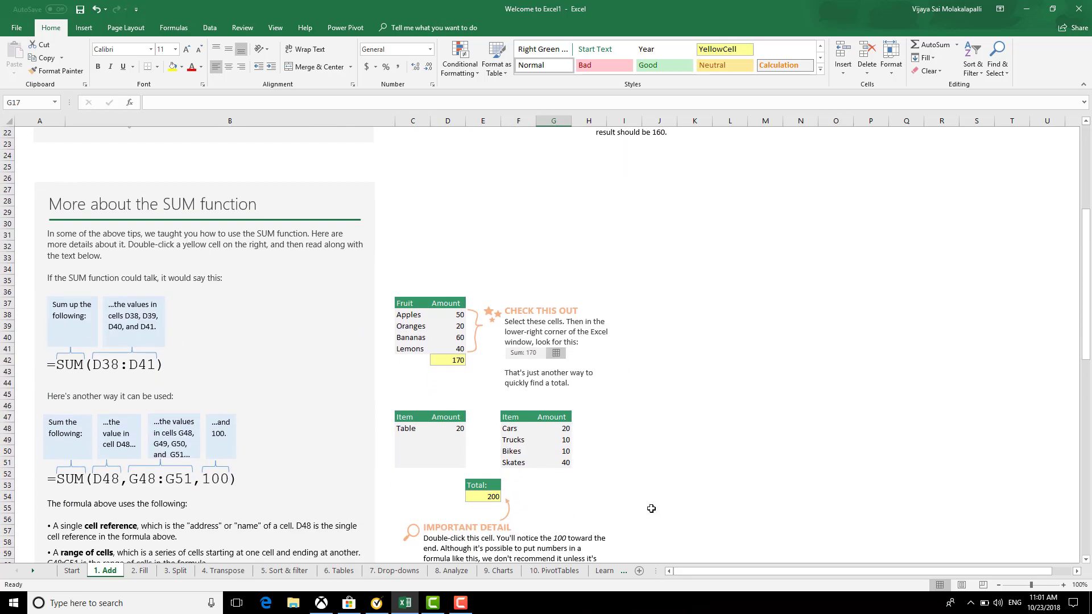
scroll(649, 506, down, 4)
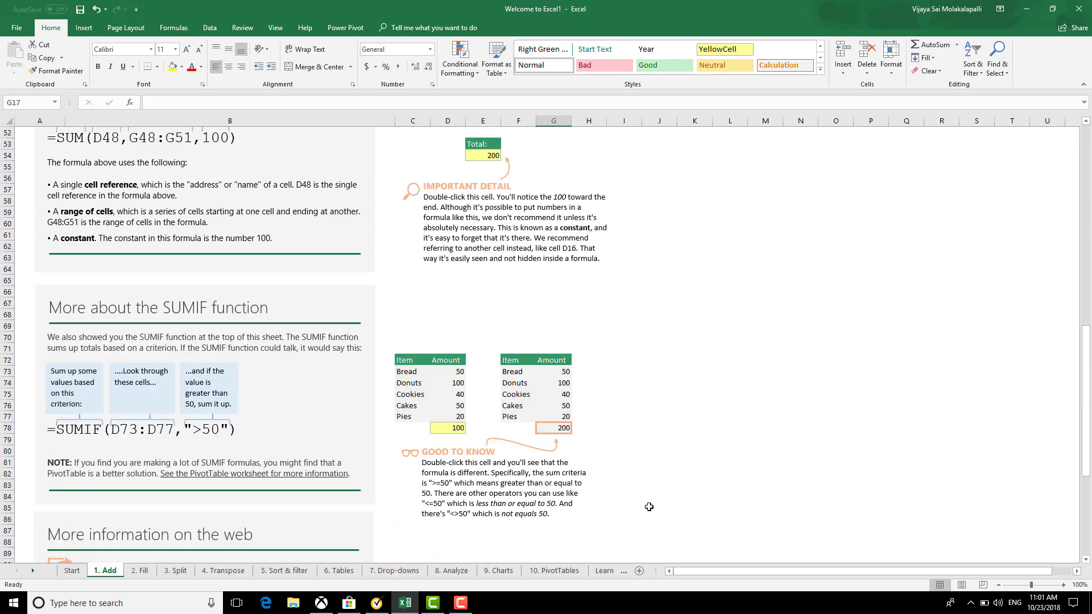
scroll(649, 506, down, 2)
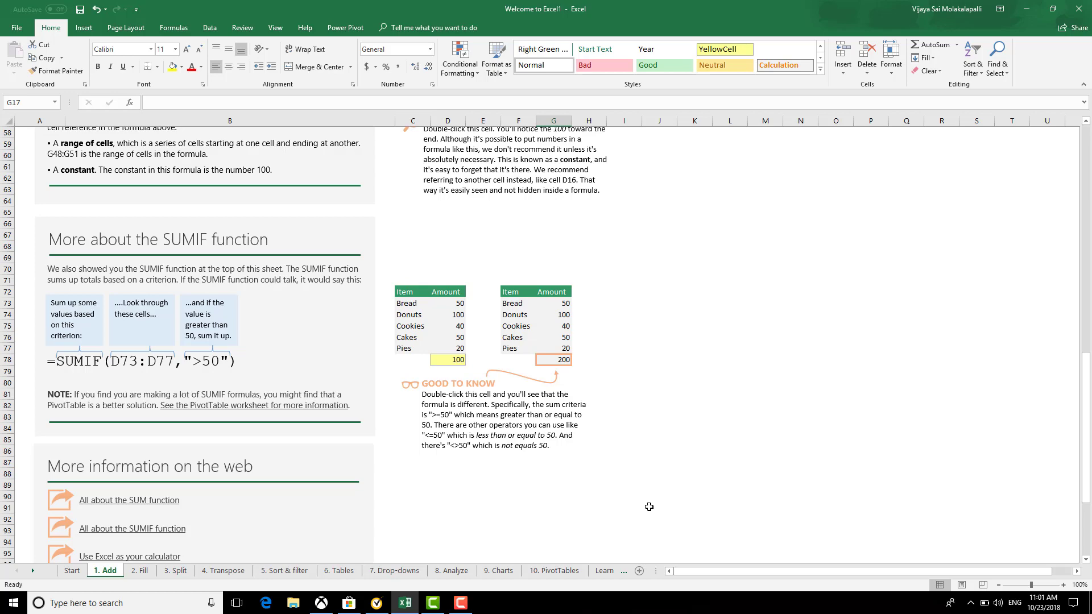
scroll(649, 507, up, 1)
scroll(649, 507, down, 3)
scroll(649, 507, down, 3)
scroll(648, 507, up, 1)
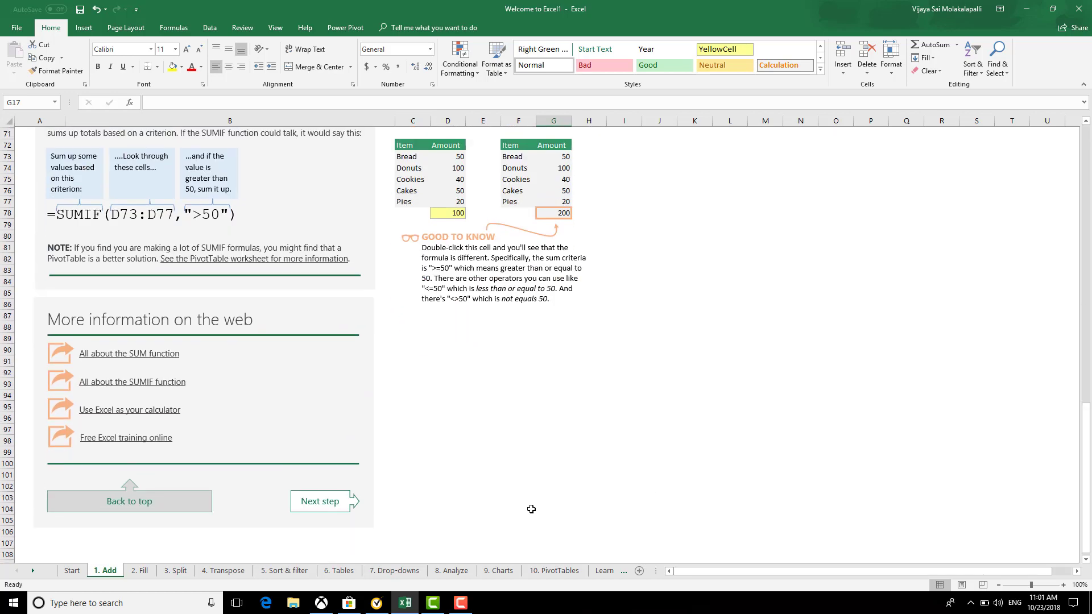
click(139, 570)
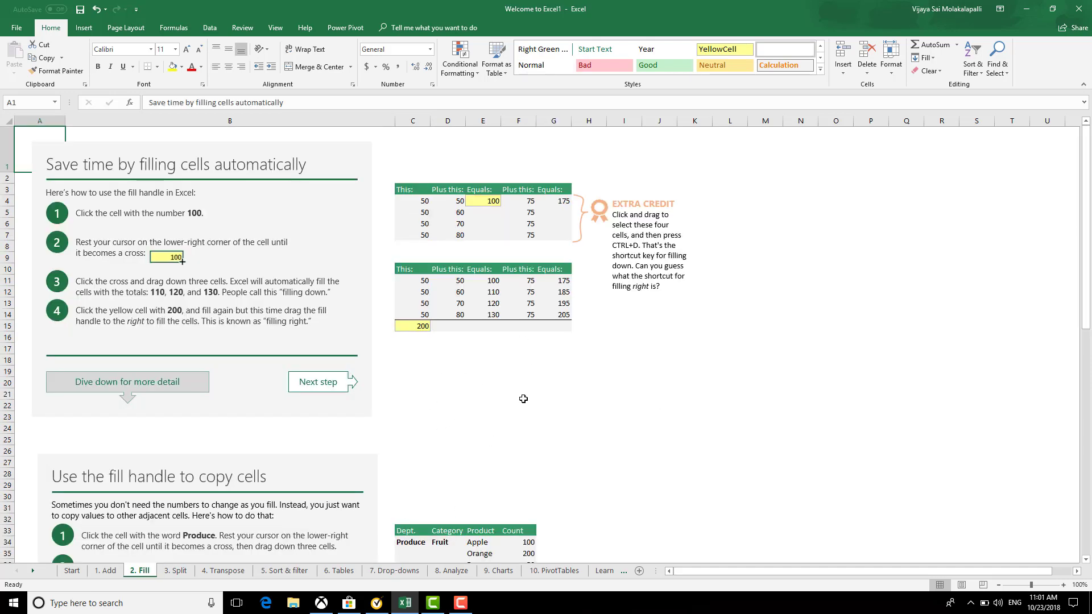
Check E4's SUM formula, then fill it down to E7 giving 110, 120, 130
click(493, 203)
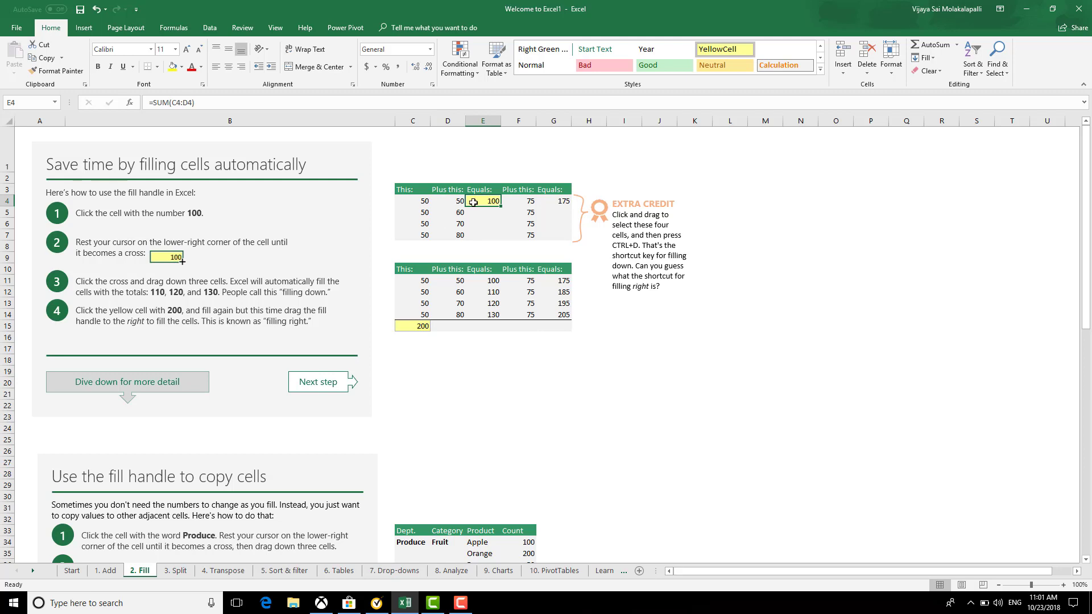
click(423, 204)
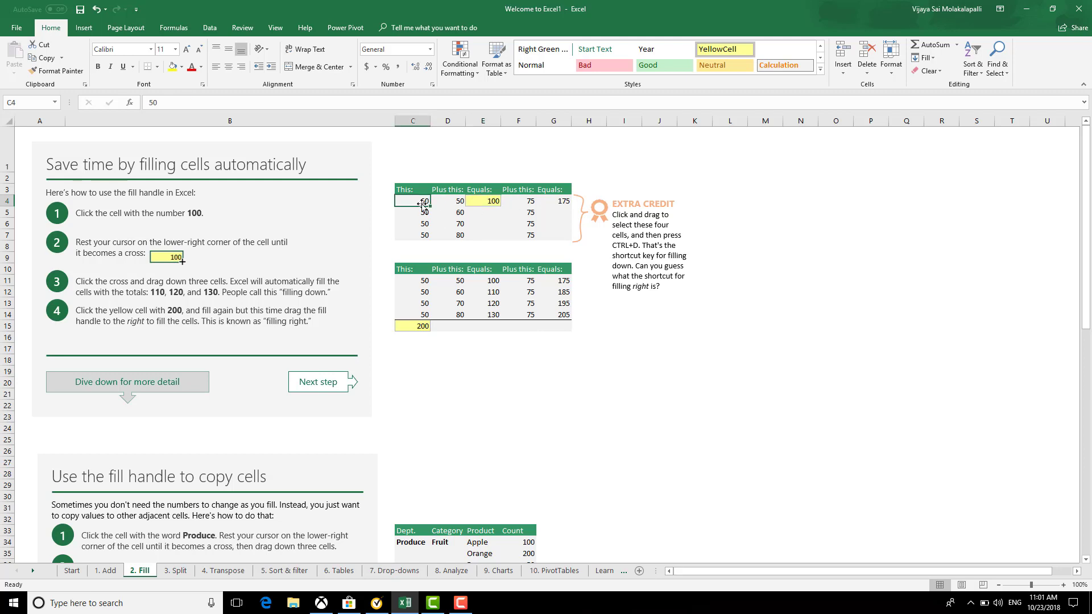
click(458, 203)
click(488, 202)
key(F2)
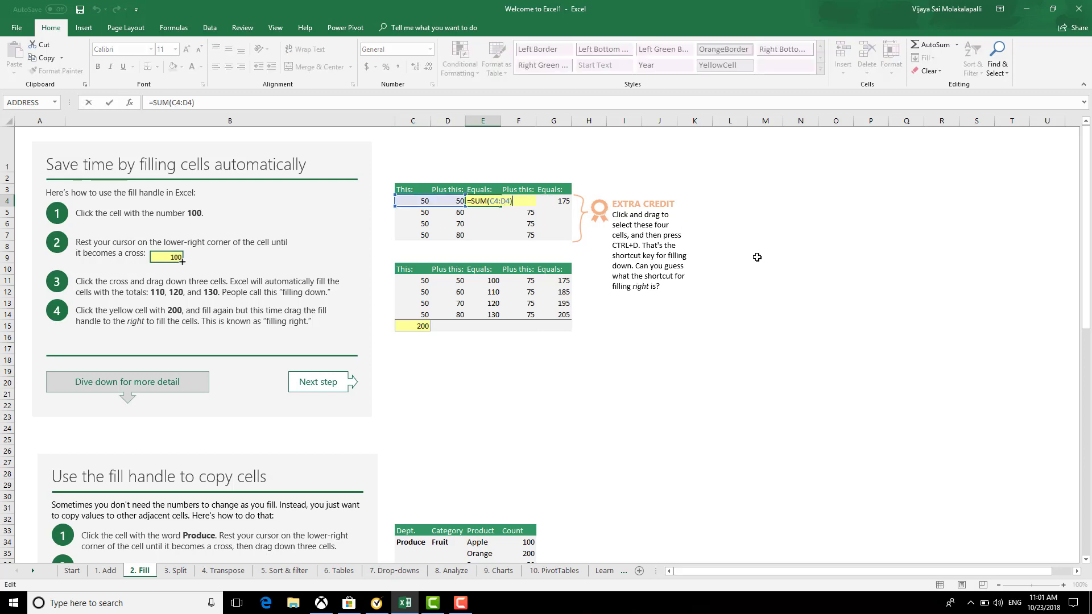
key(Escape)
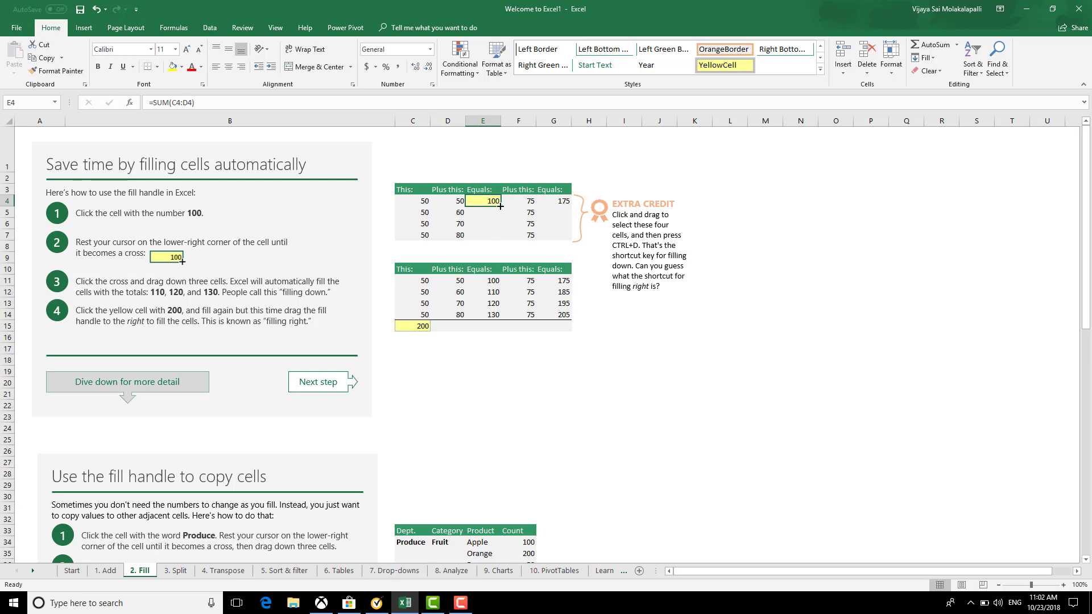
drag(499, 206, 501, 247)
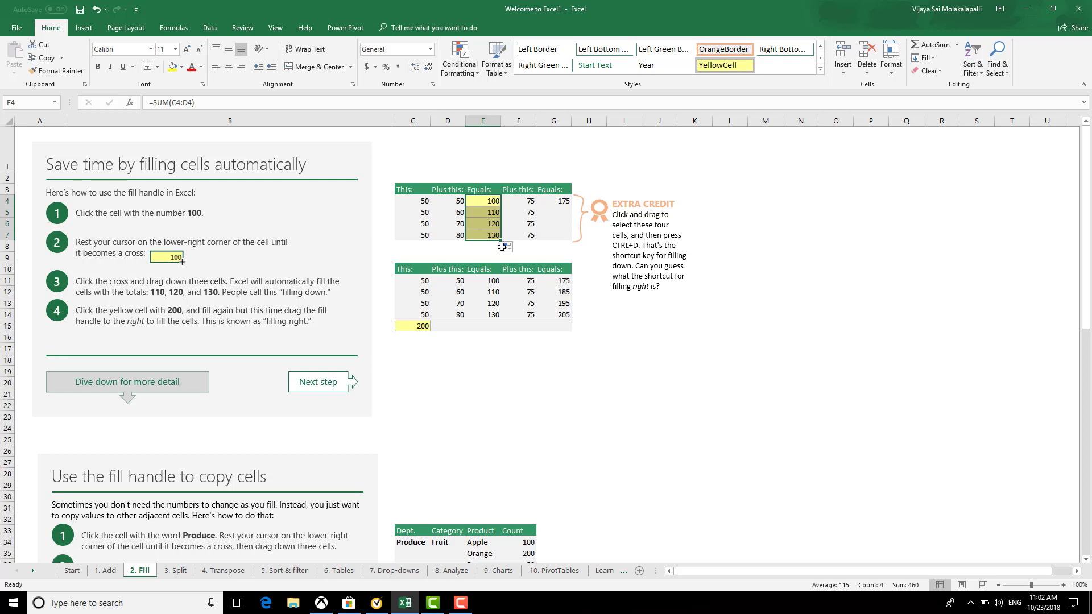
Fill the G4 total down through G7 with Ctrl+D, giving 185, 195, 205
click(565, 206)
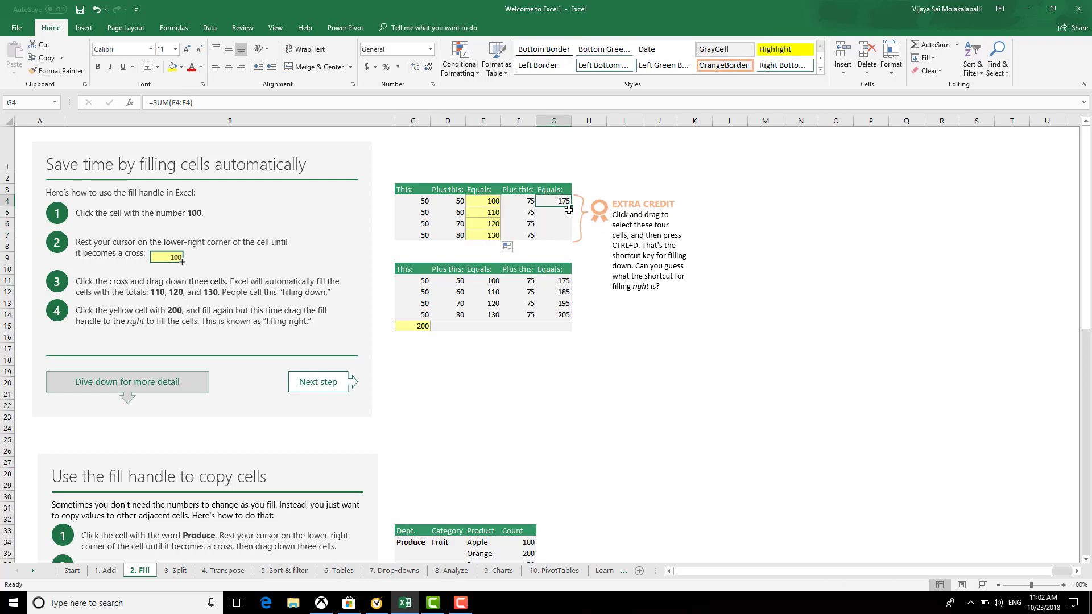
drag(556, 197, 560, 237)
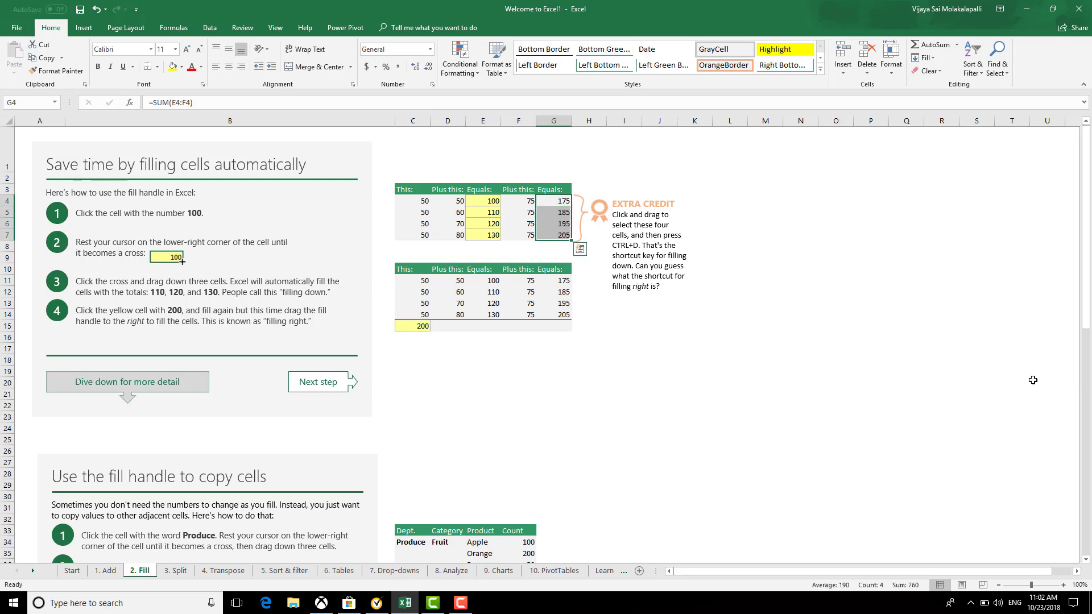
key(ctrl+d)
click(728, 429)
Fill the row 15 totals across C15:G15: 200, 260, 460, 300, 760
click(455, 364)
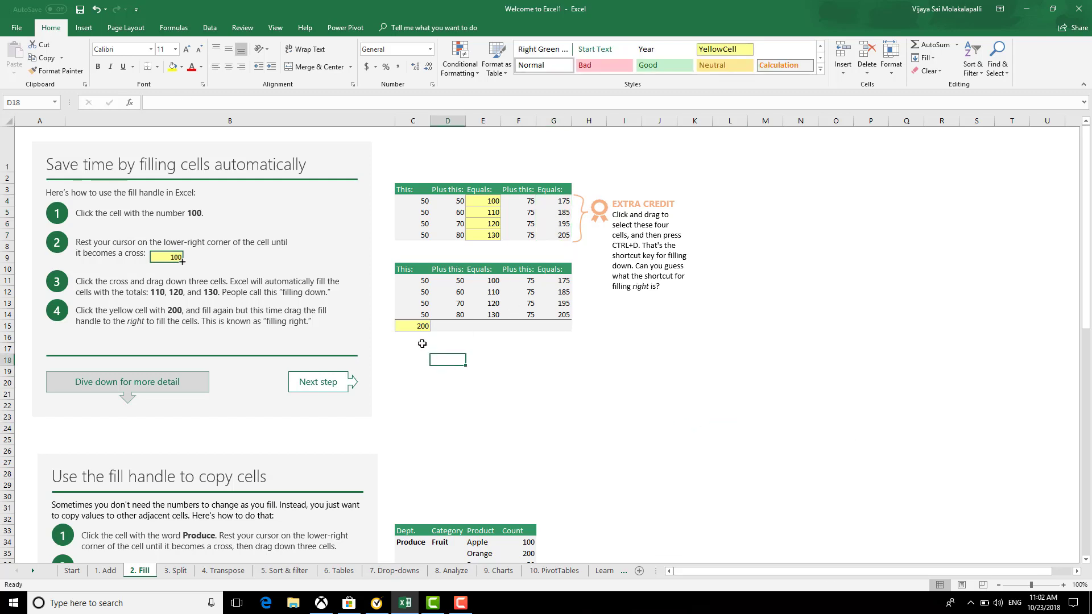
drag(420, 327, 558, 330)
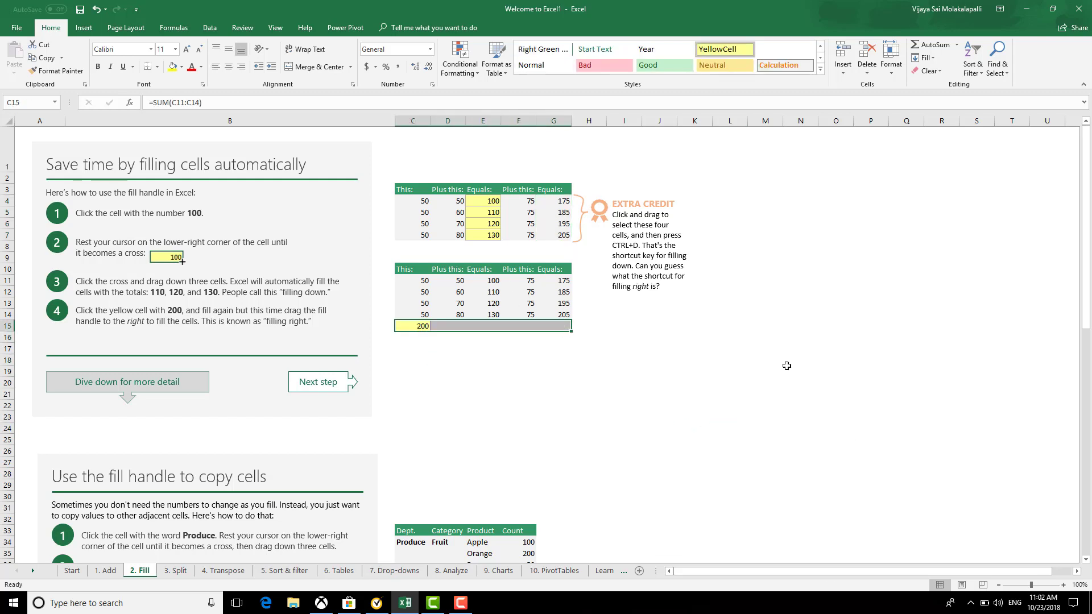
click(483, 417)
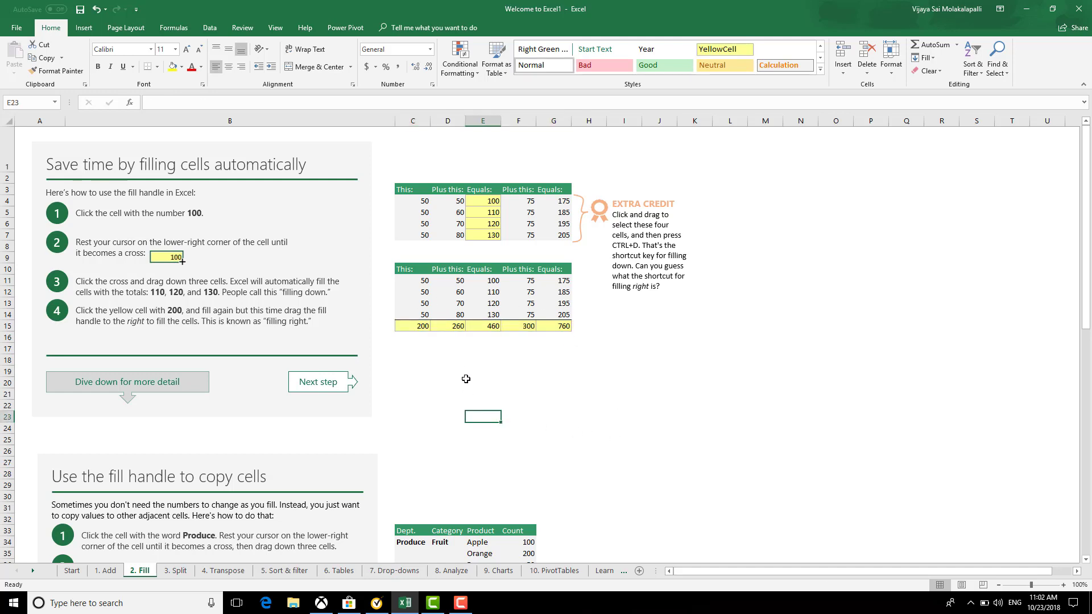
click(423, 324)
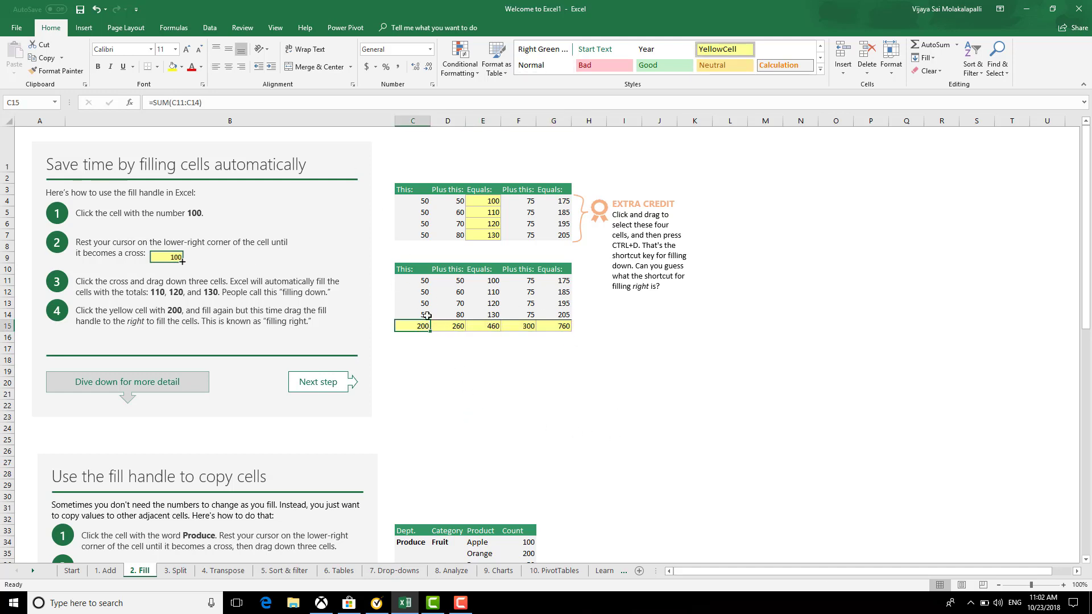
Add the note 'Ctrl +R' in cell I15
click(539, 372)
scroll(523, 446, down, 3)
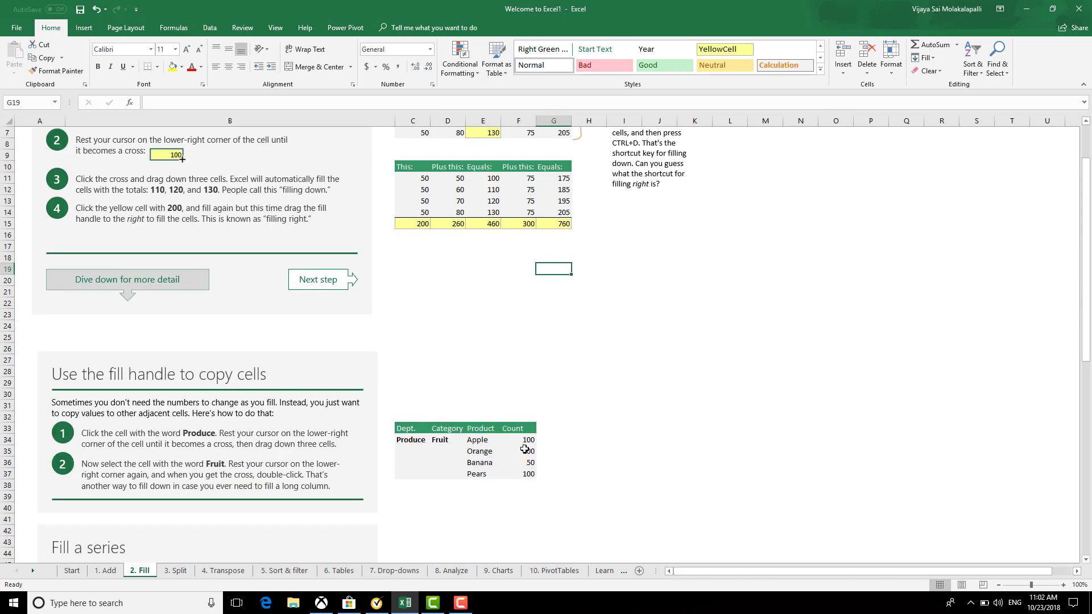
scroll(613, 481, down, 2)
scroll(613, 481, up, 5)
click(628, 326)
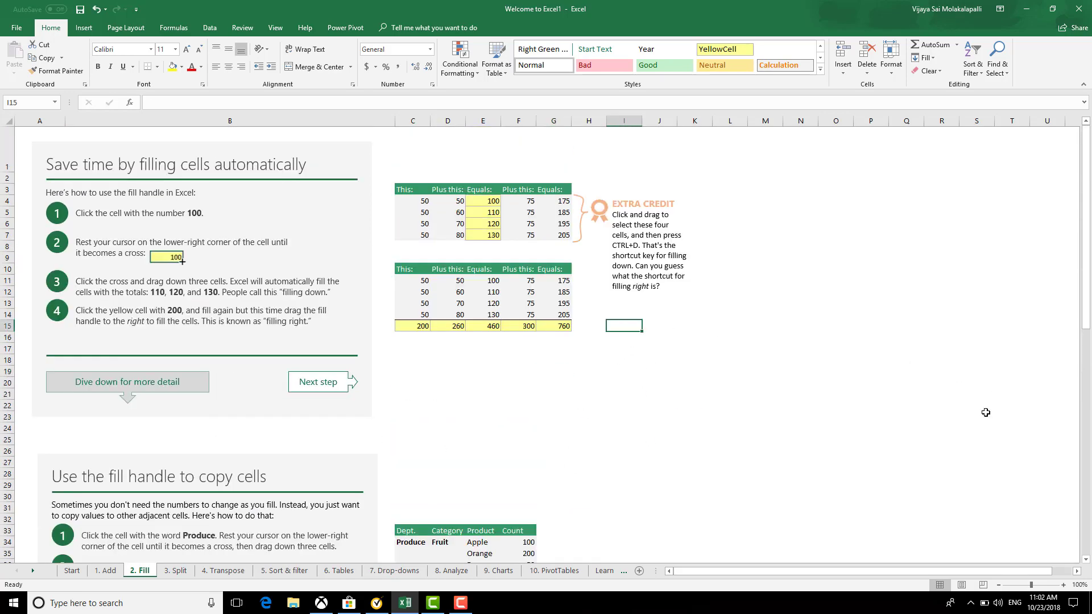
text(trl +R)
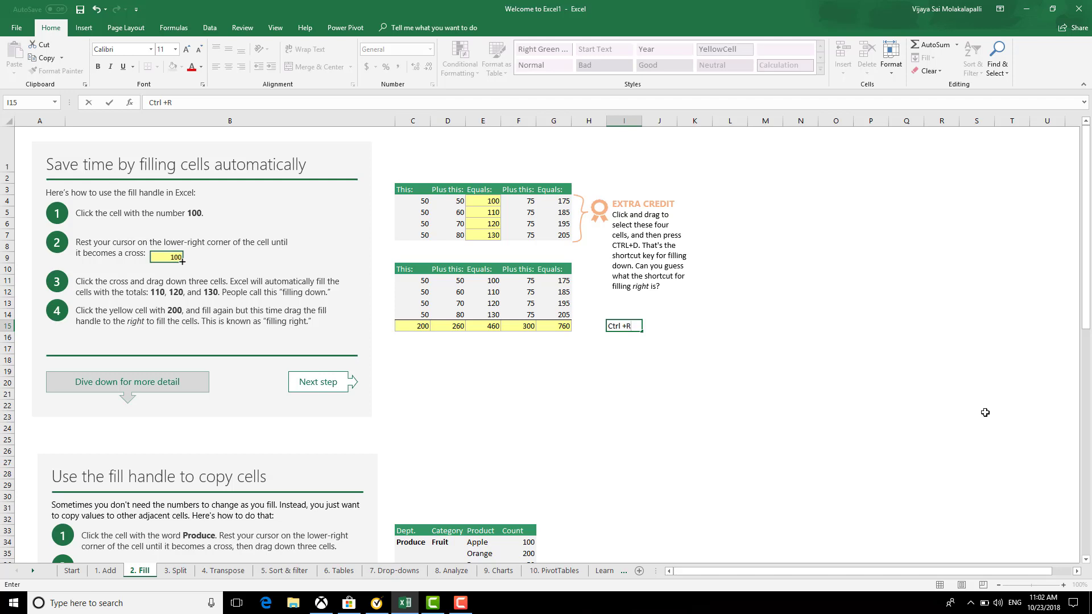
key(Return)
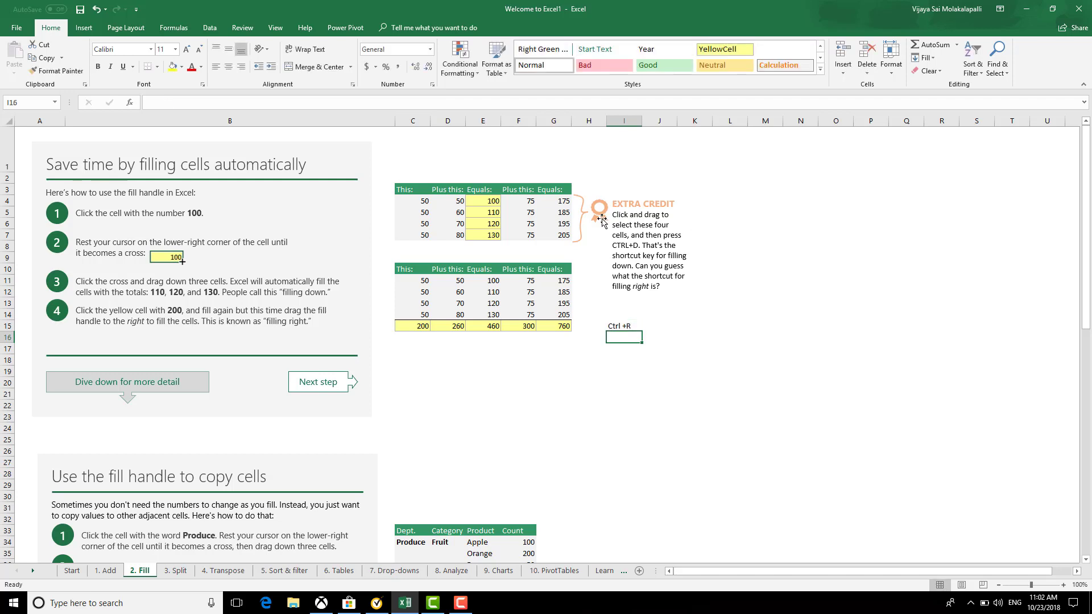
Add the note 'Ctrl +D' in cell I1
drag(554, 201, 555, 235)
click(634, 164)
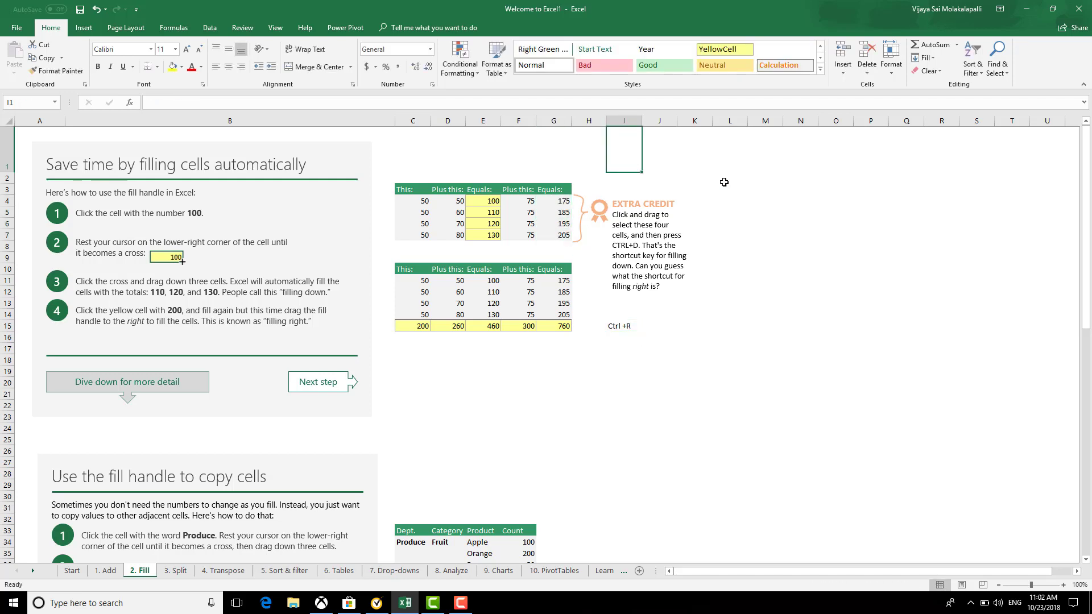
text(Ctrl +D)
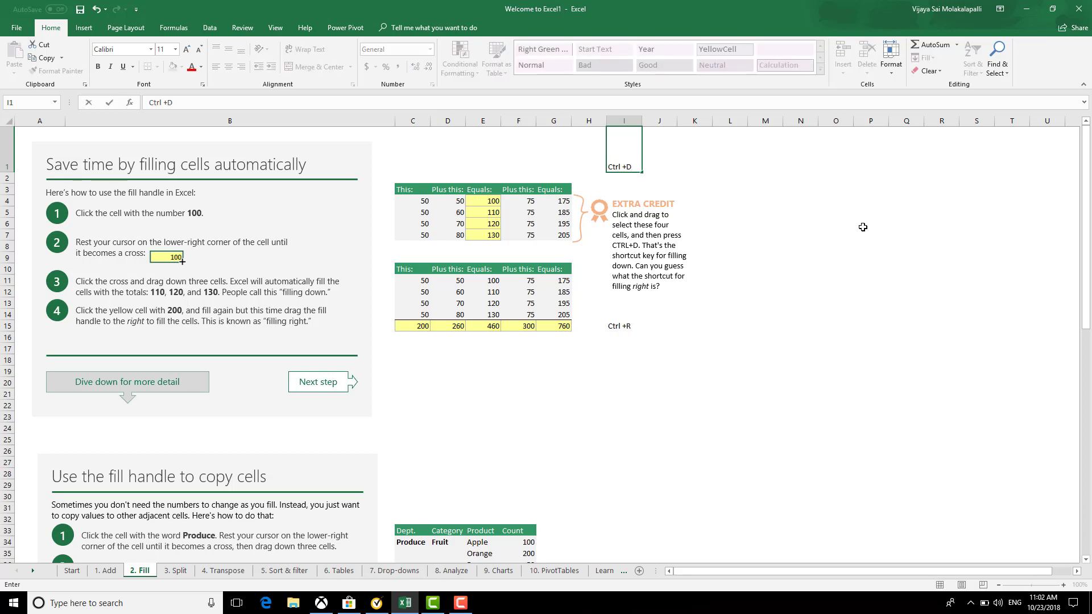
key(Return)
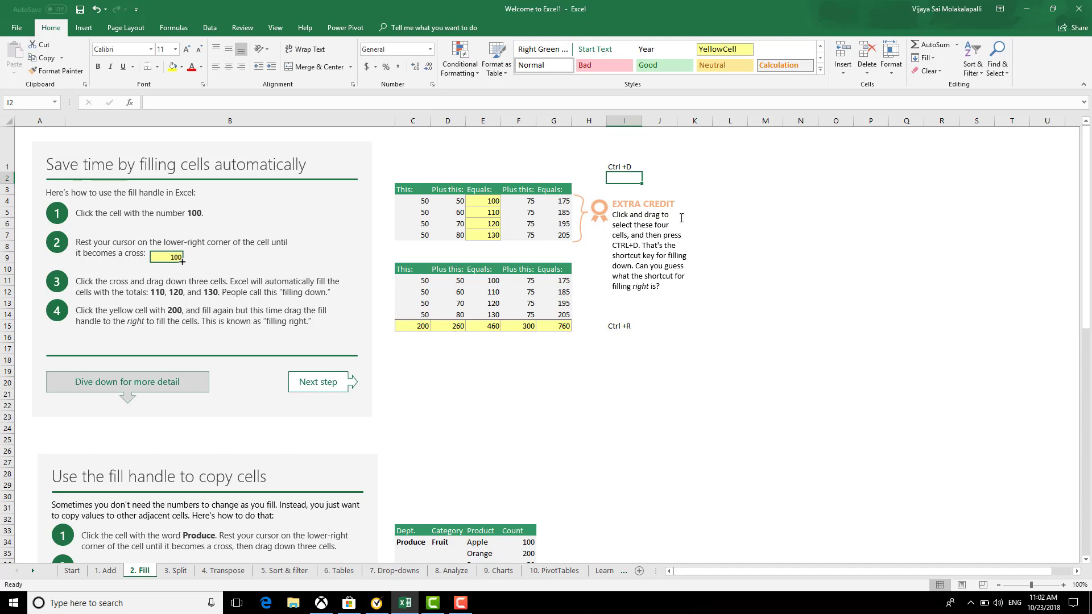
Clear G5:G7 and refill the G4 formula down to G7 with Ctrl+D
drag(562, 212, 567, 231)
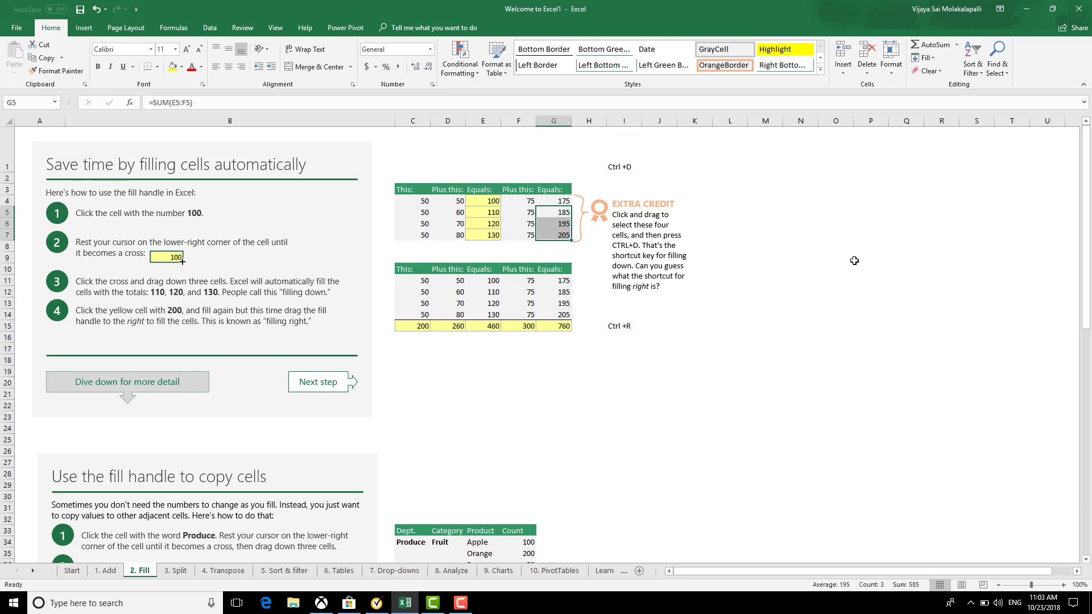
key(Delete)
key(Up)
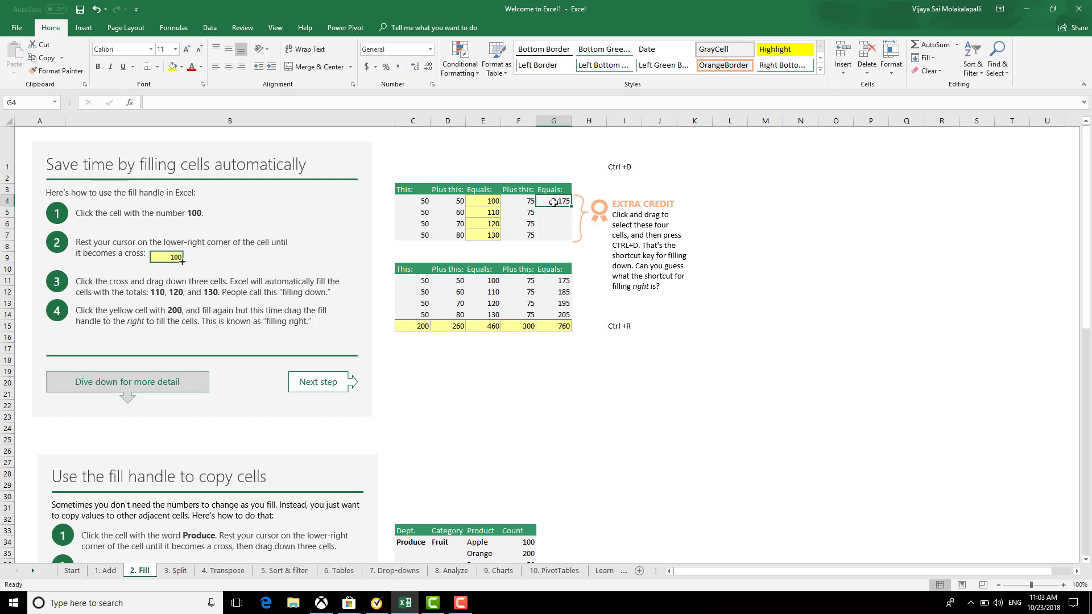
key(shift+Down)
key(shift+Down)
key(shift+Down)
key(shift+Down)
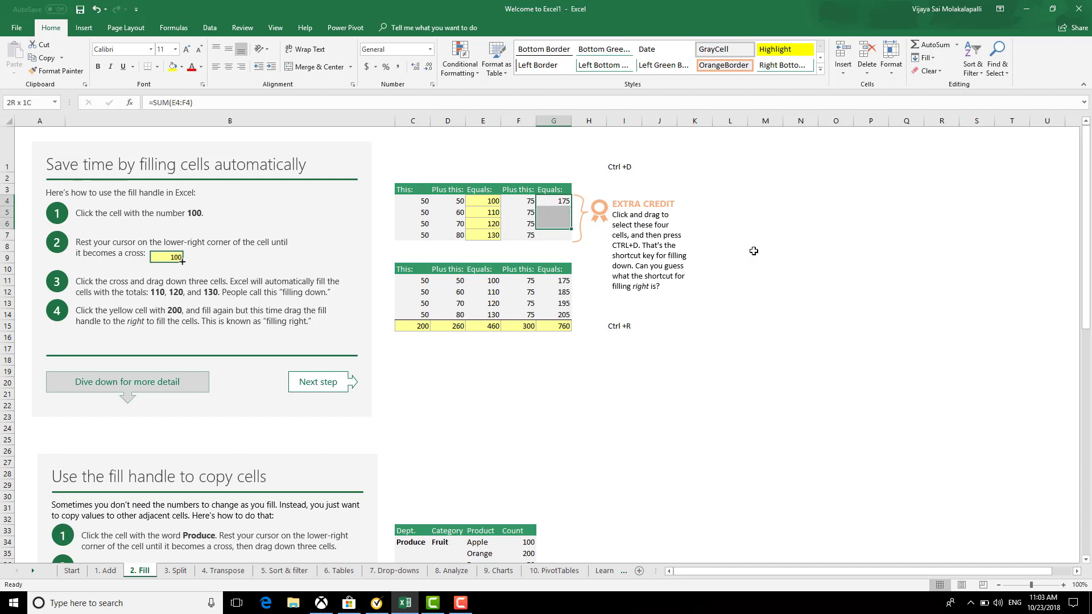
key(shift+Up)
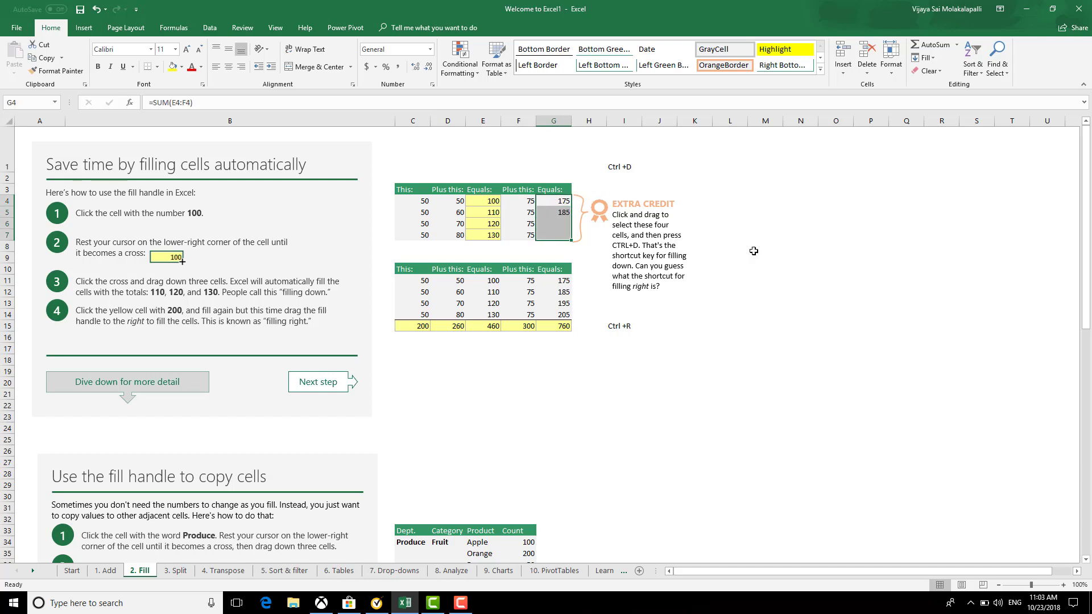
key(ctrl+d)
Scroll the Fill sheet and switch to the 3. Split sheet
click(489, 360)
scroll(522, 367, down, 10)
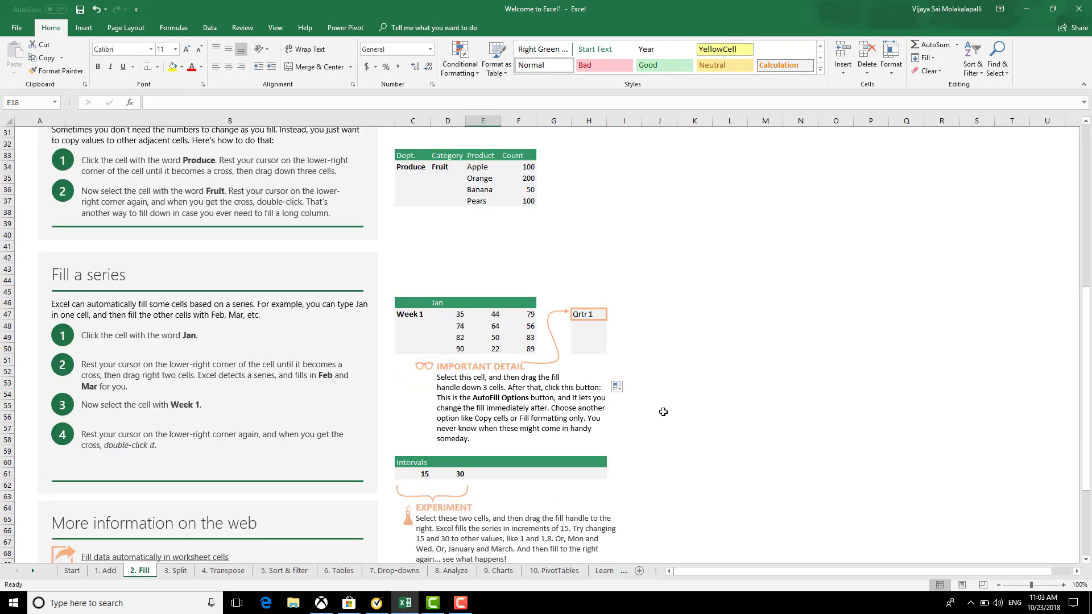
scroll(648, 448, down, 10)
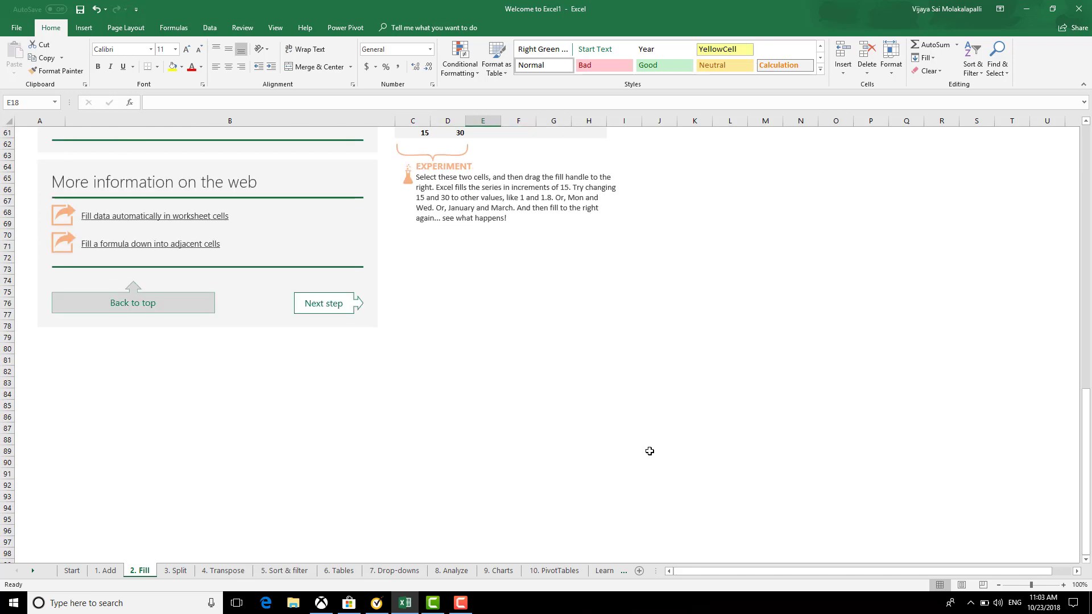
scroll(319, 539, up, 1)
click(176, 570)
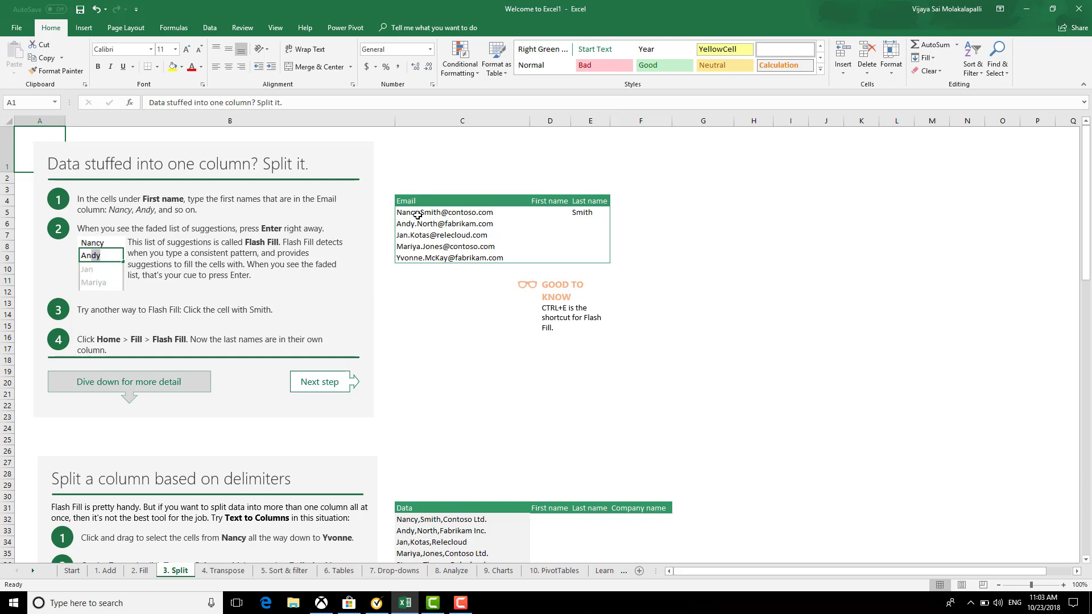
Look over the email, First name and Last name columns, then select emails C5:C9
drag(418, 215, 435, 256)
drag(551, 214, 559, 259)
drag(584, 212, 594, 270)
click(589, 381)
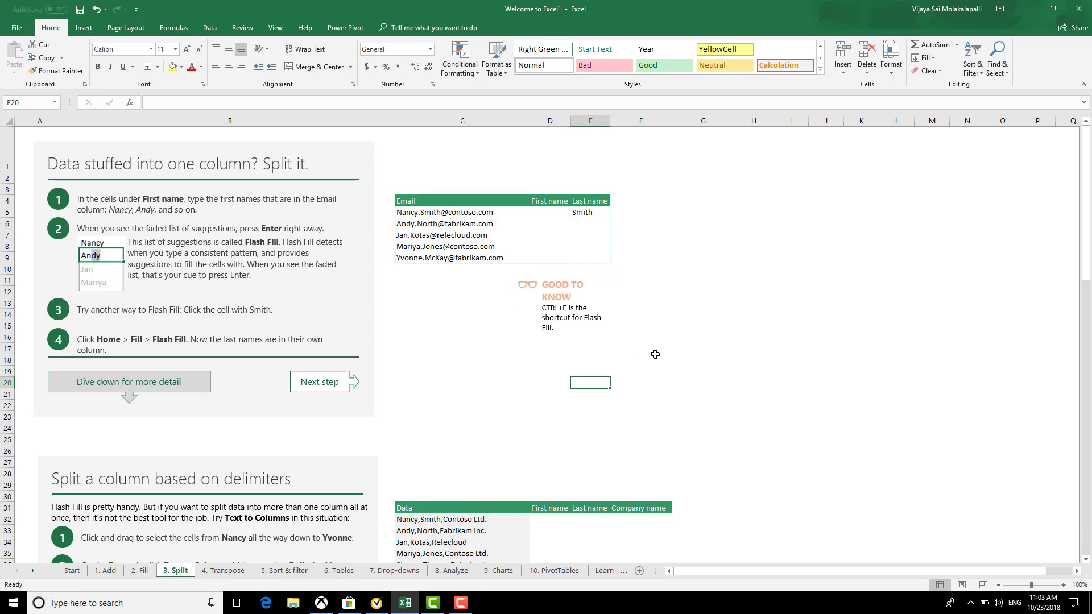
click(516, 357)
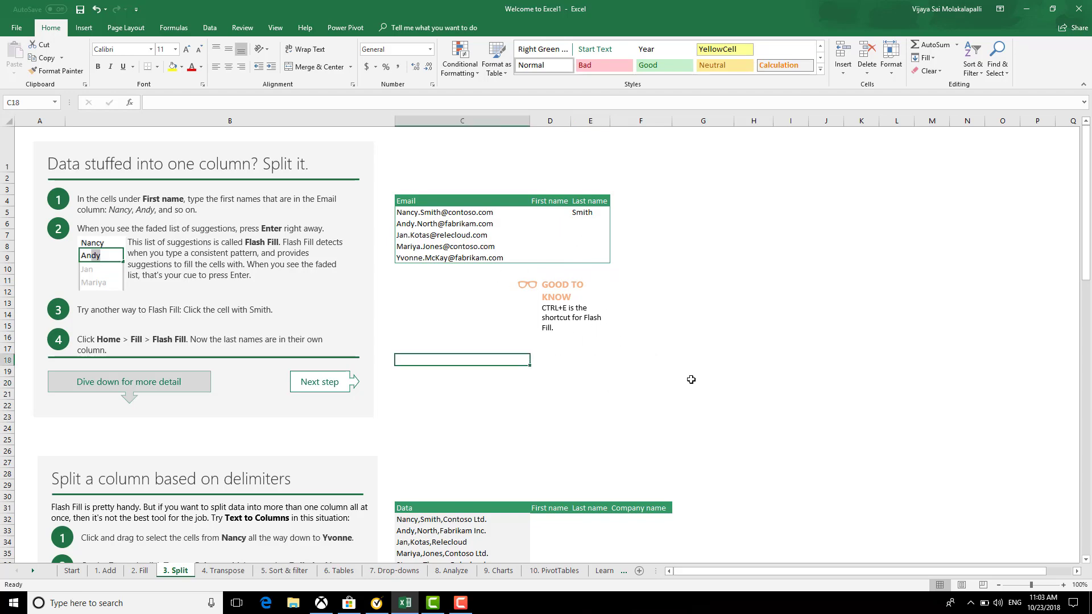
scroll(690, 379, down, 2)
scroll(624, 377, up, 2)
scroll(571, 361, down, 4)
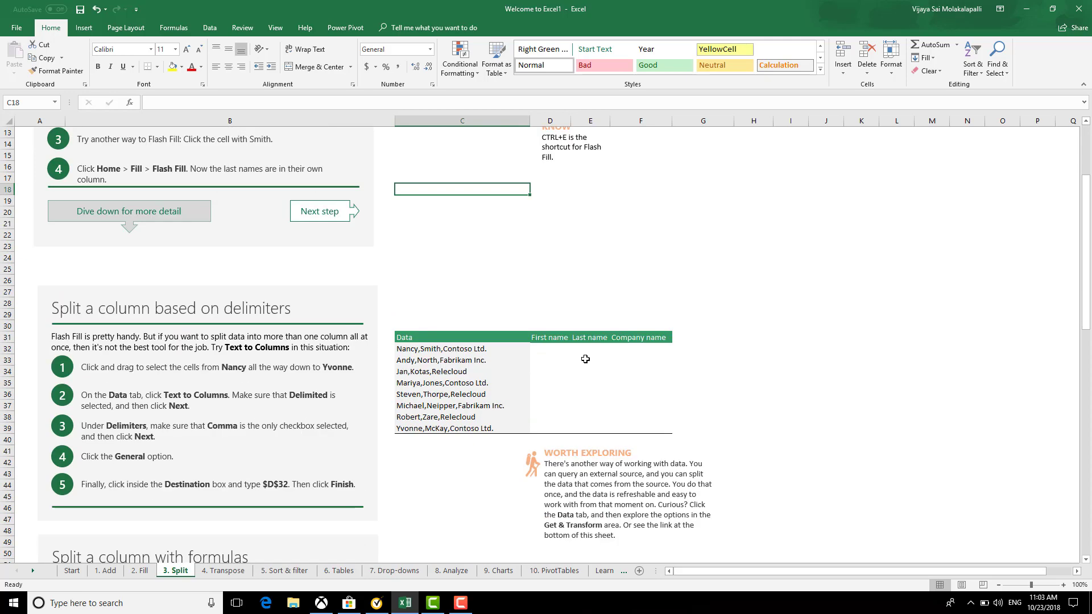
scroll(697, 362, up, 4)
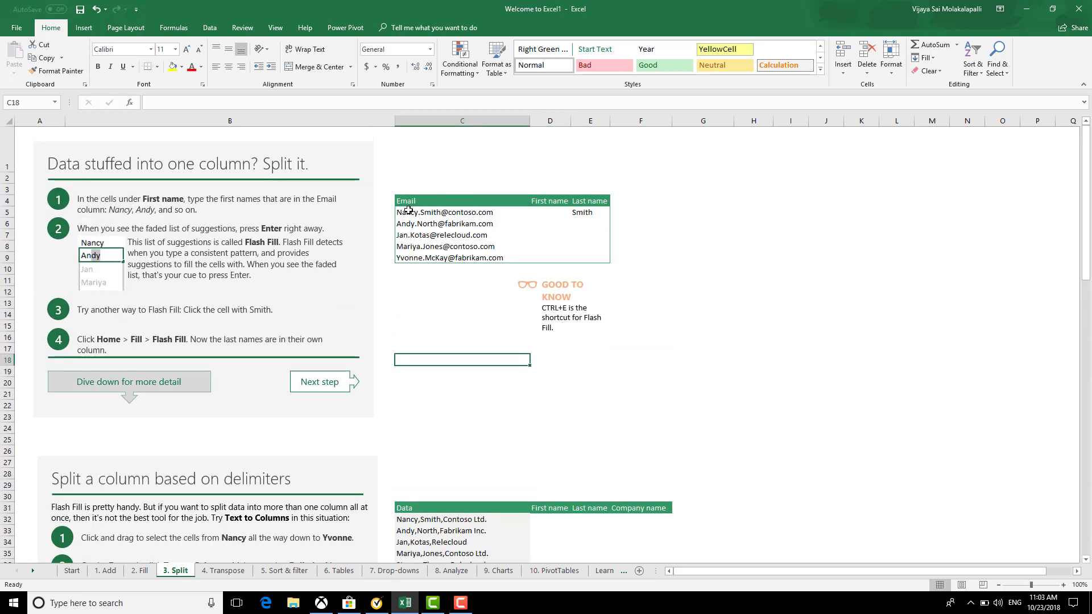
drag(408, 210, 432, 257)
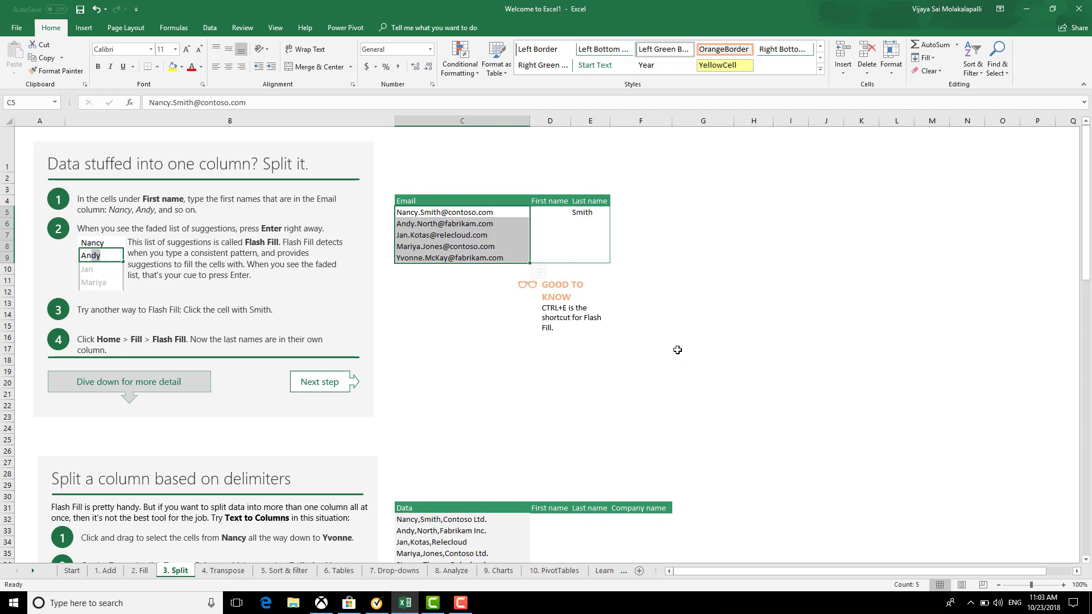
Copy the five email addresses into column F beside the table
key(ctrl+c)
click(660, 202)
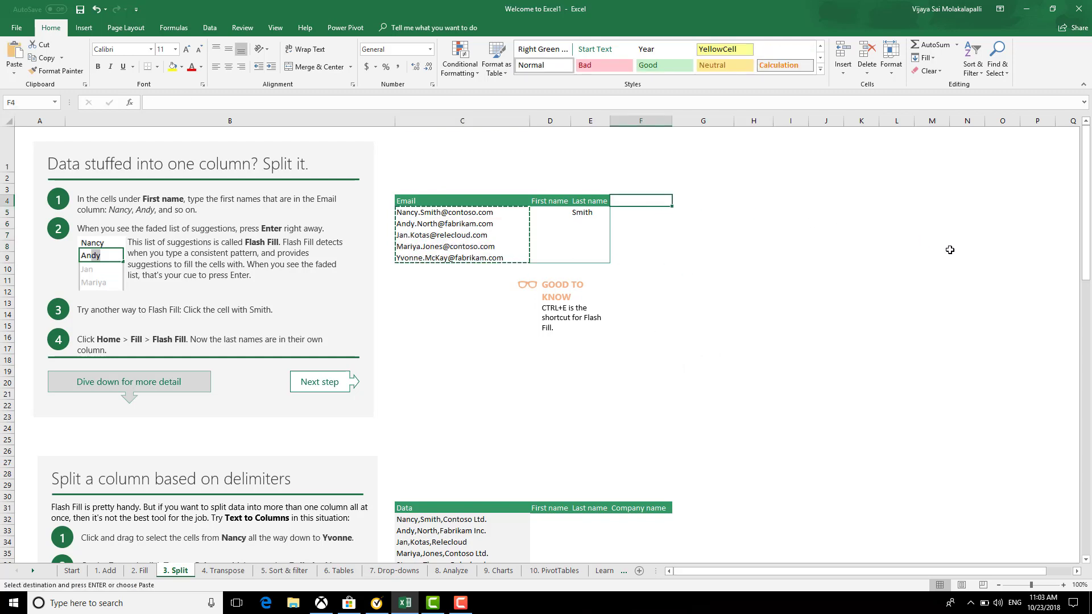
key(Down)
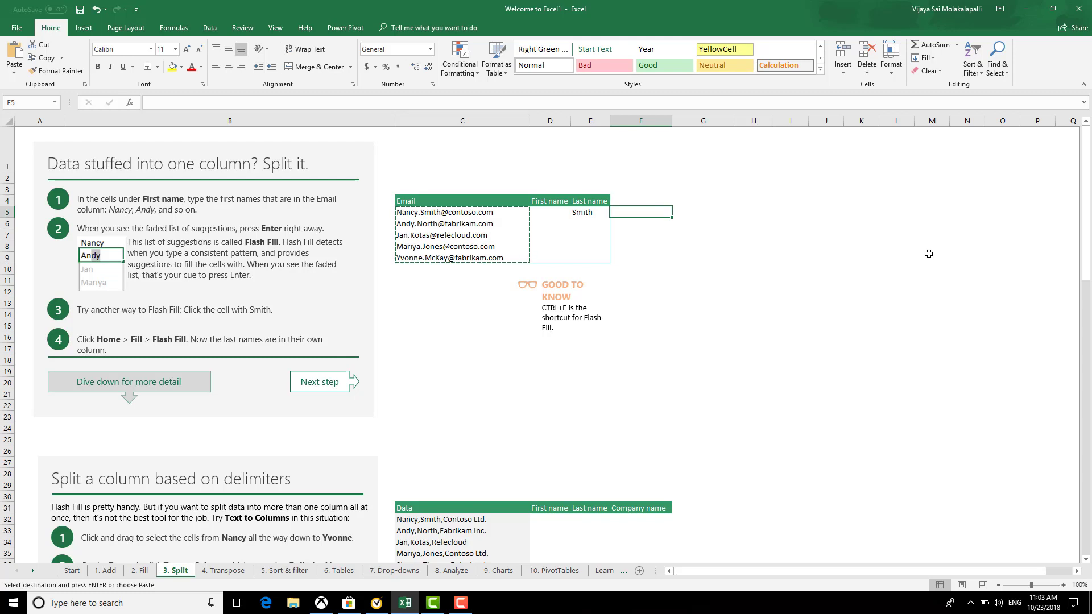
key(ctrl+v)
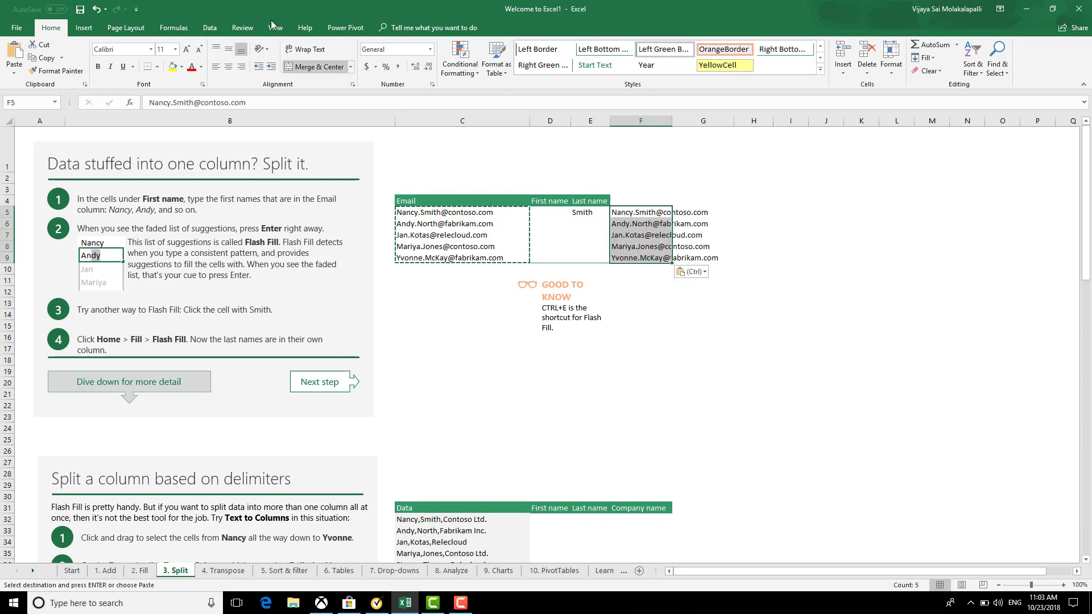
Split the pasted emails with Text to Columns using '.' as the Other delimiter
click(206, 29)
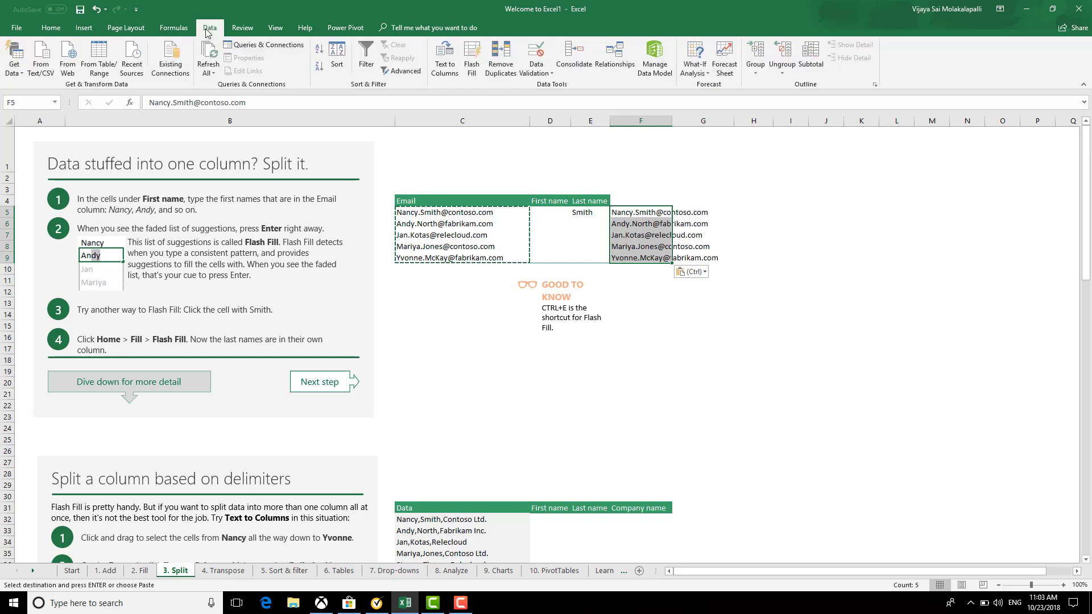
click(451, 78)
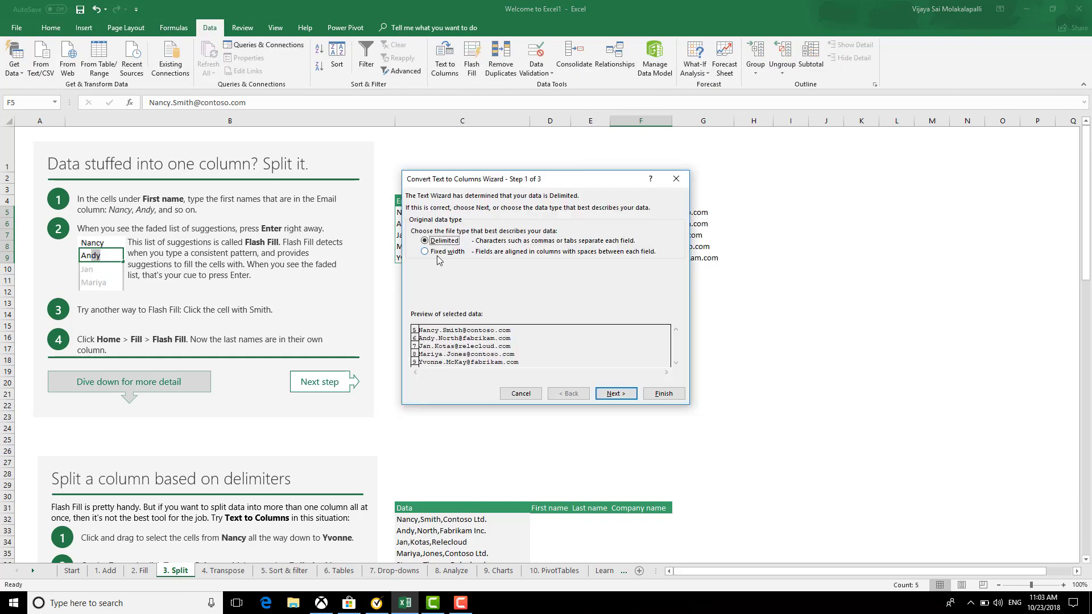
click(624, 392)
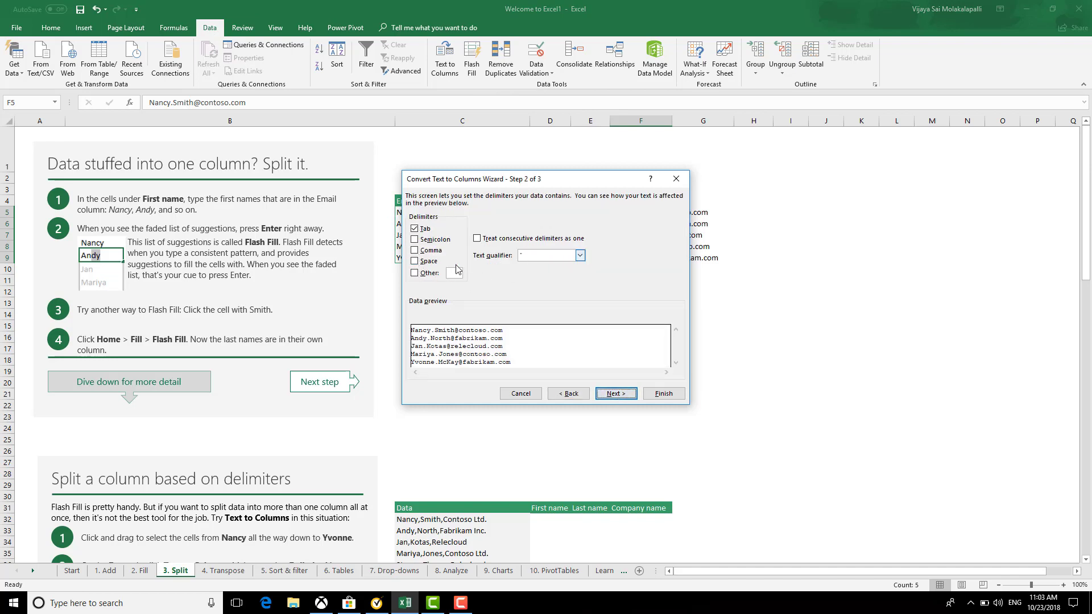
click(415, 273)
text(.)
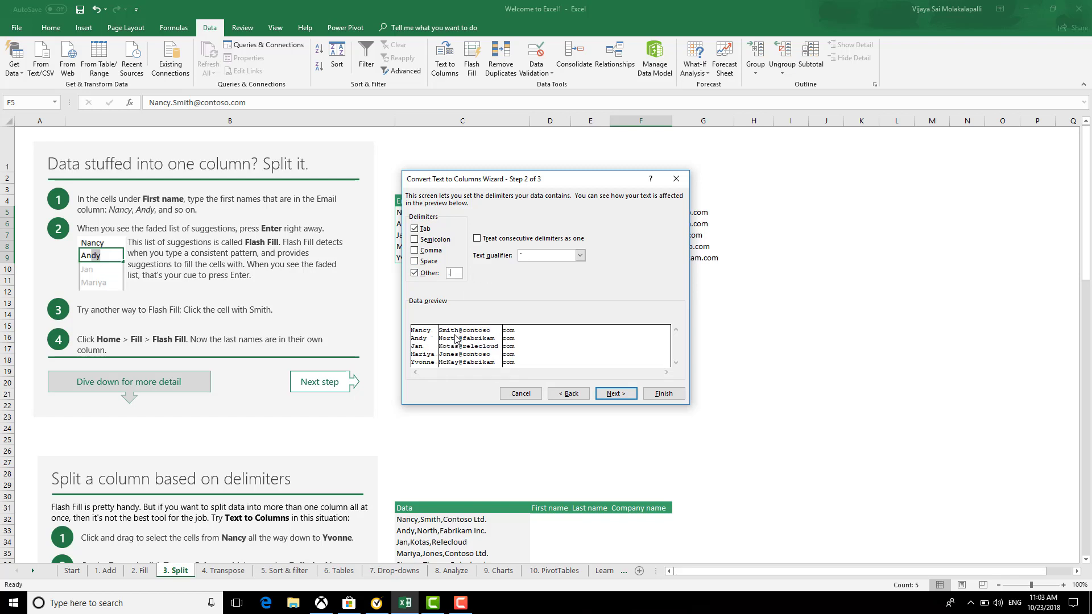
click(617, 393)
click(664, 394)
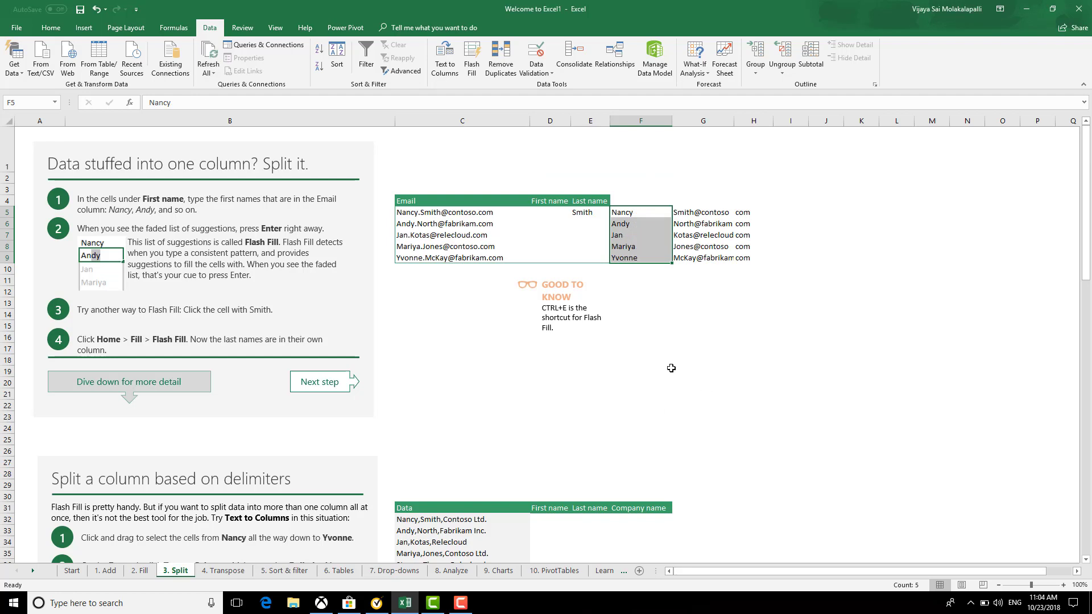
Copy the five split-out first names into the First name column starting at D5
drag(668, 371, 678, 371)
drag(629, 211, 645, 259)
key(ctrl+c)
click(541, 211)
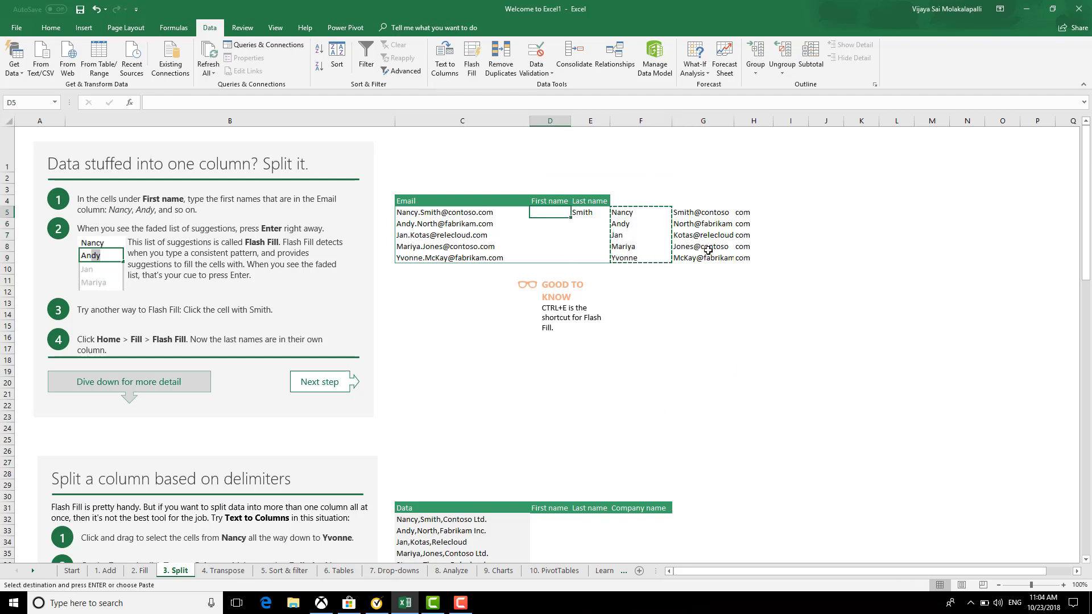
key(ctrl+v)
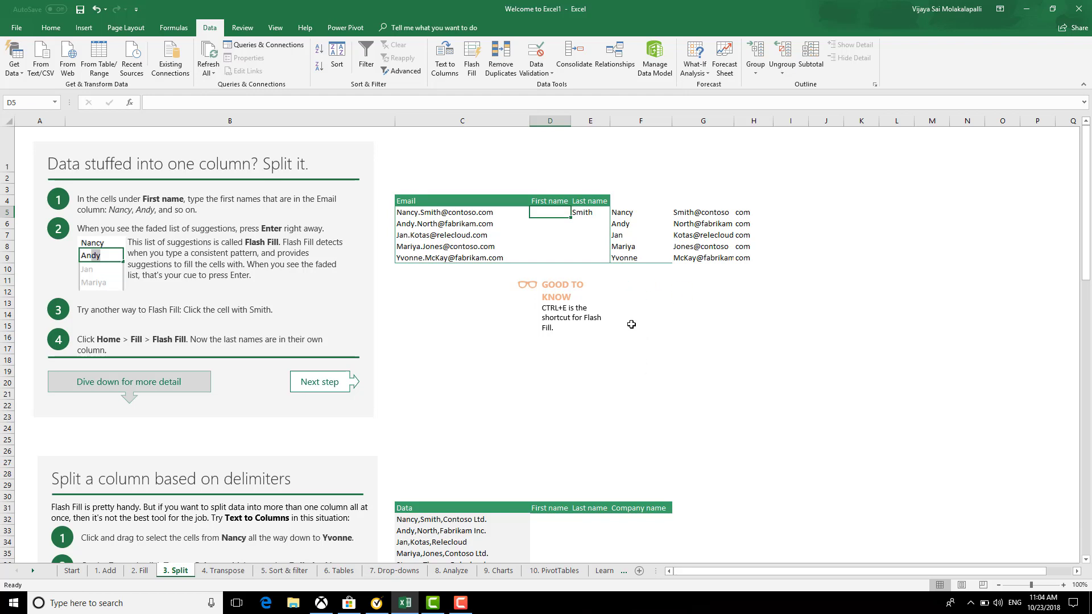
click(622, 213)
drag(628, 213, 642, 259)
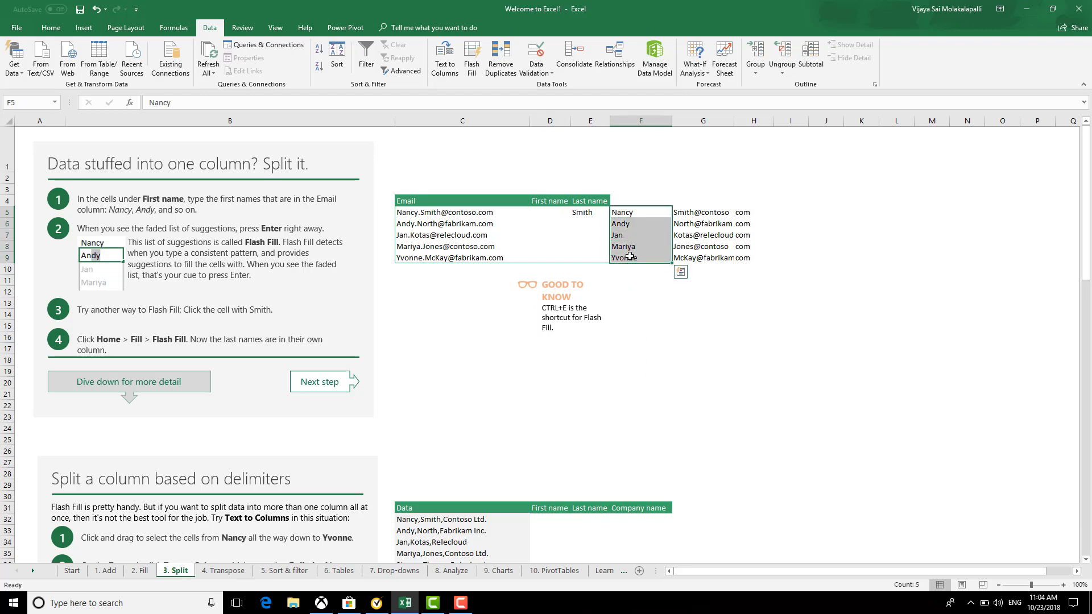
key(ctrl+c)
click(545, 210)
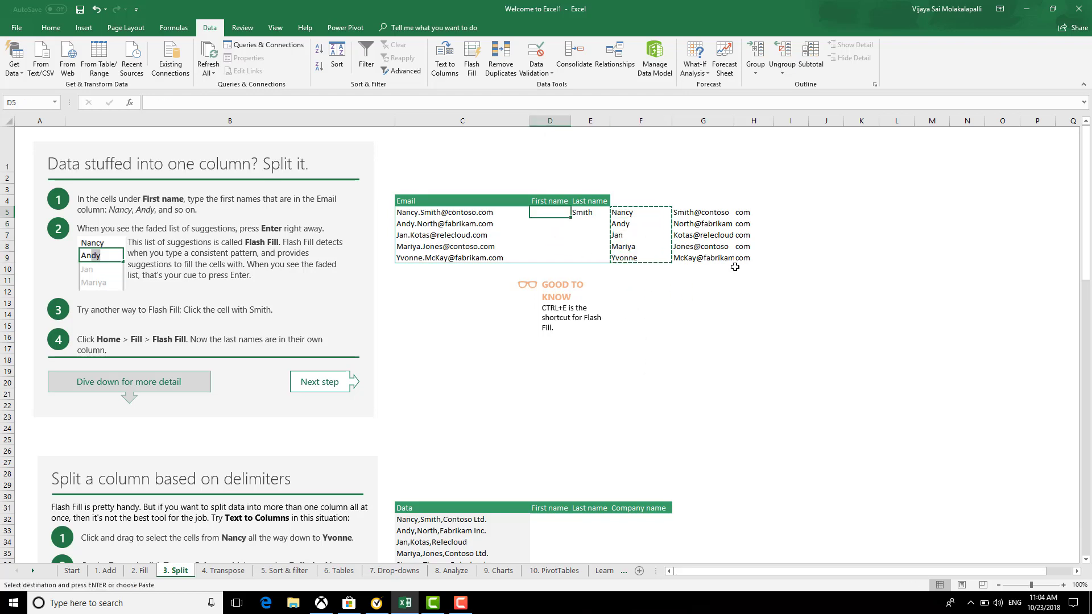
key(ctrl+v)
click(693, 326)
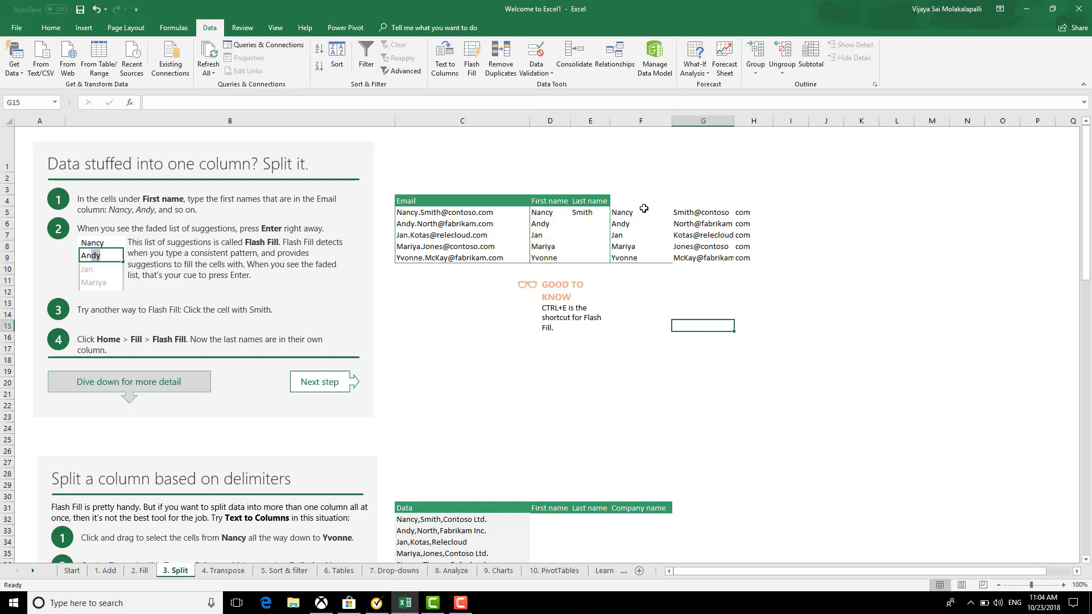
Split the column G entries with Text to Columns using '@' as delimiter, replacing existing data
drag(686, 213, 724, 254)
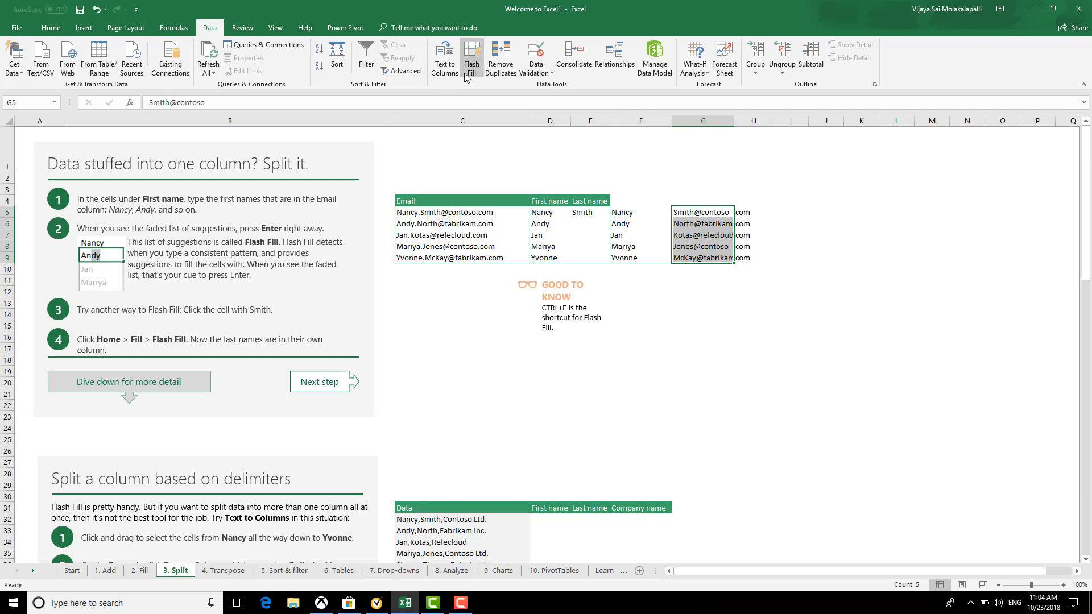
click(445, 60)
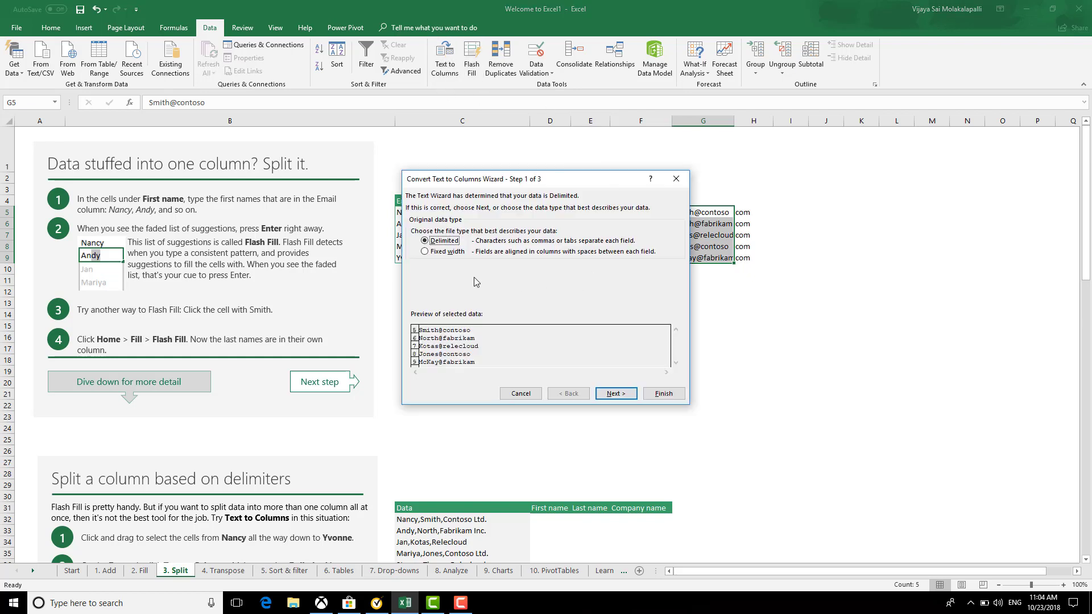
click(613, 395)
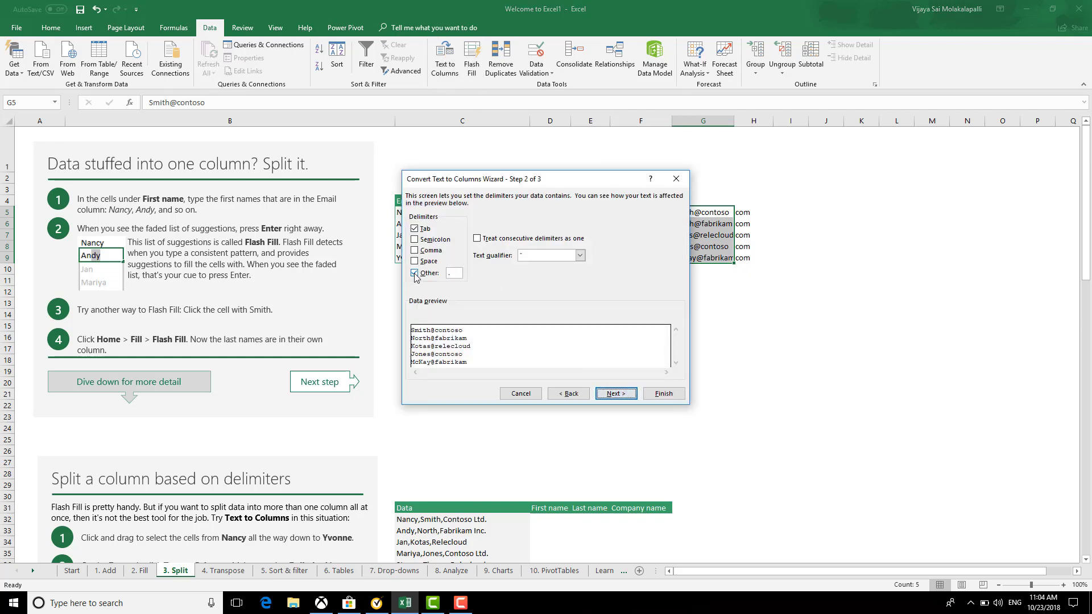
click(414, 273)
click(460, 273)
text(@)
click(616, 393)
click(663, 393)
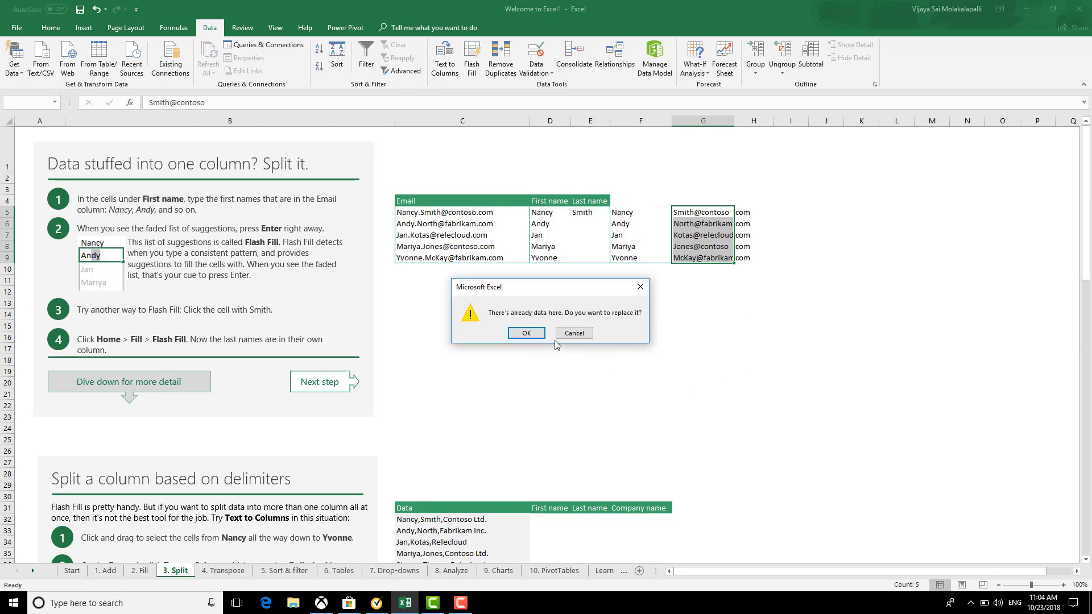
click(526, 333)
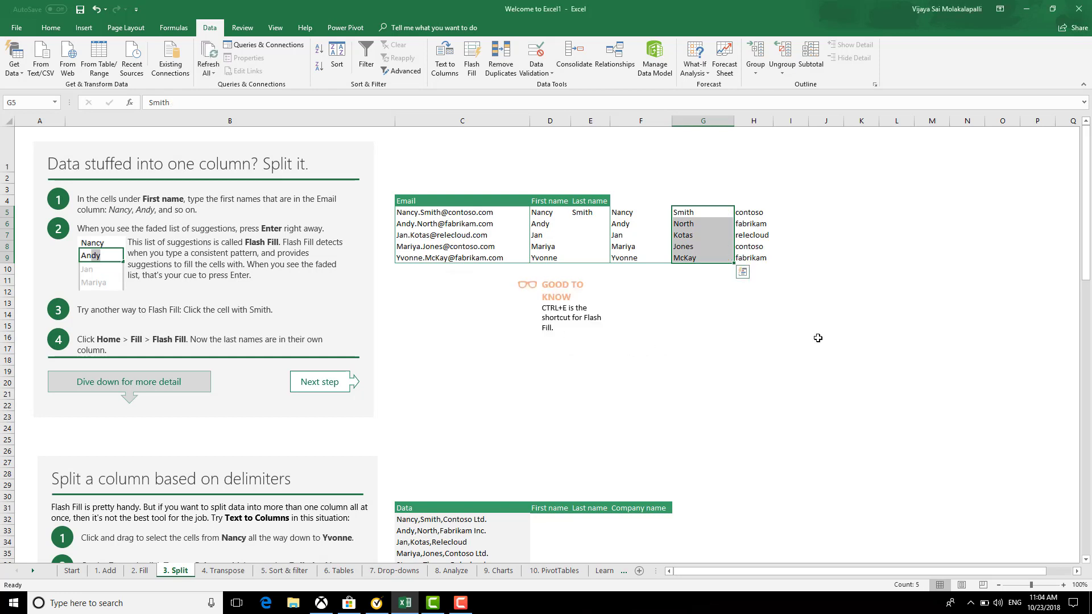
Paste the five last names as values into the Last name column at E5
key(ctrl+c)
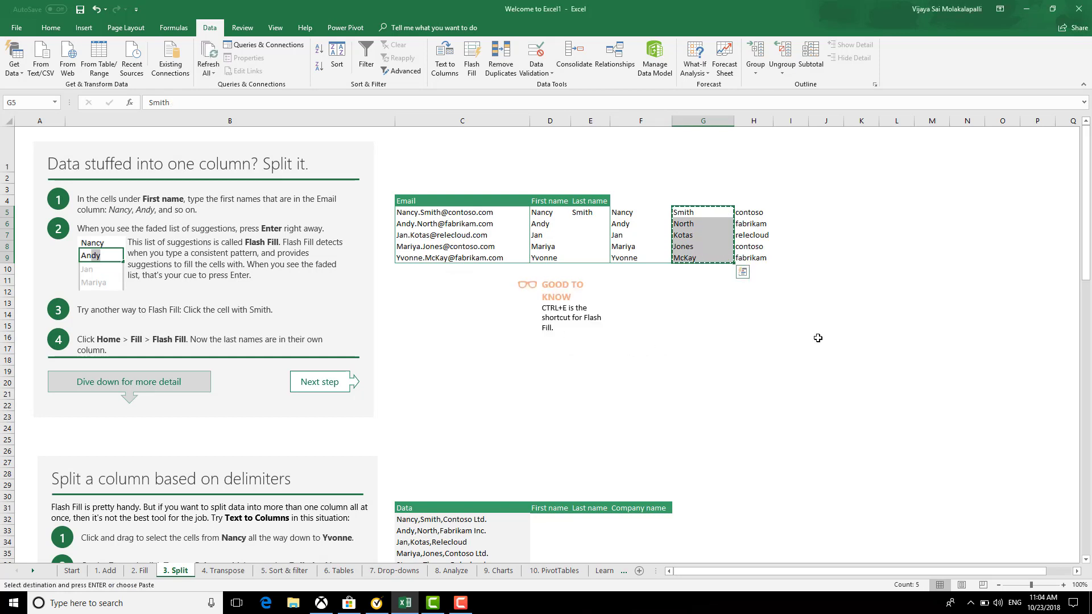
key(Left)
key(Left)
key(Left)
key(Right)
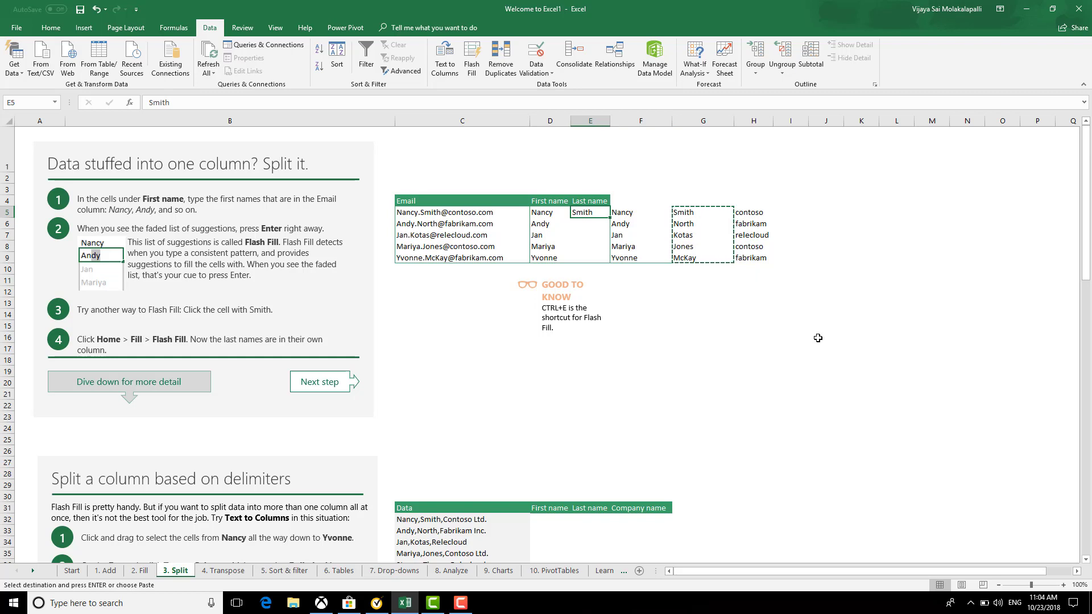
key(ctrl+alt+v)
key(v)
key(Down)
key(Up)
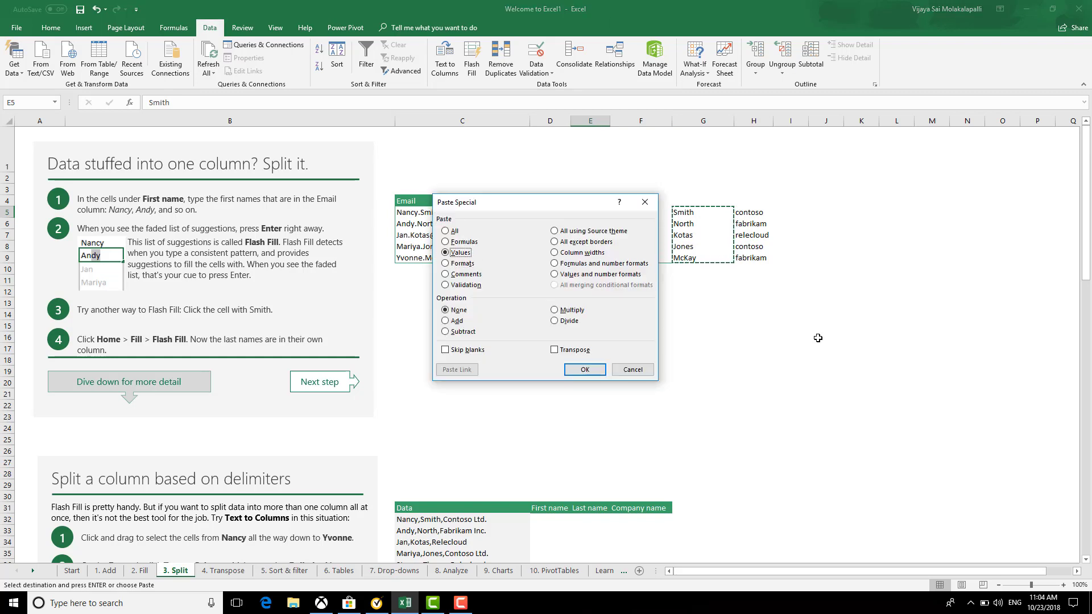
key(Return)
Delete the leftover last-name and domain helper cells beside the table
click(654, 416)
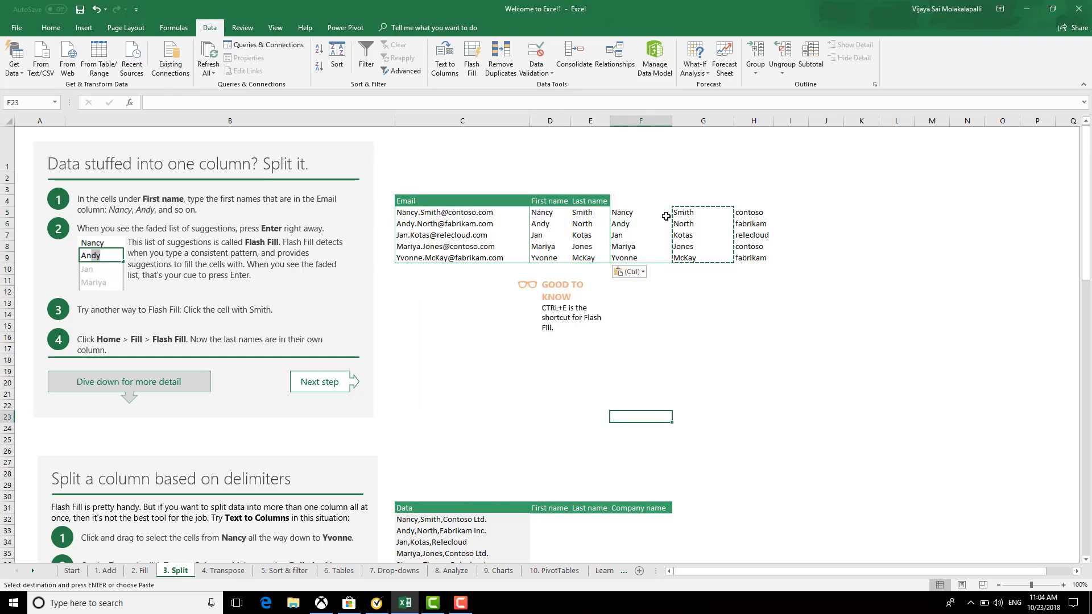
drag(654, 191, 692, 203)
click(765, 337)
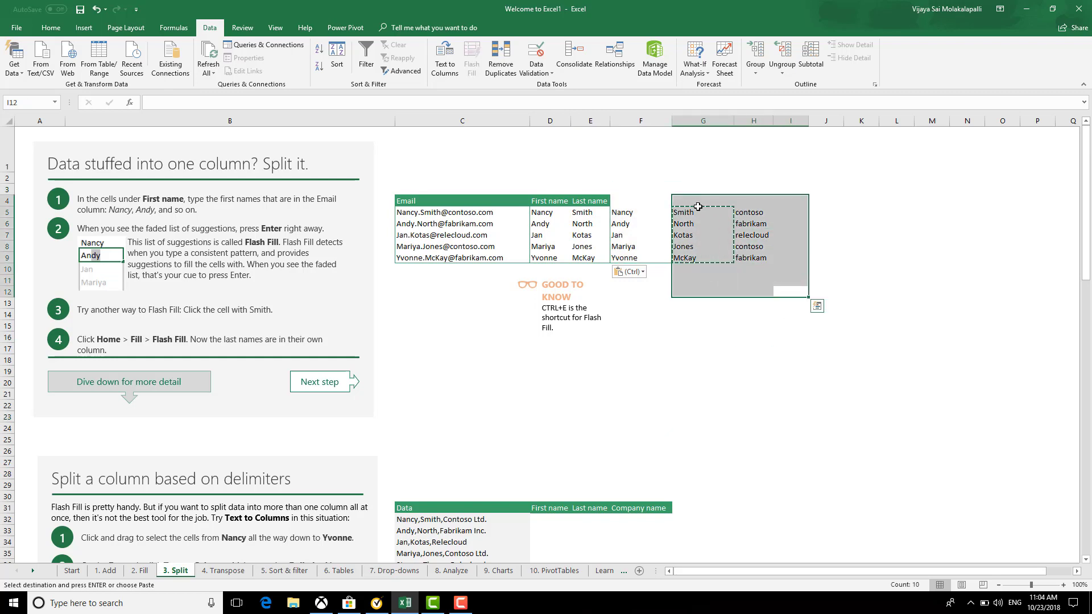
key(Delete)
click(694, 370)
drag(563, 391, 560, 376)
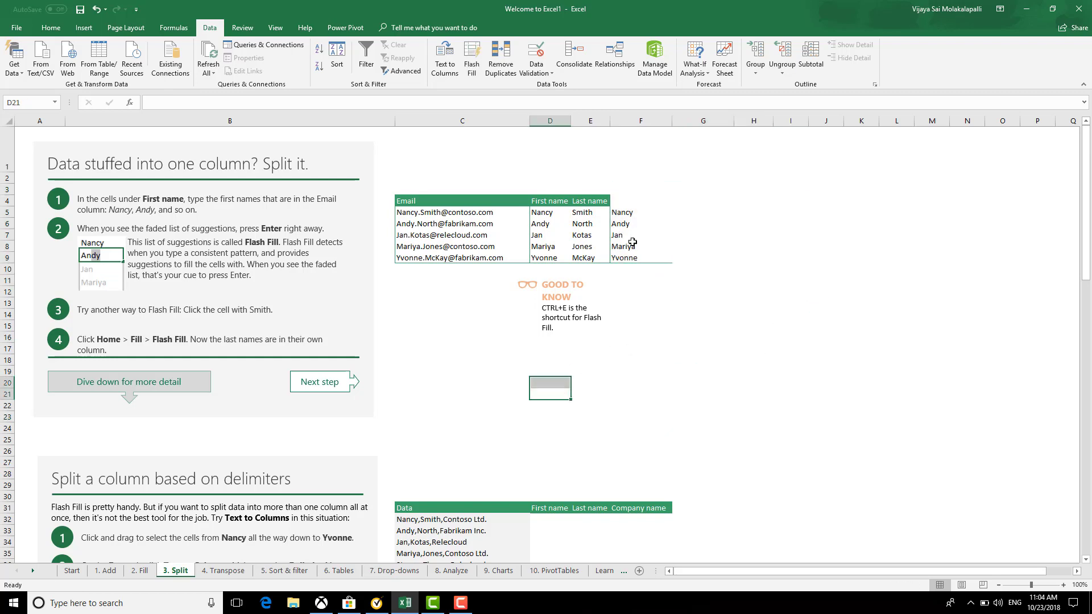
Clear the leftover first names from column F
drag(624, 191, 724, 335)
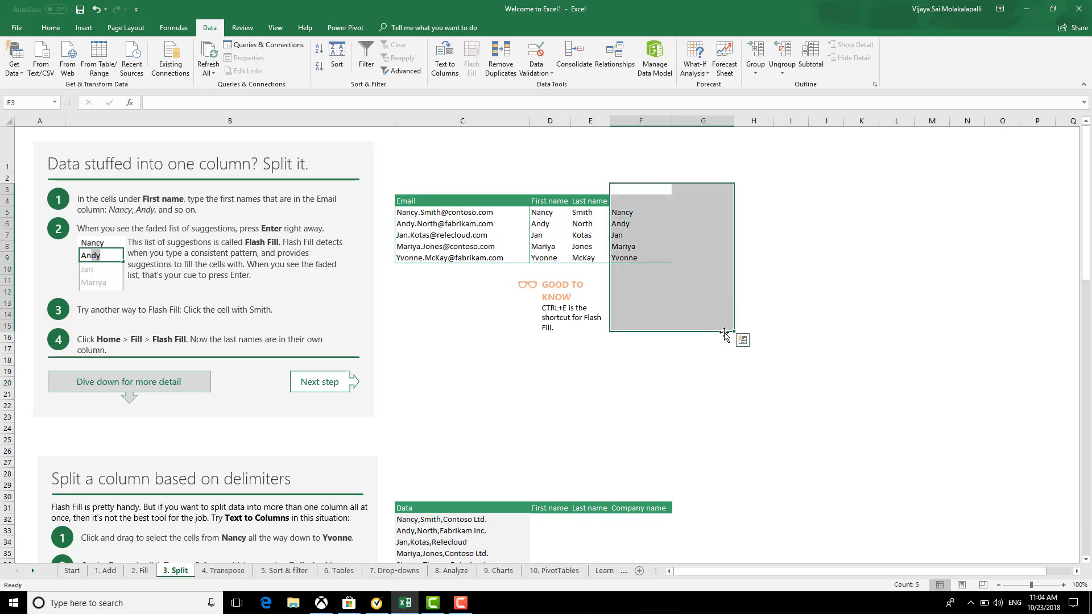
key(Delete)
click(524, 405)
scroll(541, 391, down, 7)
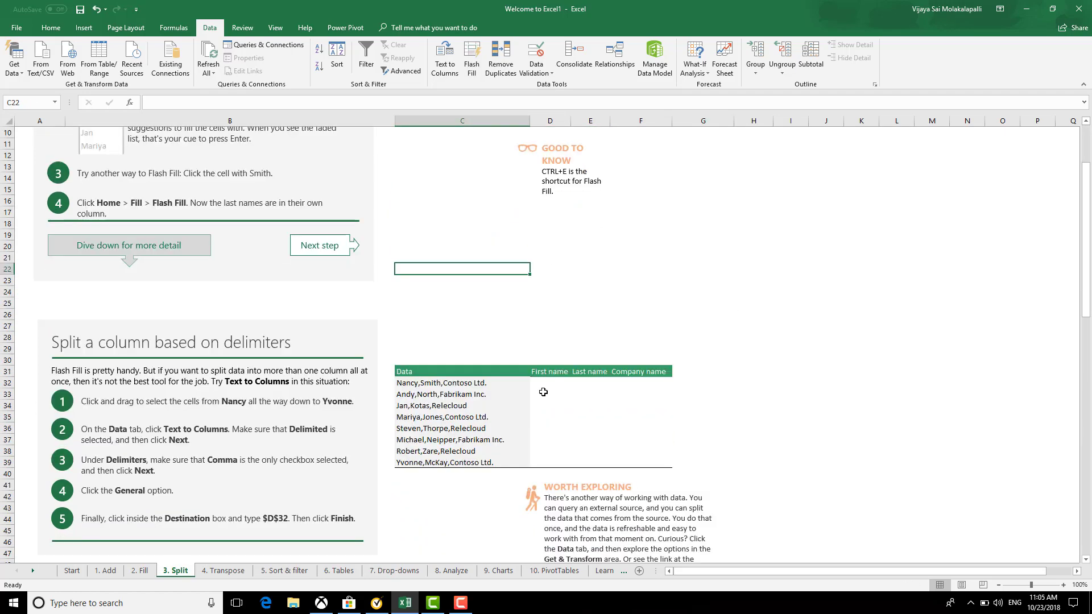
scroll(548, 403, down, 6)
scroll(550, 402, up, 5)
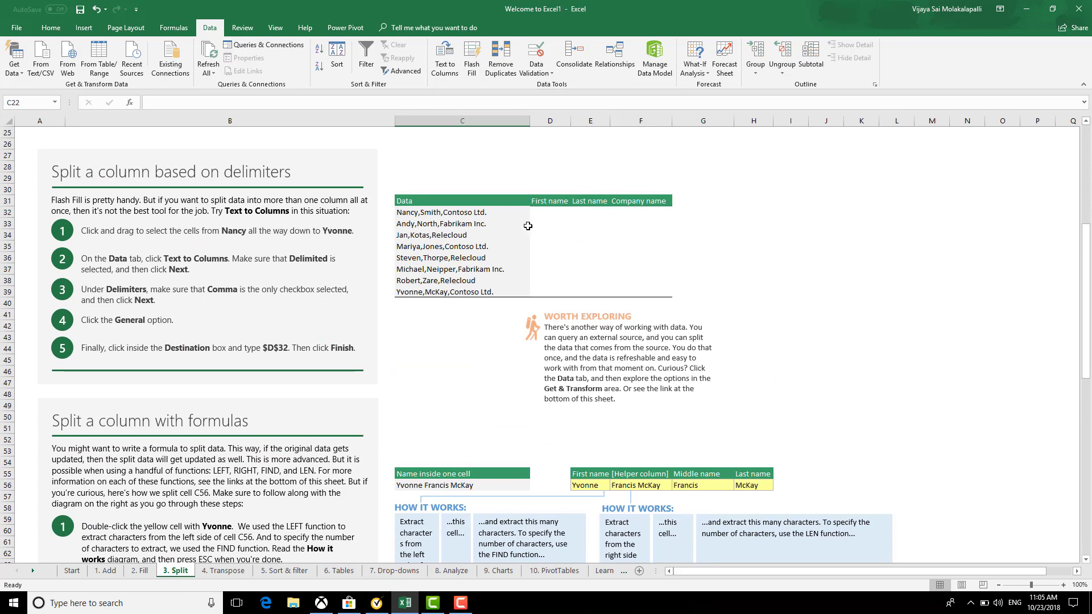
Copy the eight comma-separated Data entries into column H
drag(409, 212, 465, 293)
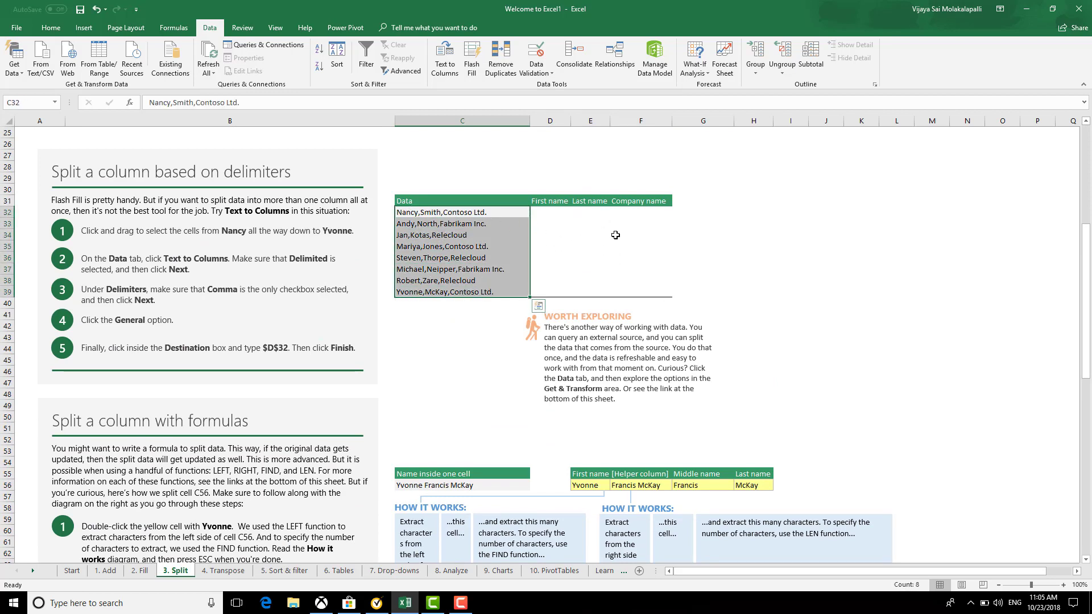
click(445, 60)
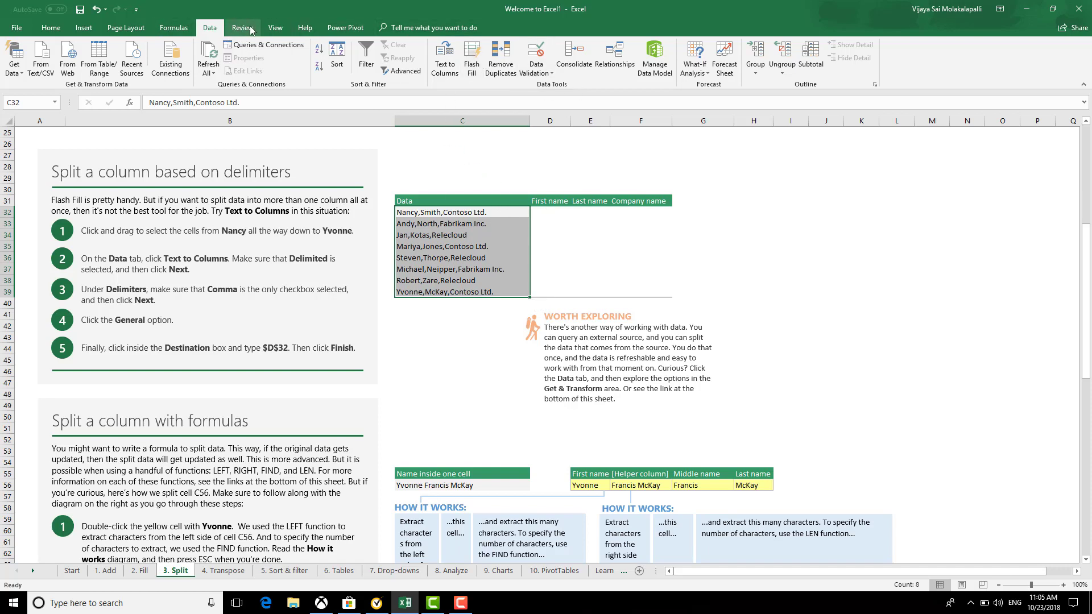
click(250, 30)
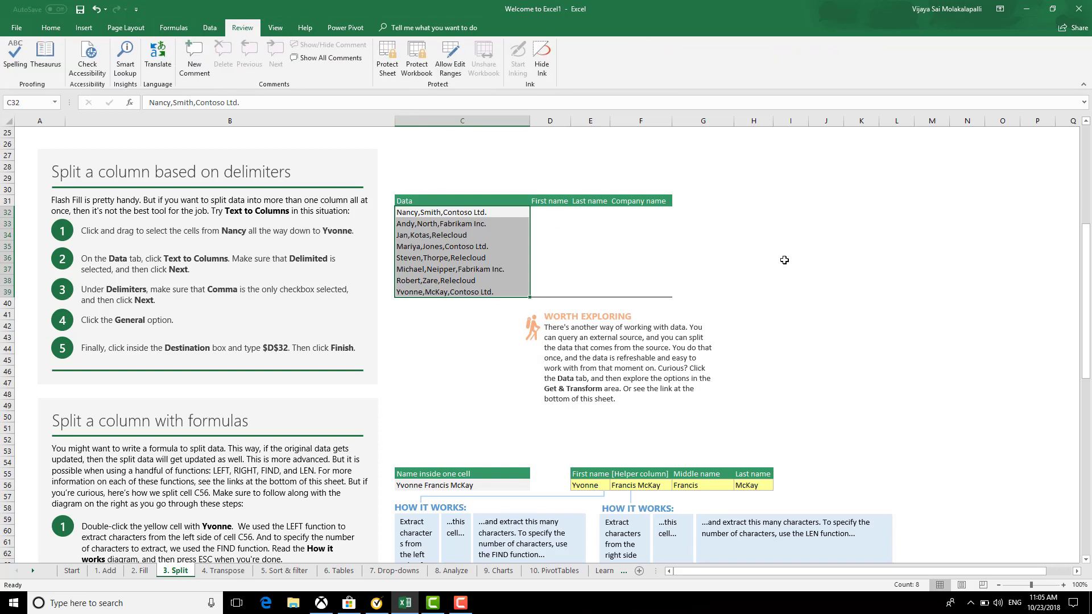
key(ctrl+c)
click(758, 211)
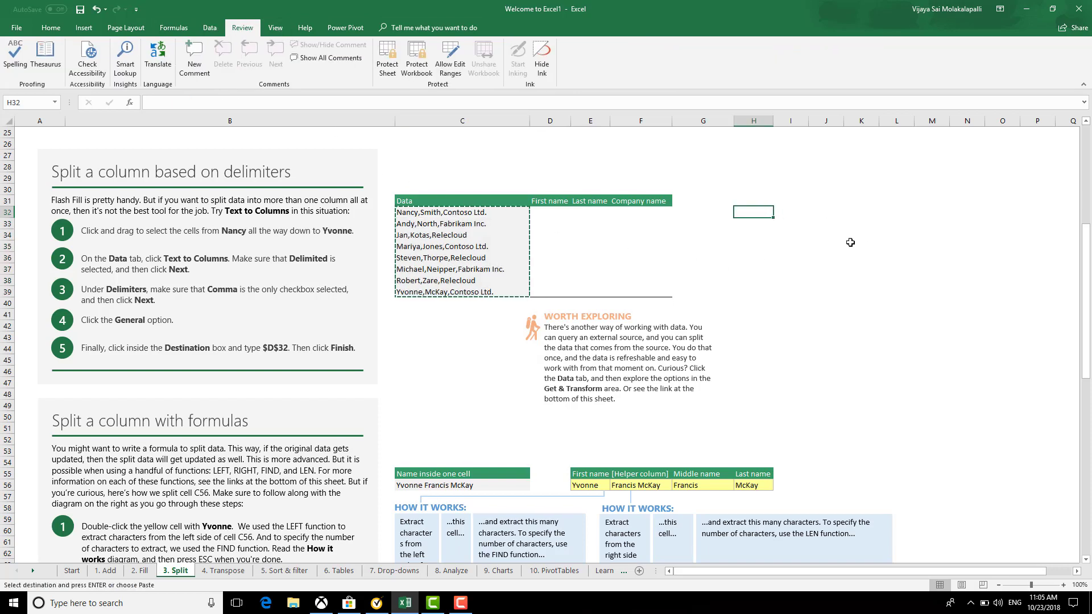
key(ctrl+v)
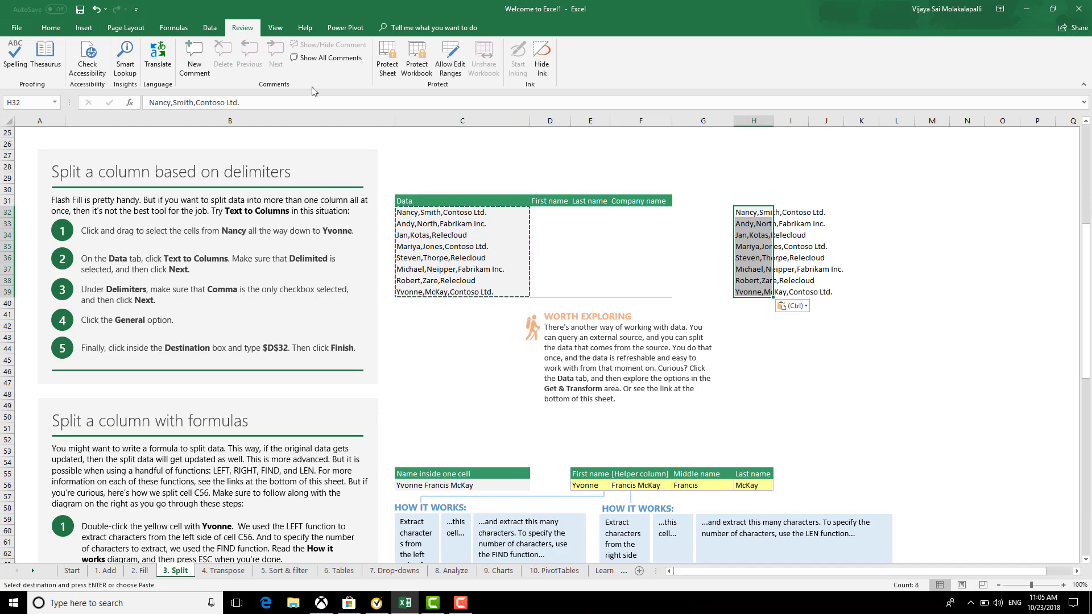
Run Text to Columns on the copied names as Delimited, splitting at Comma only with Other unticked
click(210, 28)
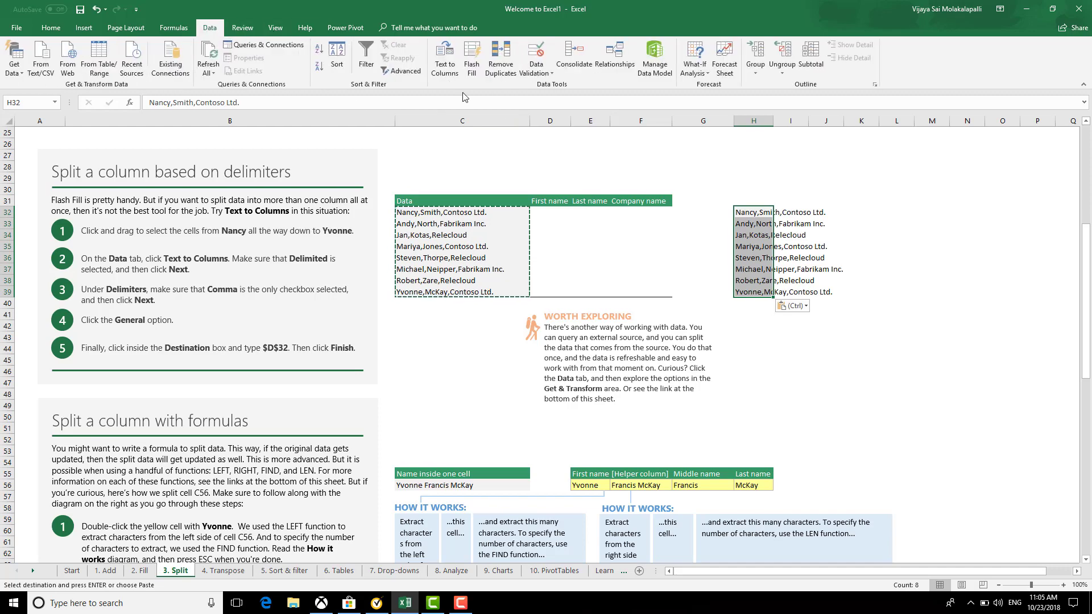
click(444, 59)
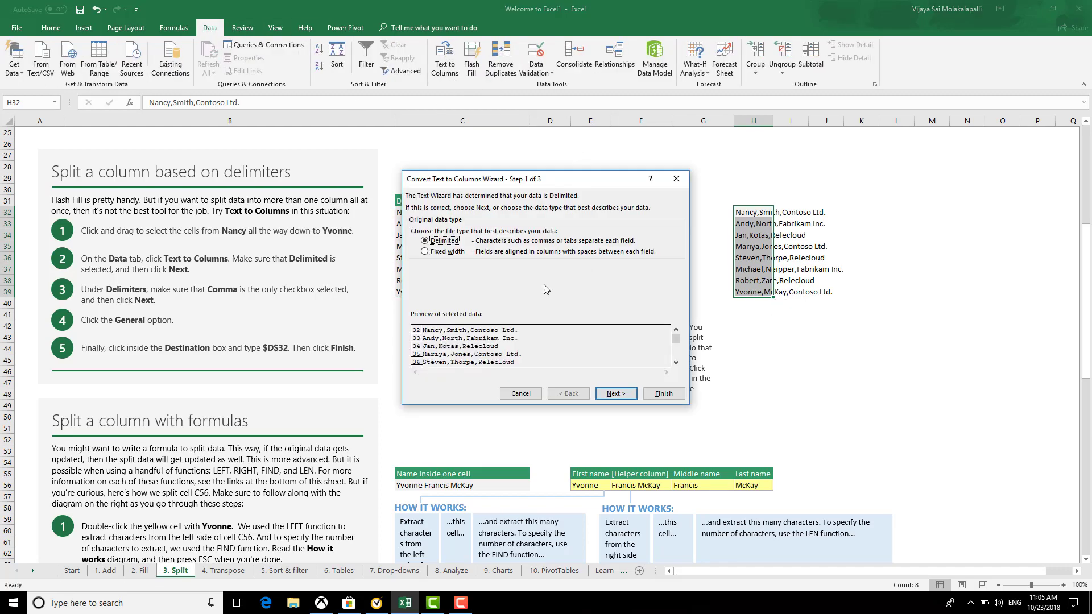
click(615, 393)
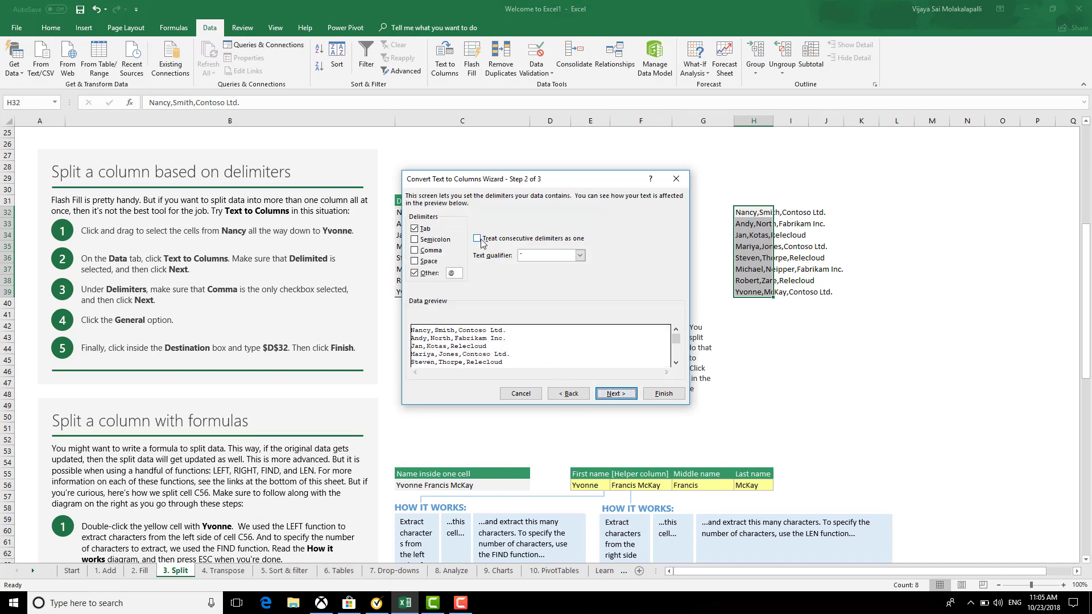
click(564, 393)
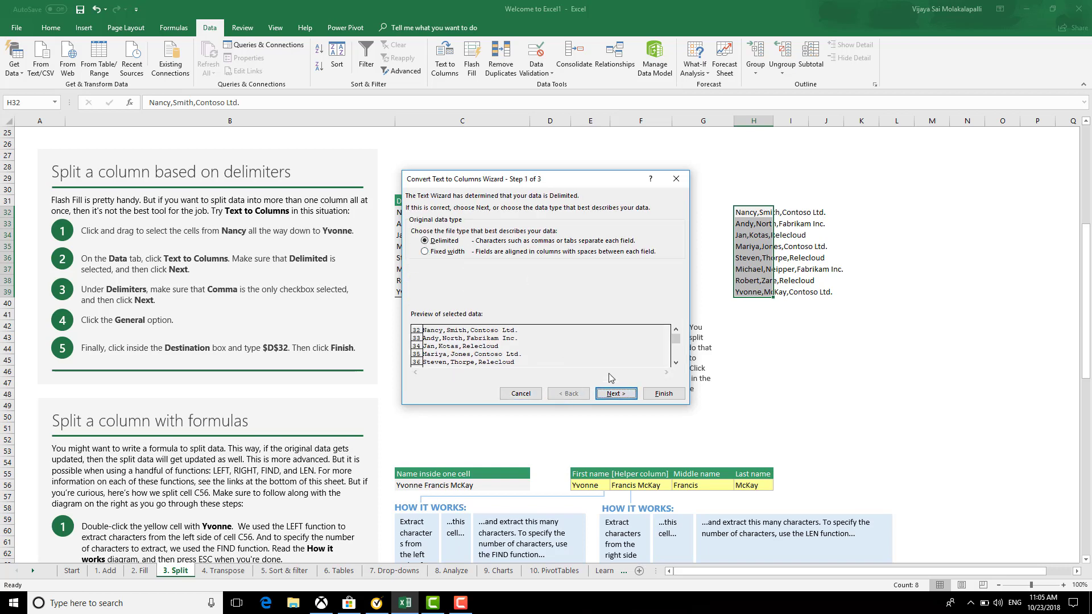
click(614, 392)
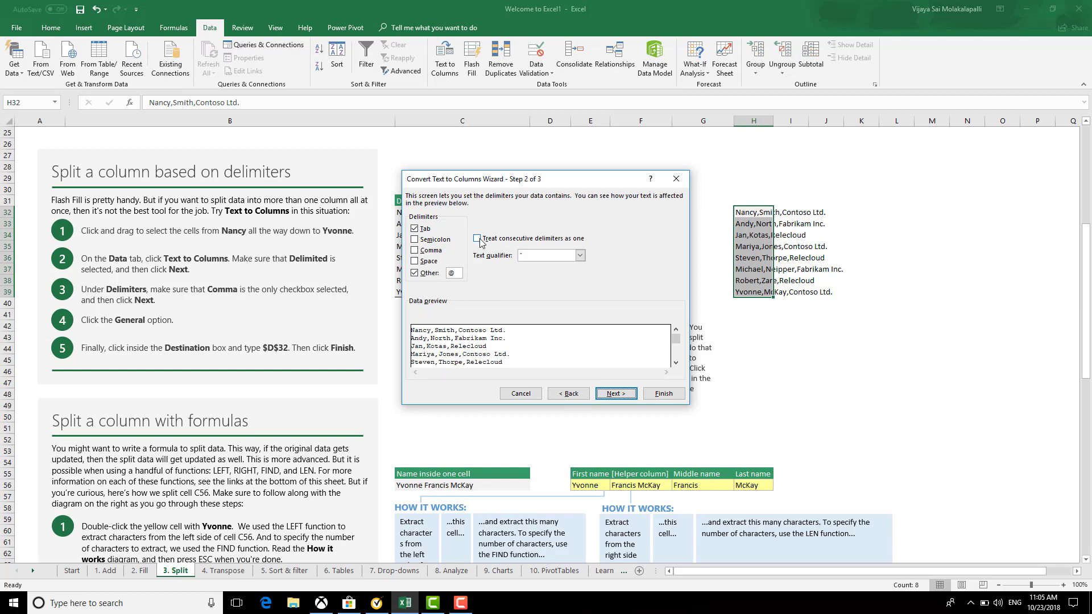
click(414, 250)
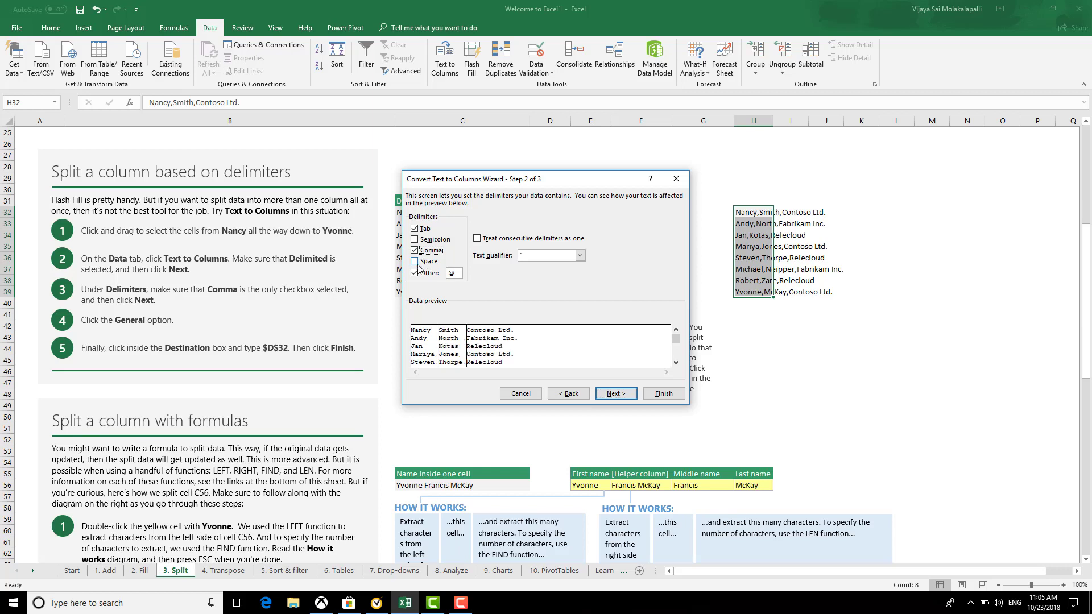
click(415, 273)
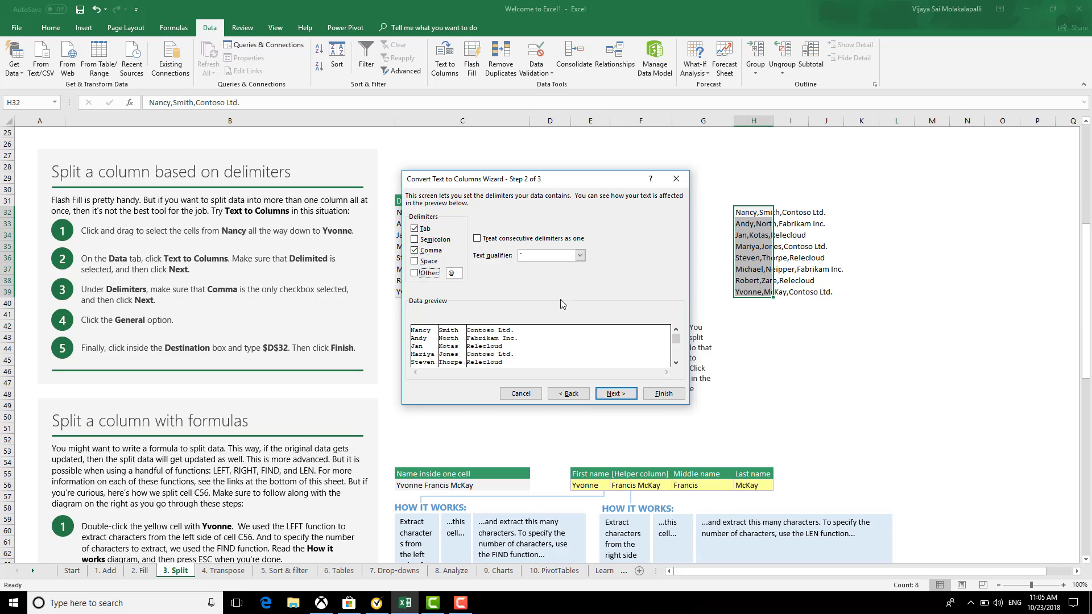
click(616, 393)
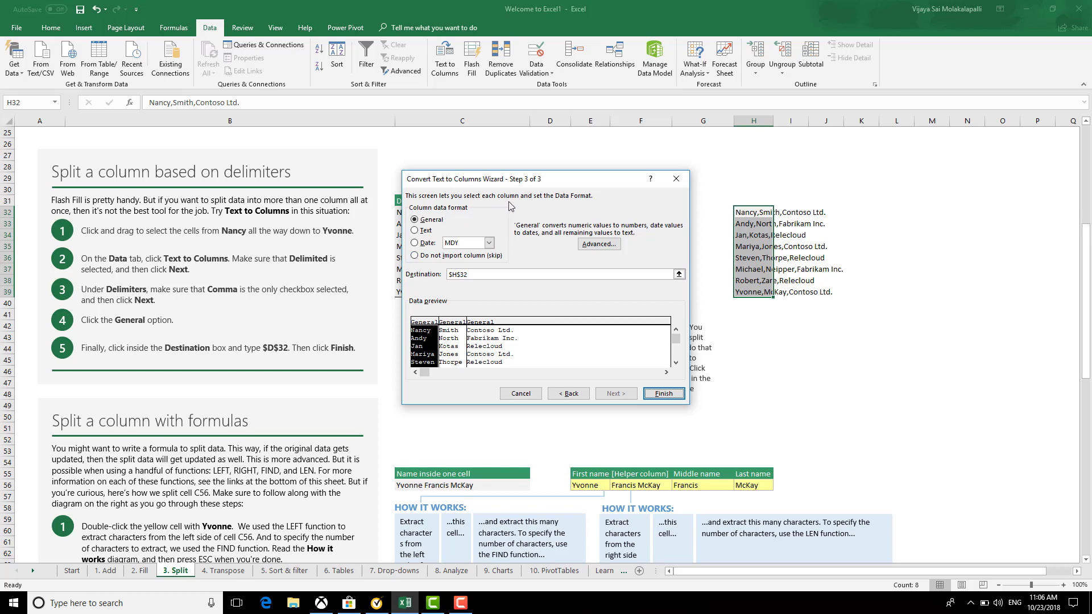
Keep General column format, set destination $I$32, and finish splitting names into columns I–K
click(414, 255)
click(414, 220)
click(679, 274)
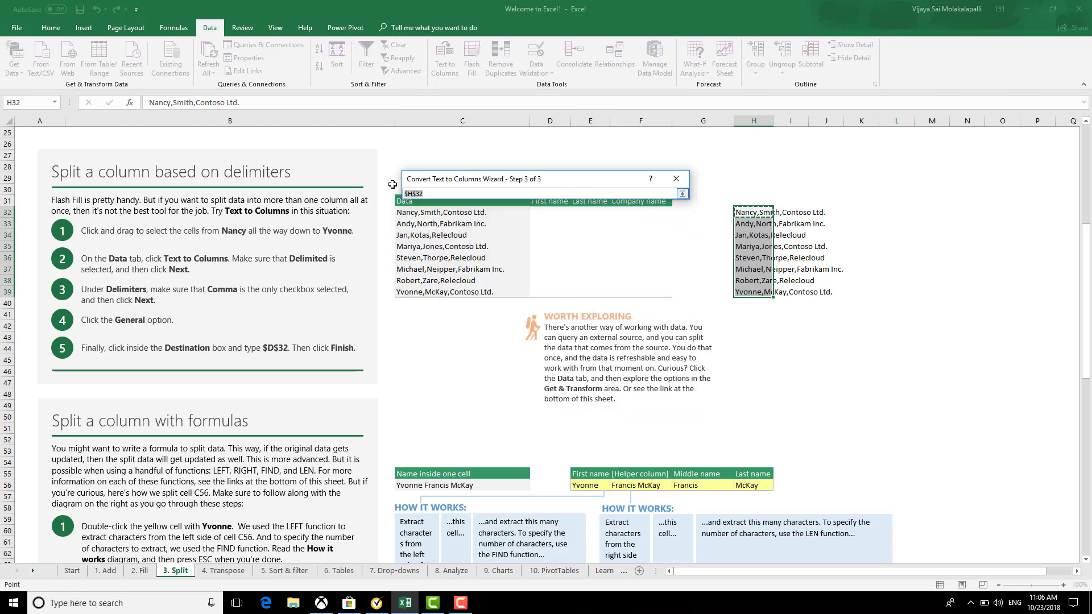
click(414, 194)
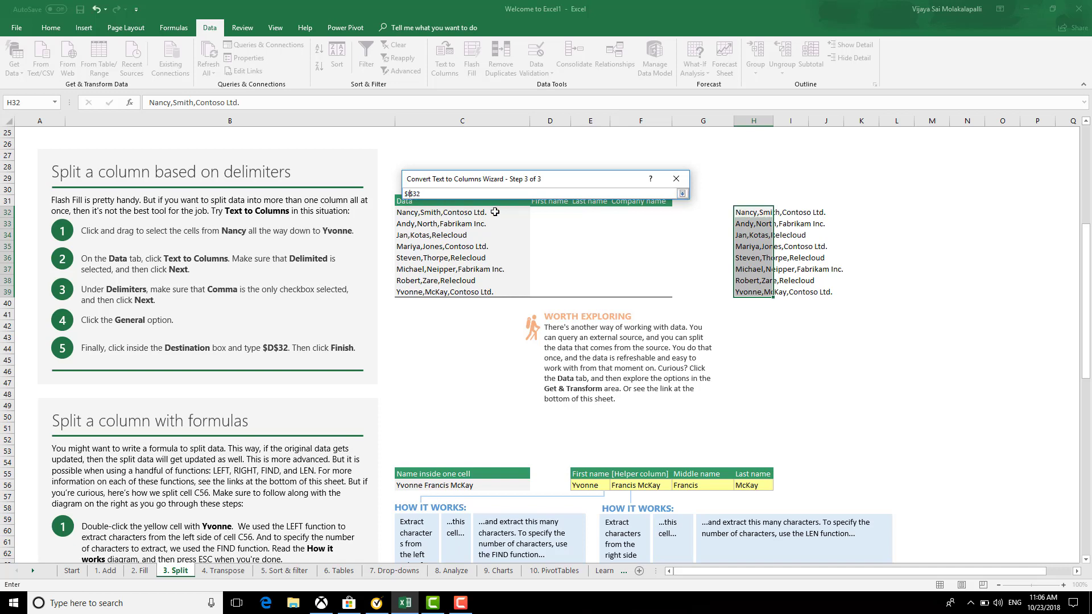
click(682, 194)
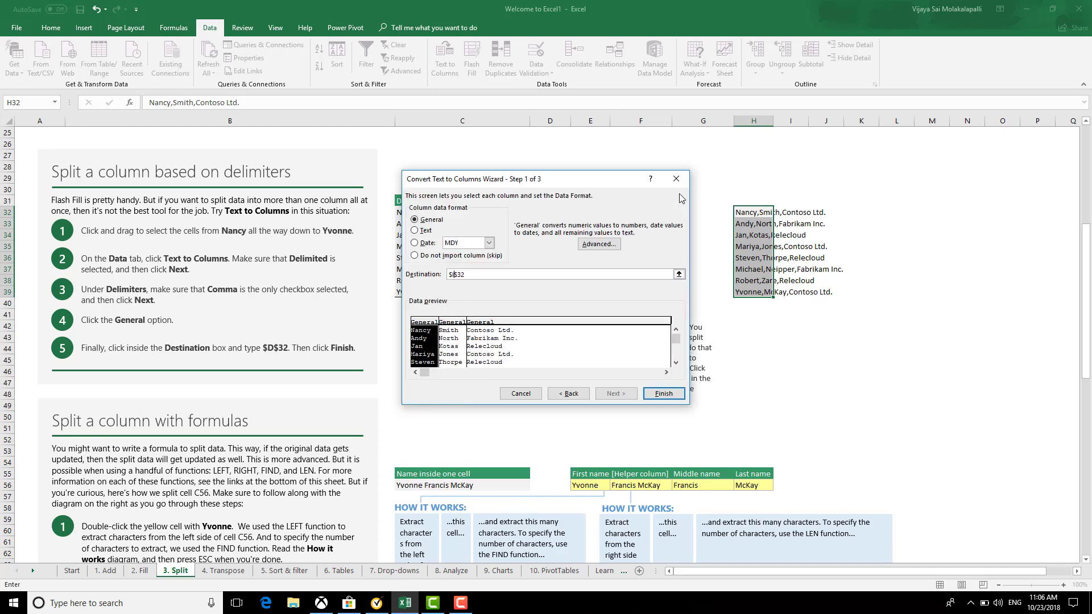
click(662, 394)
click(819, 357)
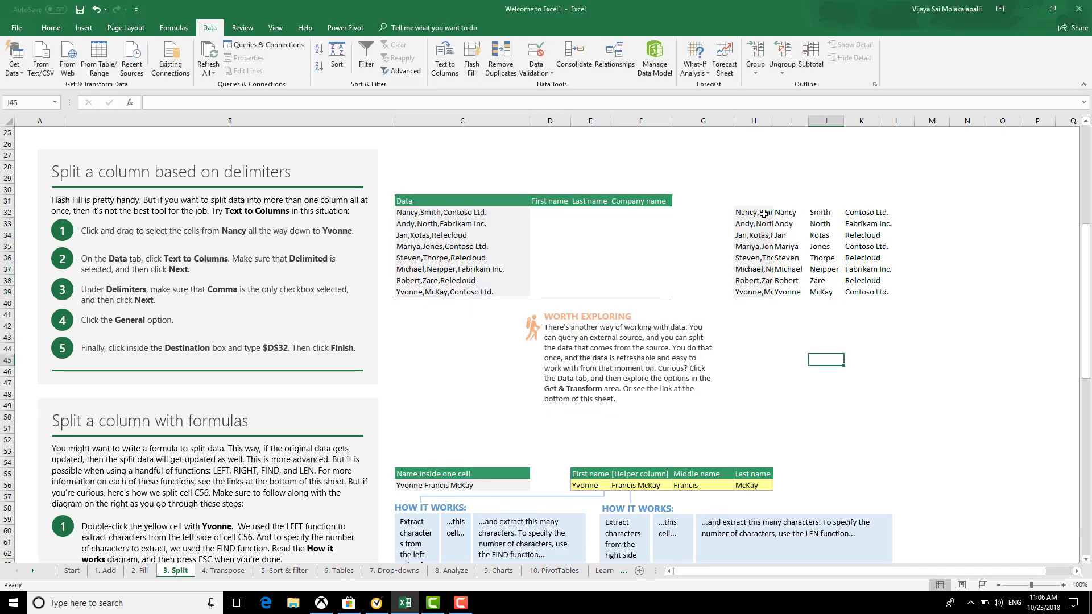
Autofit column H to fit the copied entries in H32:H39
drag(764, 214, 766, 289)
key(alt+h)
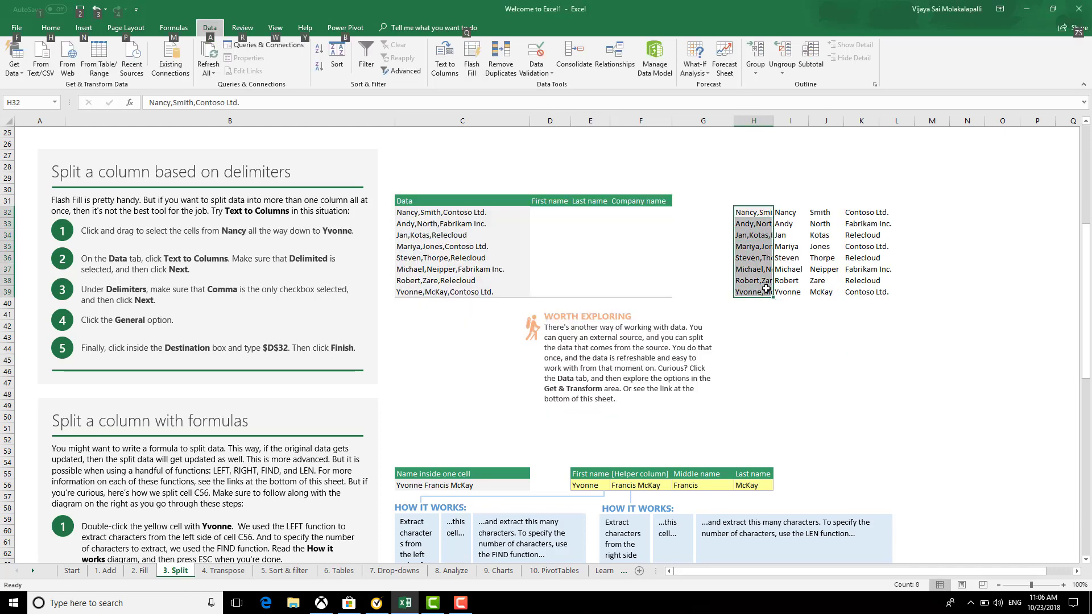
key(o)
key(i)
click(803, 335)
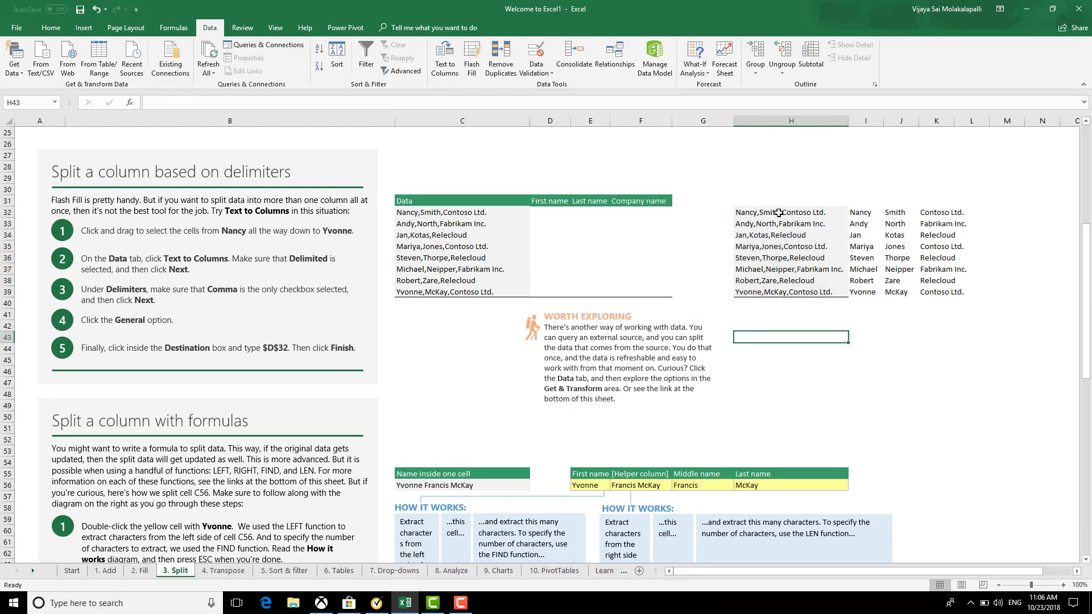
drag(779, 213, 787, 290)
click(935, 301)
Copy the split names from I32:K39 and paste them into D32:F39
drag(867, 213, 941, 292)
key(ctrl+c)
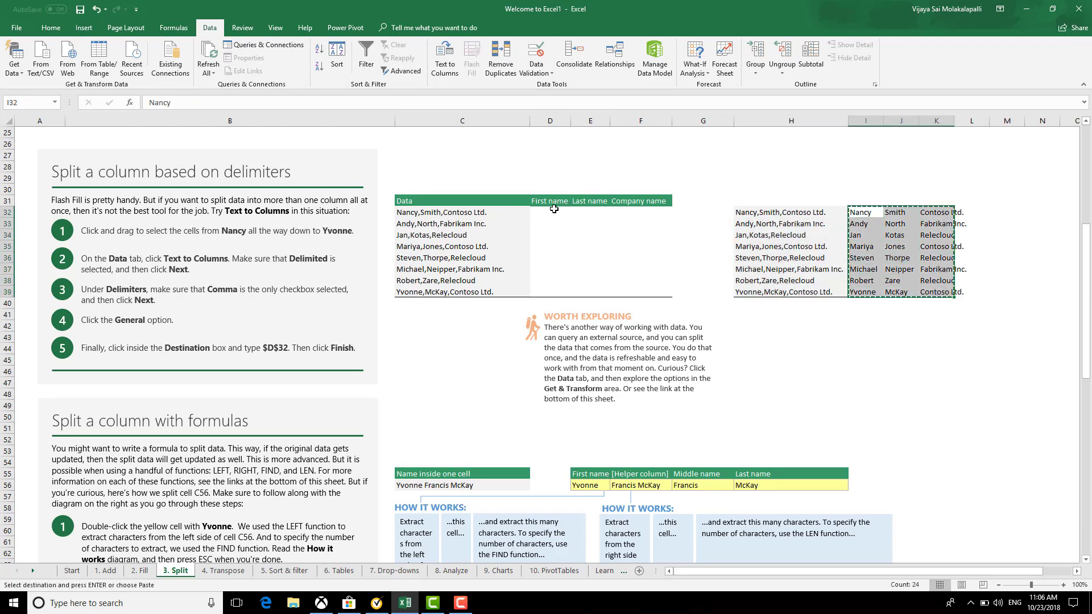
click(563, 211)
key(Return)
click(808, 360)
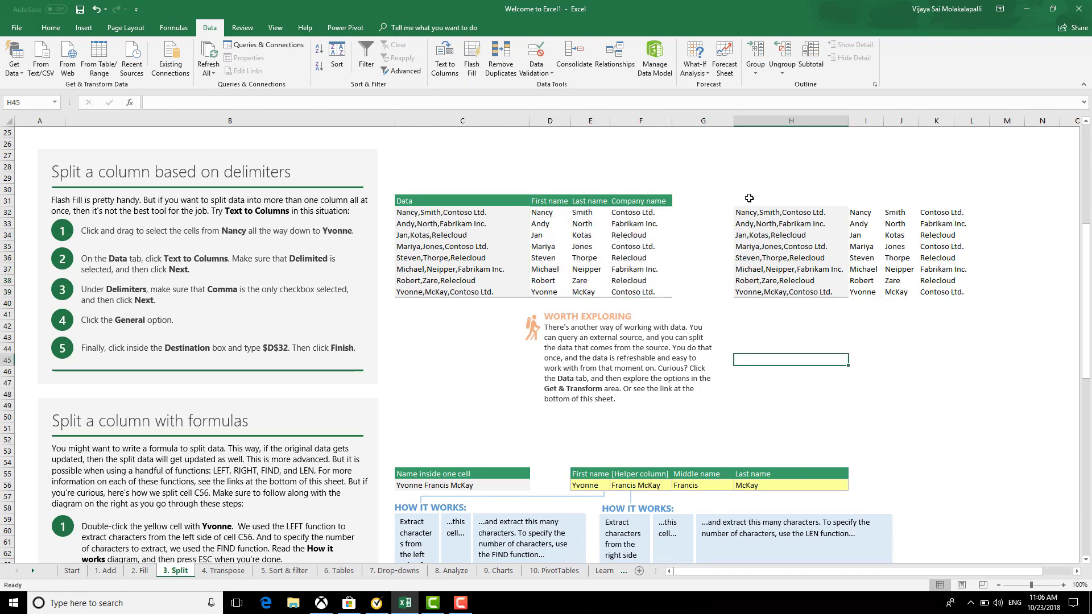
Clear the scratch copies from H29:L41
drag(742, 178, 974, 309)
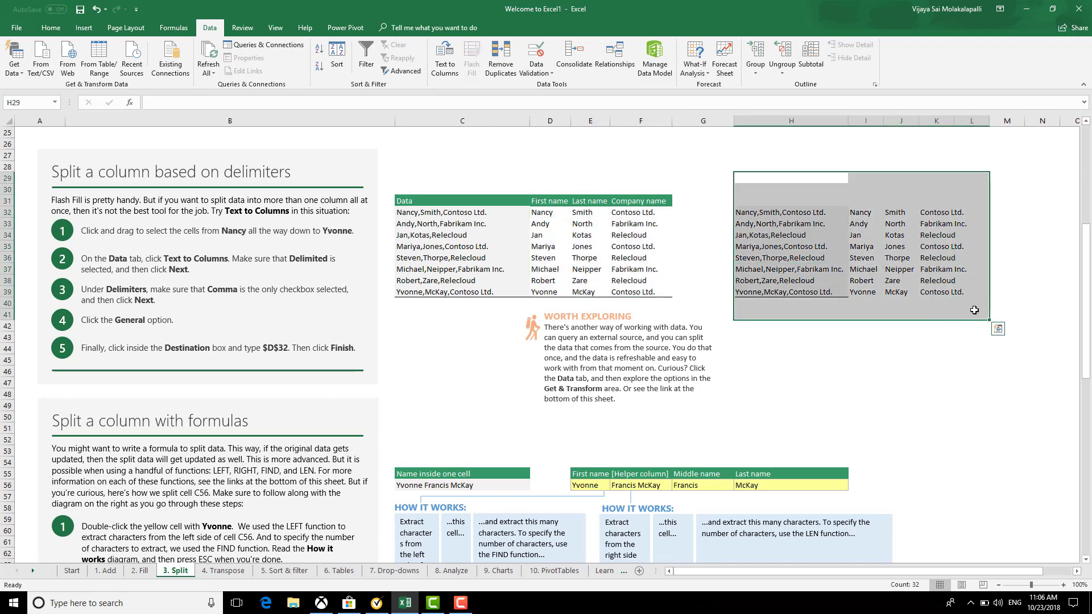
key(Delete)
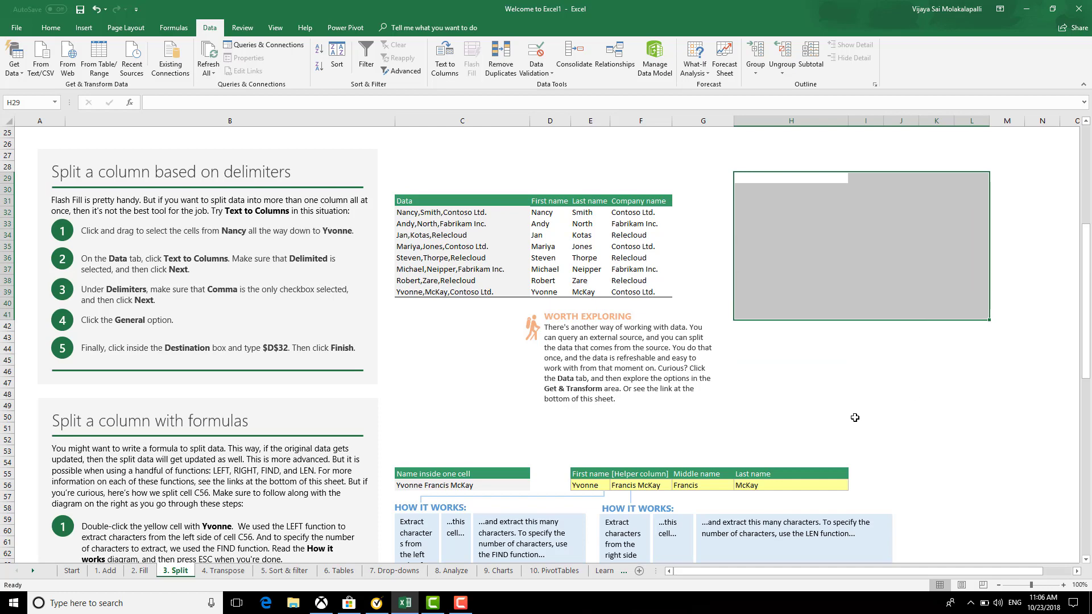
click(836, 388)
scroll(813, 415, down, 2)
scroll(813, 412, down, 2)
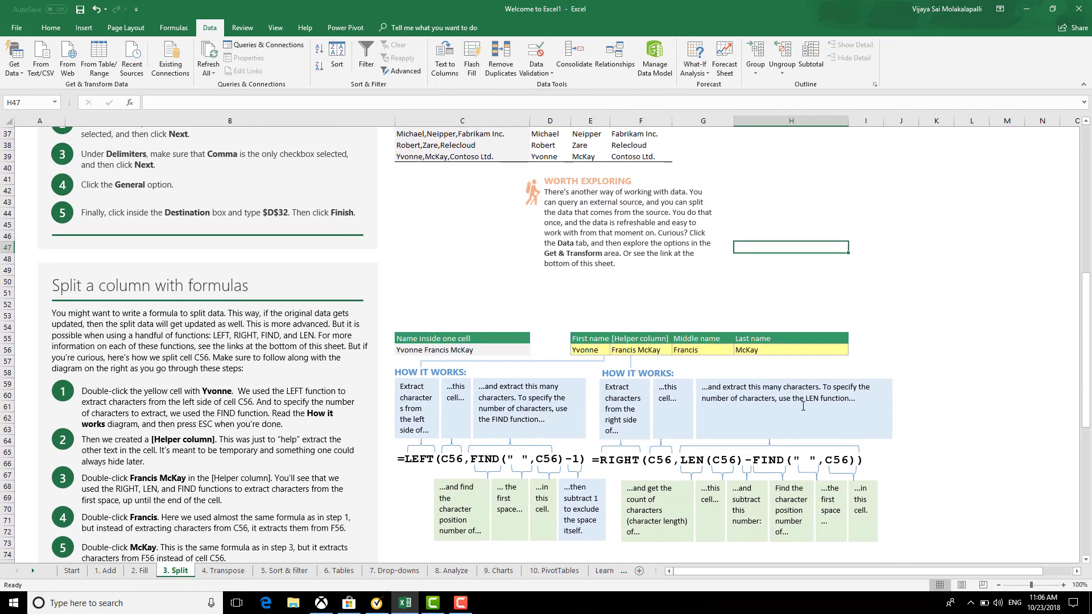
scroll(801, 409, down, 4)
click(487, 459)
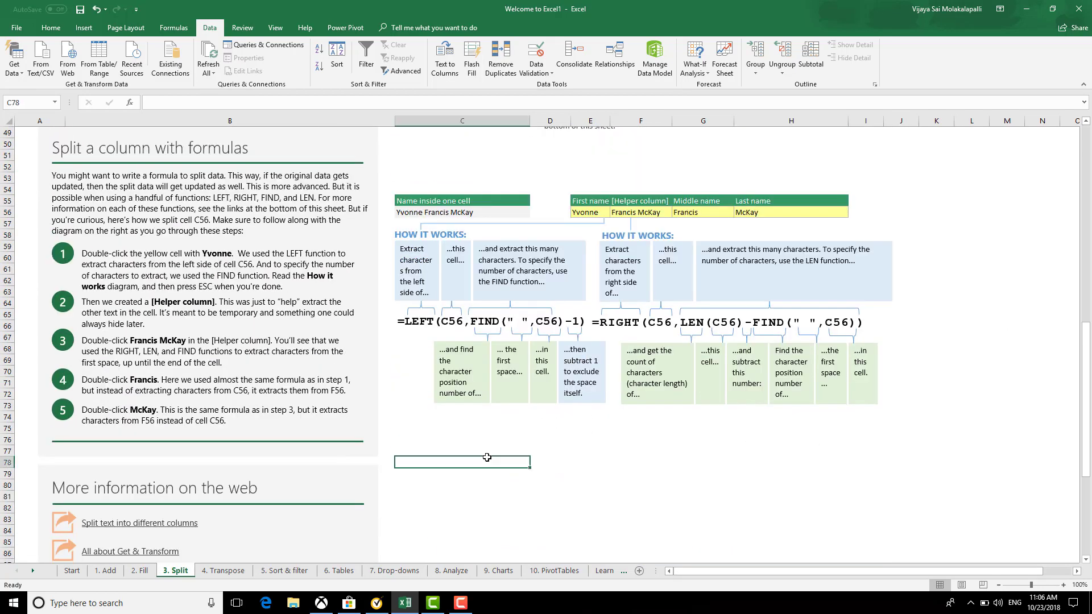
scroll(608, 449, down, 13)
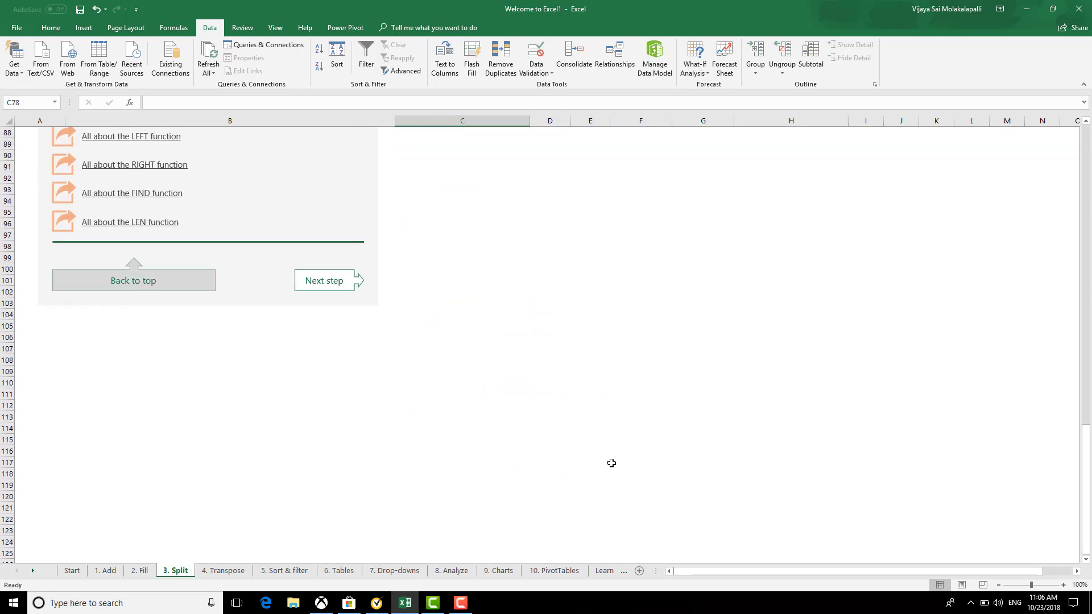
scroll(611, 463, up, 14)
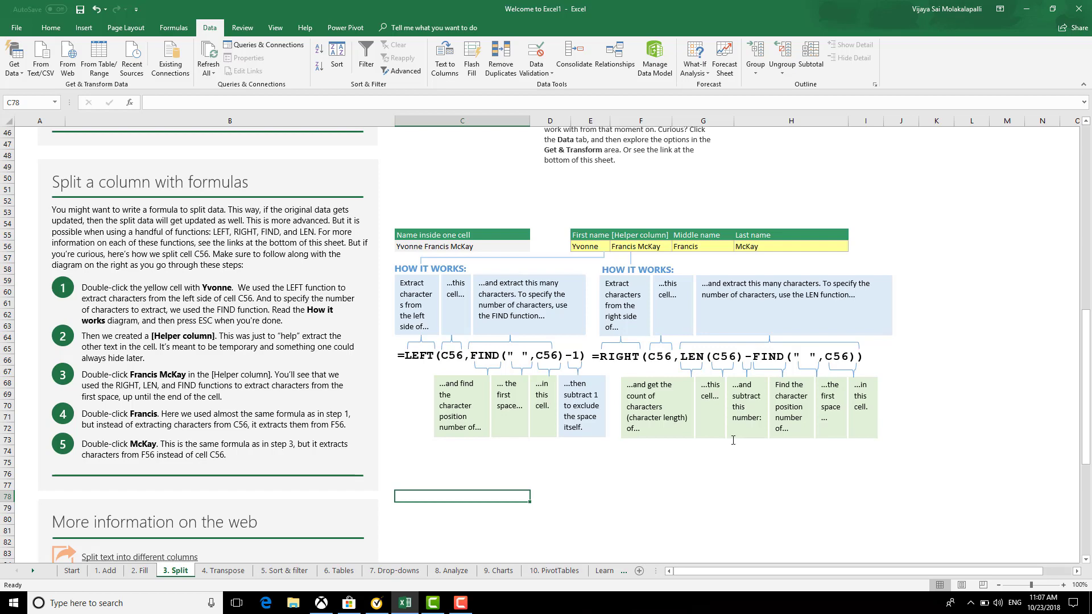
scroll(733, 439, down, 2)
scroll(701, 417, up, 4)
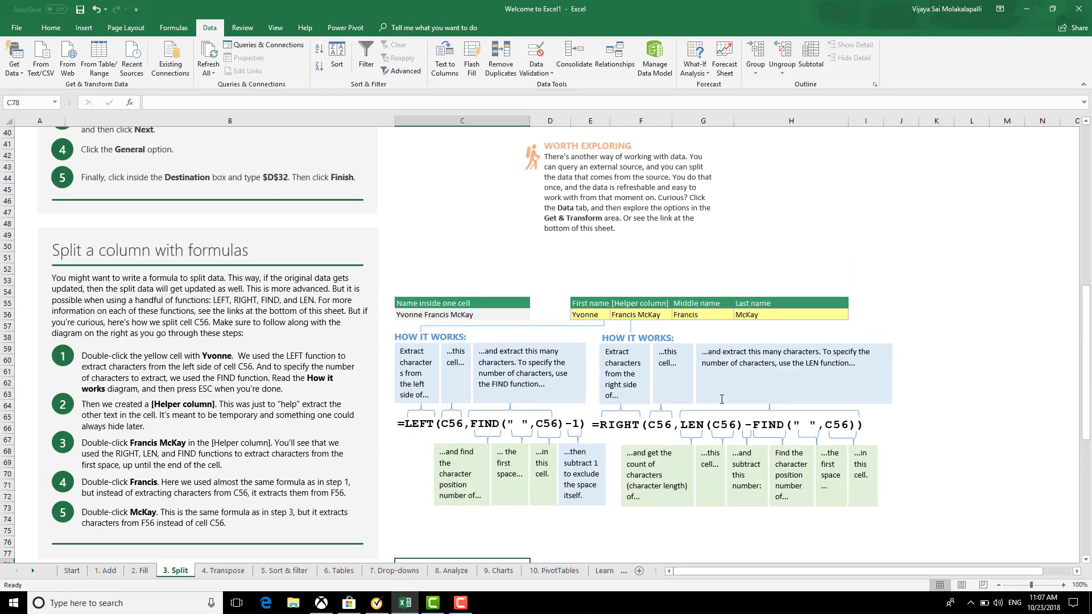
scroll(721, 399, up, 8)
click(662, 314)
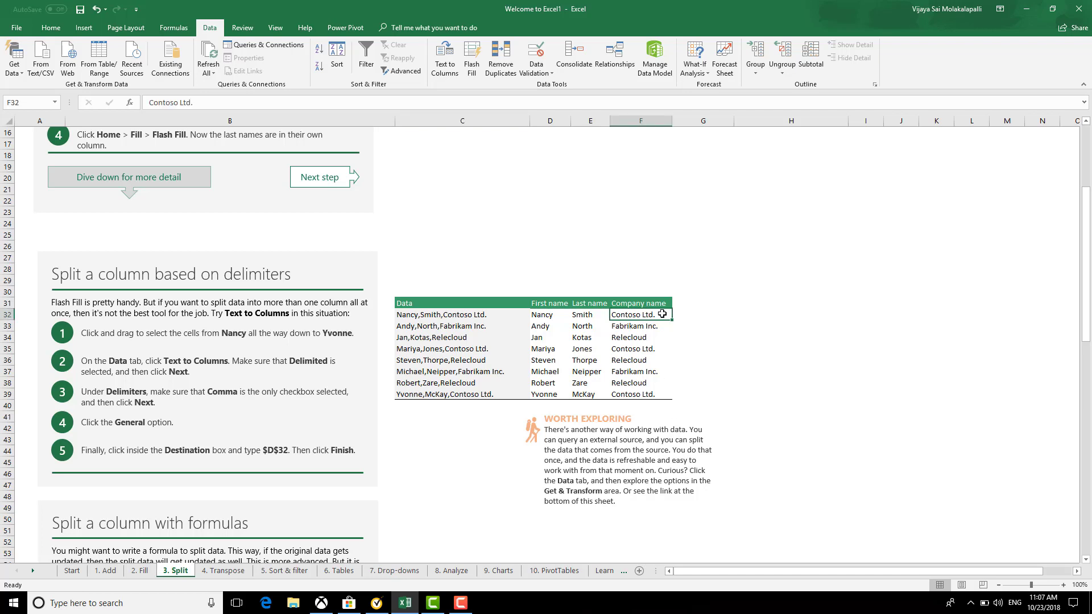
Enter =LEN(F32) in G32 and fill the character count down the table
click(695, 313)
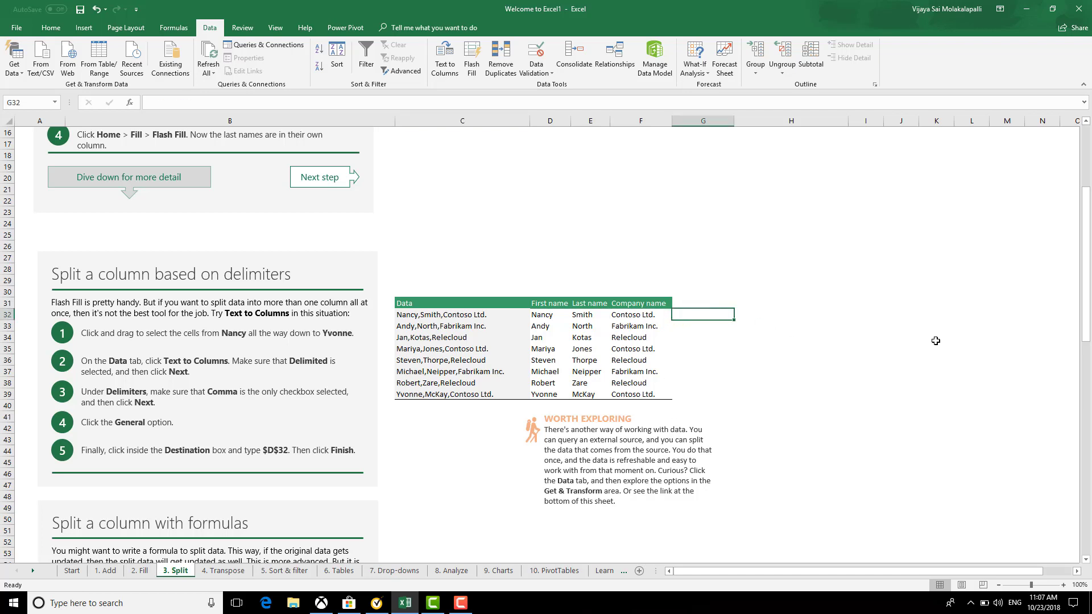
text(=l)
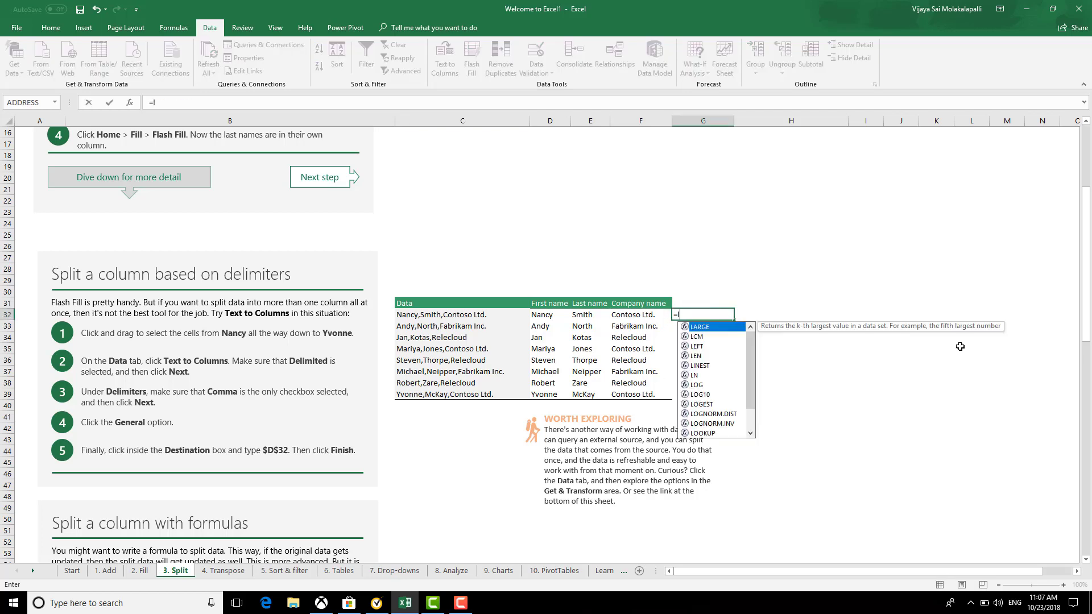
text(en()
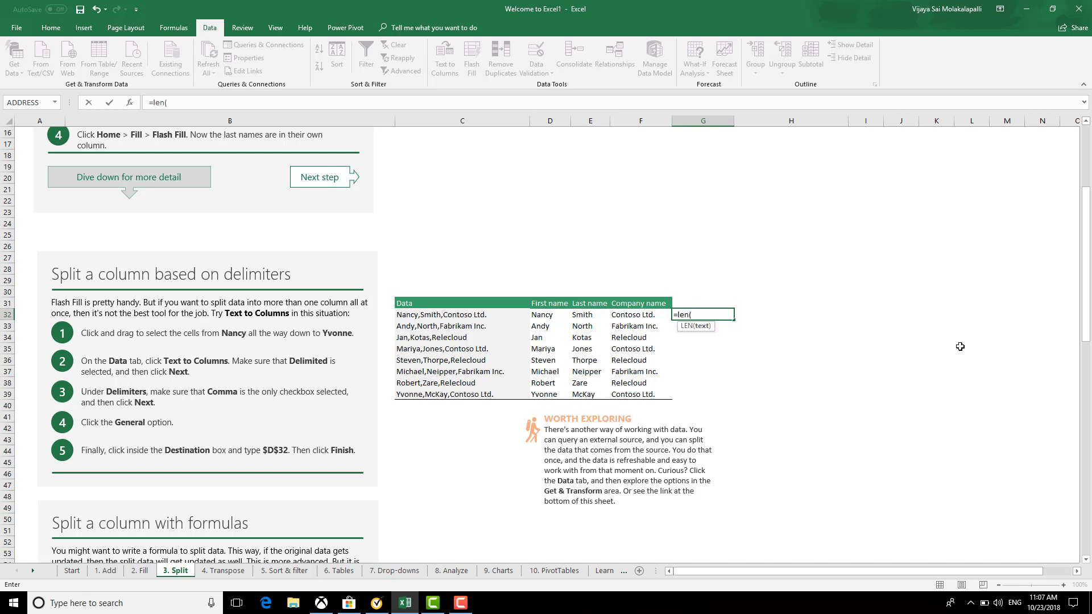
key(Left)
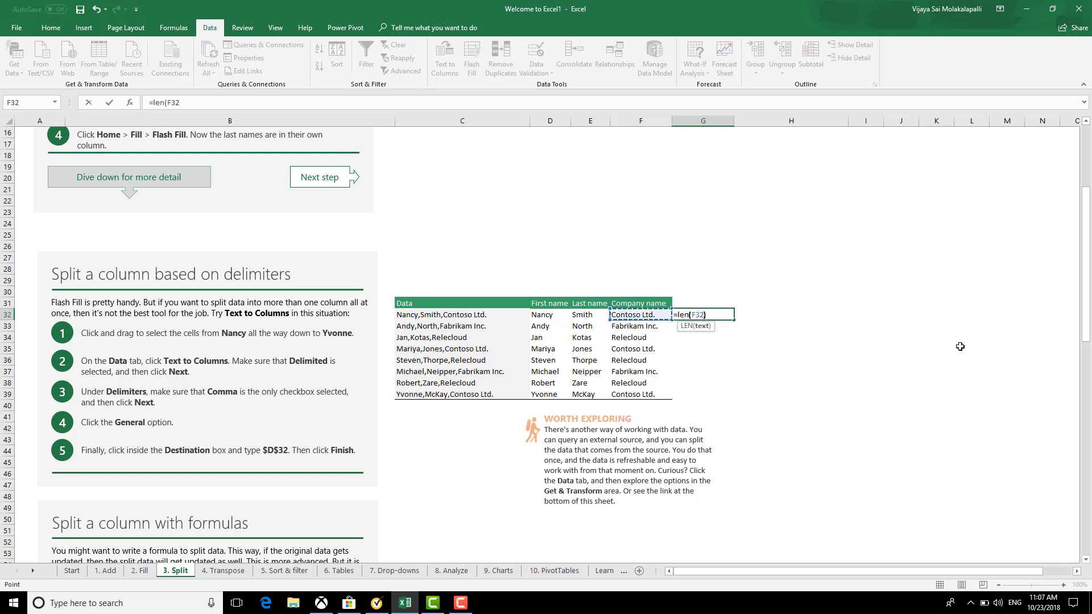
text())
key(Return)
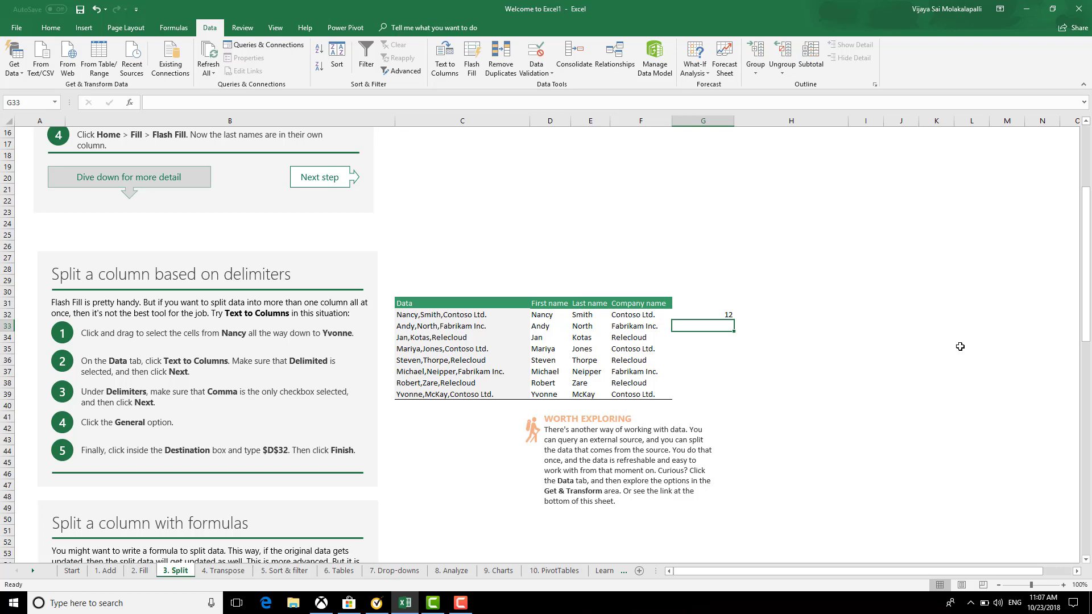
click(660, 314)
click(717, 315)
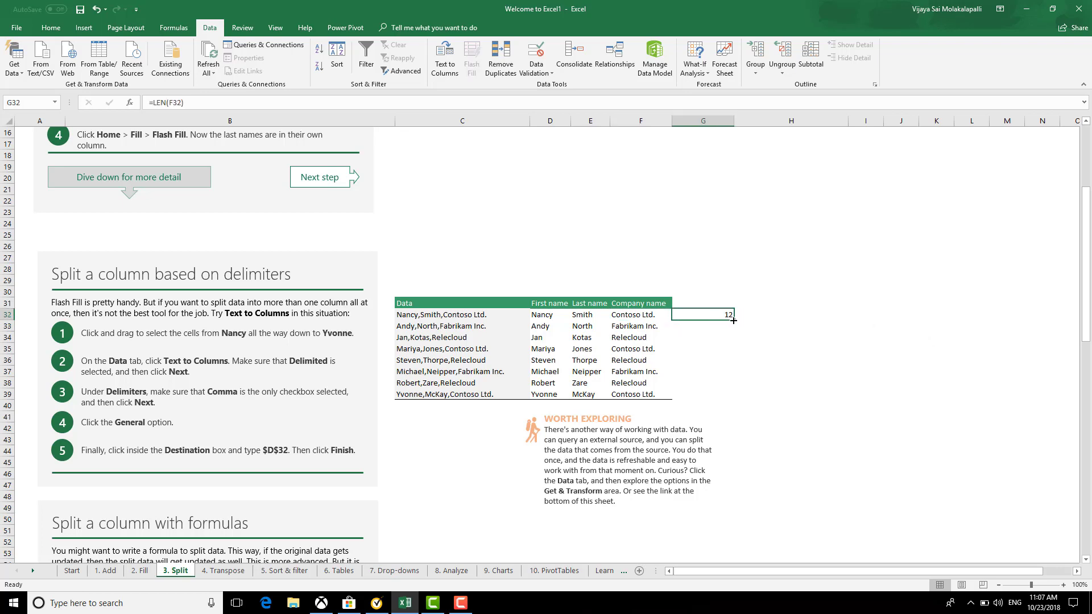
double_click(730, 320)
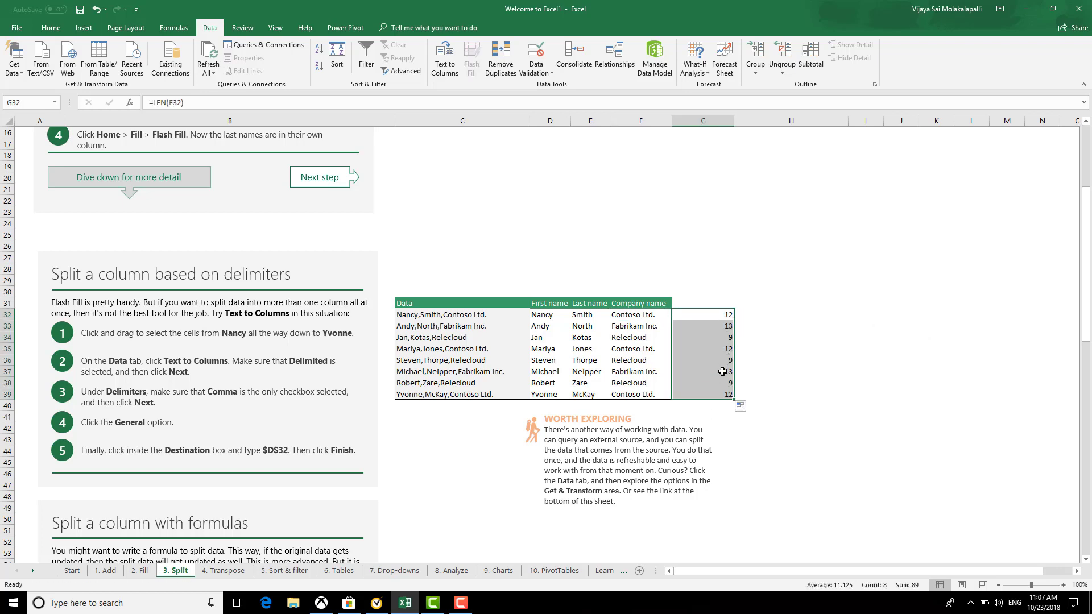
Delete the character counts from G32:G39, then check E32 and G32
click(754, 312)
drag(709, 302, 720, 394)
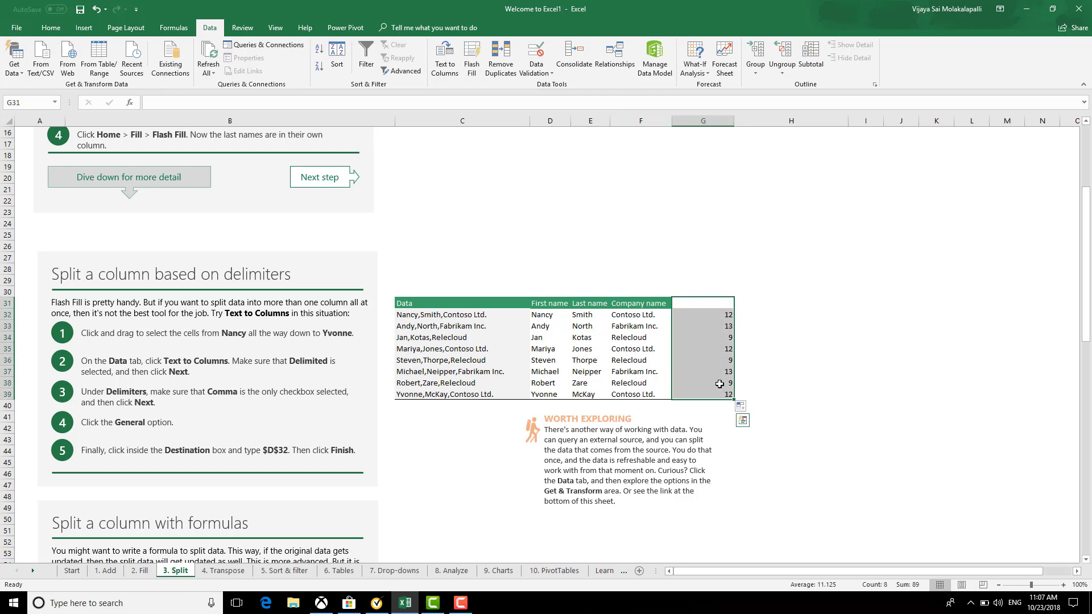
key(Delete)
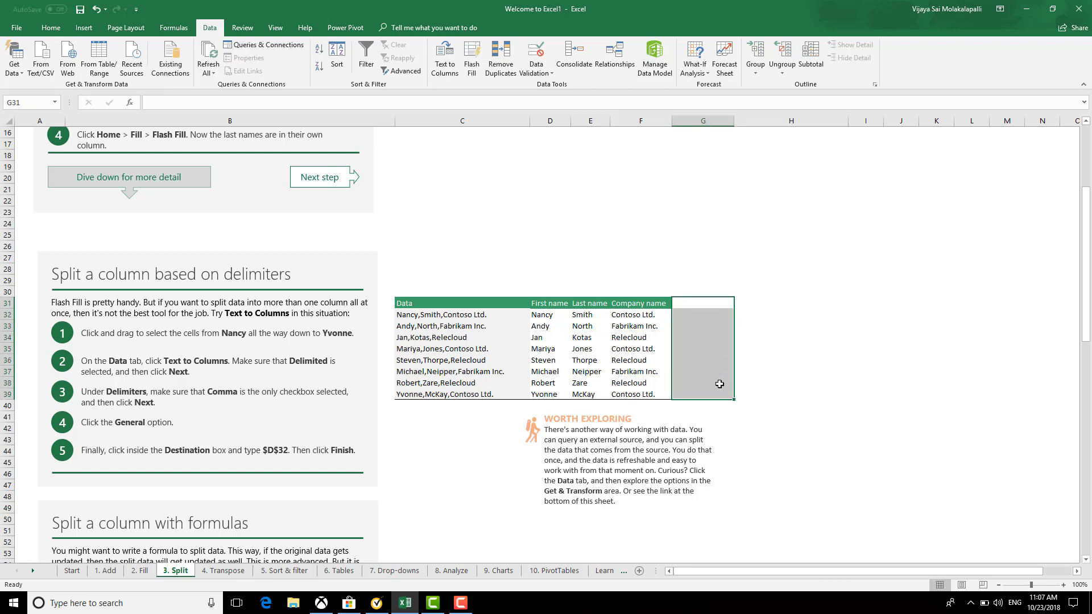
click(784, 326)
click(715, 312)
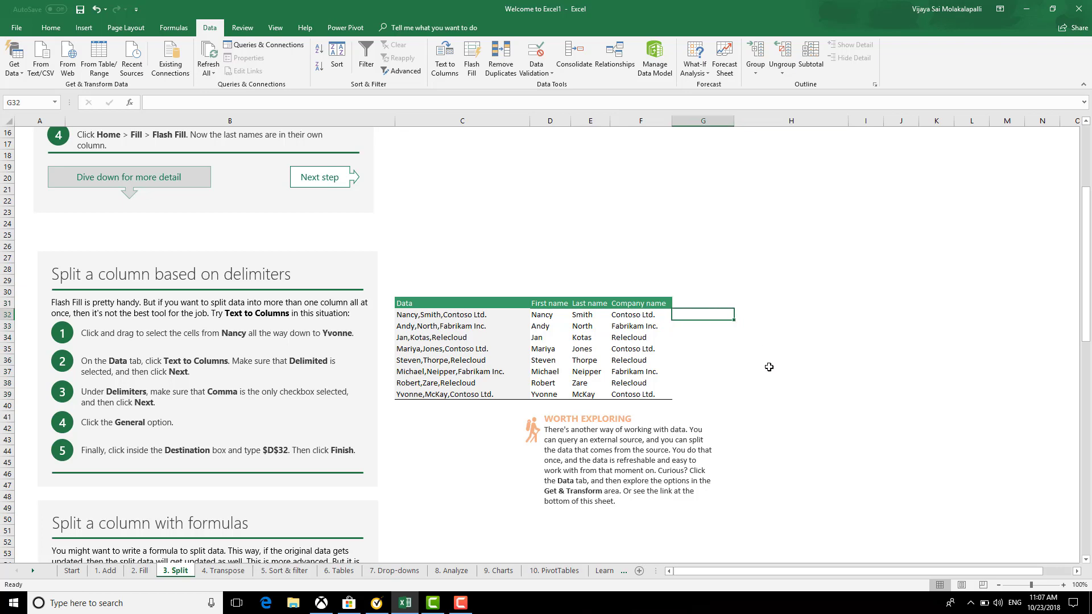
click(583, 316)
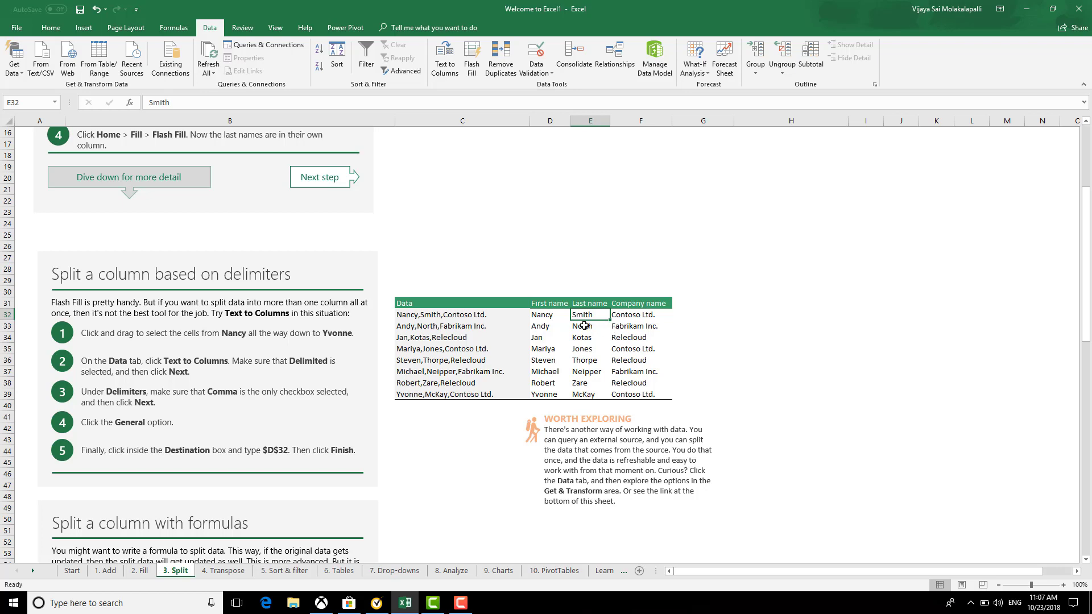
click(720, 311)
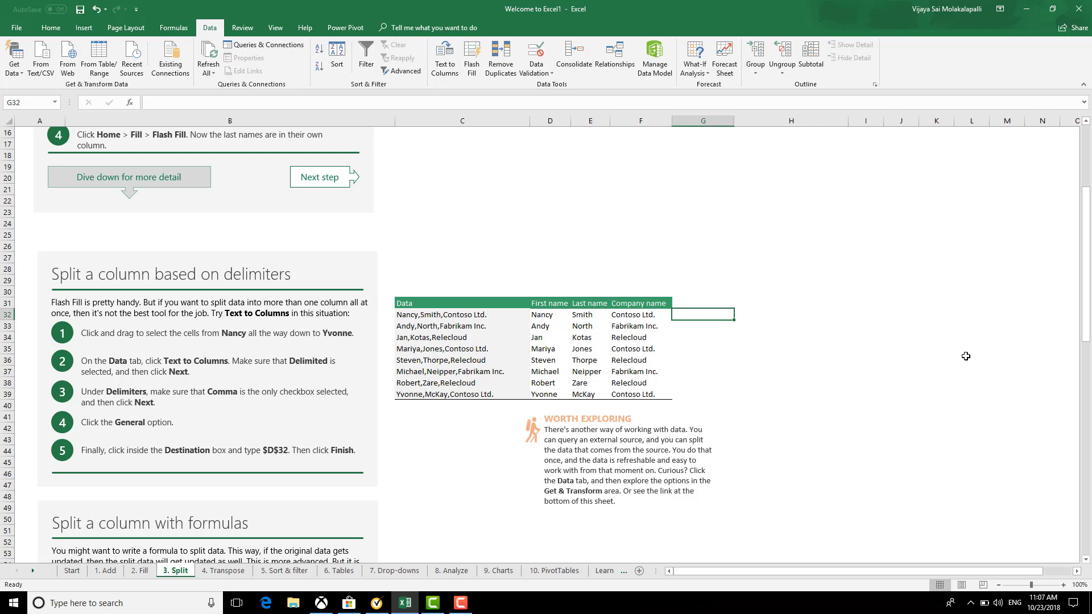
text(=)
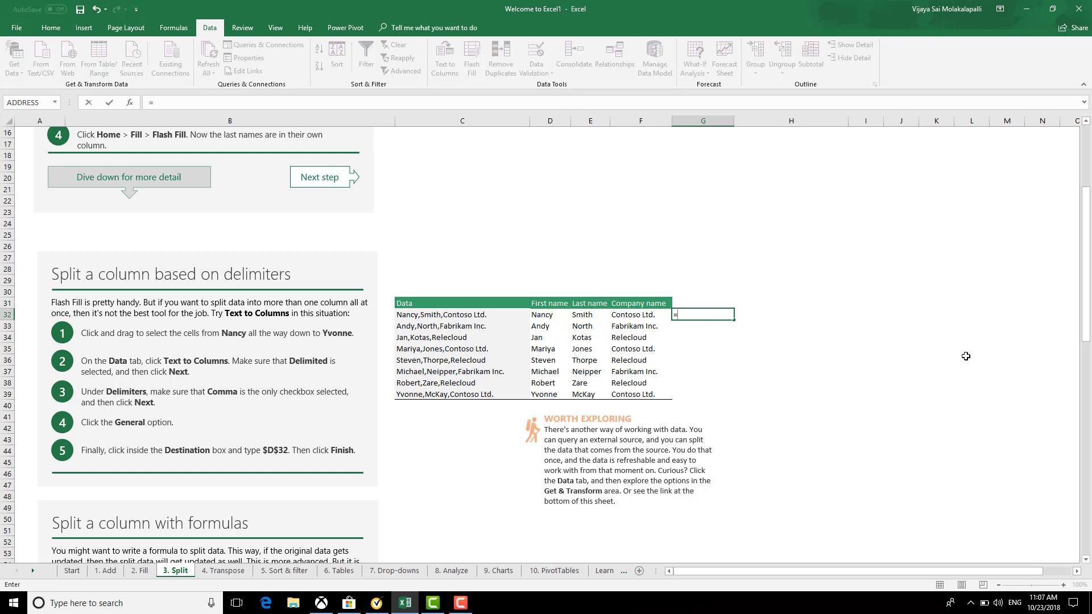
text(LEFT()
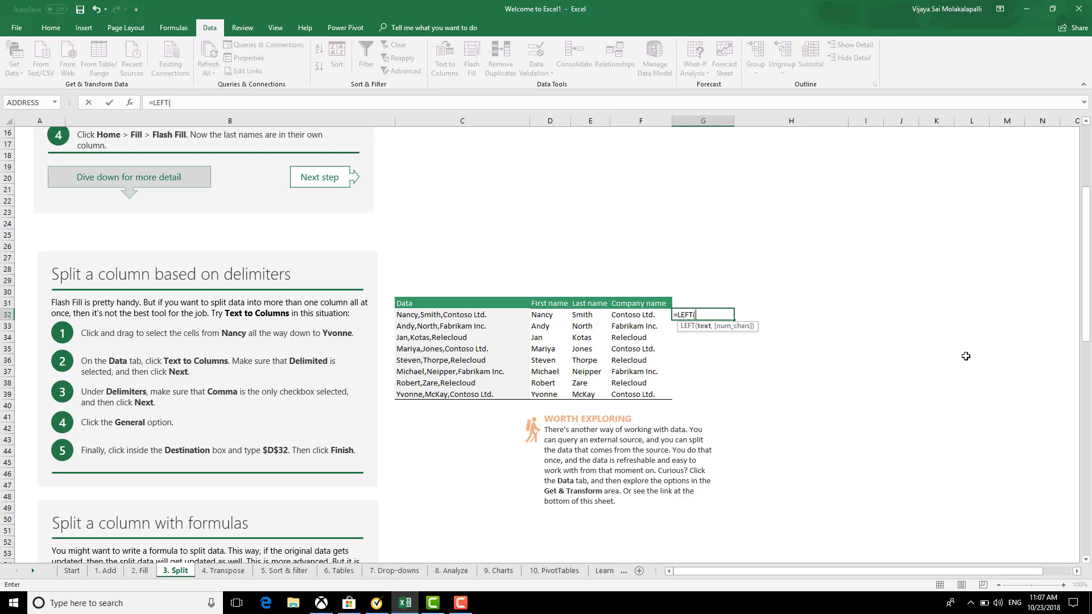
key(Left)
key(Left)
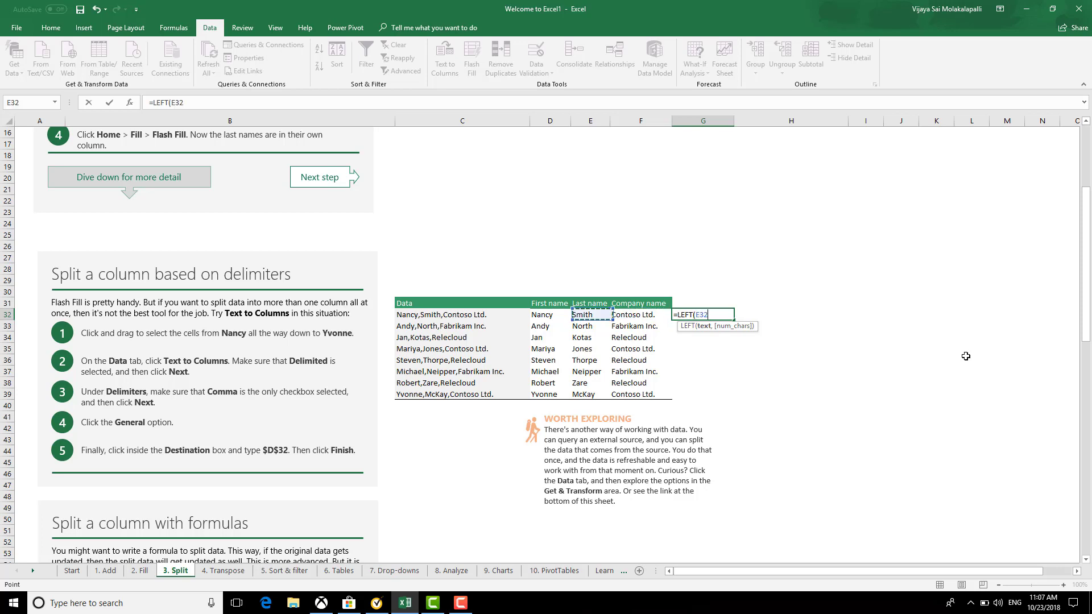
text(, )
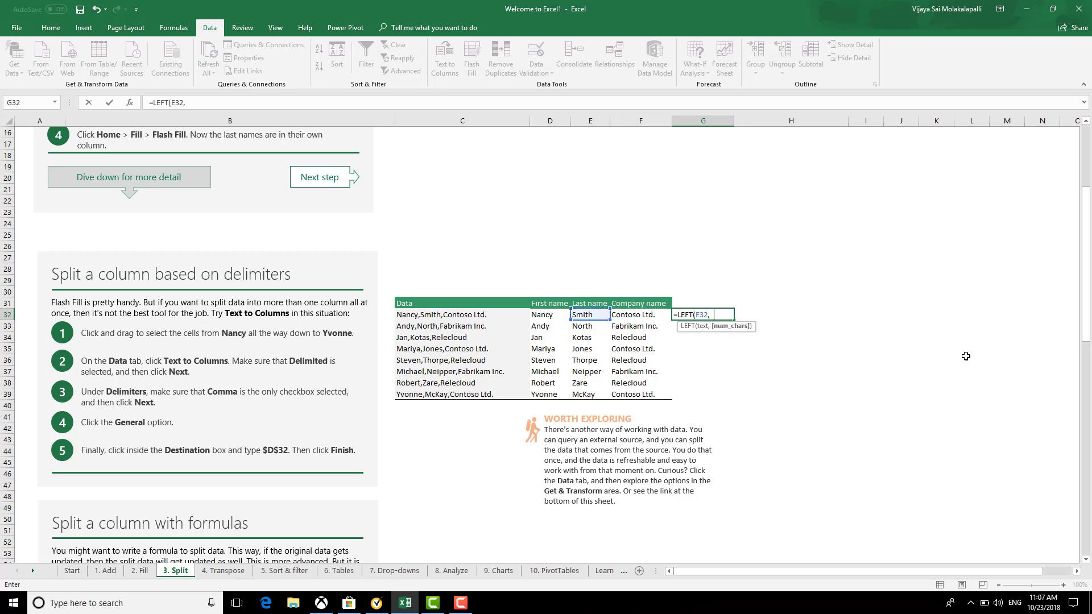
text(3))
key(Return)
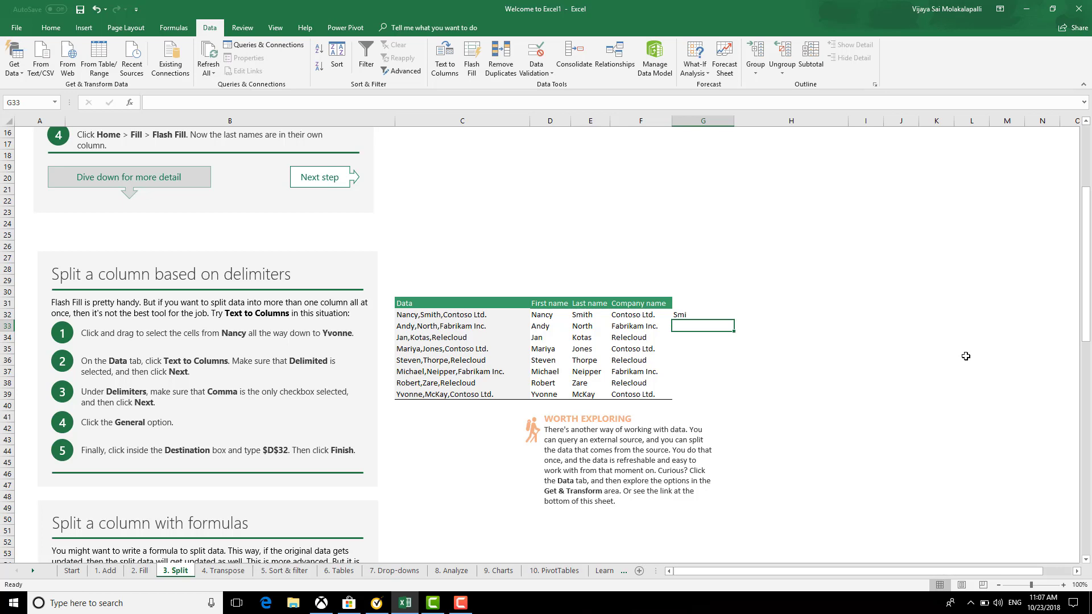
text(1)
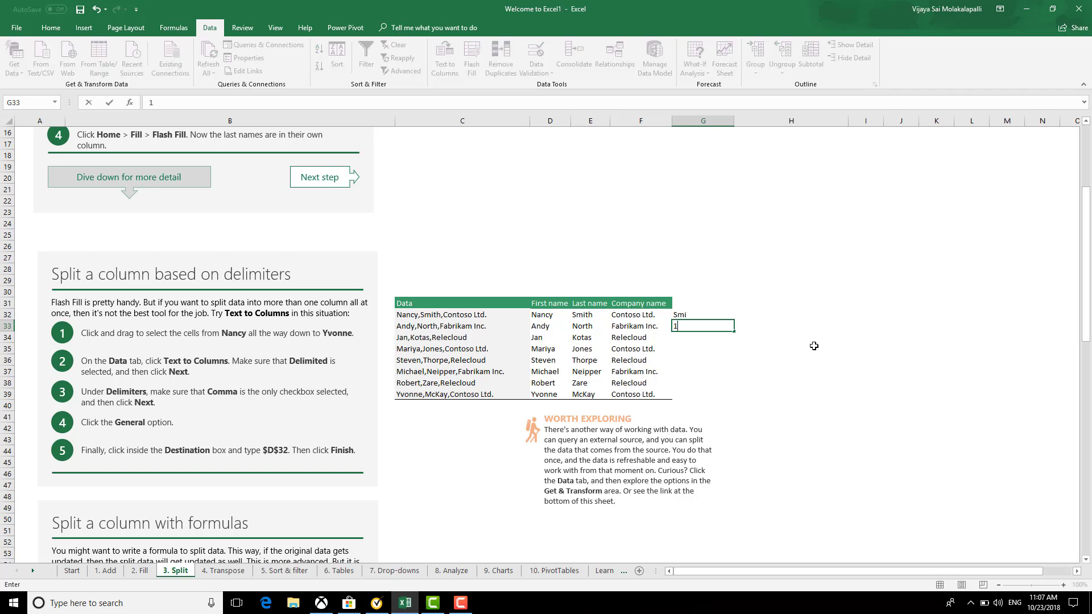
key(Escape)
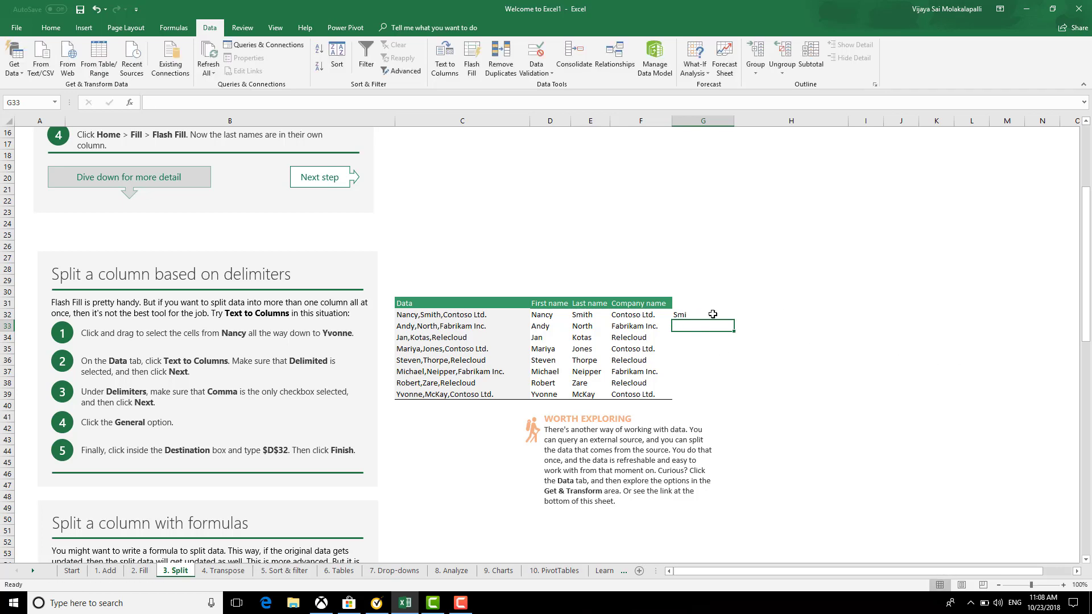
click(715, 313)
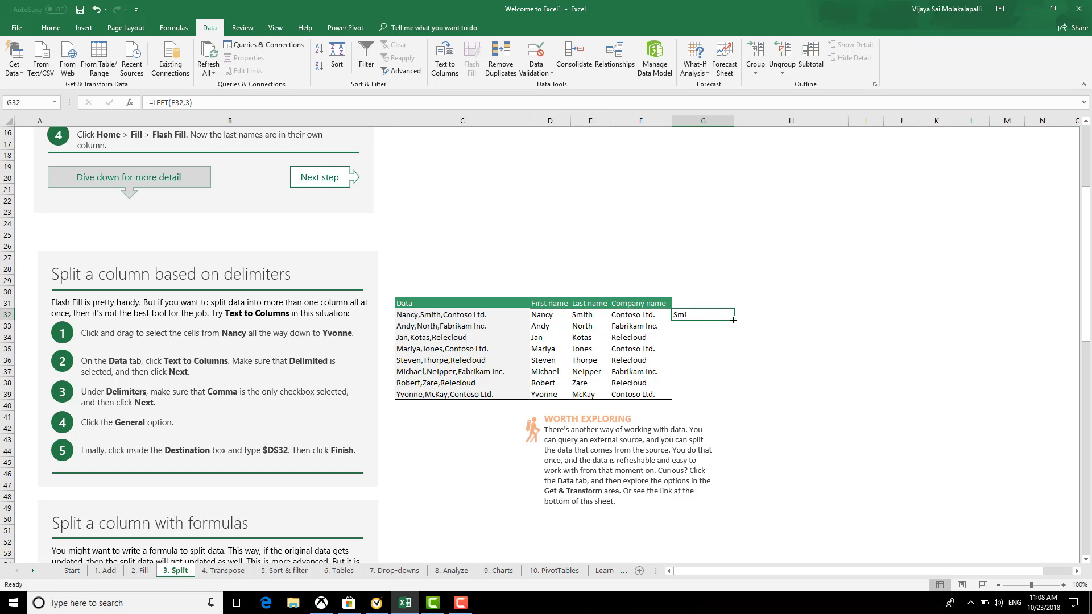
double_click(732, 320)
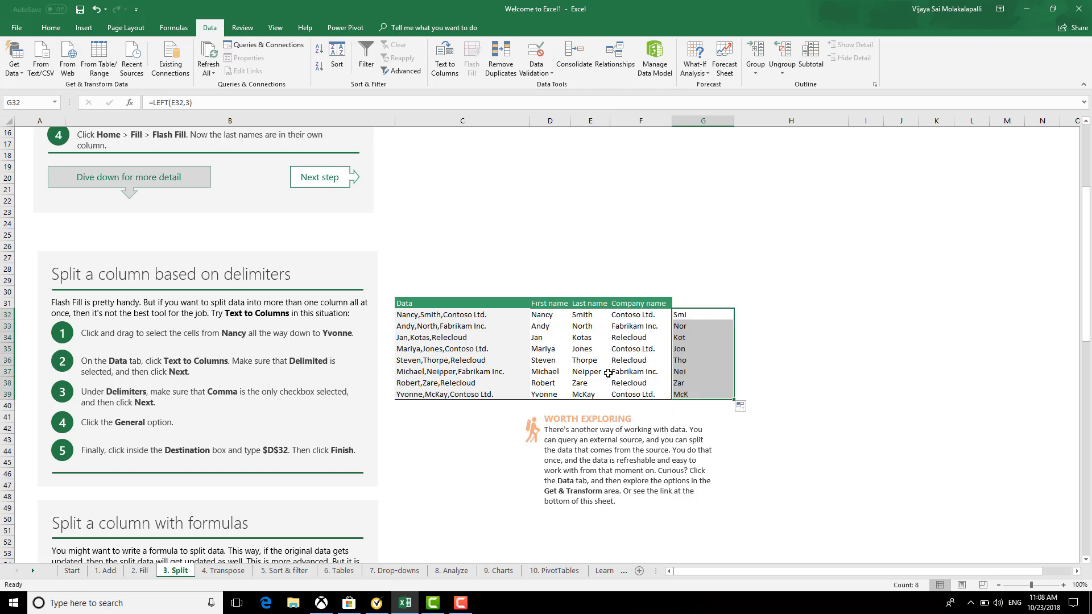
click(712, 415)
drag(690, 309, 710, 391)
click(809, 346)
key(Delete)
click(762, 318)
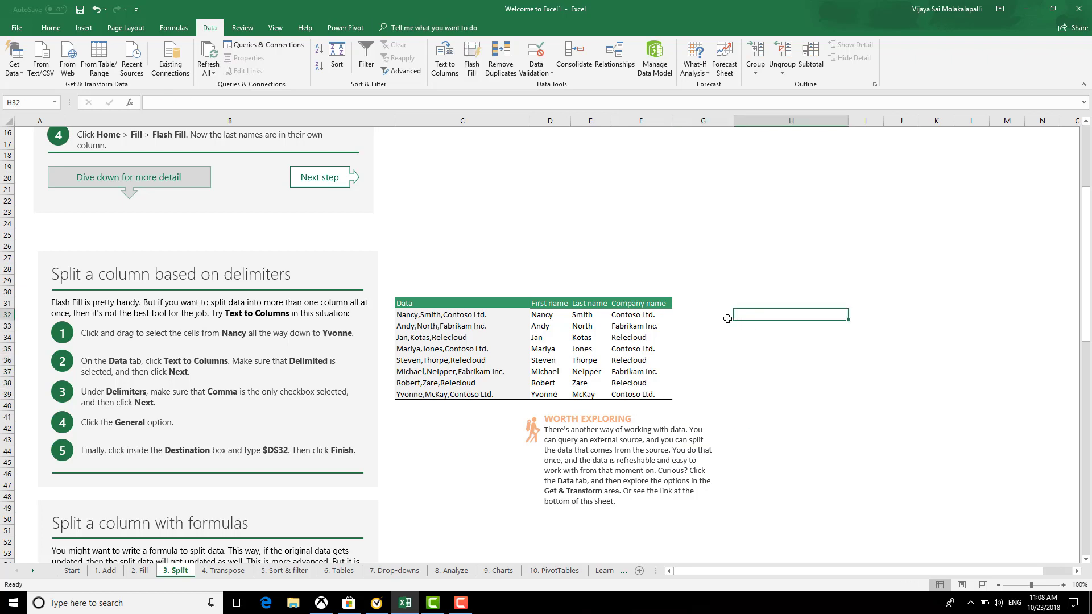
click(714, 315)
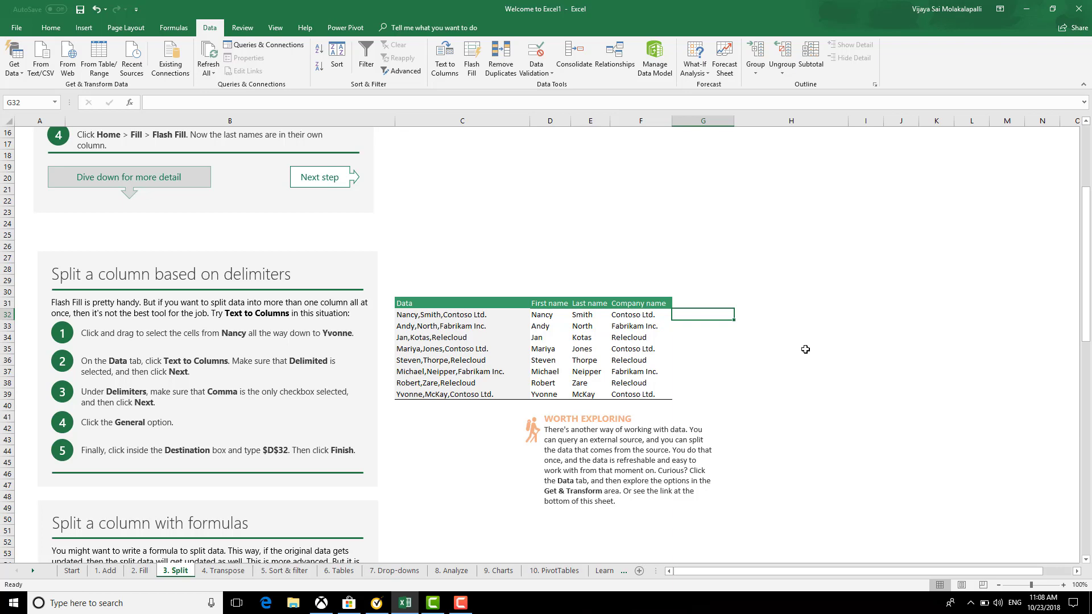
text(=)
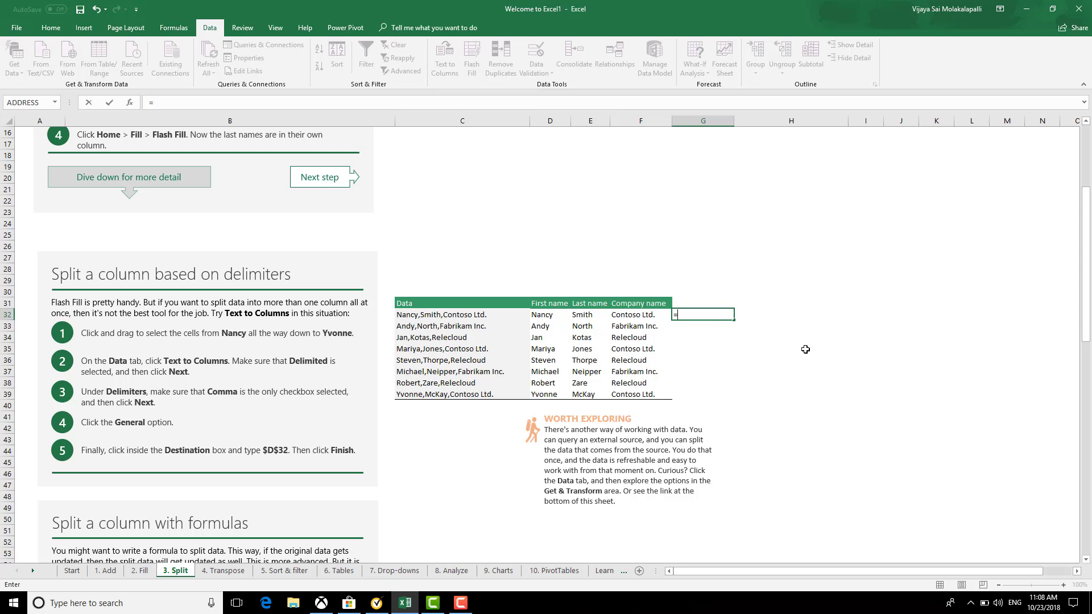
text(ri)
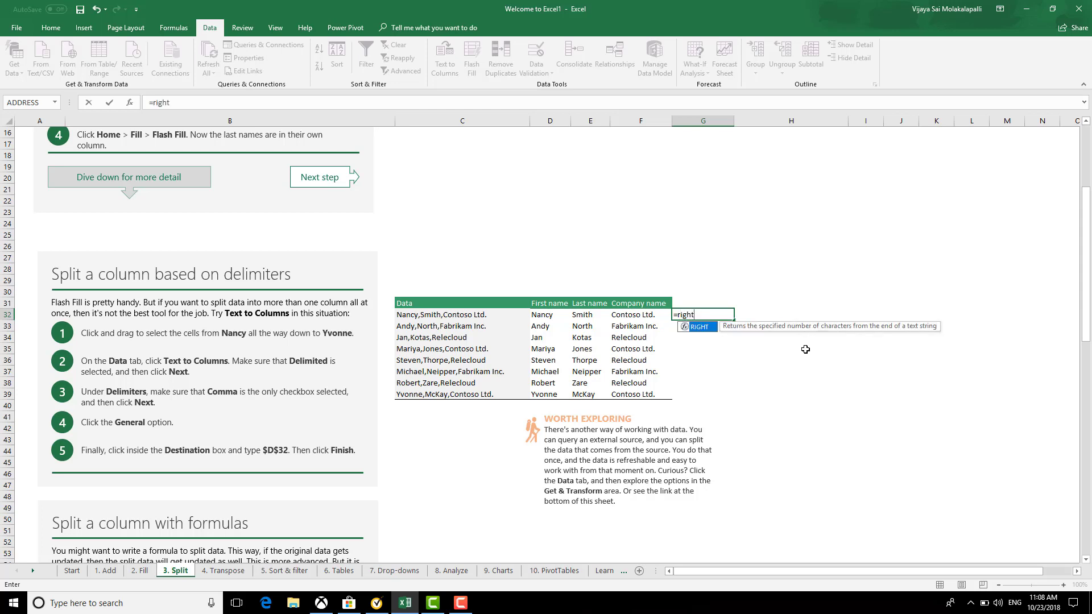
text(ght)
key(Tab)
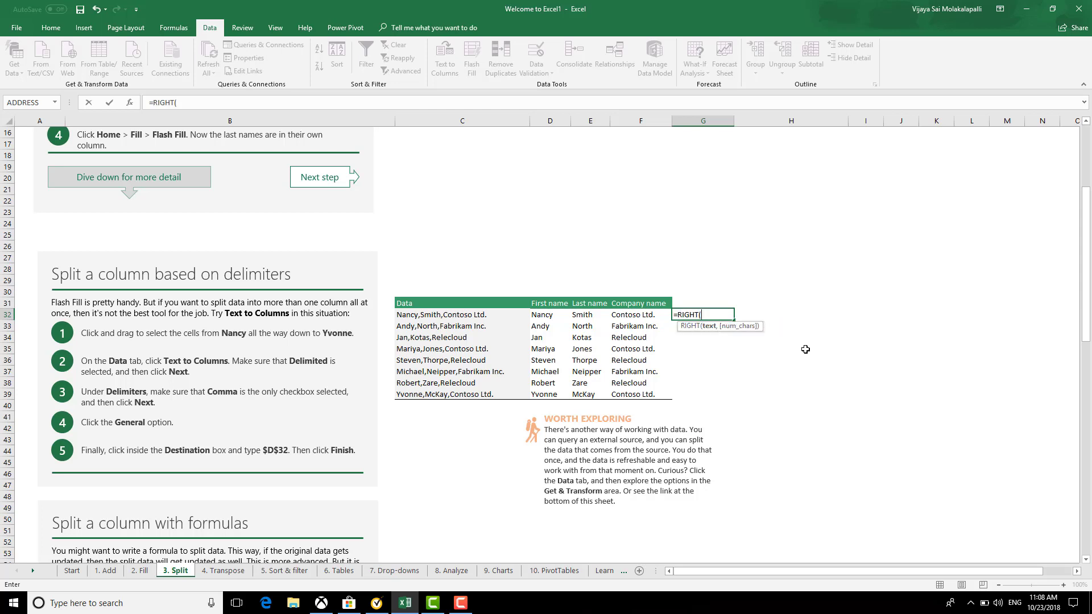
key(Left)
key(Left)
key(Left)
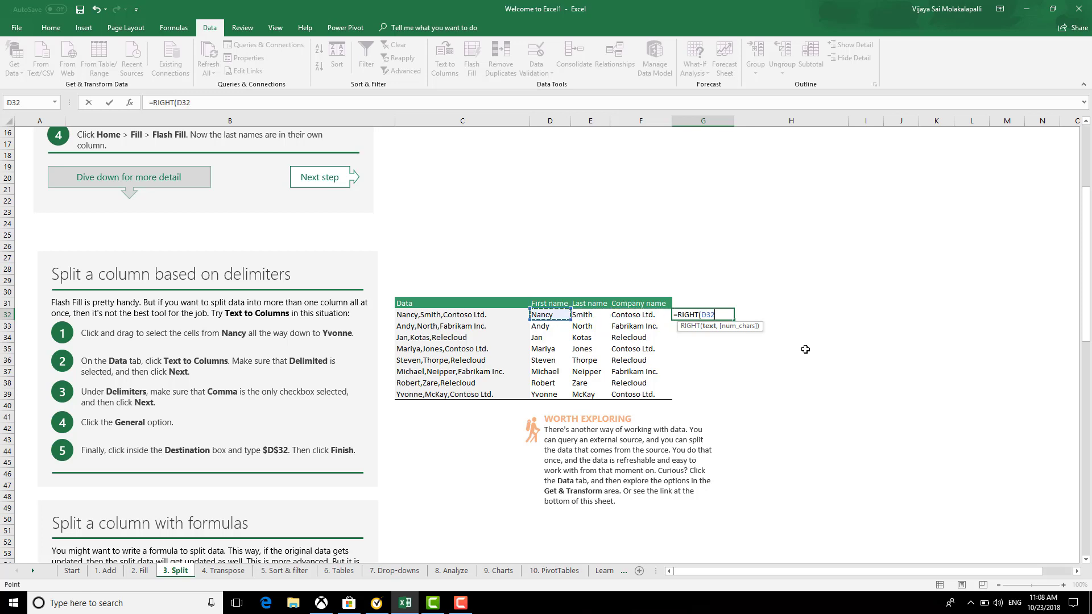
text(,3))
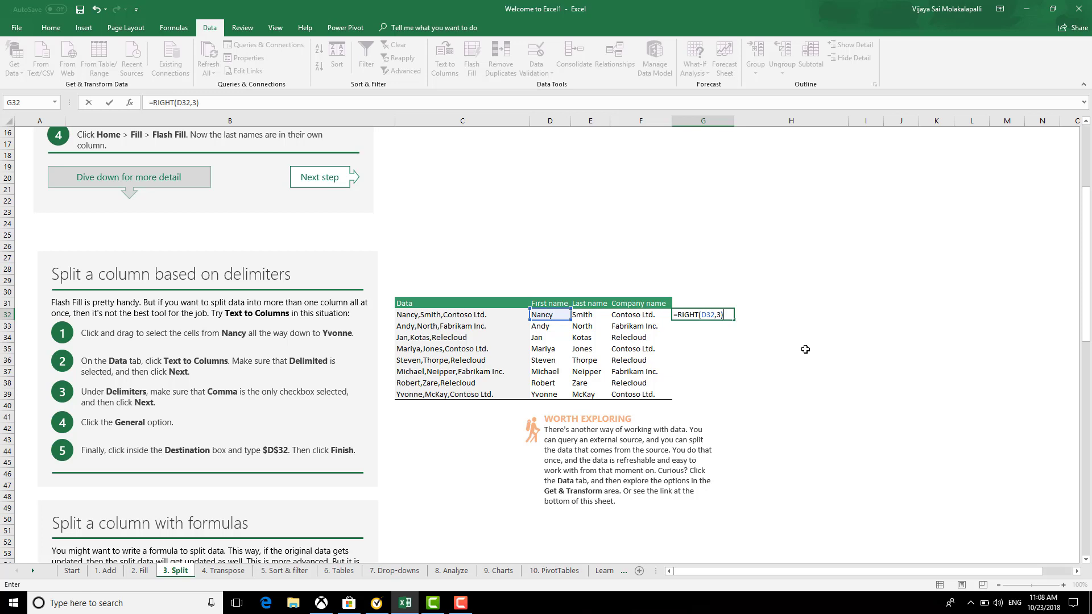
key(Return)
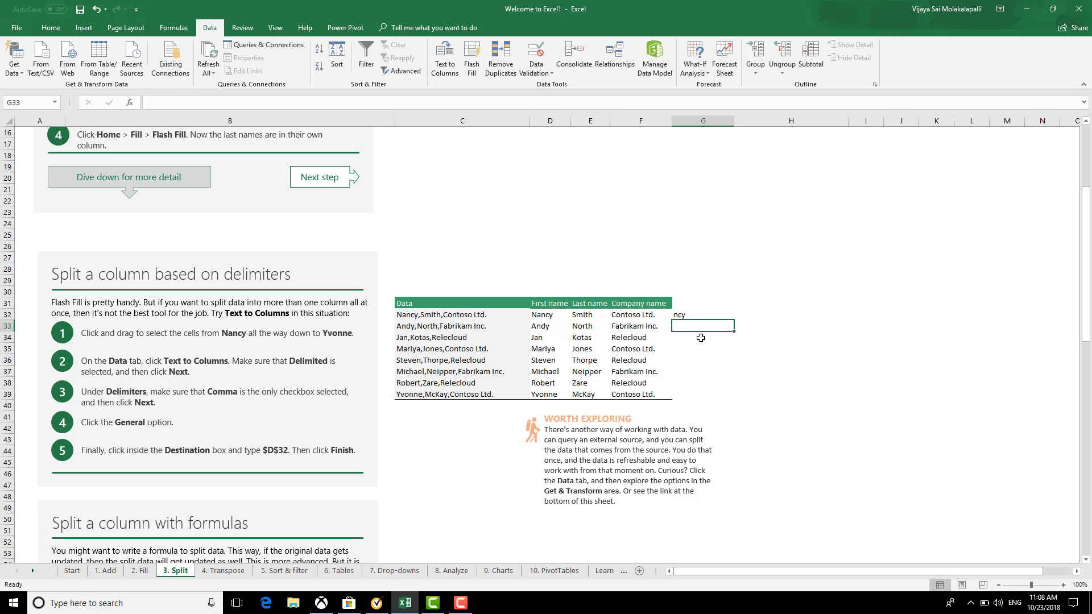
click(724, 311)
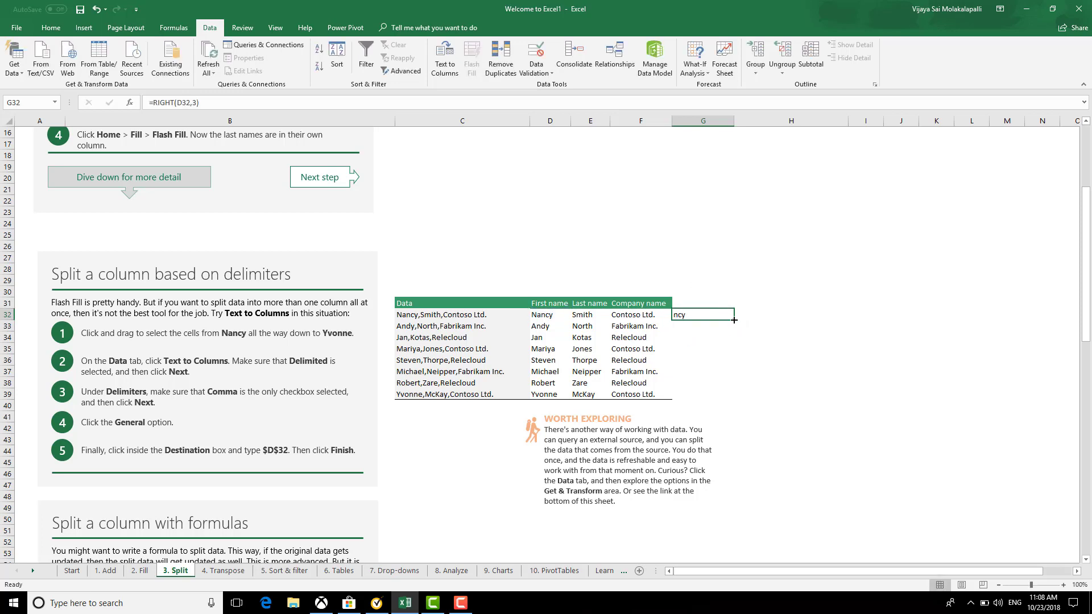
drag(734, 320, 738, 399)
click(776, 405)
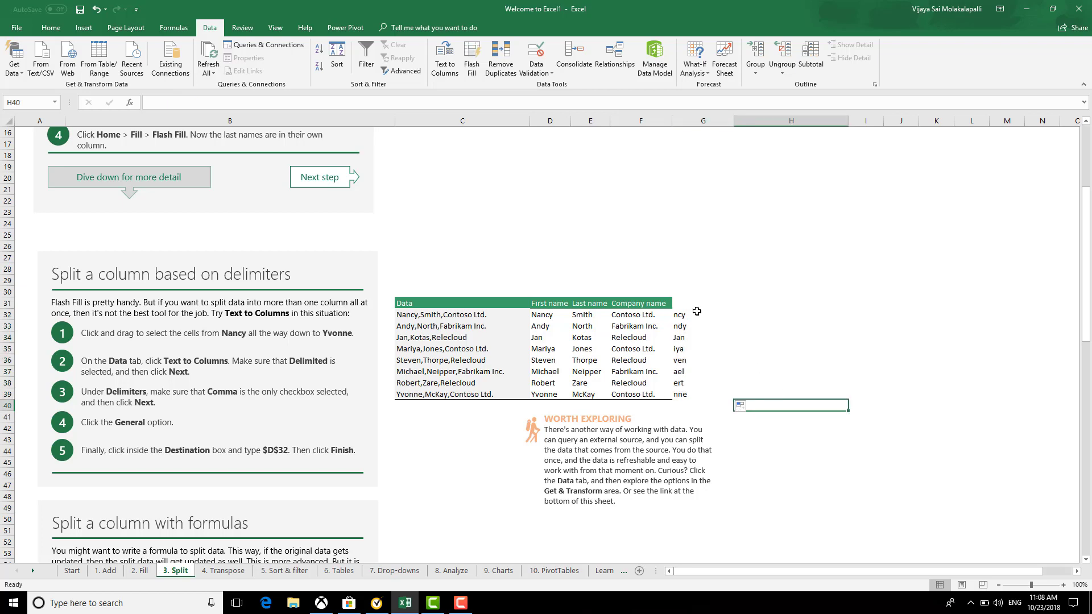
drag(697, 312, 705, 393)
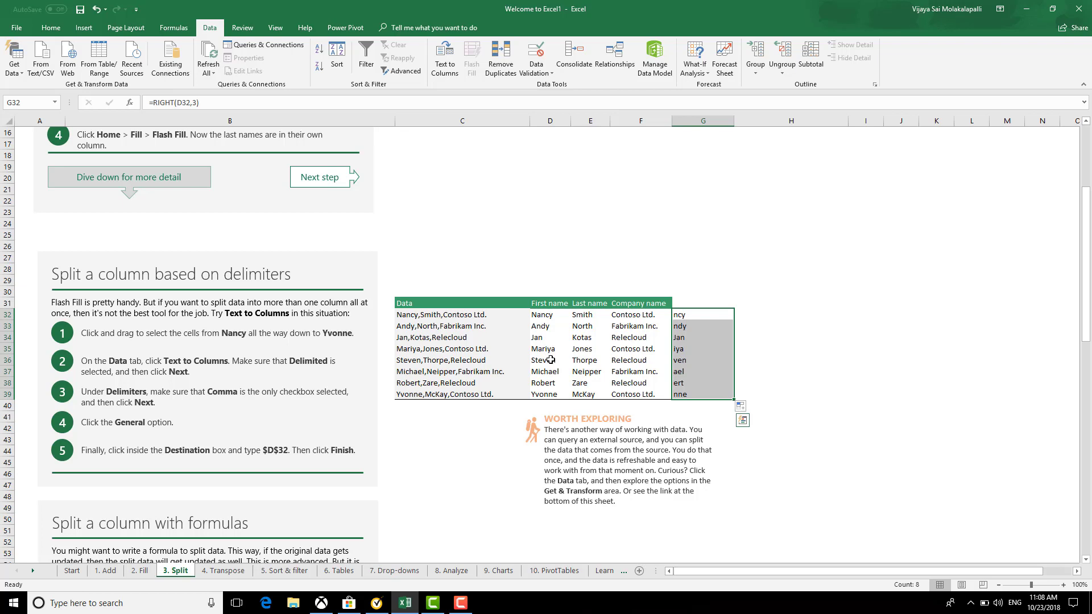
click(700, 416)
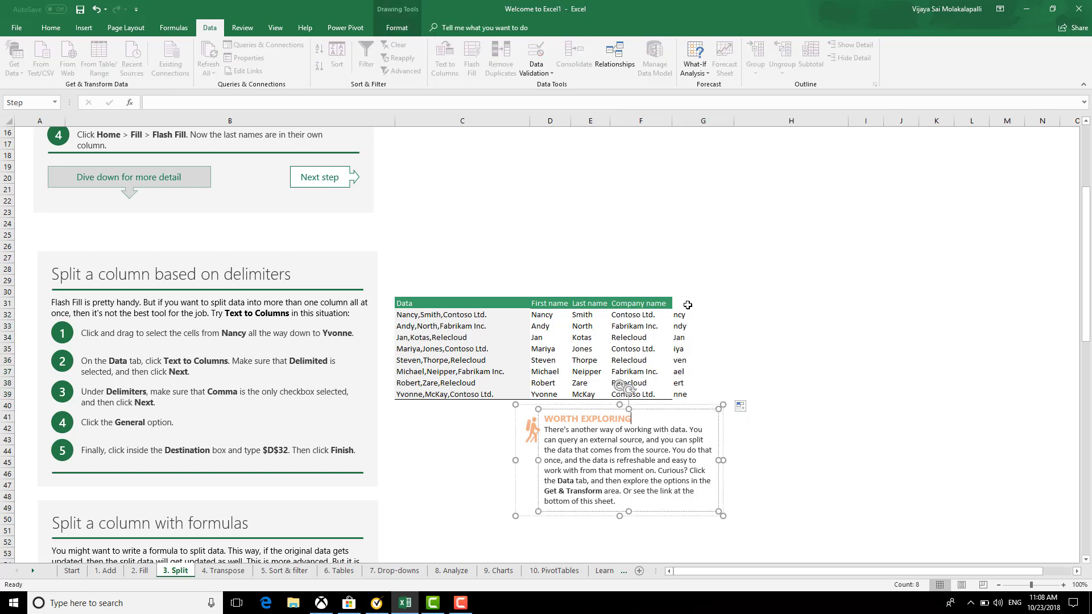
drag(687, 315, 699, 390)
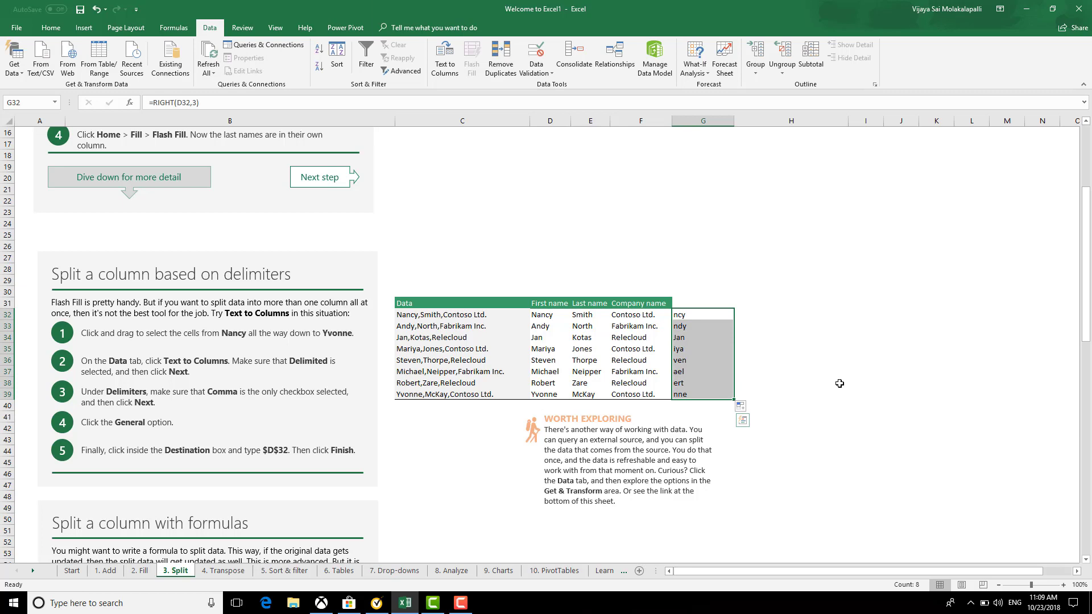
key(Delete)
click(816, 358)
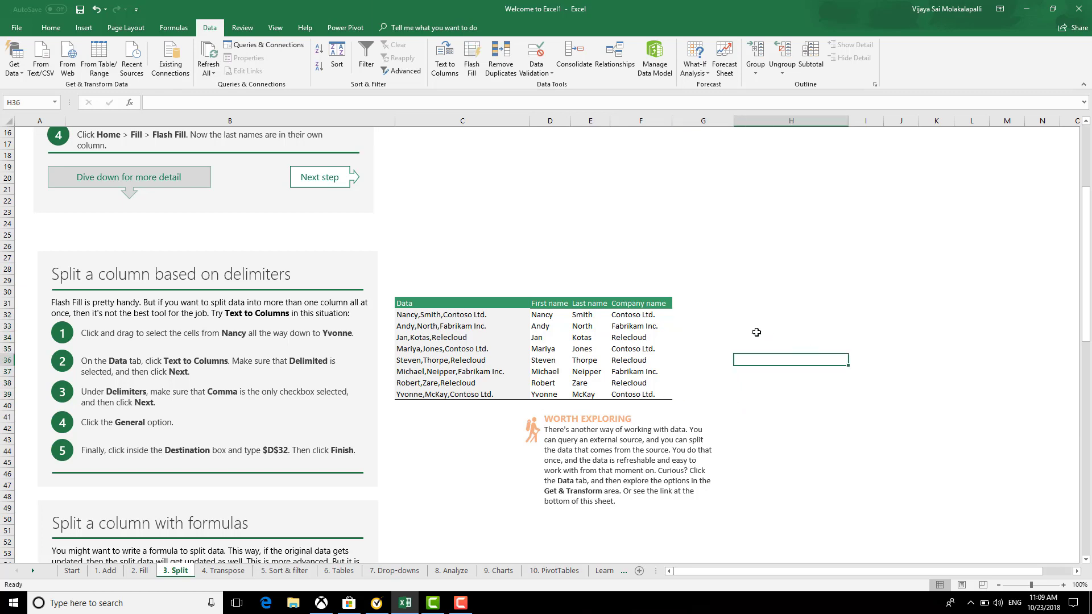
click(719, 315)
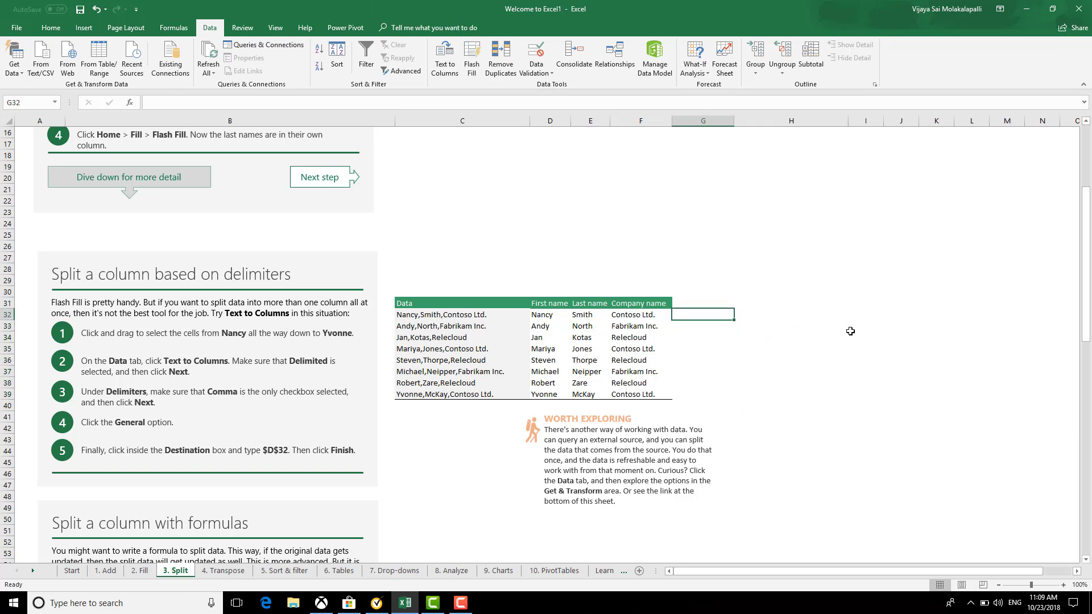
Start a MID formula in G32 referencing D32, hitting a too-few-arguments warning
text(=mid)
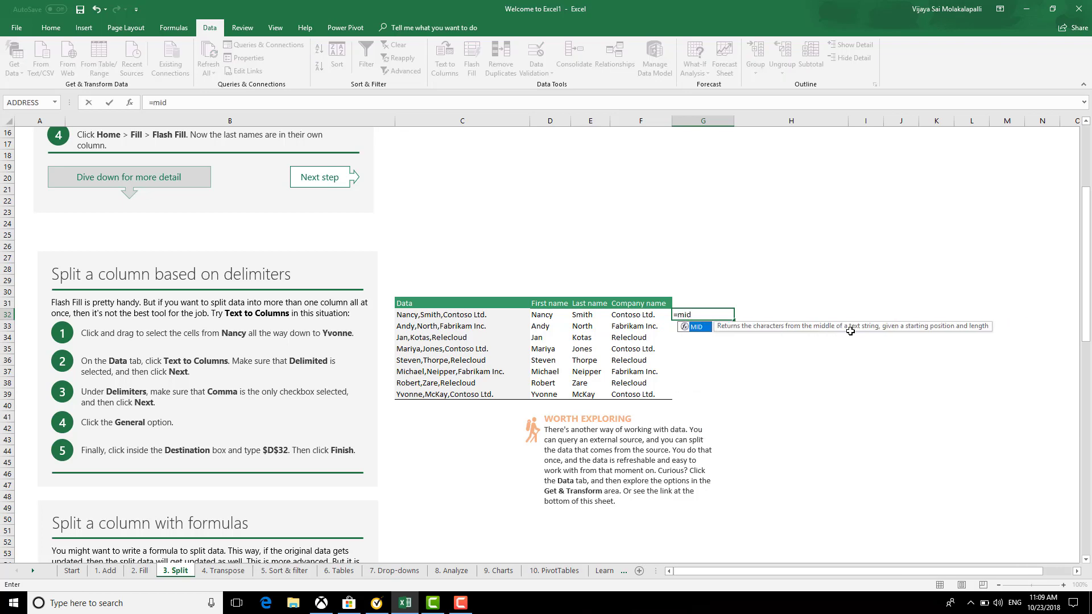
key(Tab)
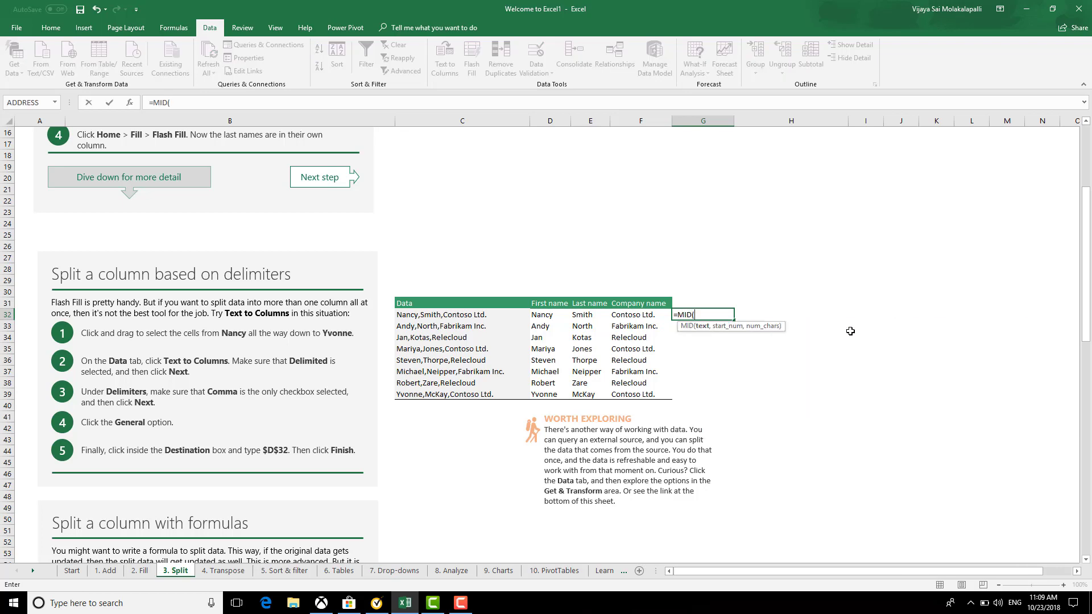
key(Left)
key(Left)
key(Left)
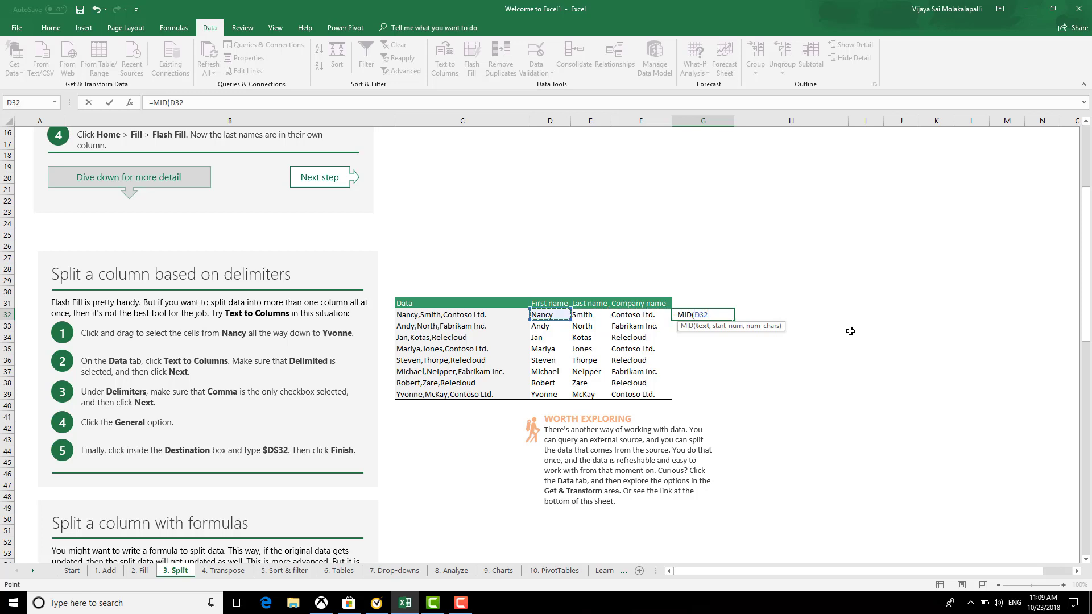
text(,2))
key(Return)
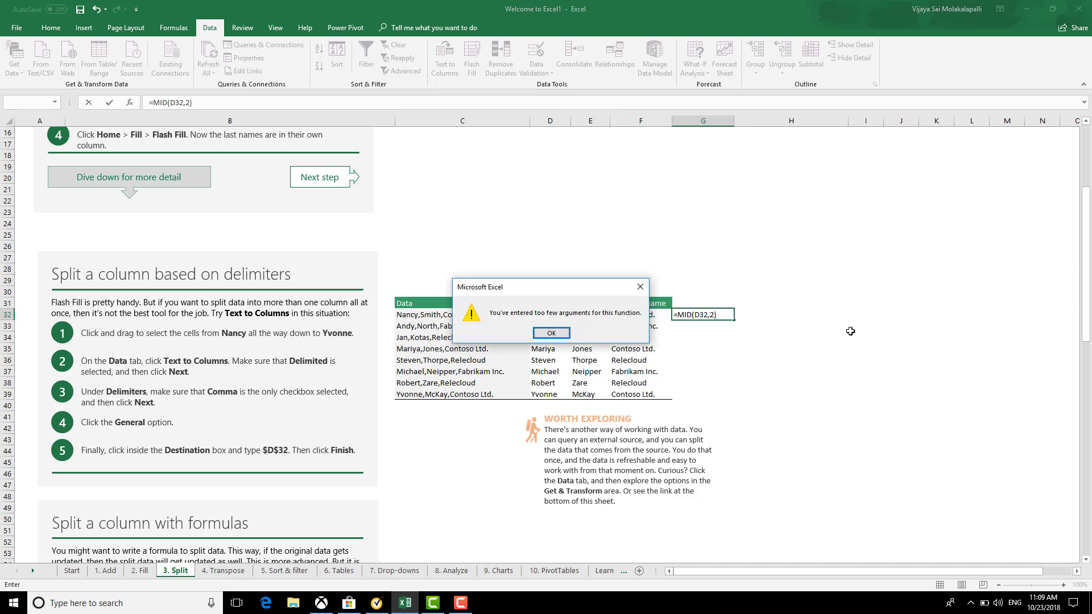
key(Return)
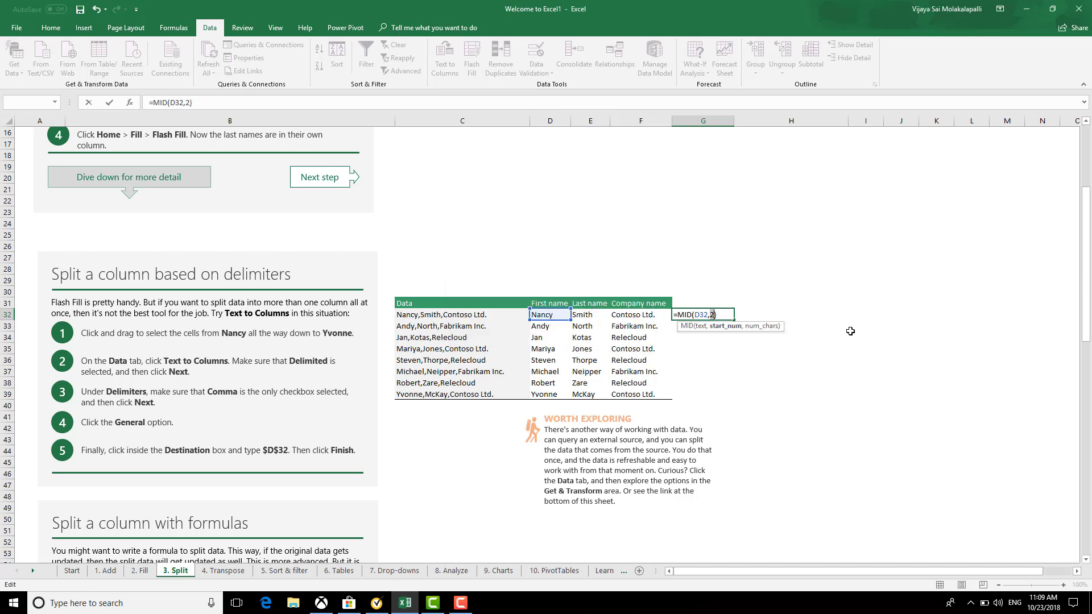
Correct the formula to =MID(D32,1,2) and fill it down to G39
key(BackSpace)
text(1)
text(,2))
key(Return)
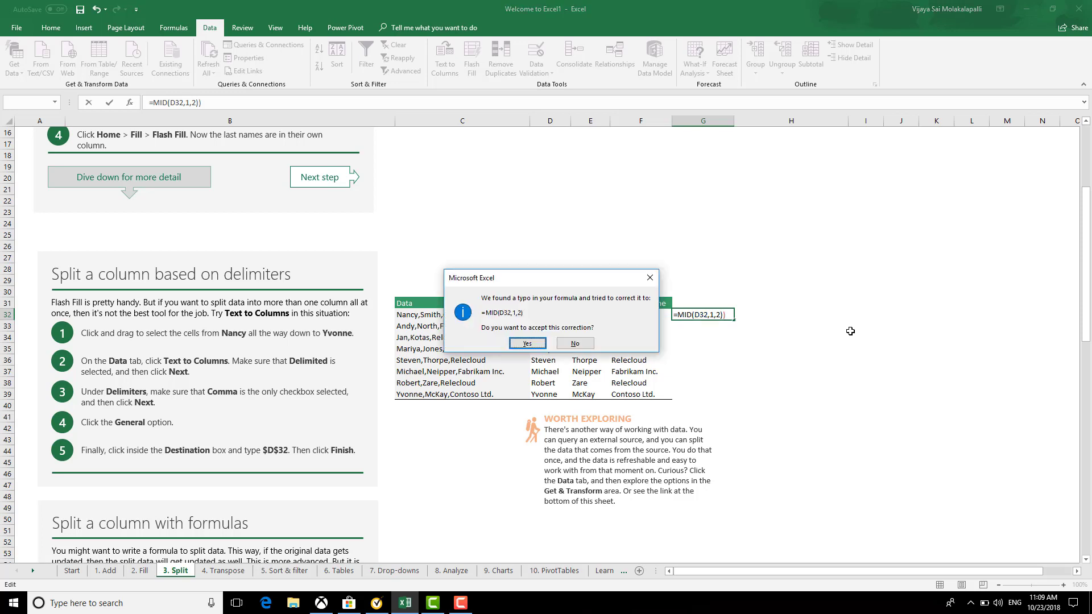
key(Return)
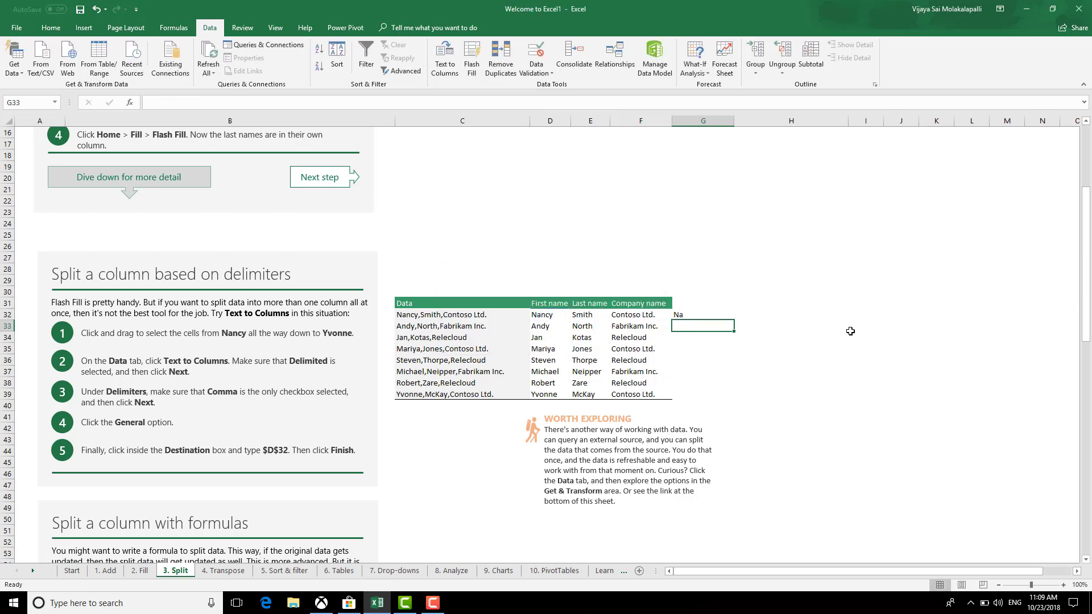
click(698, 312)
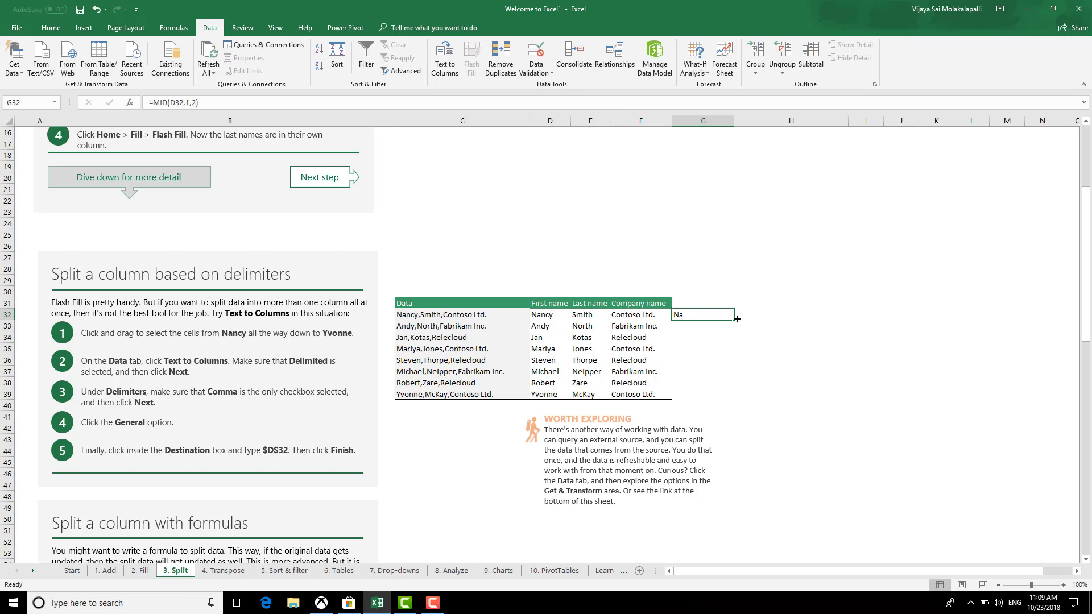
double_click(733, 321)
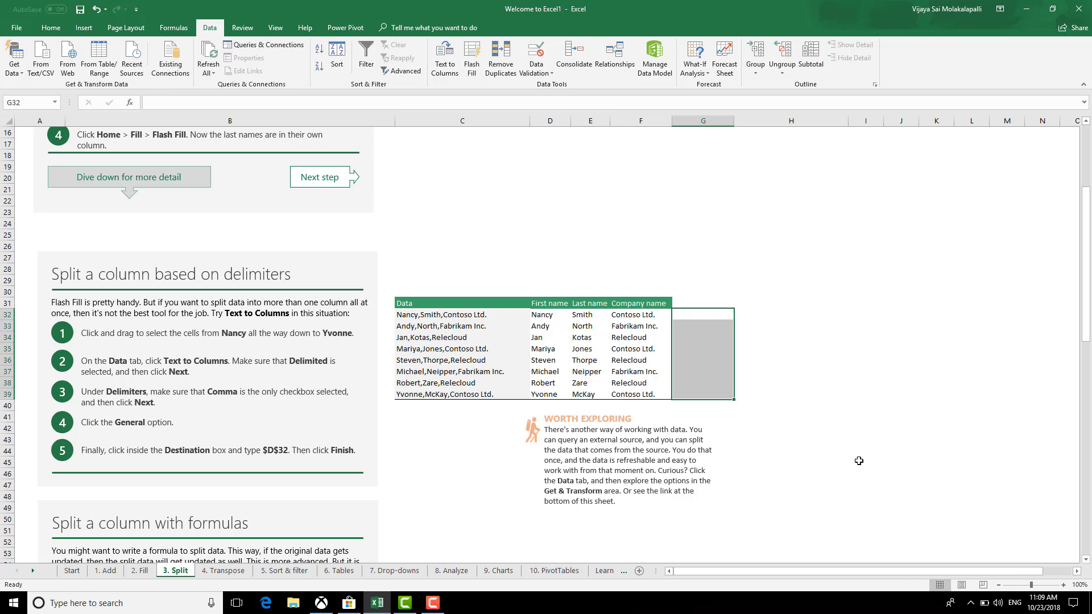
Look over the LEFT/FIND formula diagram on the Split sheet, then move to the 4. Transpose sheet
click(813, 496)
scroll(728, 489, down, 9)
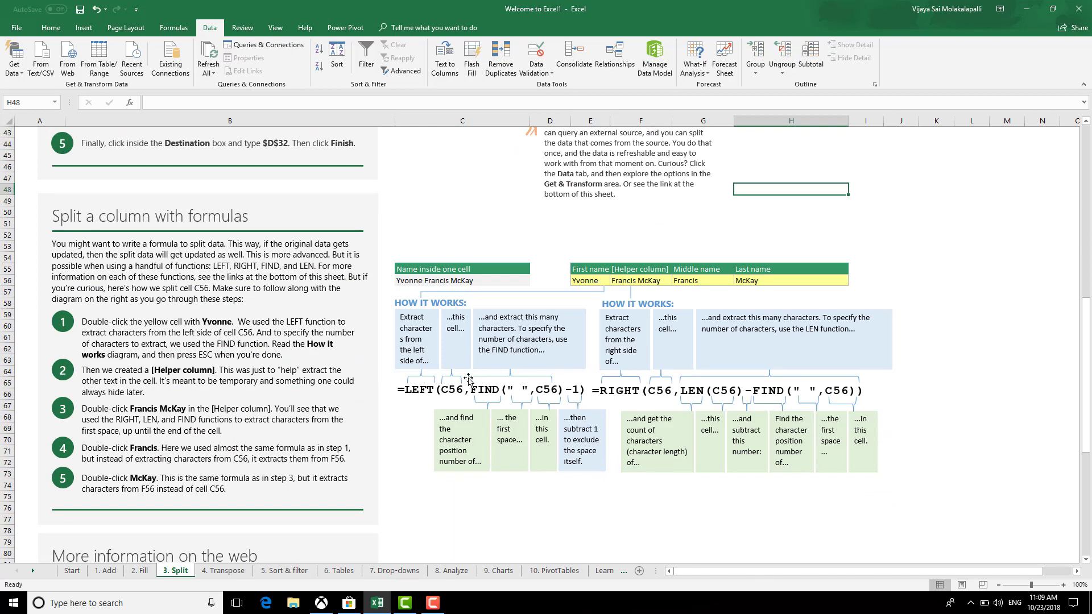
double_click(453, 390)
drag(501, 390, 568, 389)
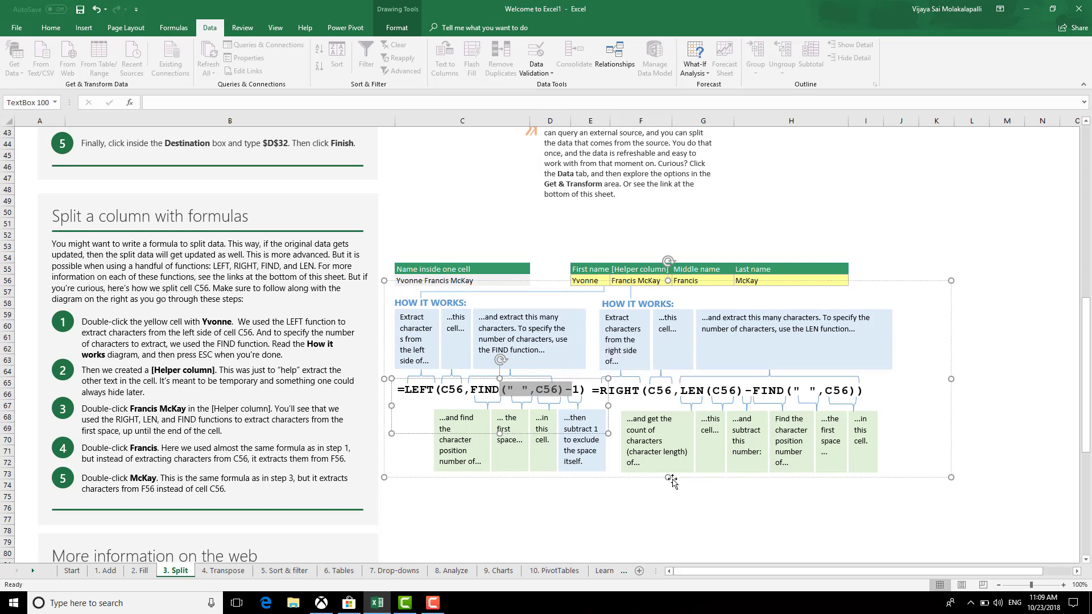
scroll(671, 481, up, 1)
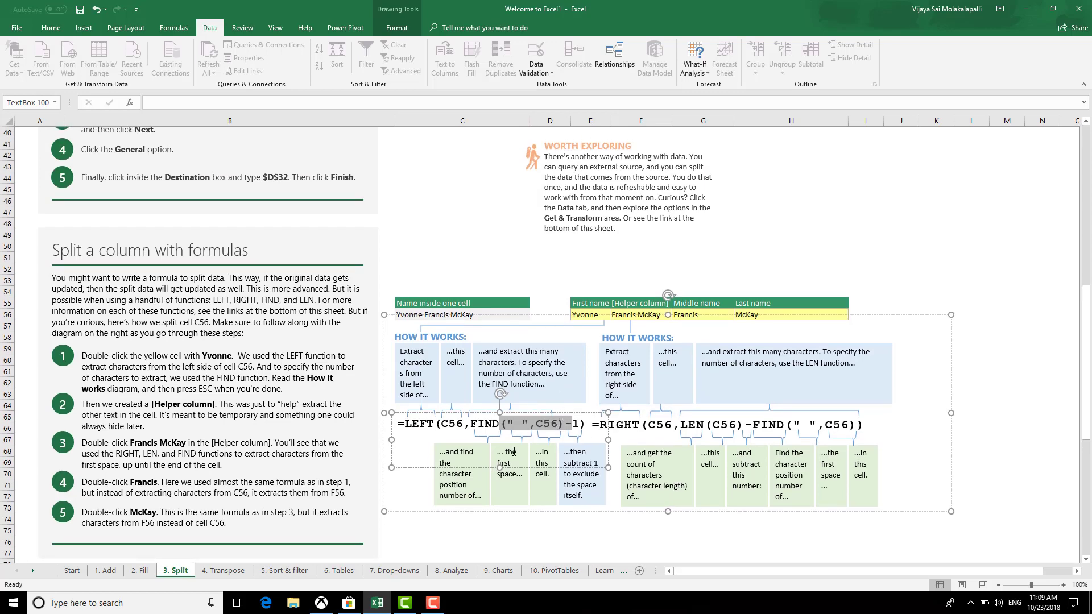
scroll(683, 476, down, 7)
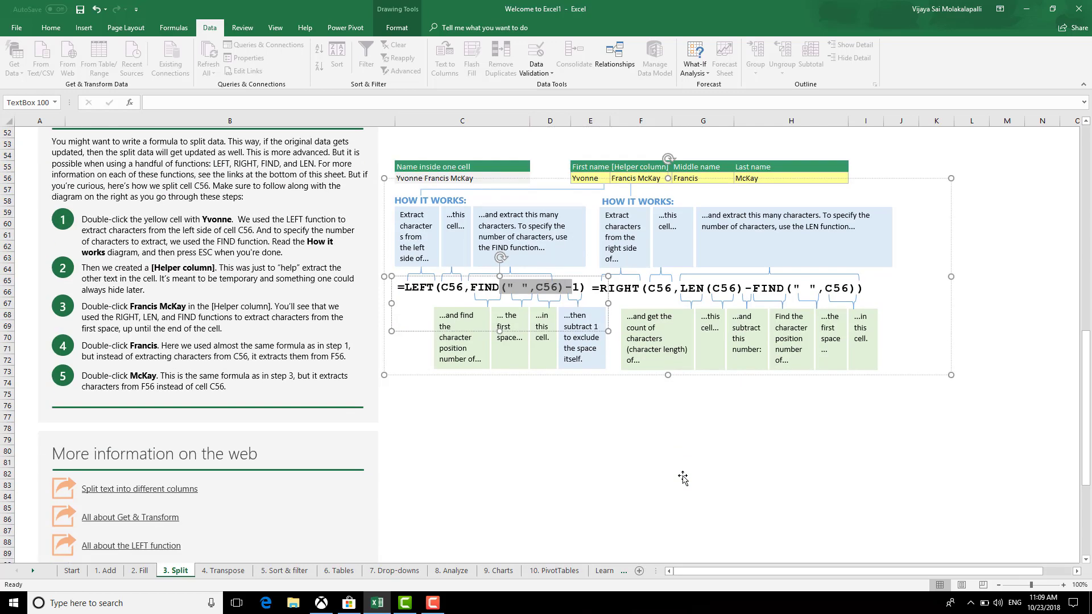
scroll(684, 475, up, 7)
scroll(682, 476, up, 2)
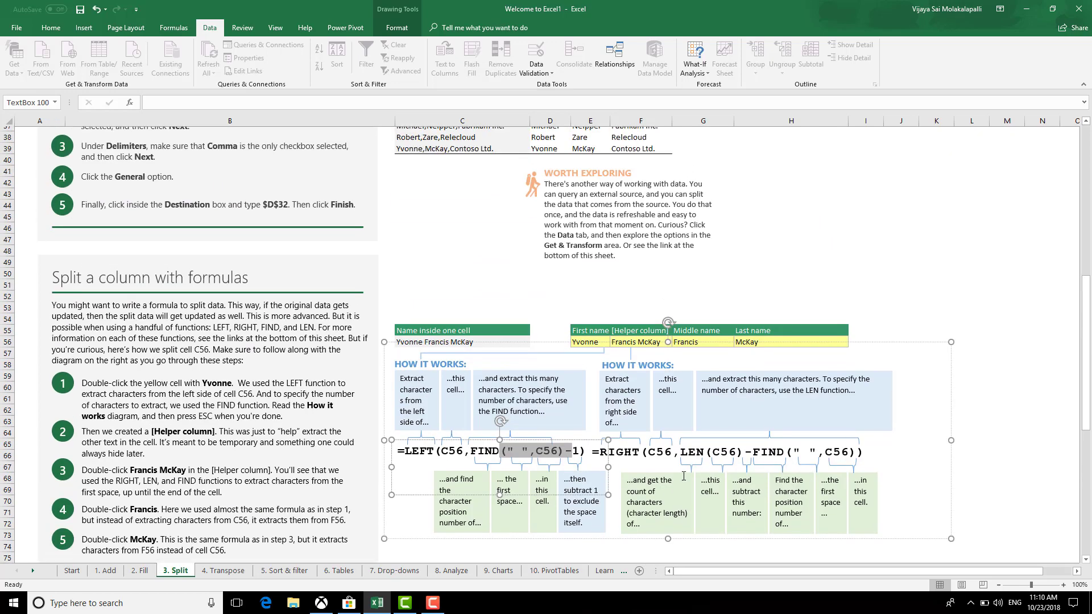
scroll(683, 475, down, 6)
scroll(682, 473, down, 5)
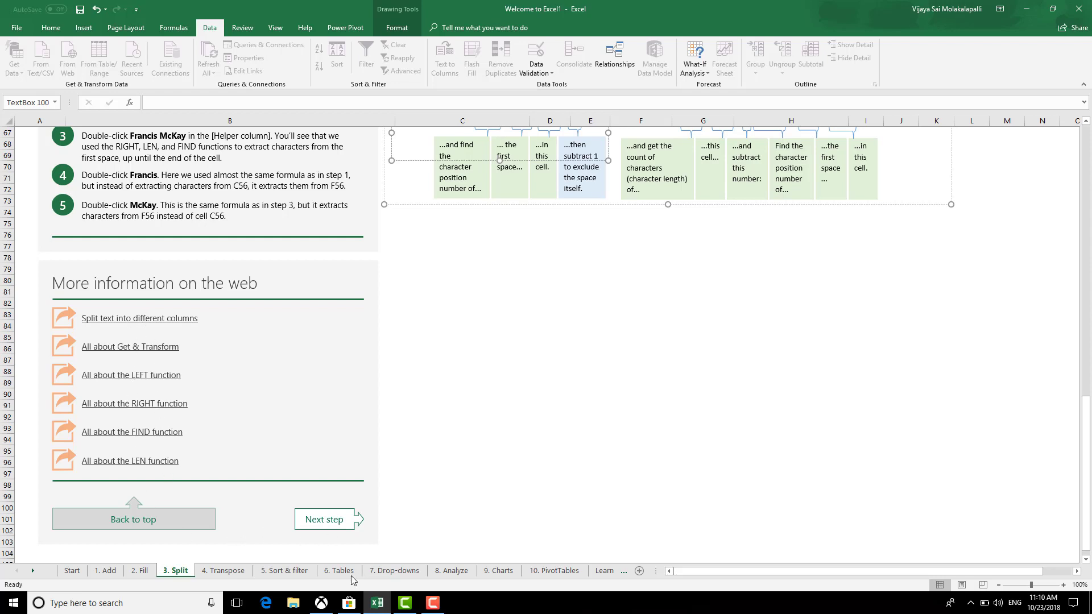
click(223, 571)
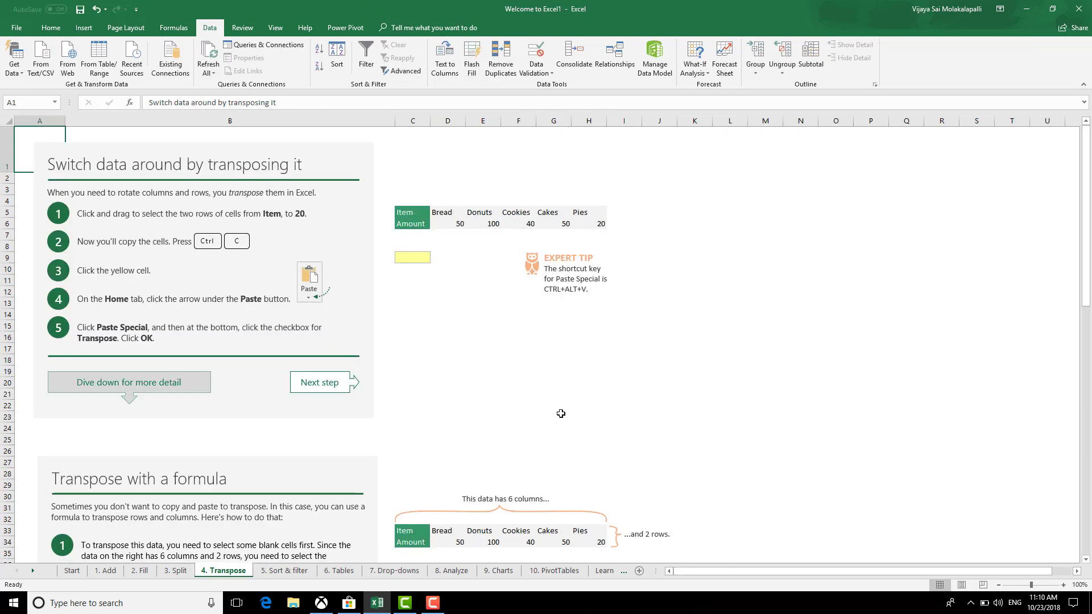
drag(454, 224, 594, 223)
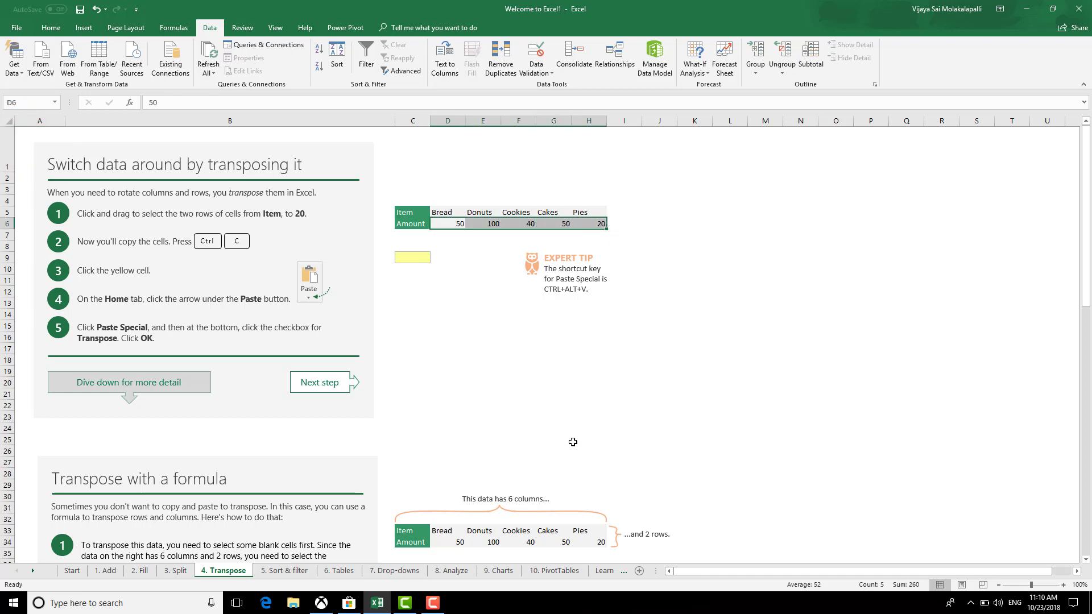
key(ctrl+c)
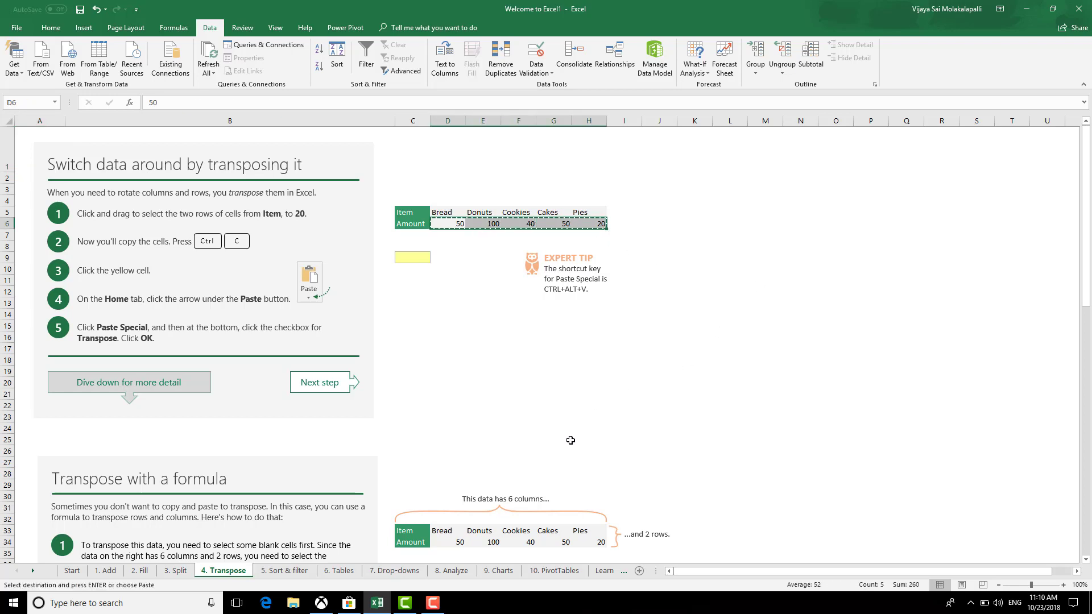
click(691, 260)
key(ctrl+alt+v)
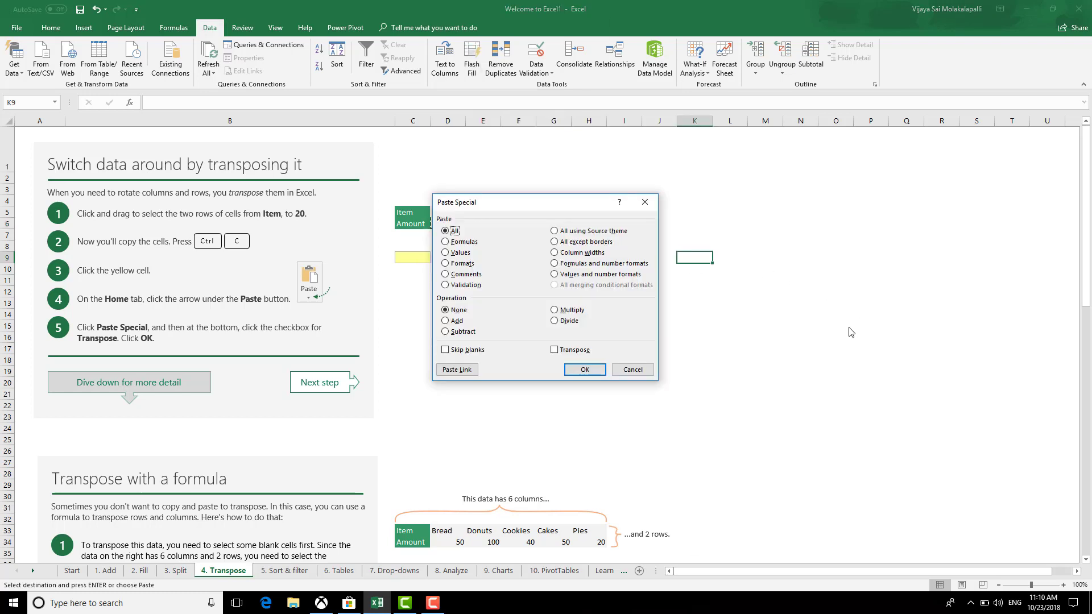
click(445, 253)
click(555, 350)
click(586, 370)
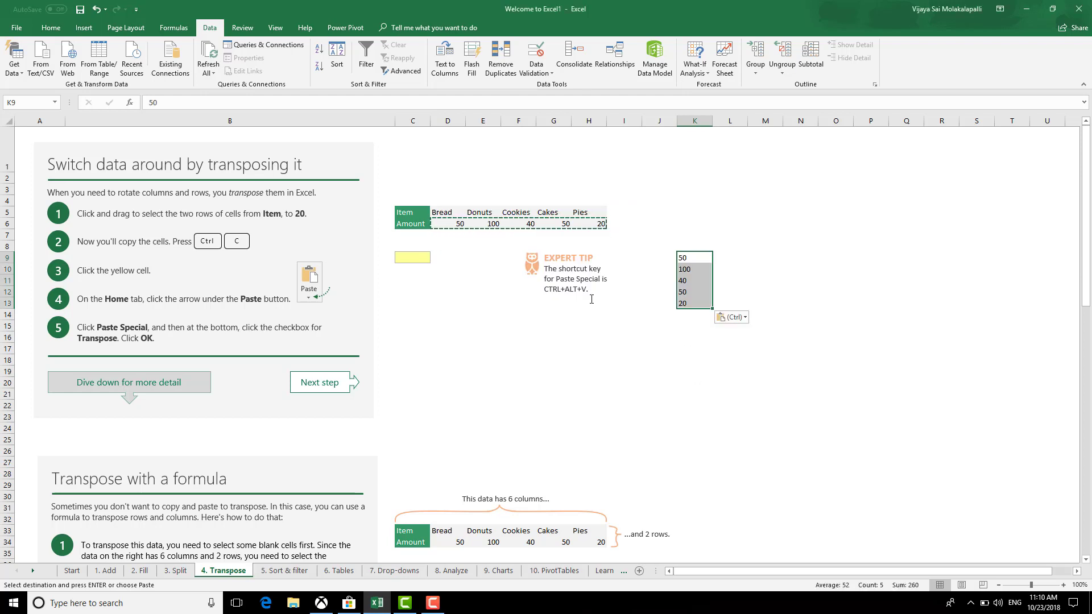
click(601, 357)
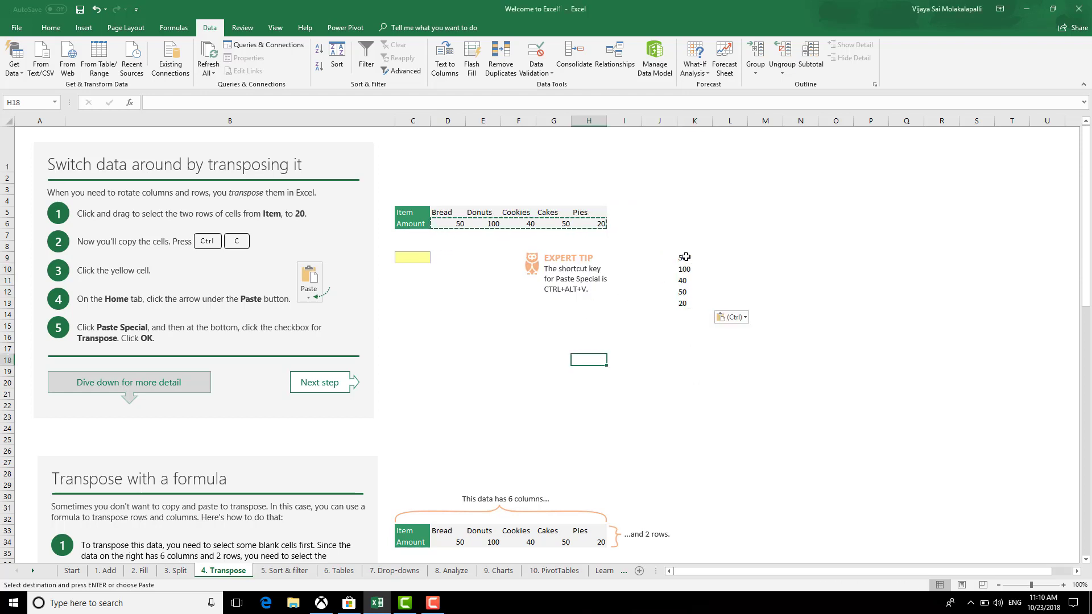
drag(686, 256, 687, 323)
key(Delete)
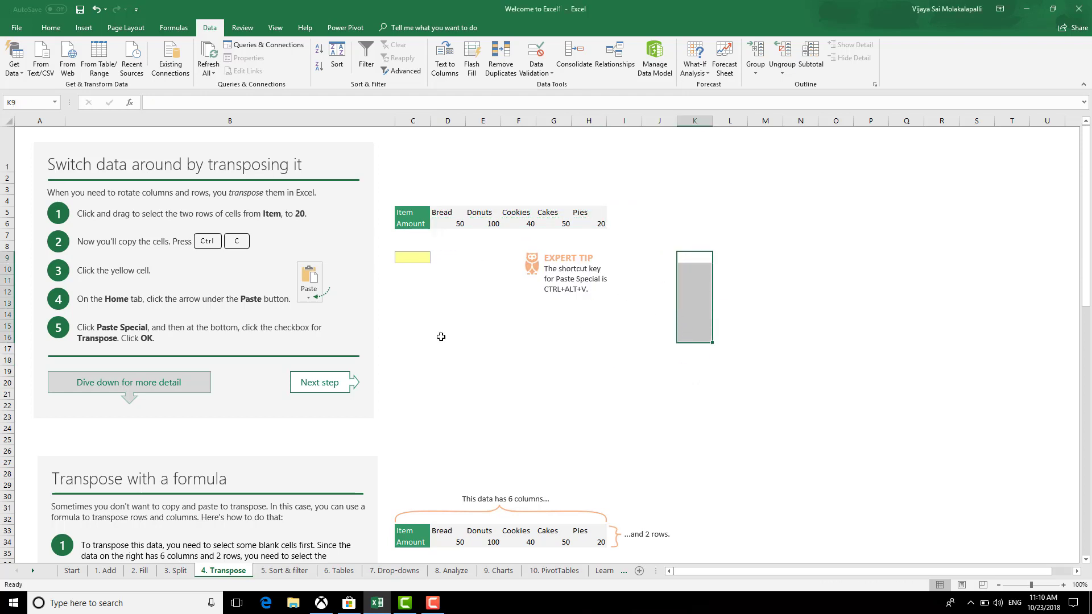
click(495, 385)
Copy the Item/Amount table and paste it transposed at L10
drag(443, 212, 597, 225)
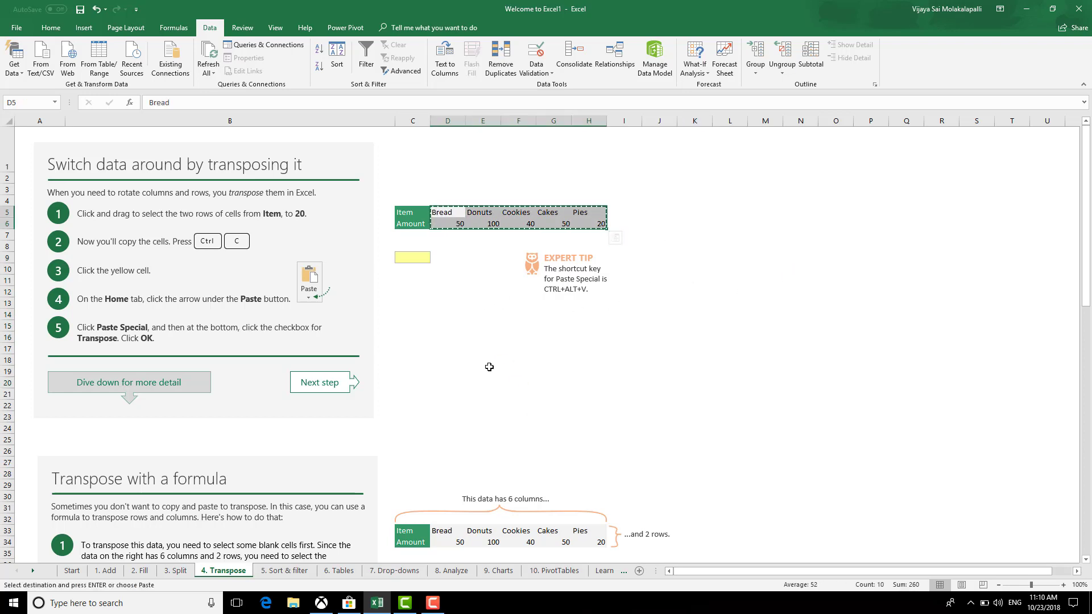
click(489, 367)
click(415, 210)
drag(416, 209, 597, 225)
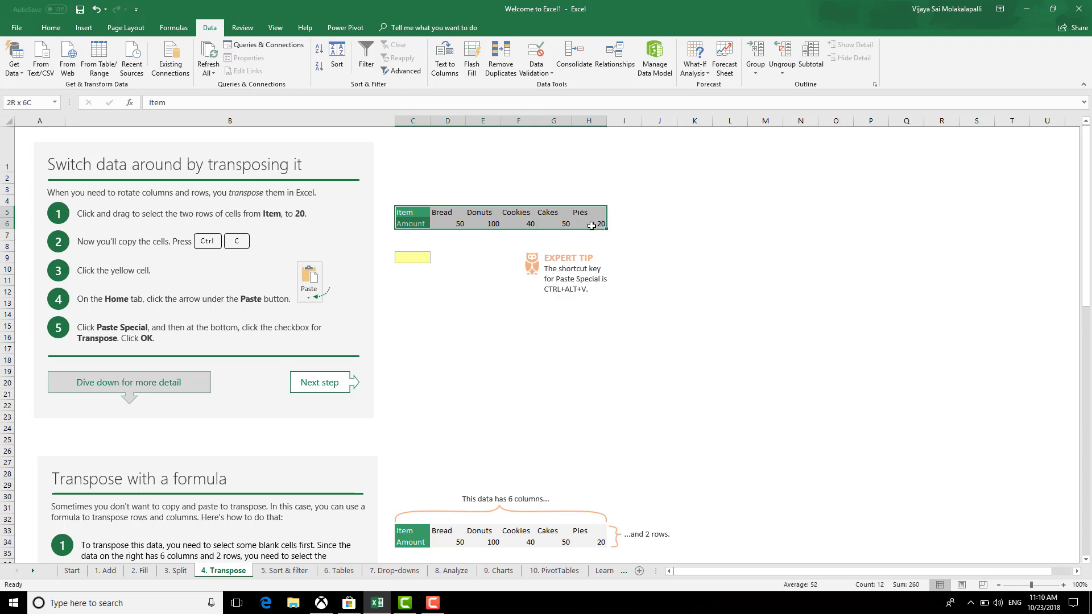
key(ctrl+c)
click(730, 269)
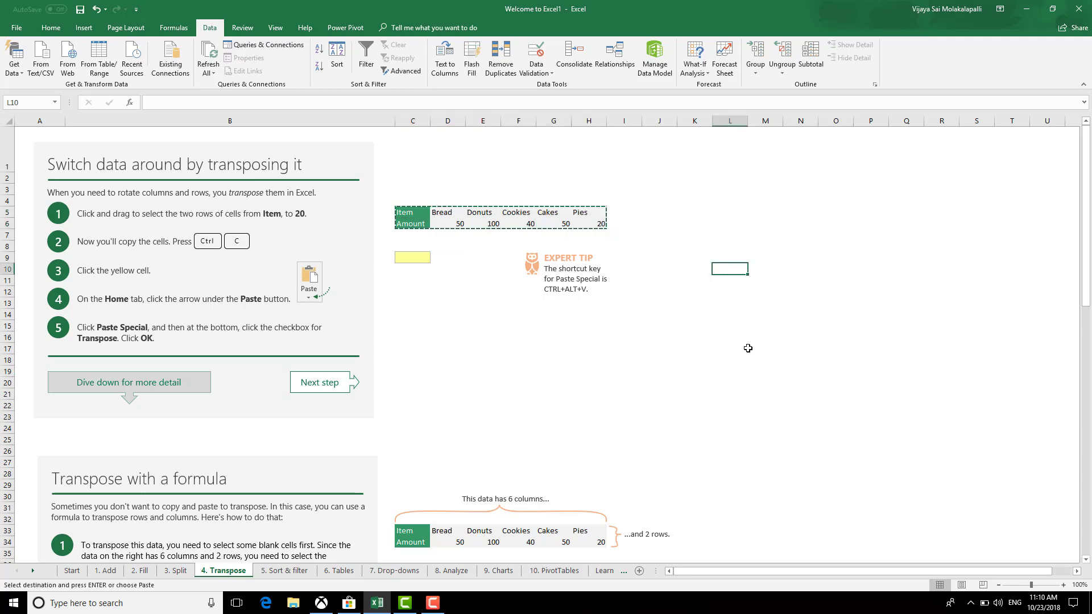
key(ctrl+alt+v)
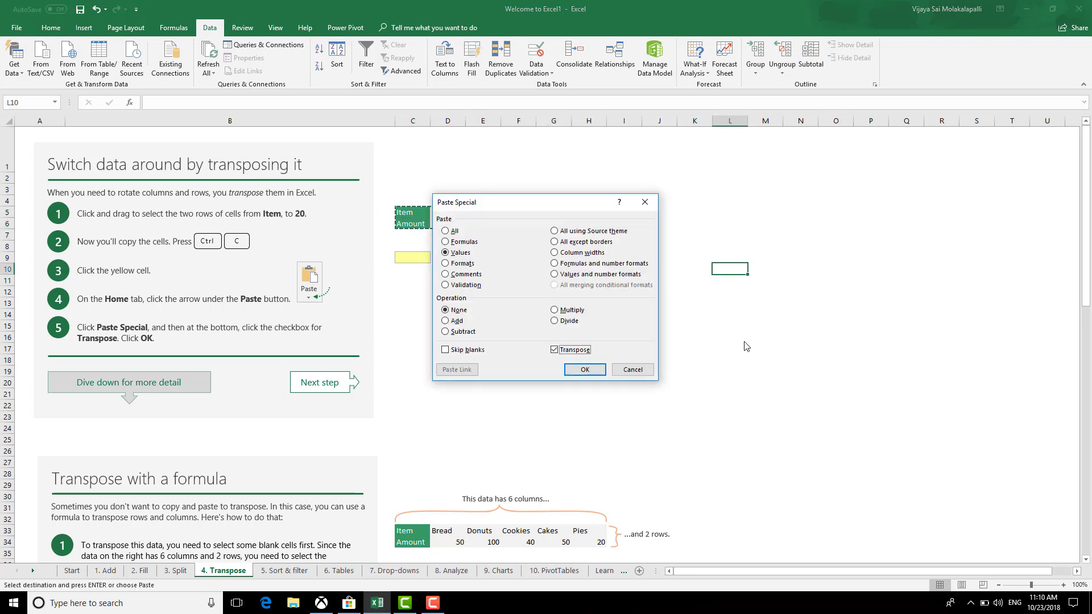
click(555, 350)
click(584, 370)
Add a '+' to the Expert Tip text box
click(726, 401)
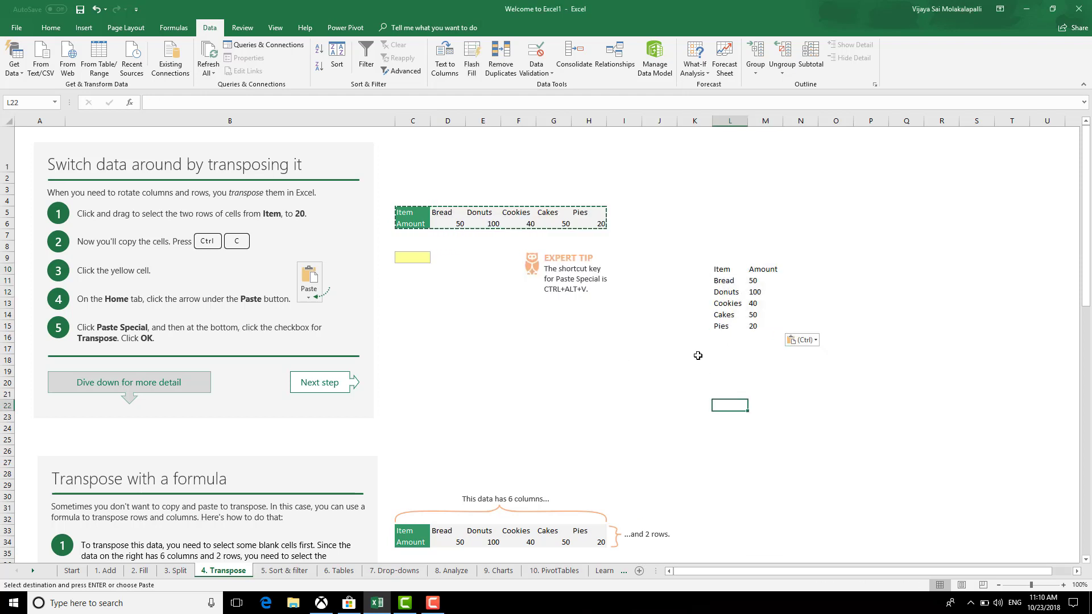
click(648, 231)
click(597, 289)
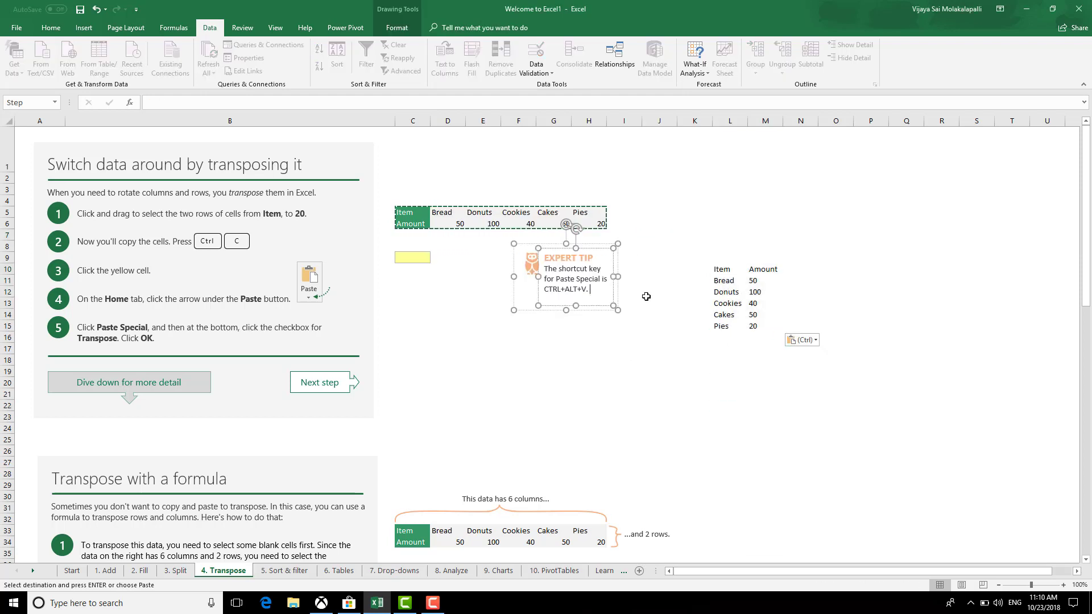
text(+E)
click(659, 381)
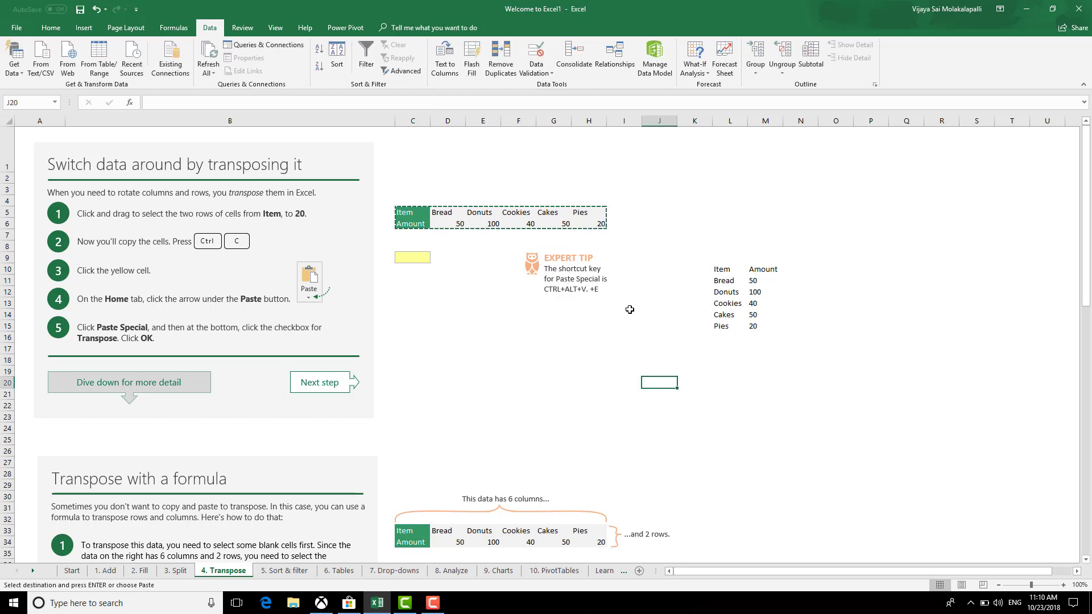
click(758, 395)
Paste the Item/Amount table's formats transposed at L10 with Paste Special
drag(726, 266, 768, 333)
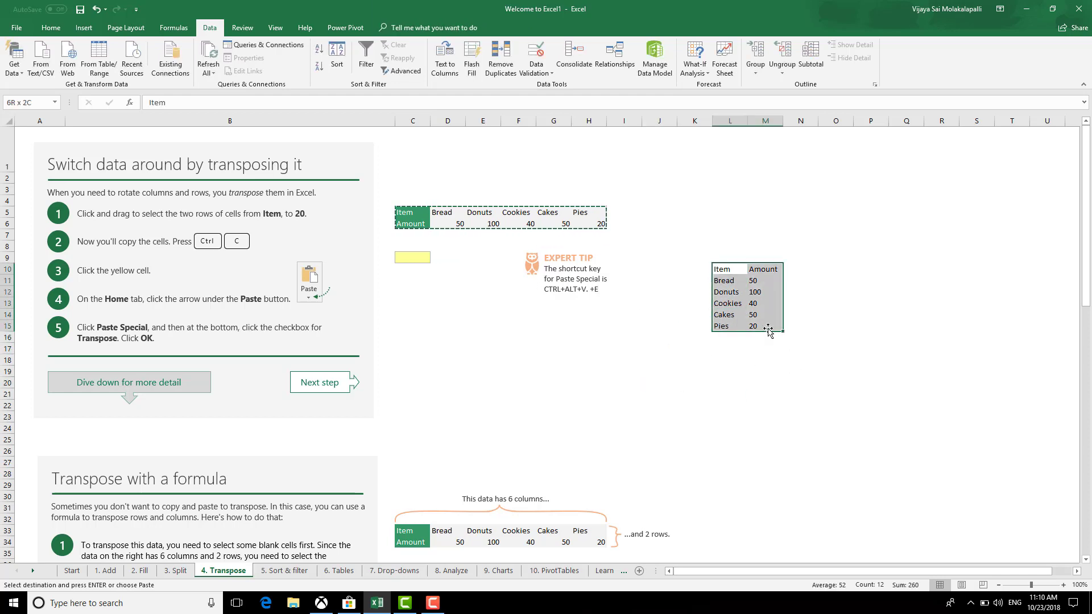
click(634, 359)
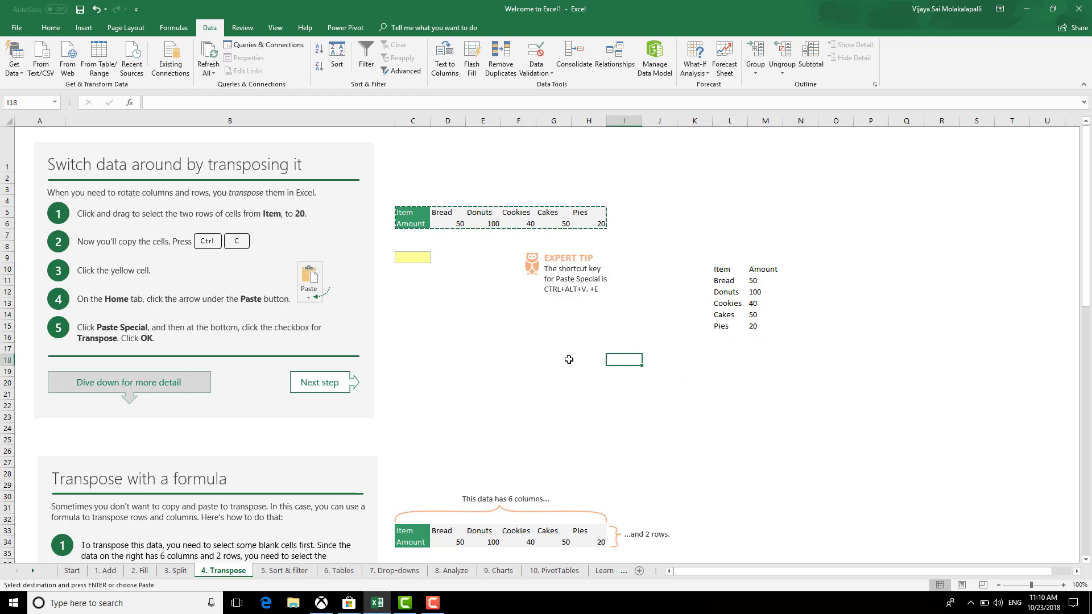
click(642, 381)
key(Escape)
drag(412, 213, 602, 223)
key(ctrl+c)
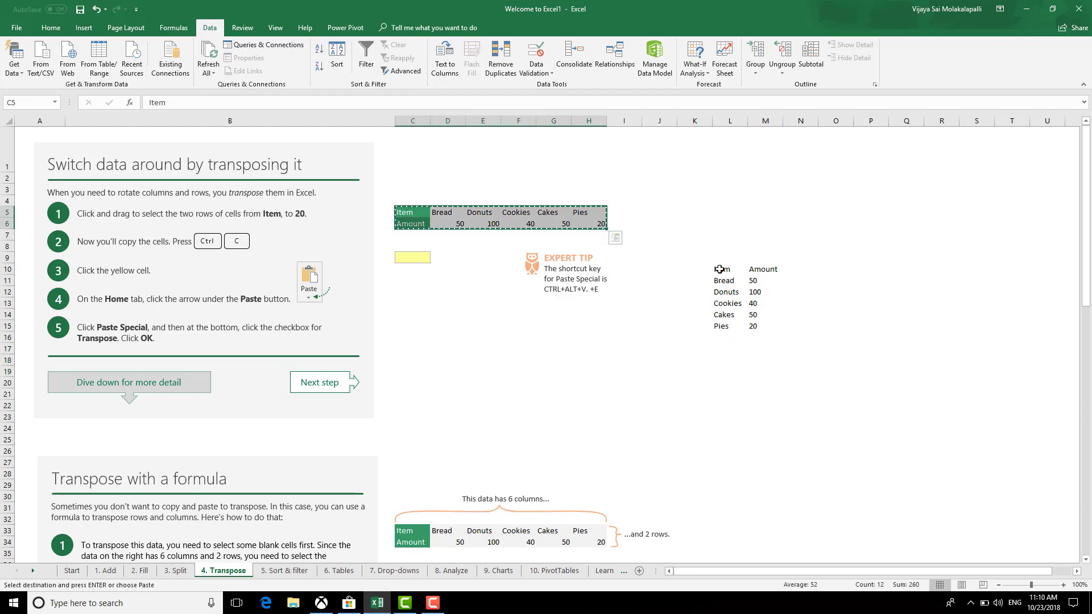
click(720, 269)
key(ctrl+alt+v)
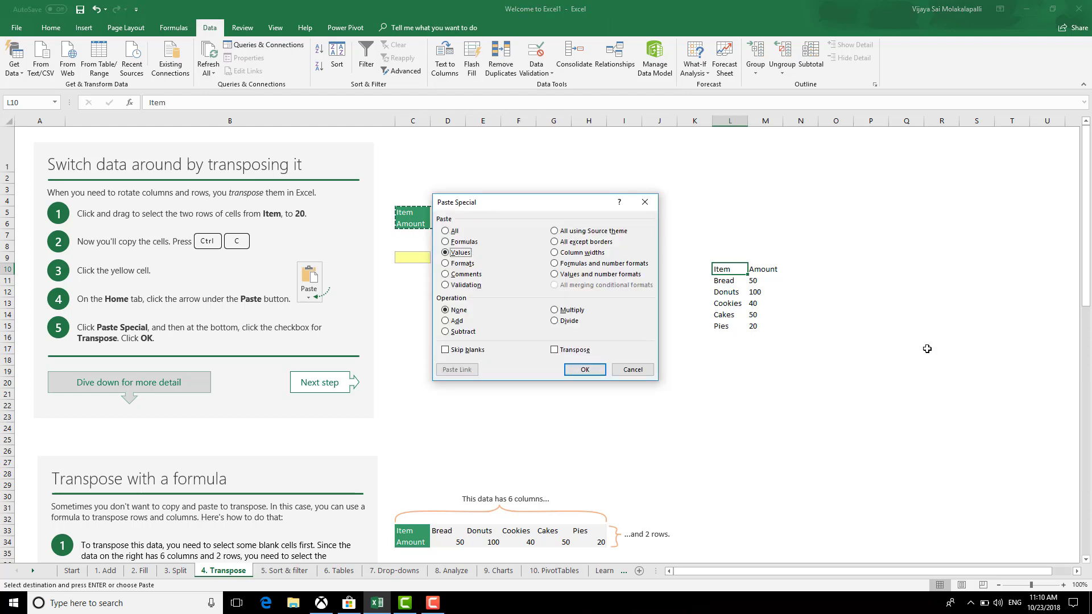
key(t)
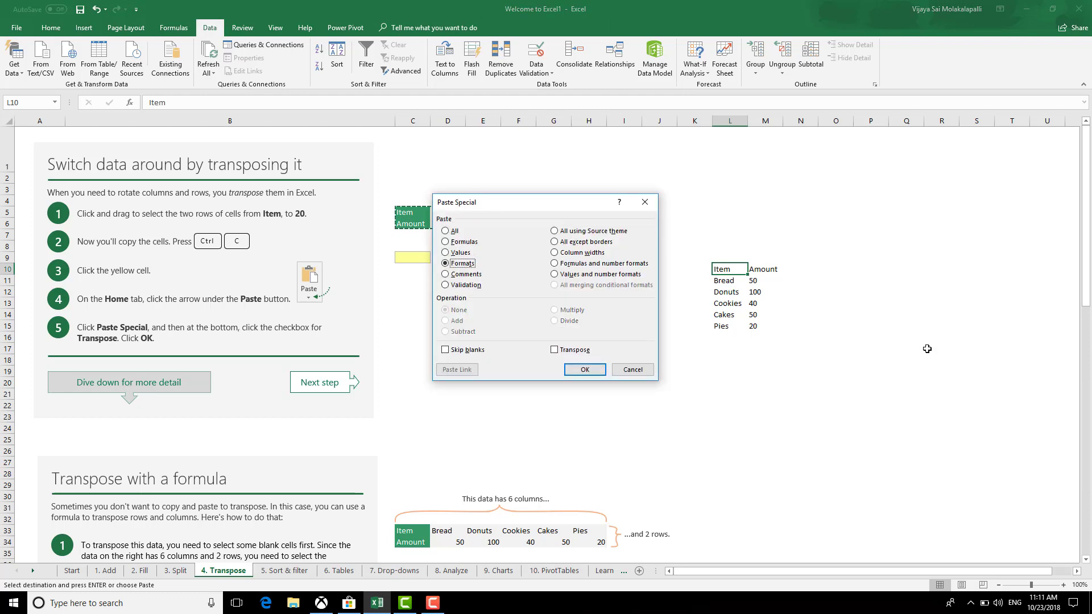
key(e)
key(shift+Tab)
key(Return)
Clear the contents of the block around the transposed table
click(719, 405)
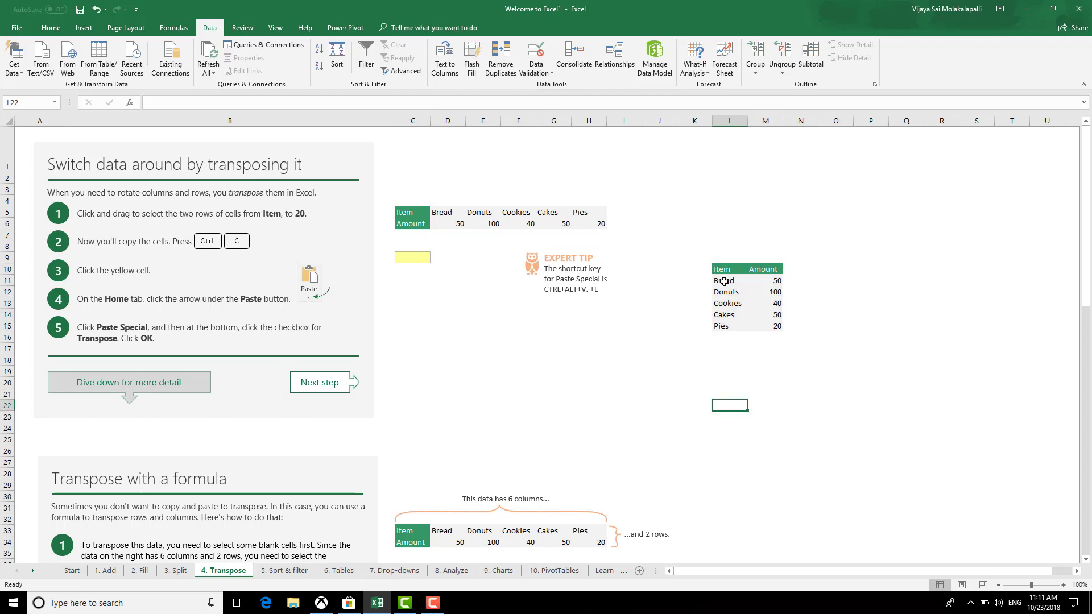
drag(712, 255, 796, 350)
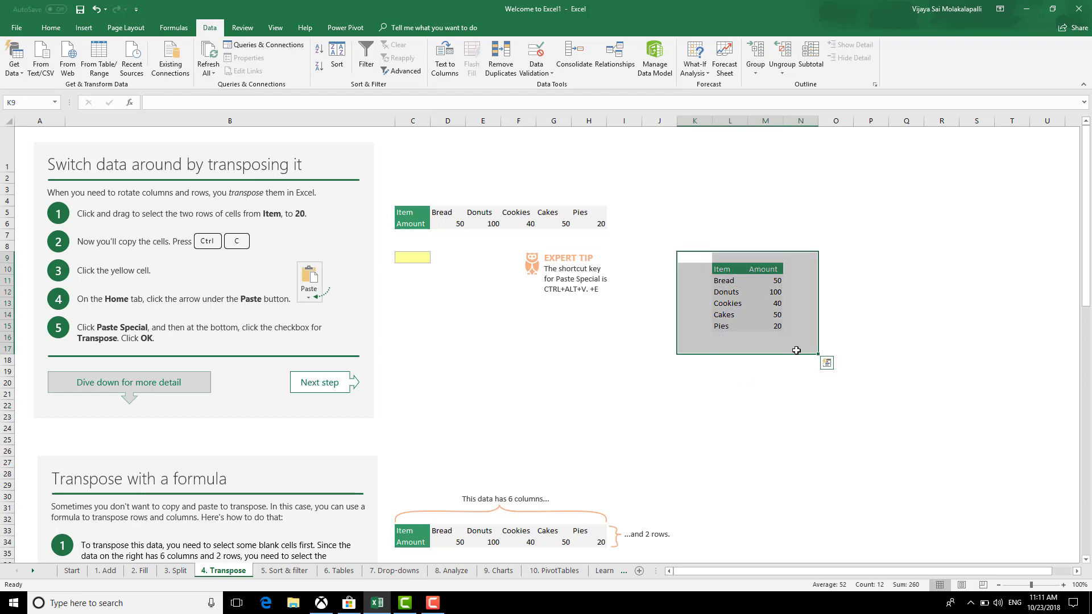
key(Delete)
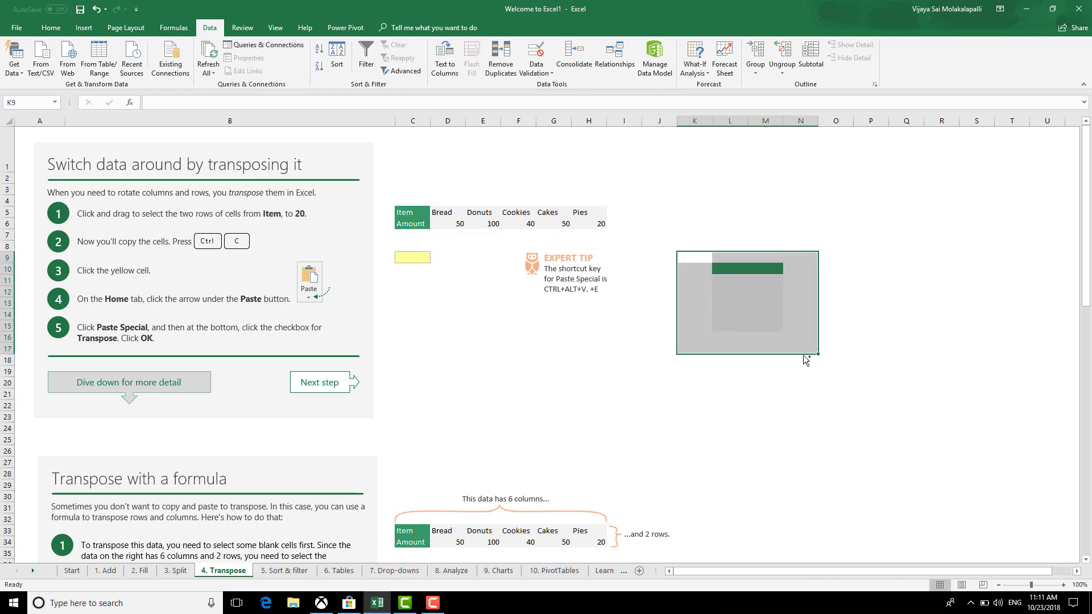
click(694, 416)
scroll(695, 416, down, 5)
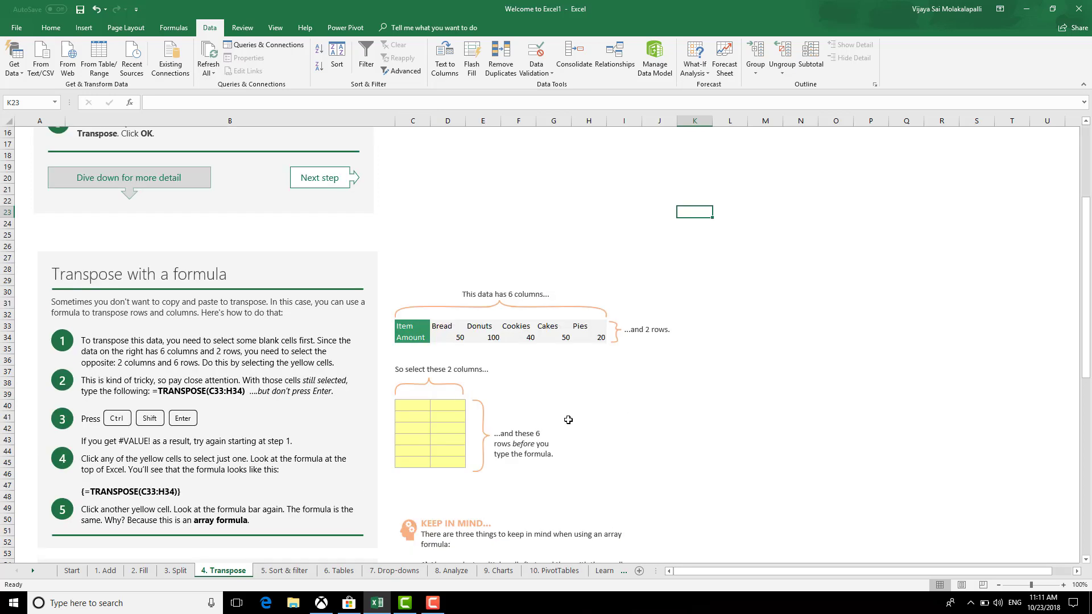
Scroll past the Transpose sheet and bring up the 5. Sort & filter sheet's Department table
scroll(636, 421, down, 4)
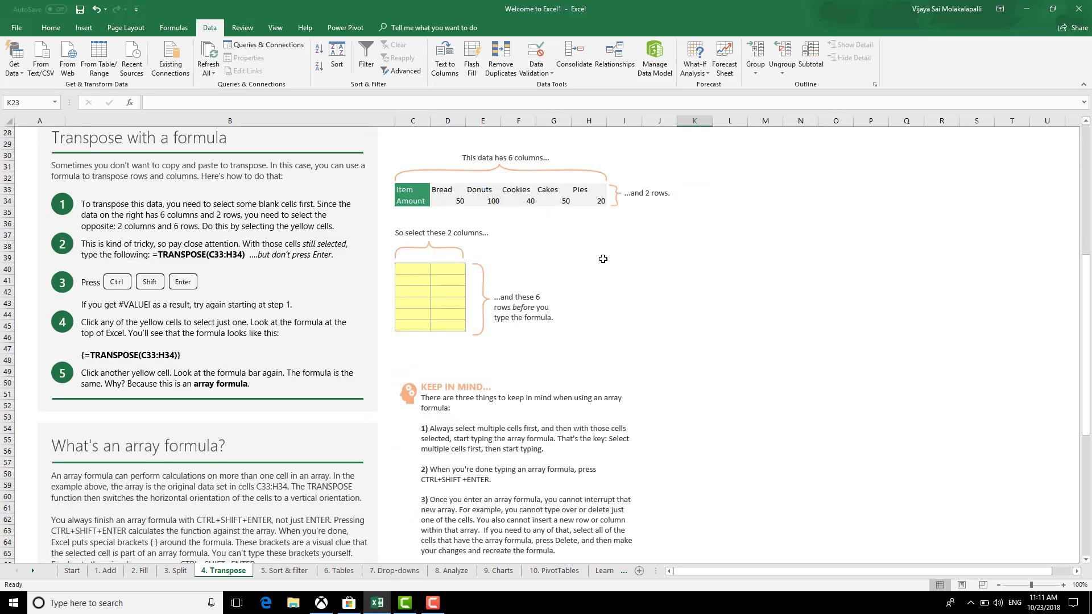
scroll(560, 433, down, 12)
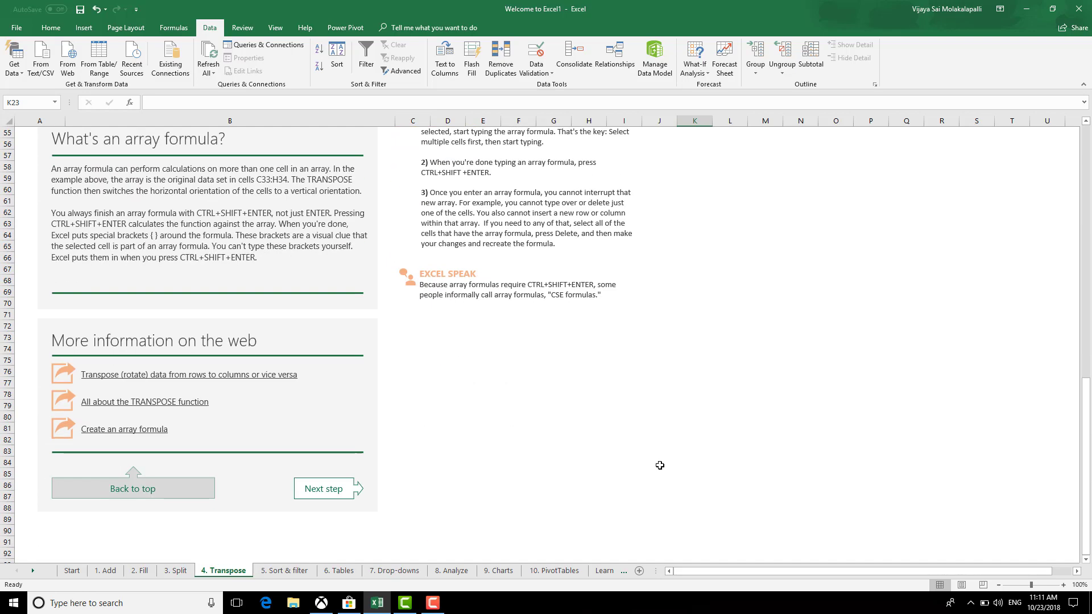
click(278, 571)
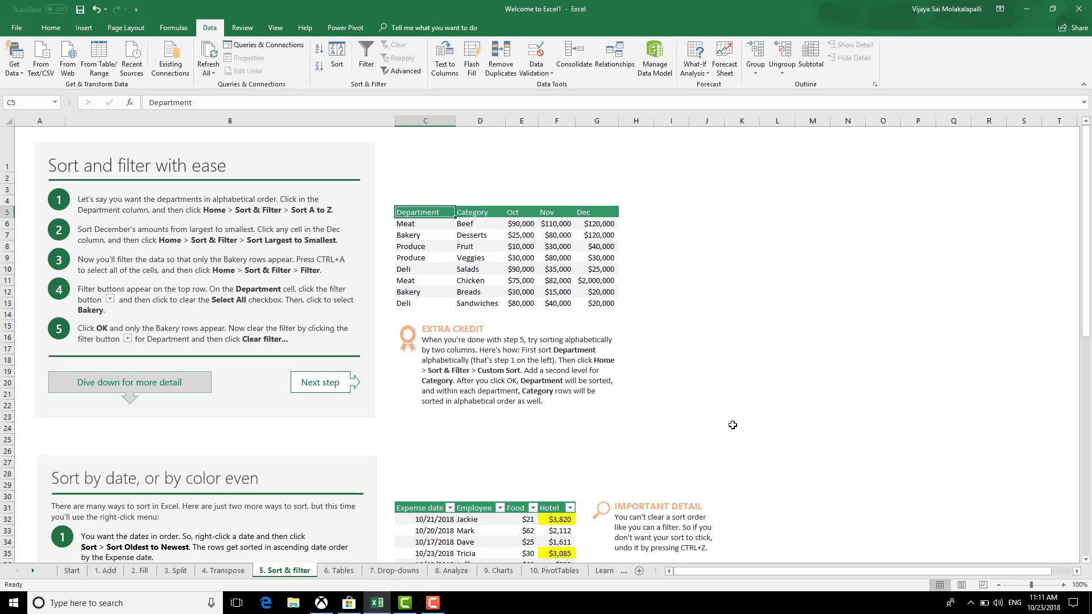
scroll(725, 436, down, 3)
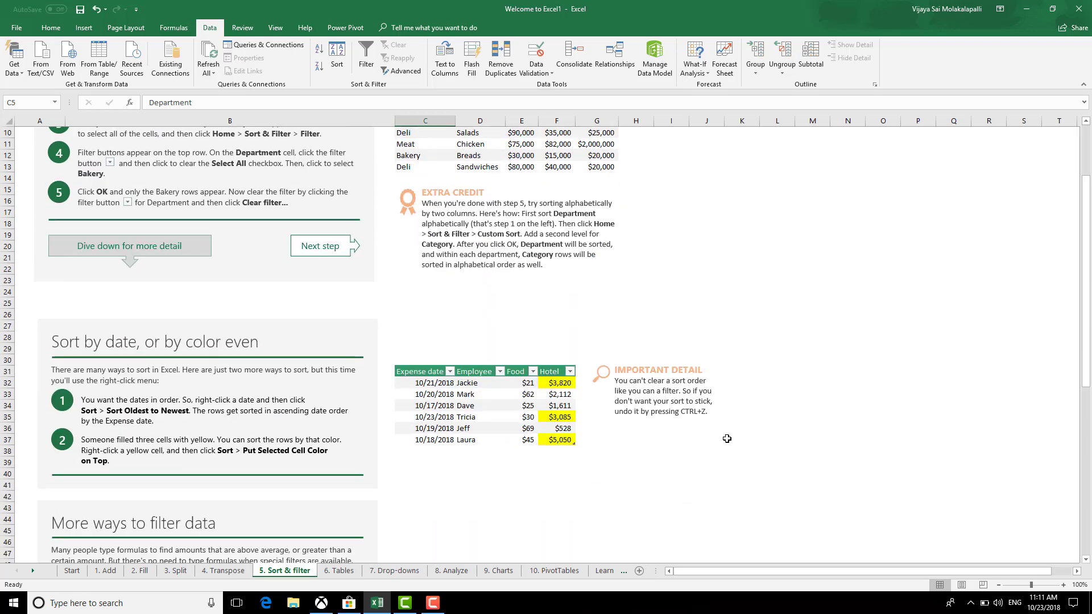
scroll(727, 438, up, 3)
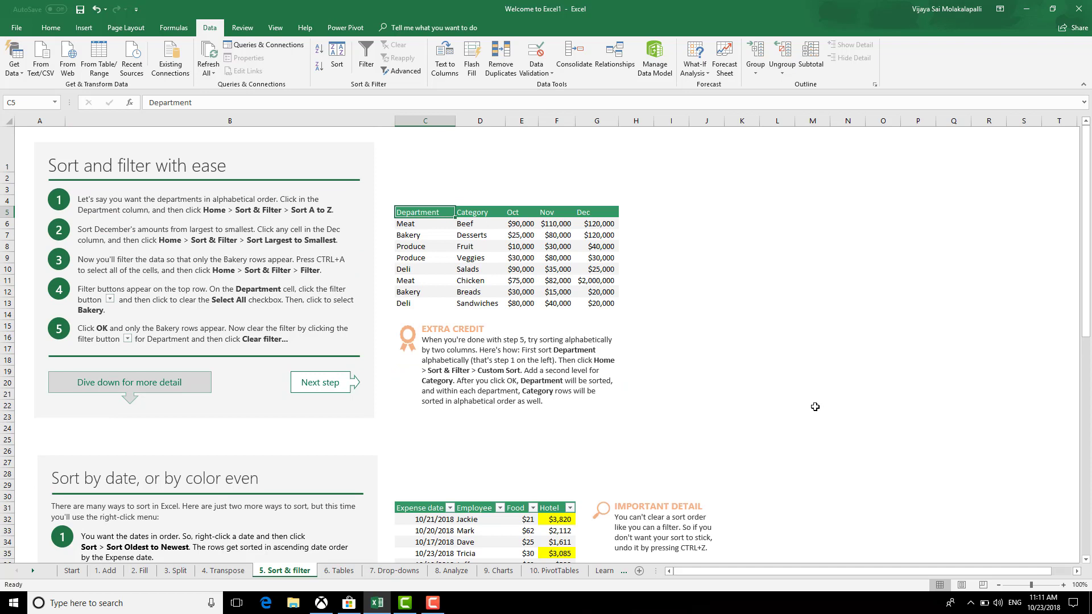
Add filter buttons to the Department table and sort it by Nov, smallest to largest
mouse_move(408, 202)
mouse_down()
mouse_move(487, 259)
mouse_move(595, 305)
mouse_up()
click(670, 291)
click(436, 213)
key(ctrl+shift+l)
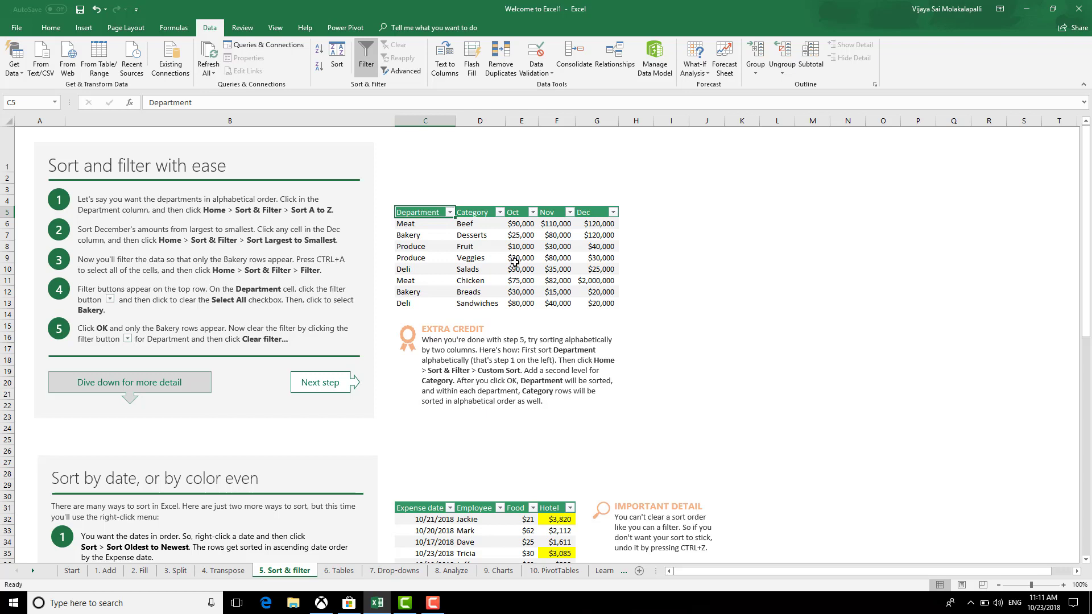
click(569, 212)
click(482, 224)
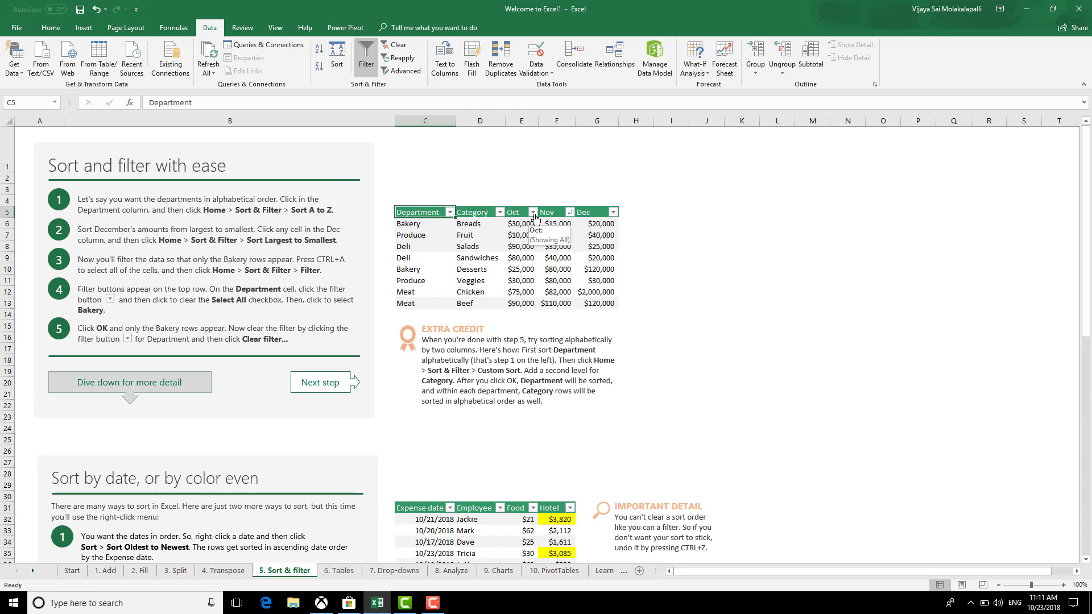
Filter the Dec column to values greater than 30000
click(613, 212)
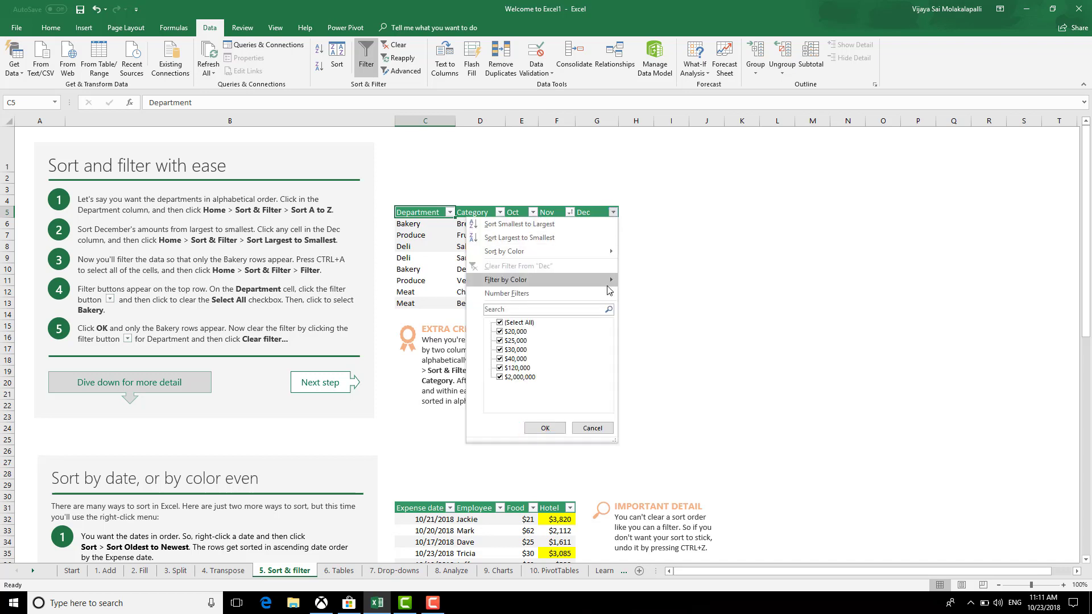
mouse_move(601, 295)
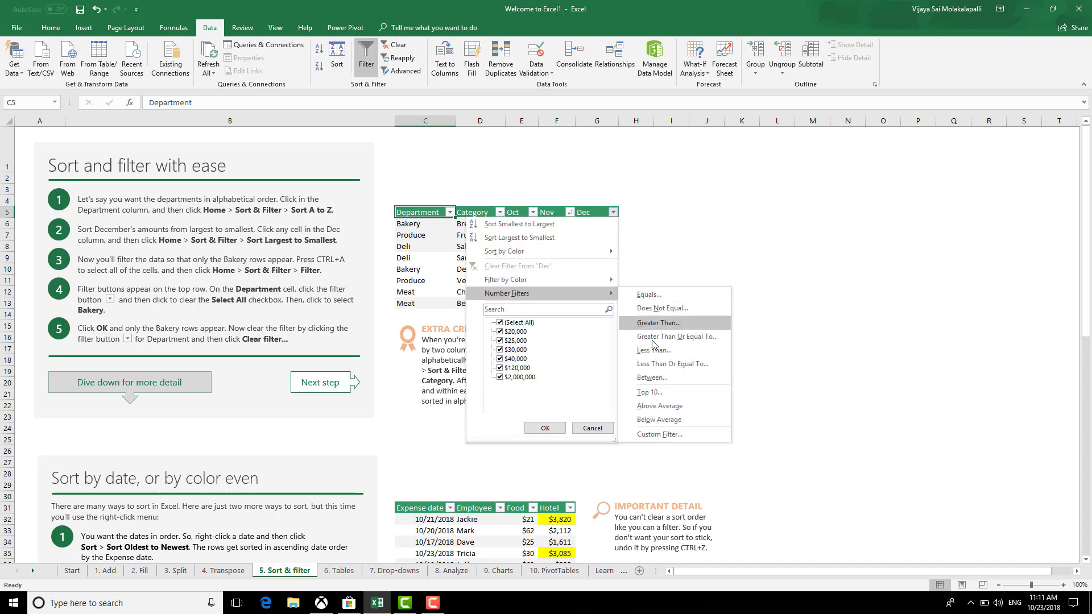
click(662, 323)
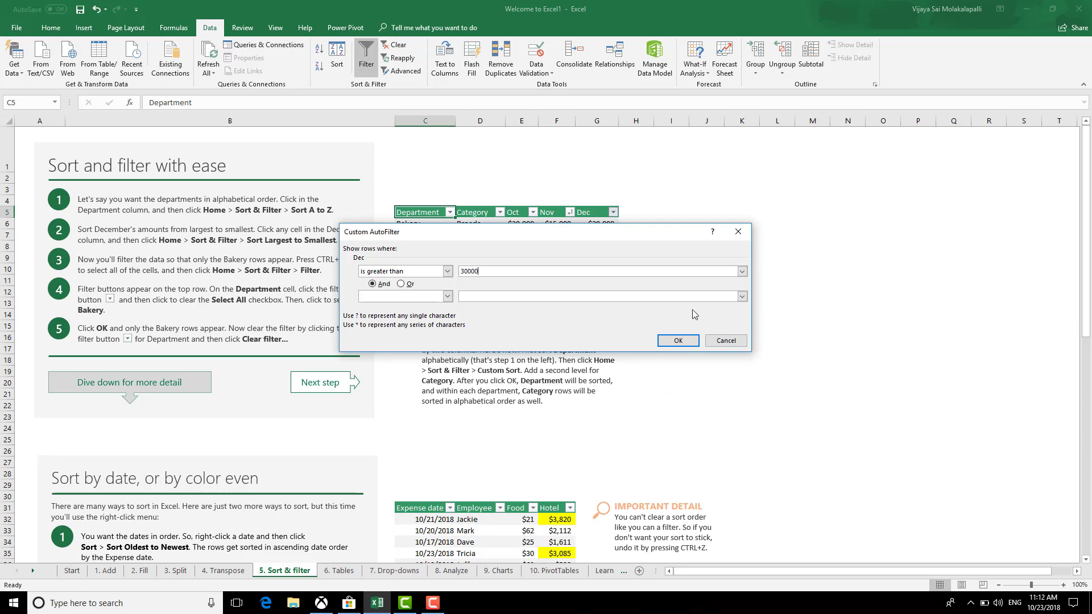
key(Return)
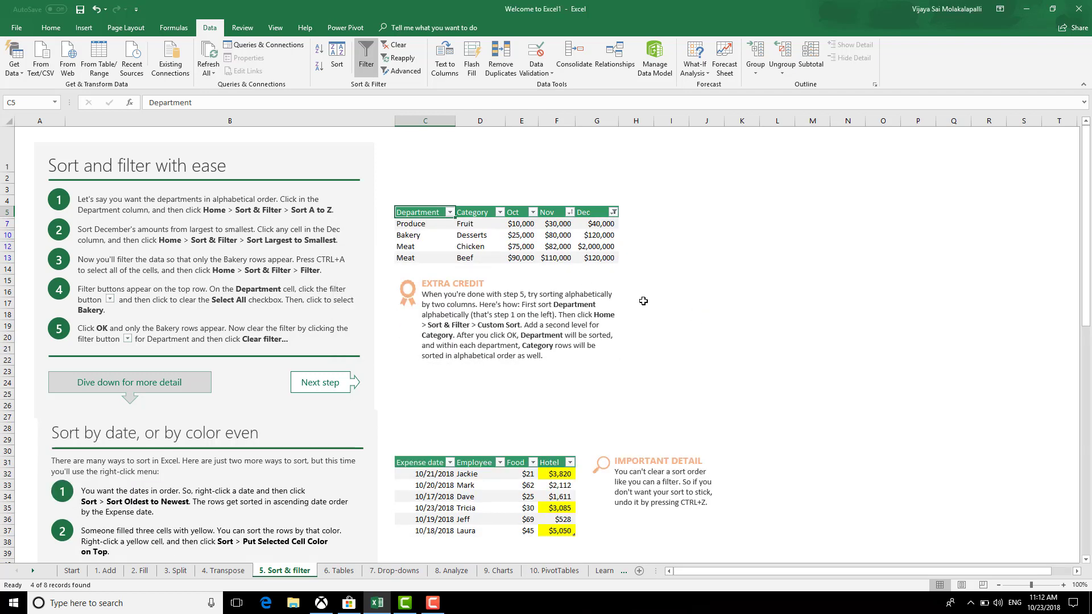
click(695, 344)
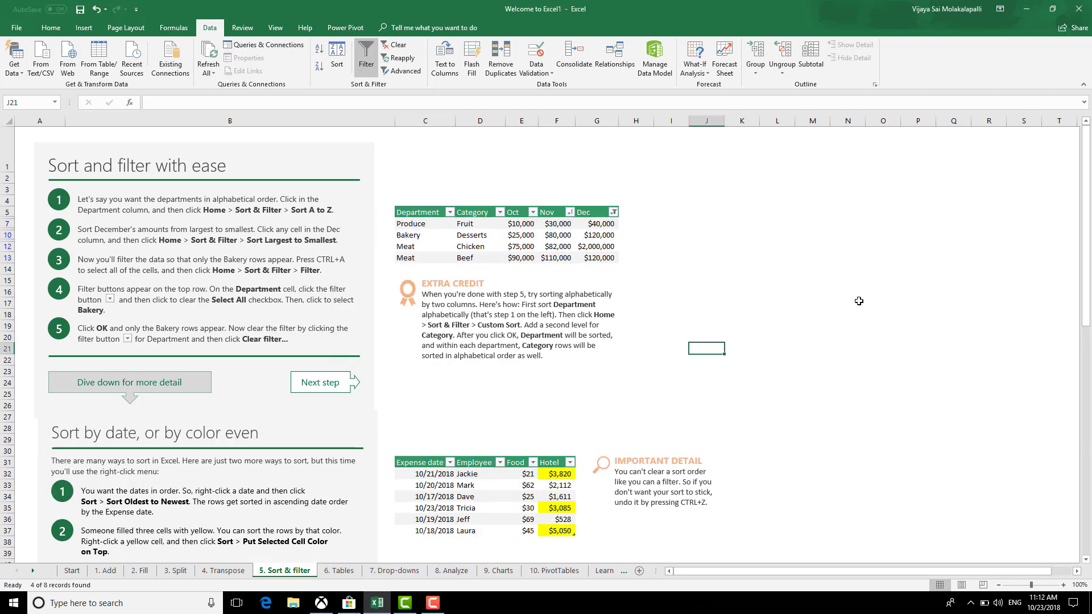
Undo the Dec filter and remove the table's filter buttons with Ctrl+Shift+L
key(ctrl+z)
scroll(716, 302, down, 11)
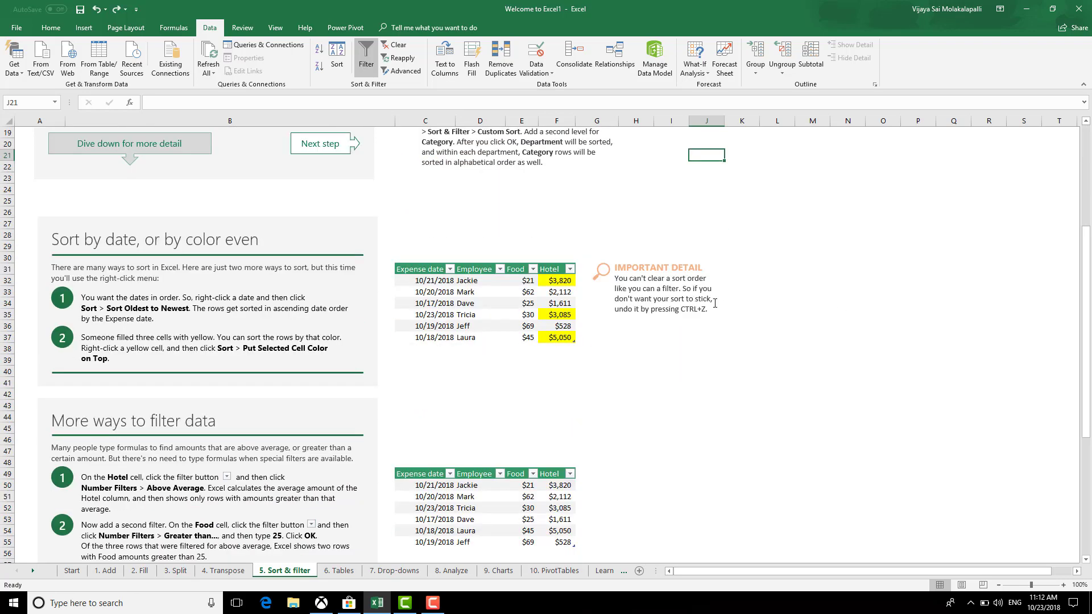
scroll(725, 383, up, 11)
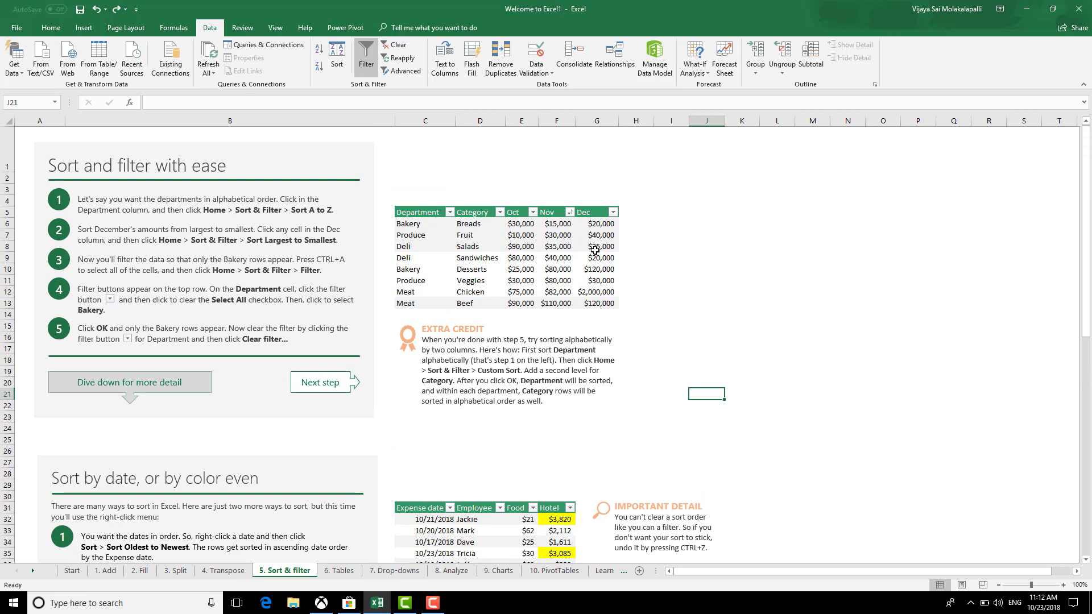
key(ctrl+shift+l)
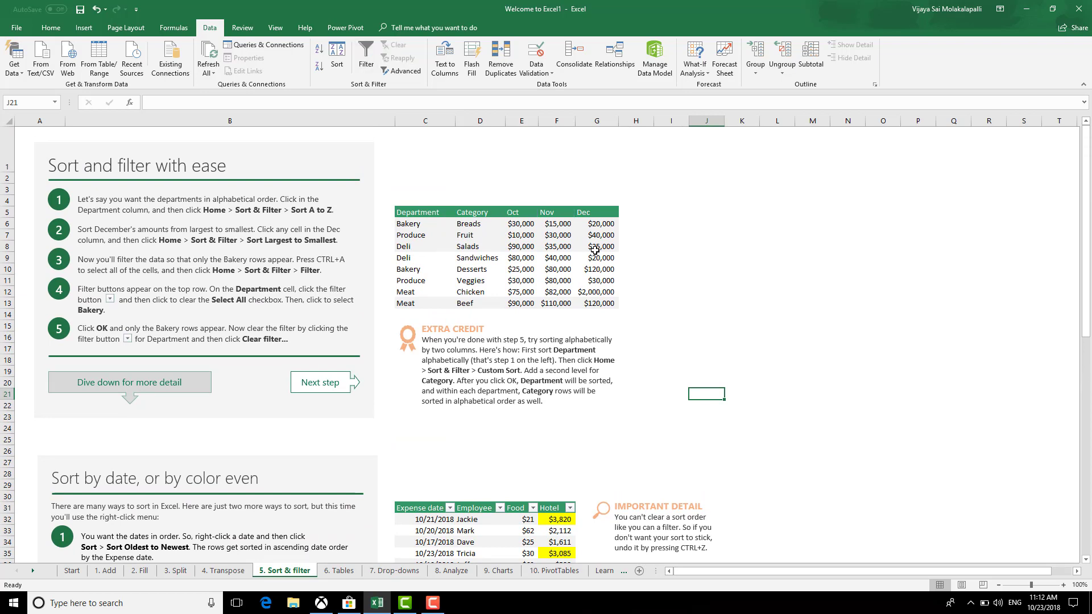
Enter the note 'Shift+Ctrl+L' in cell I9
click(671, 258)
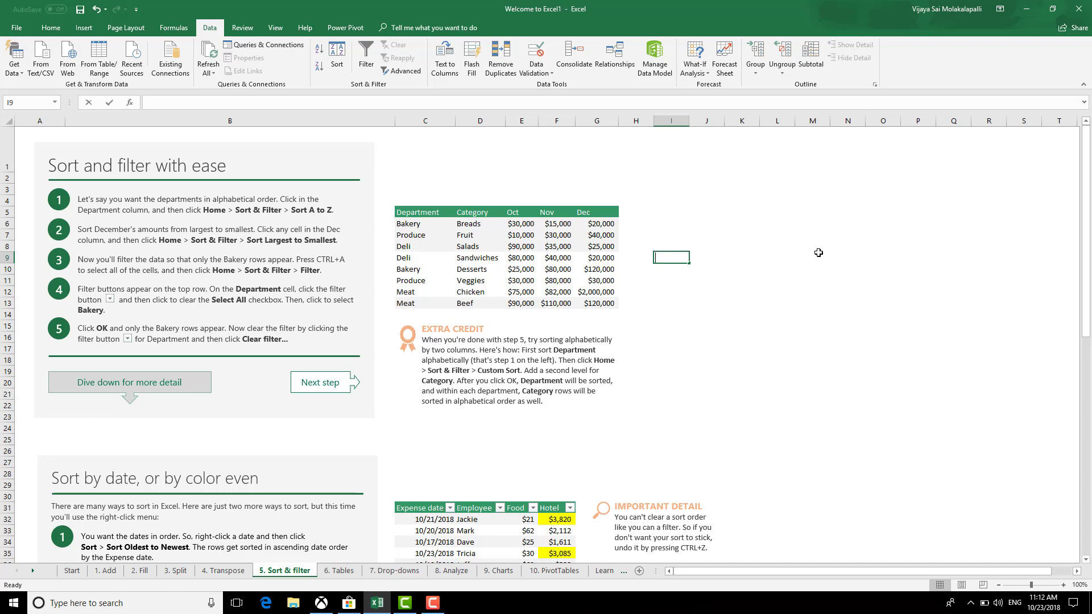
text(Shift+Ctrl+L)
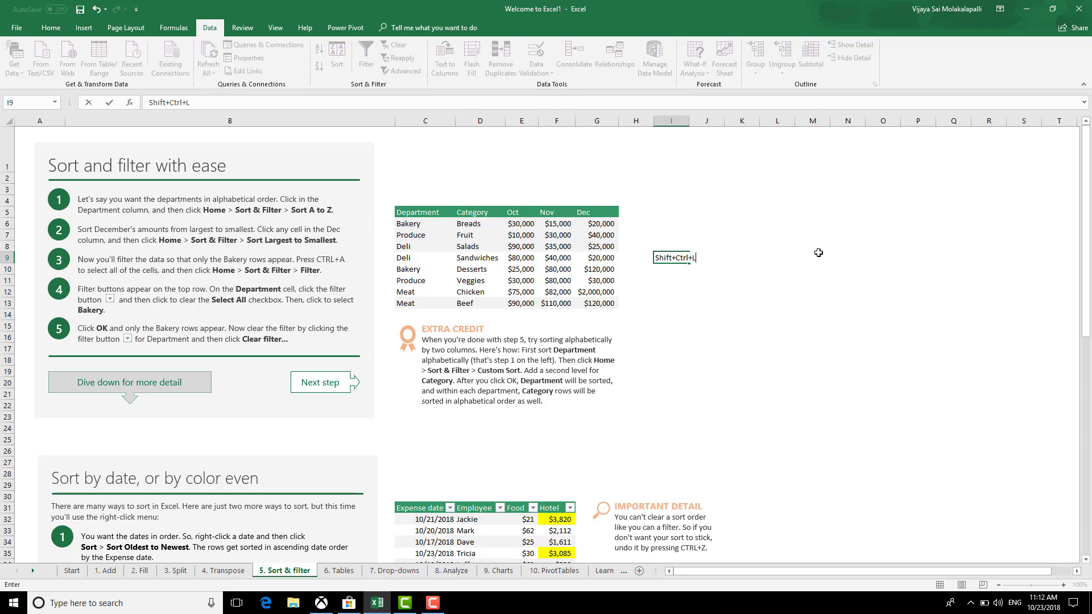
key(Return)
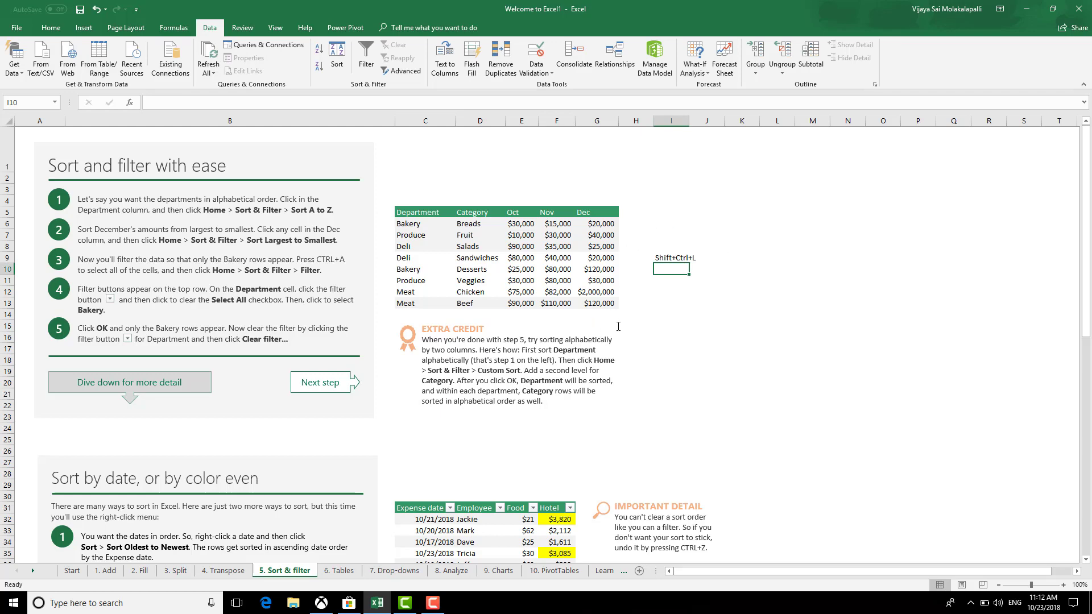
Select and then deselect the cells around the I9 note, scrolling through the current sheet
click(669, 314)
drag(648, 257, 722, 312)
click(733, 387)
scroll(733, 387, down, 11)
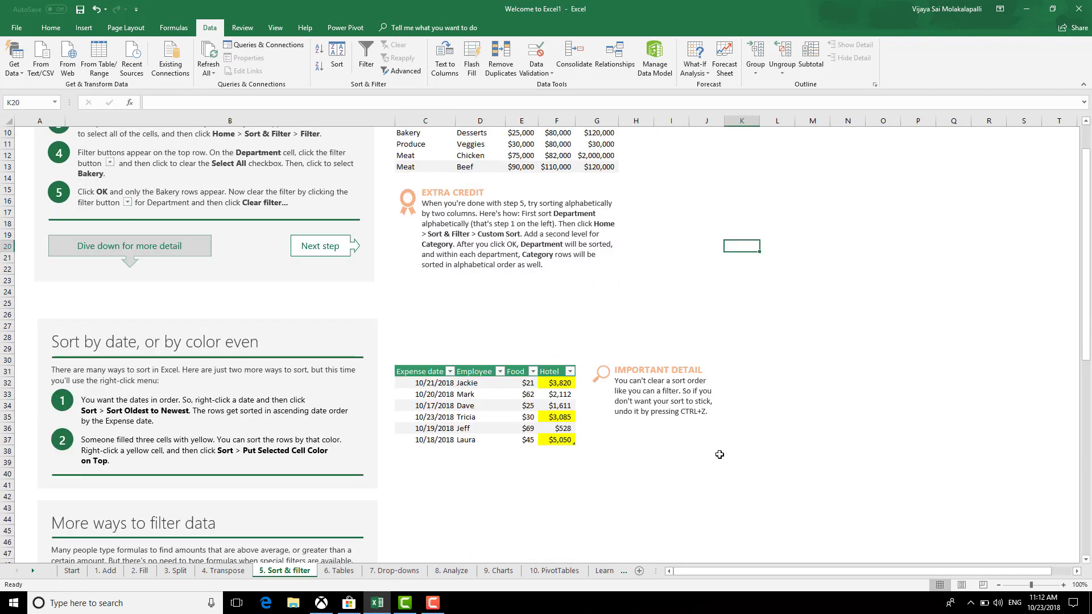
scroll(530, 532, up, 2)
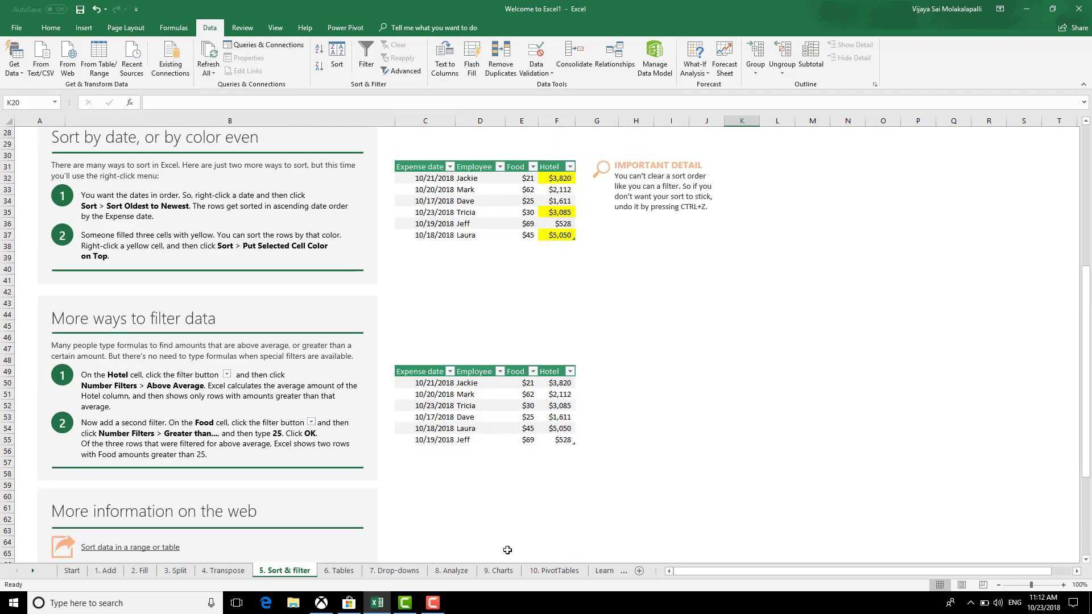
scroll(380, 560, up, 9)
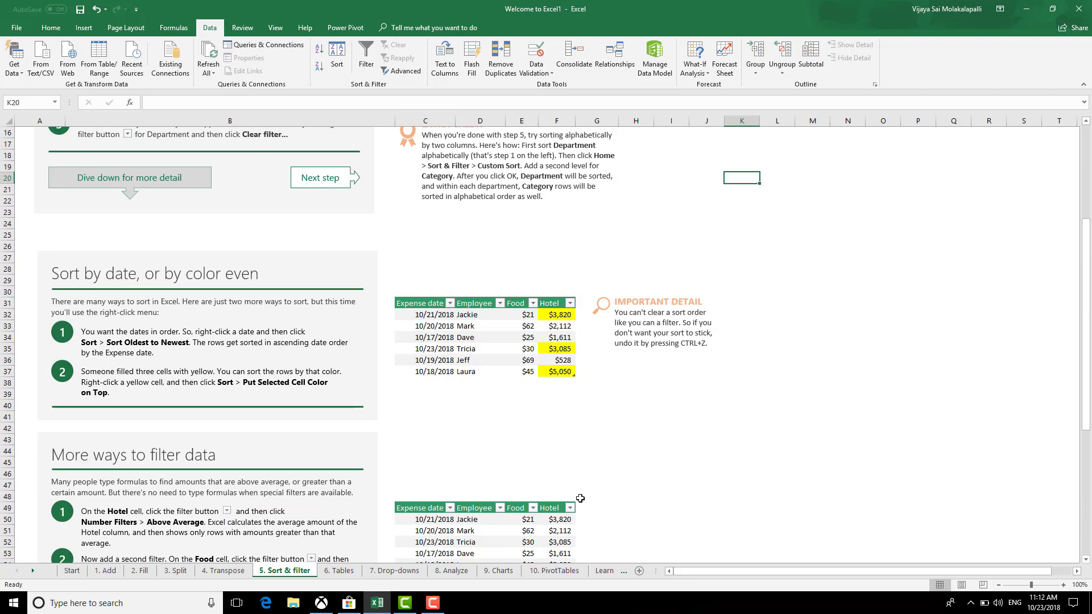
scroll(543, 492, down, 6)
scroll(543, 493, down, 5)
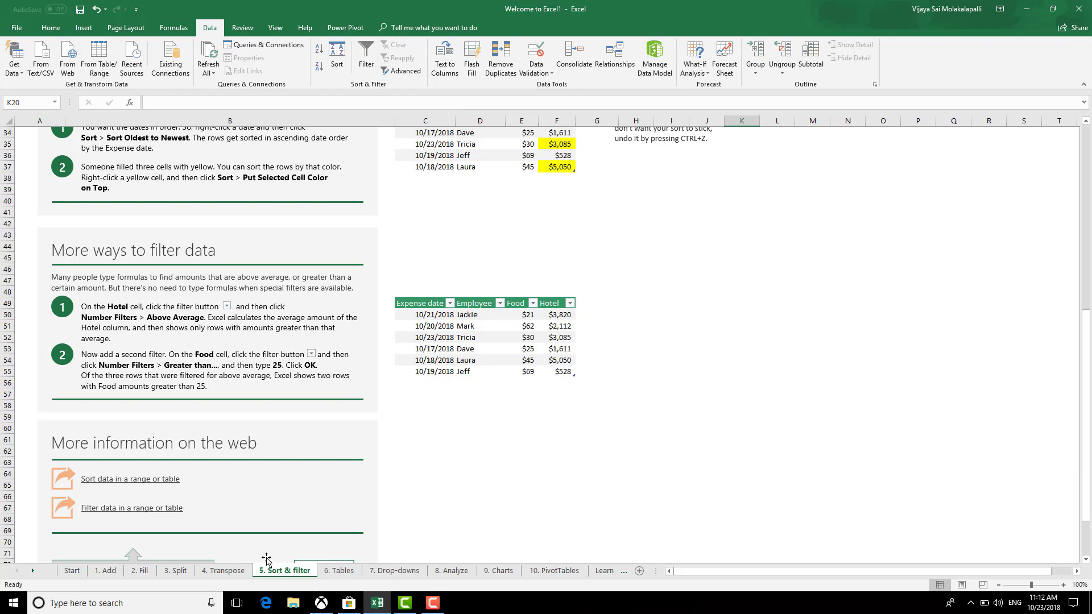
Switch to the 6. Tables sheet and scroll down to the Calculated columns in tables section
click(335, 572)
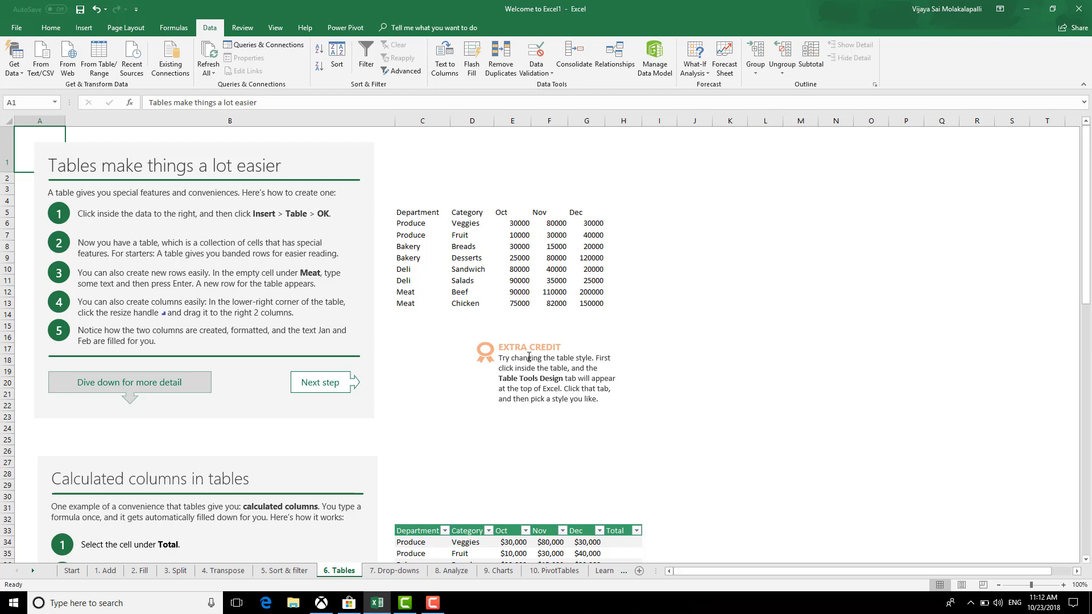
scroll(573, 379, down, 4)
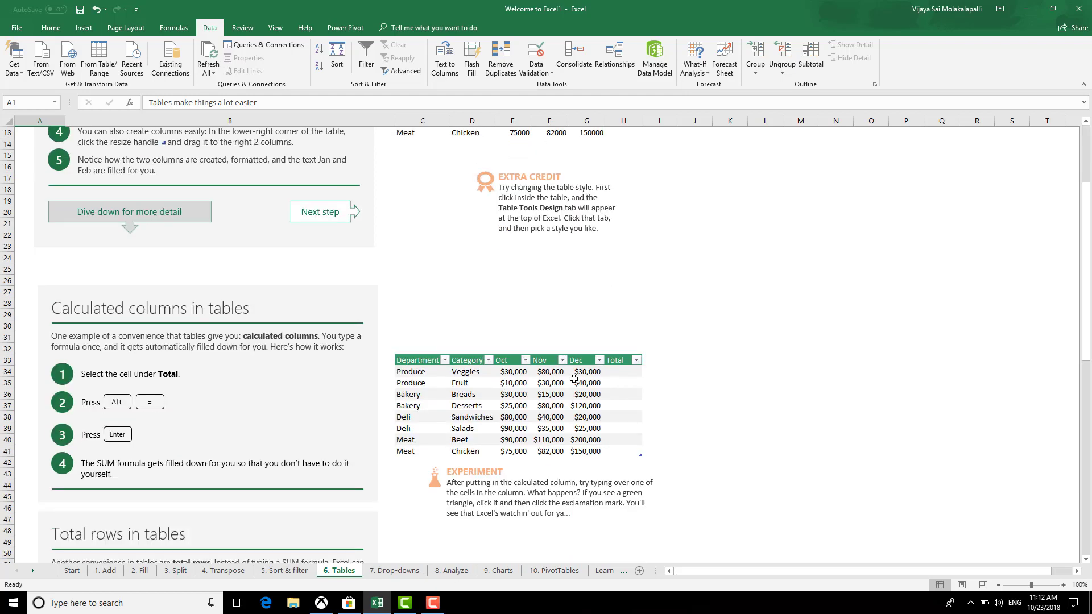
scroll(576, 392, down, 1)
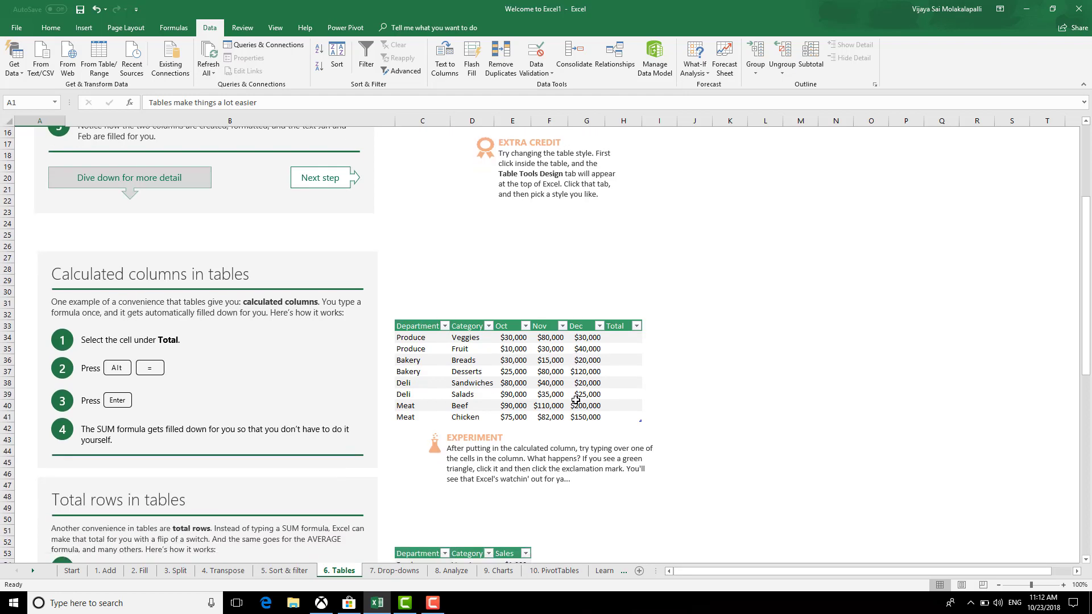
AutoSum Oct through Dec in the first Total cell H34 so it fills down the column
click(626, 340)
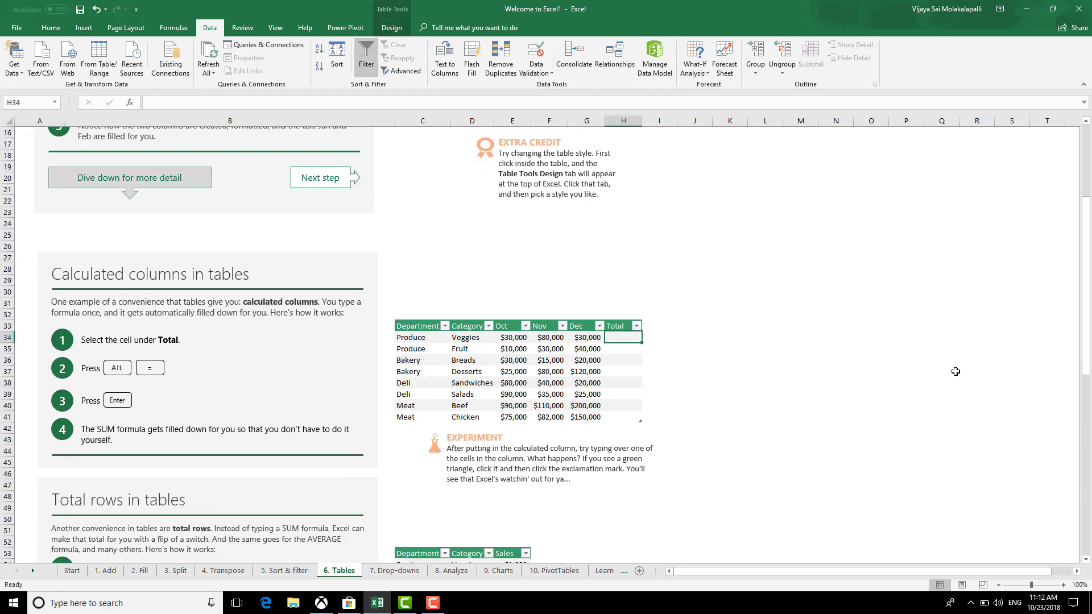
key(alt+equal)
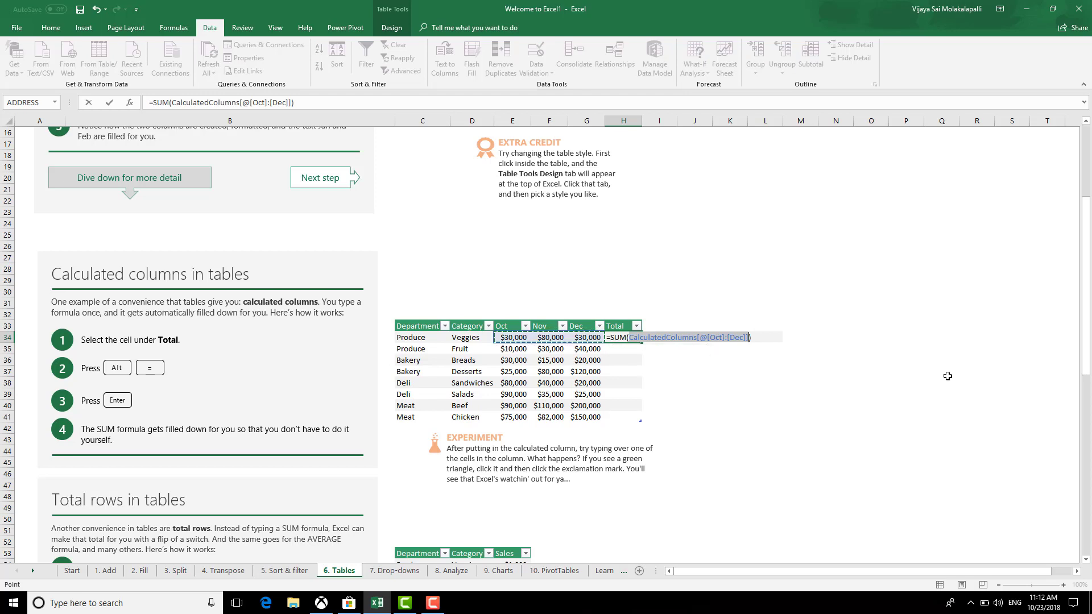
key(Return)
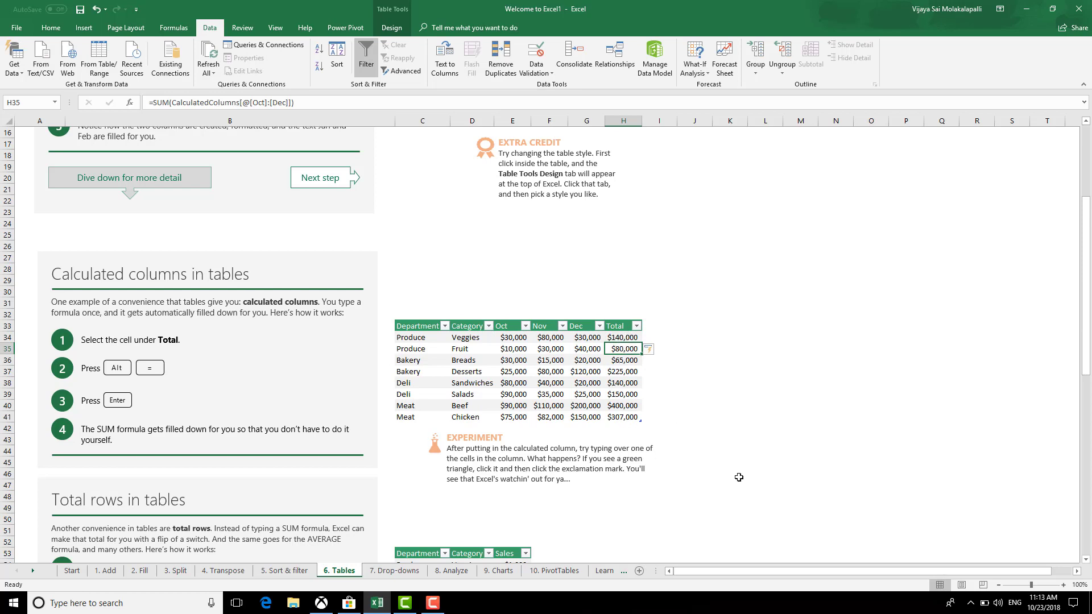
scroll(727, 483, down, 2)
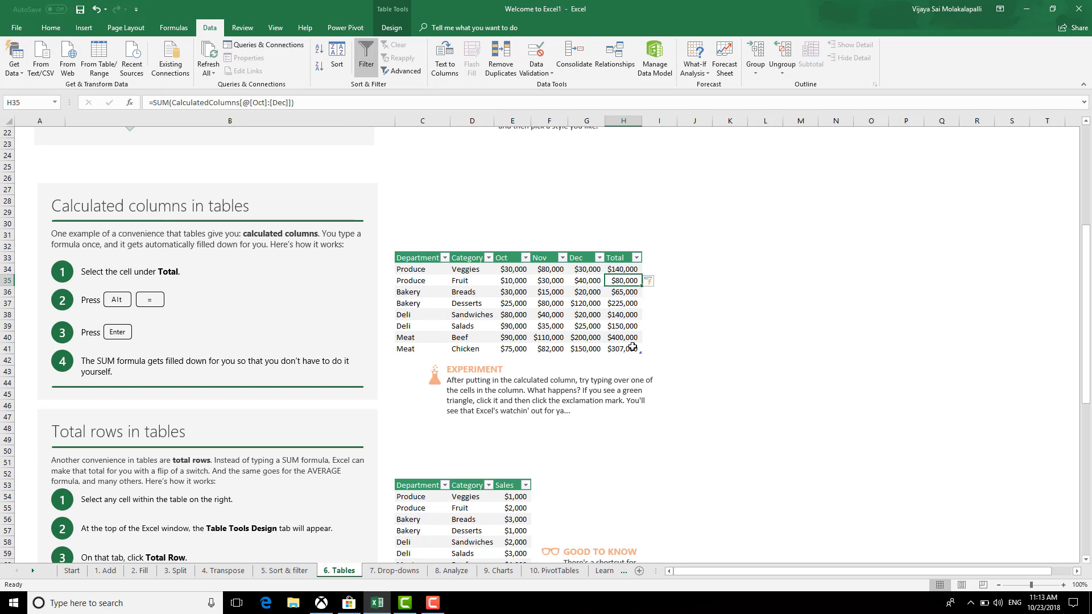
Undo the Total sums and reinsert the Oct–Dec sum in H34, then scroll down the table
key(ctrl+z)
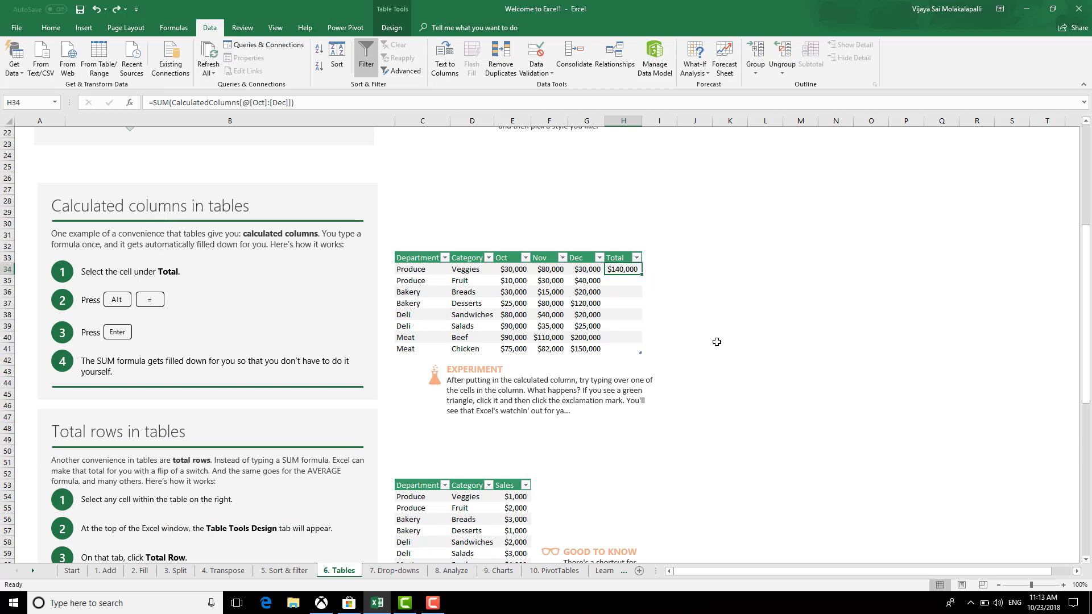
key(ctrl+z)
click(705, 338)
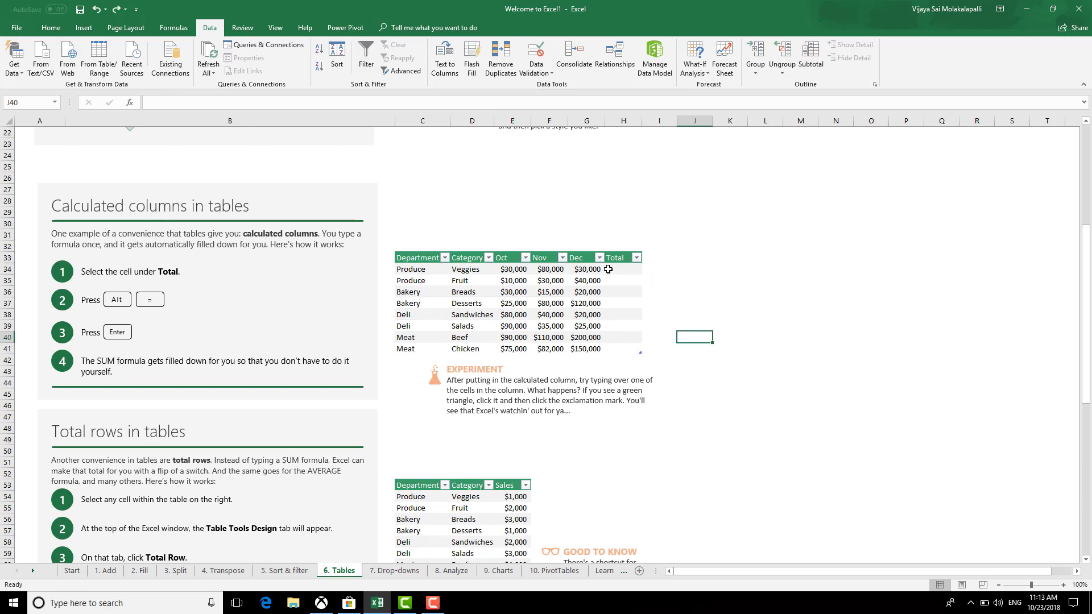
click(608, 269)
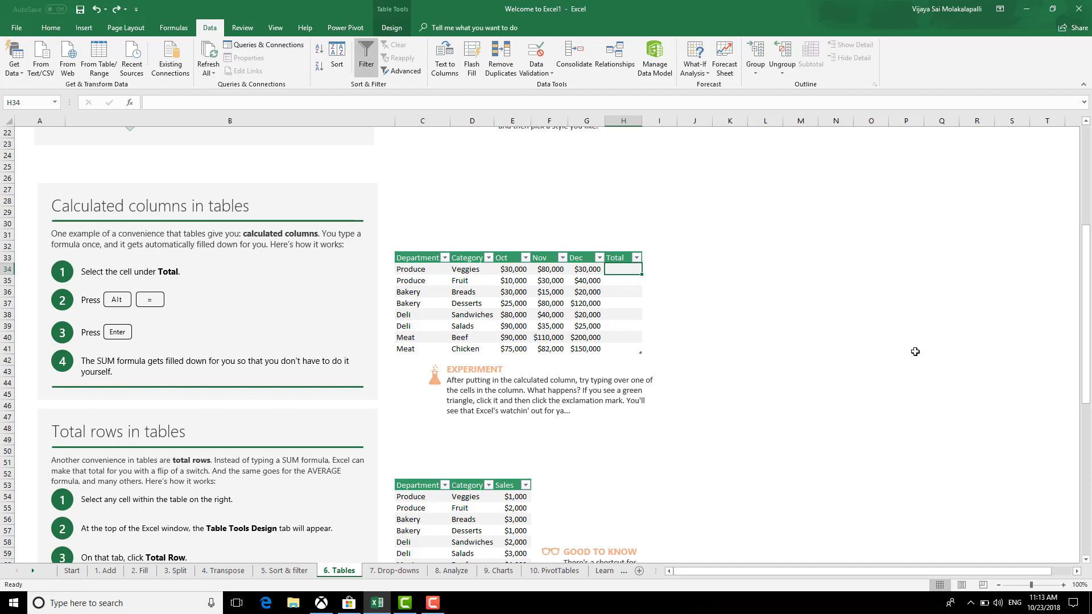
key(alt+equal)
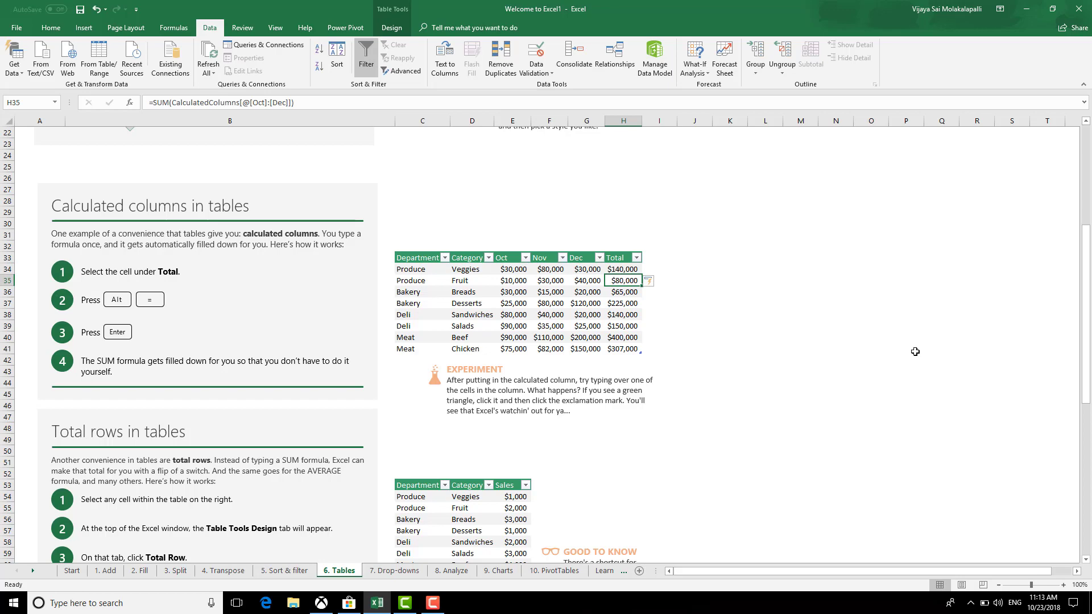
scroll(730, 466, down, 6)
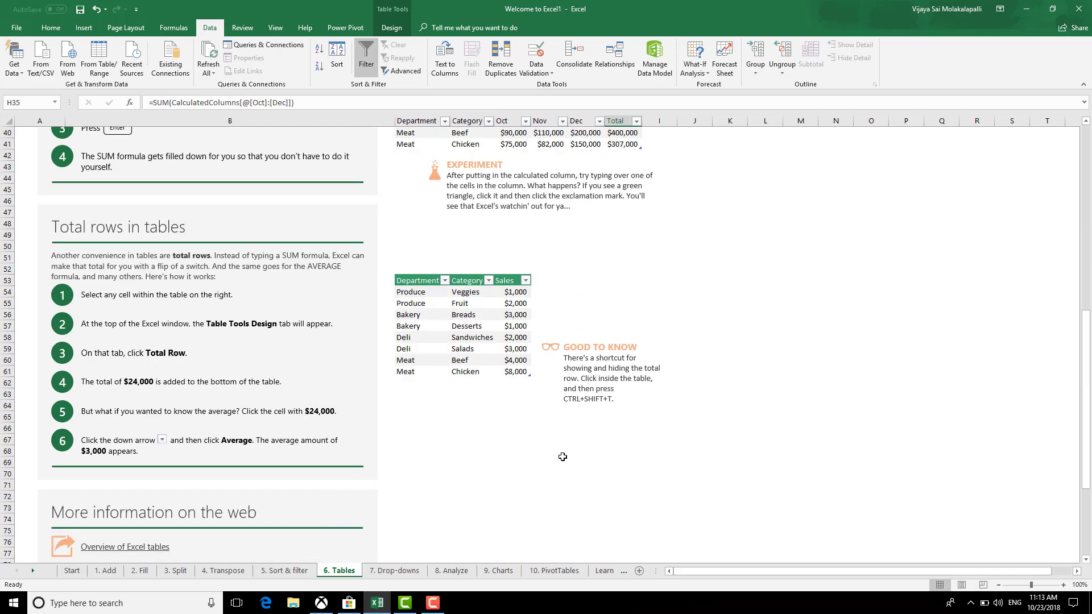
scroll(562, 456, down, 5)
Switch to the 7. Drop-downs sheet and select the Food column from header to Pies
key(ctrl+Page_Down)
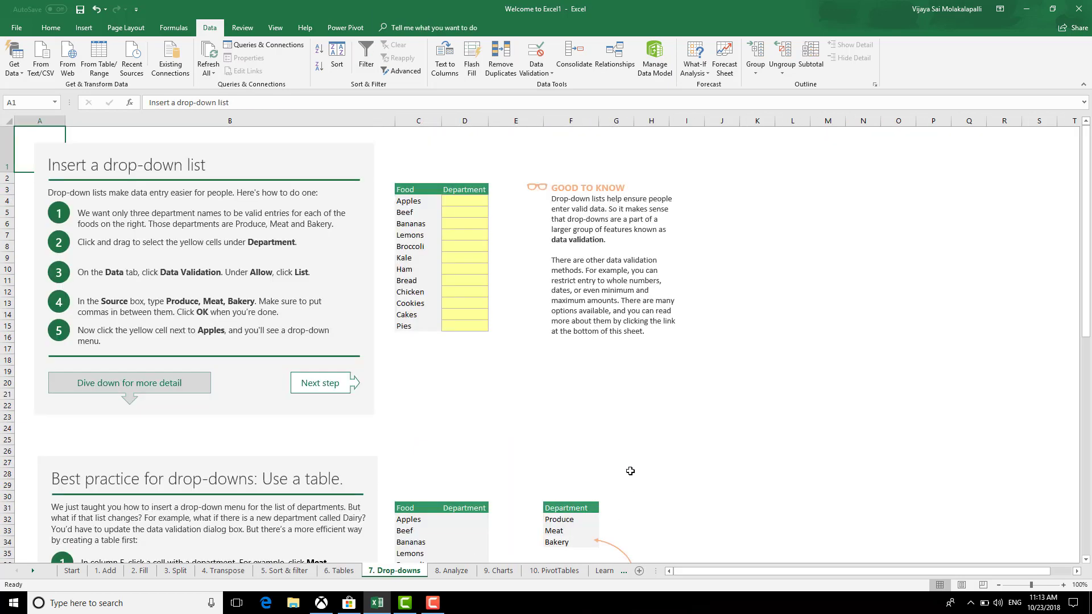
click(460, 200)
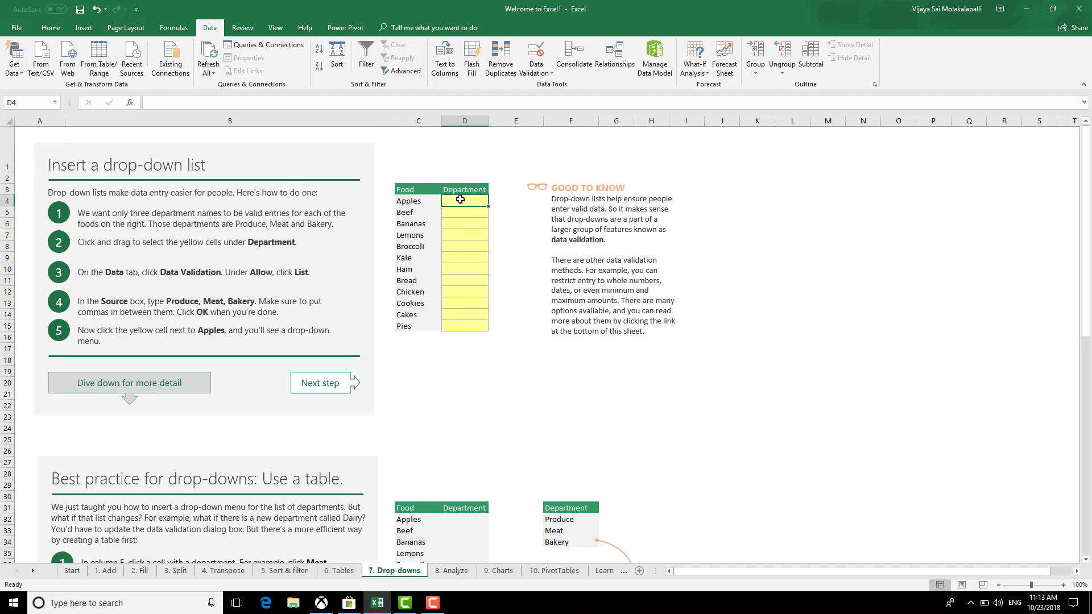
click(539, 405)
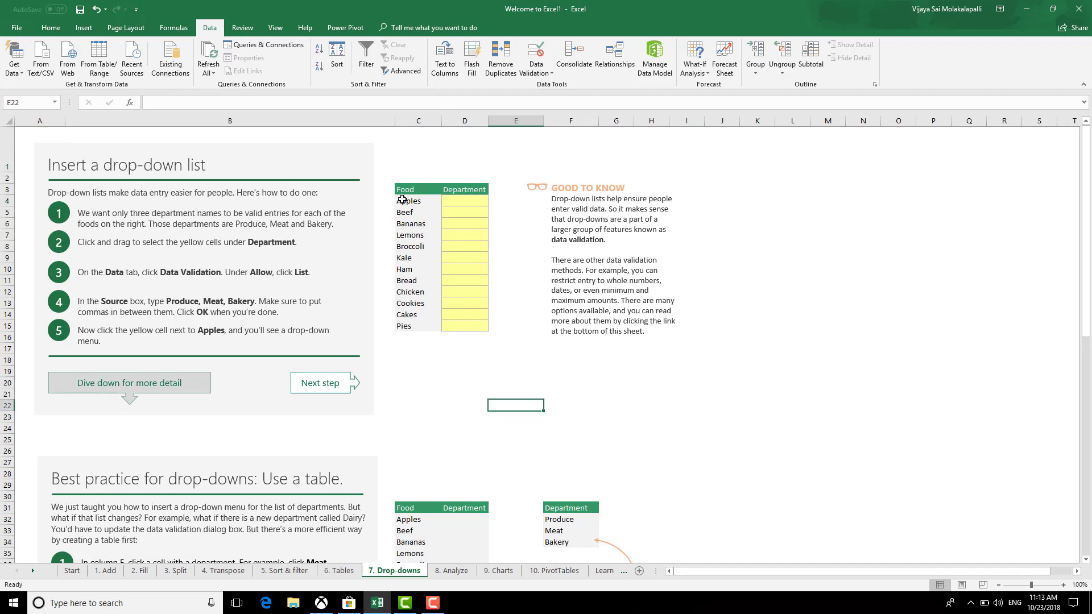
drag(402, 199, 424, 329)
click(466, 358)
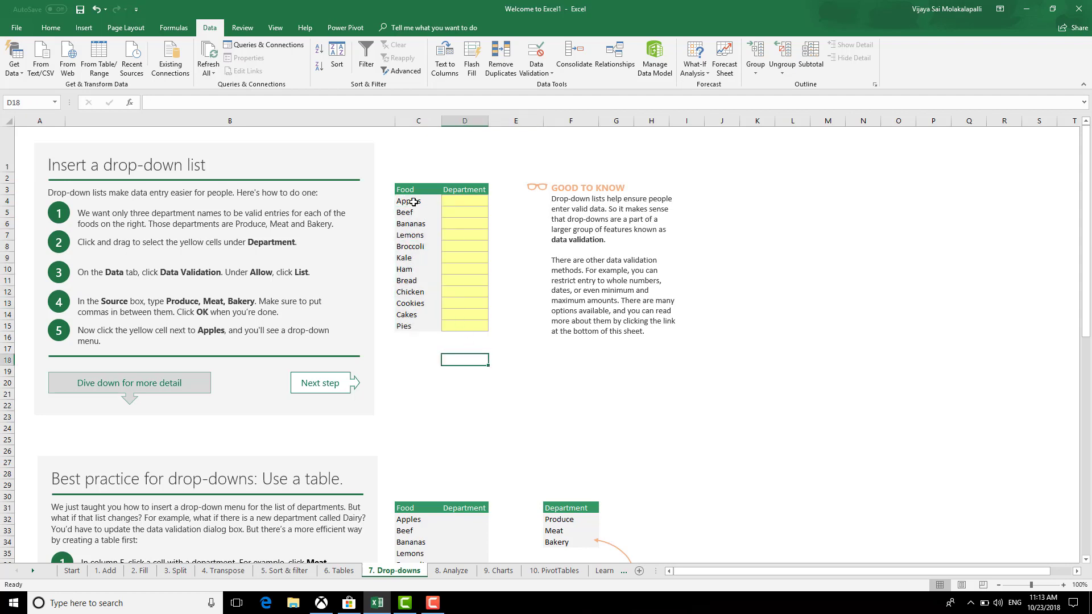
drag(409, 191, 411, 324)
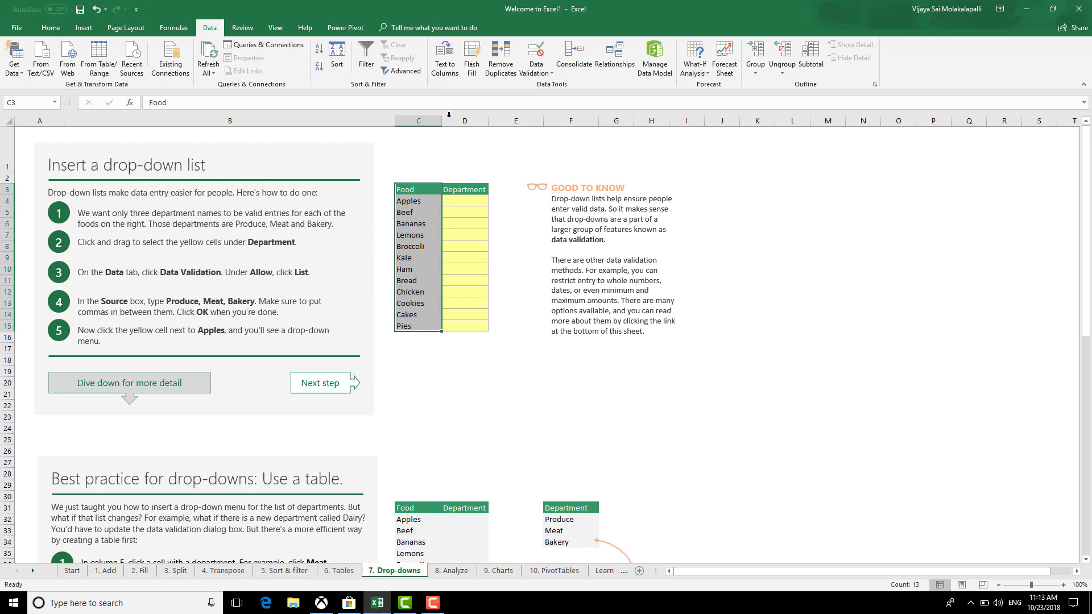
Start a new defined name for the selection from the Formulas Name Manager
click(173, 29)
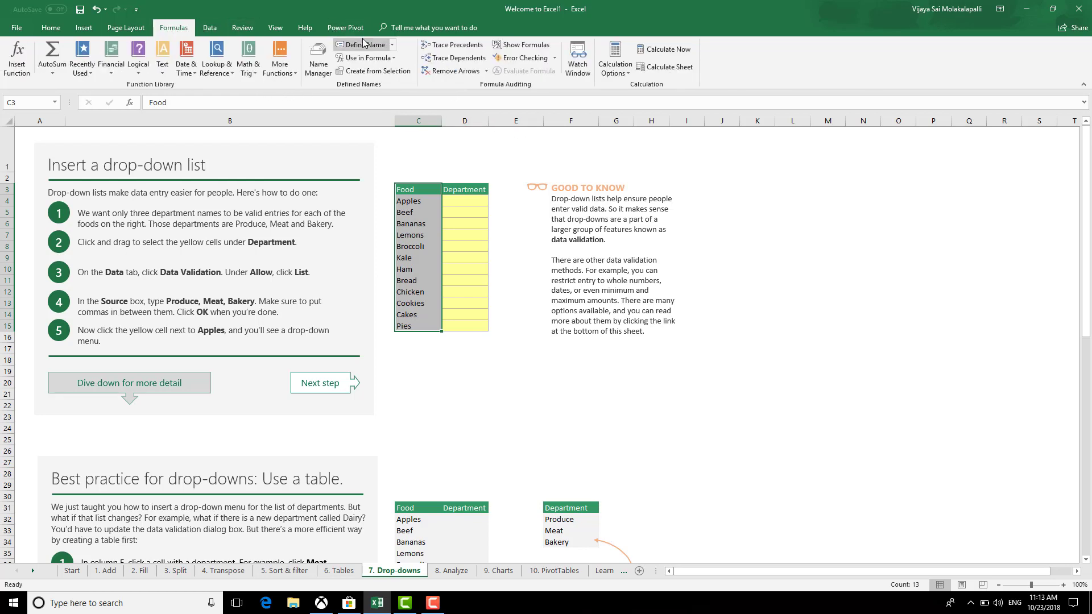
click(321, 65)
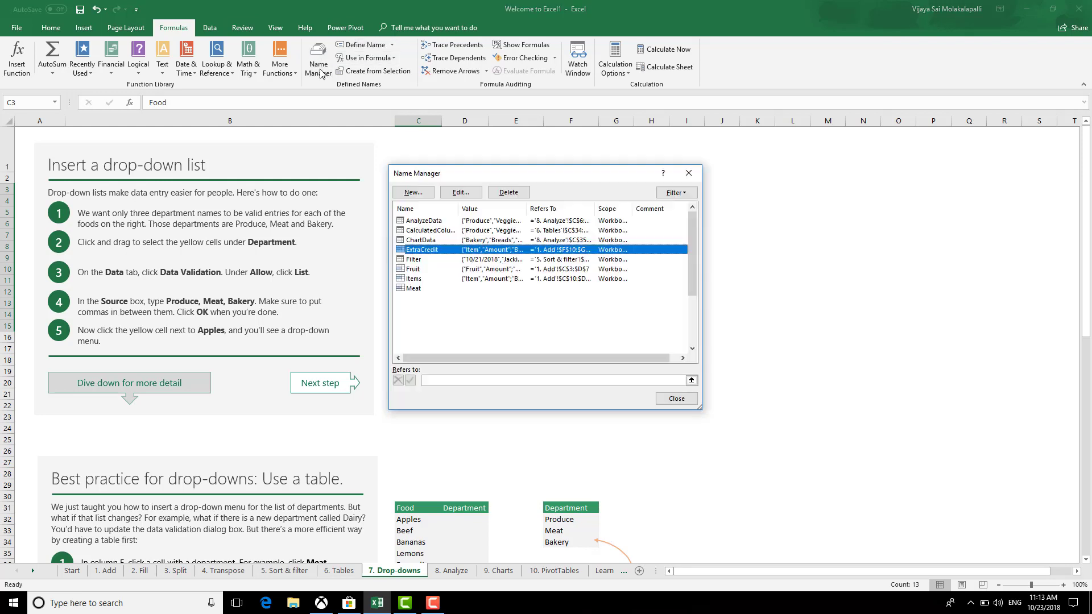
click(413, 193)
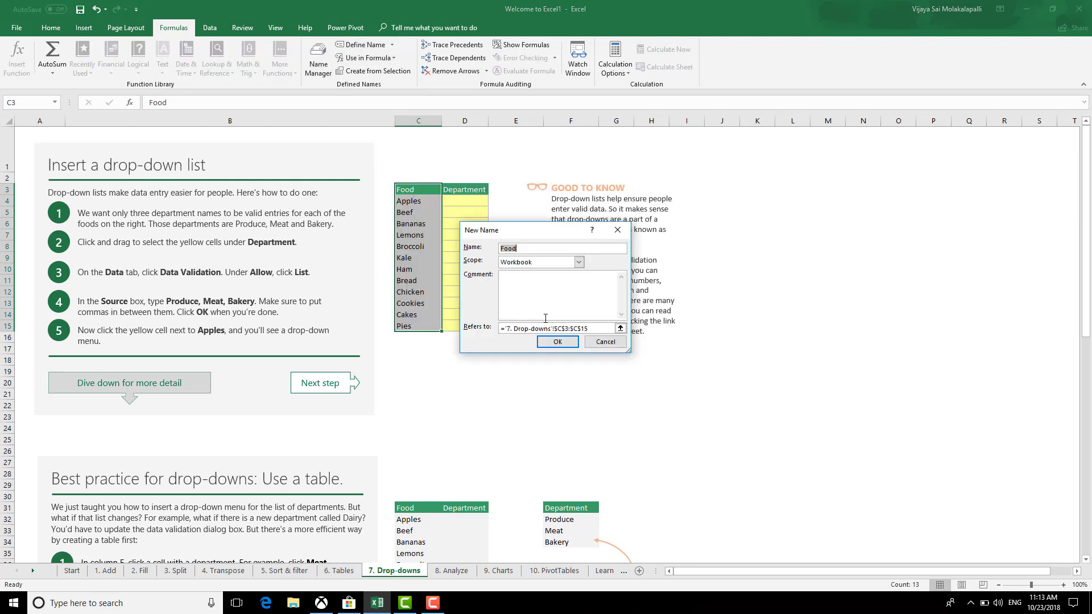
Save the name Food, then test it by entering =Food in cell D4
click(561, 346)
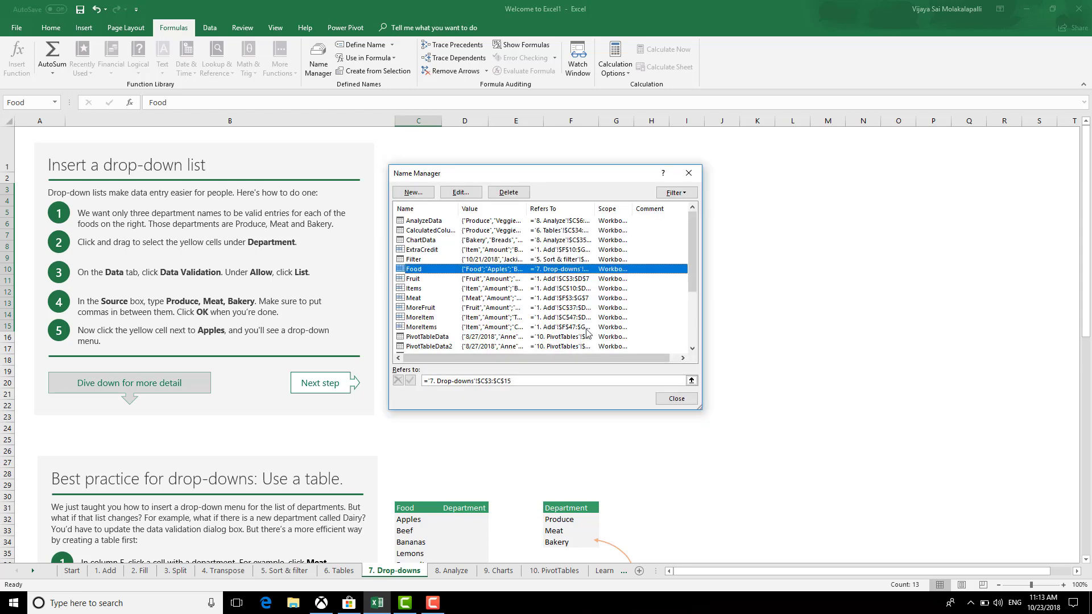
click(657, 401)
click(478, 201)
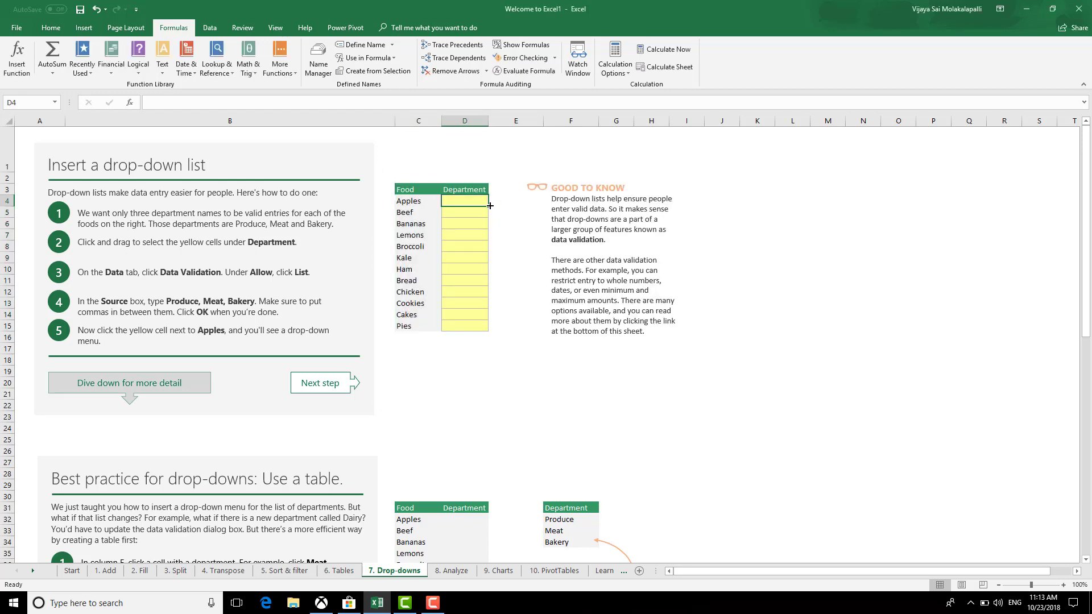
text(=)
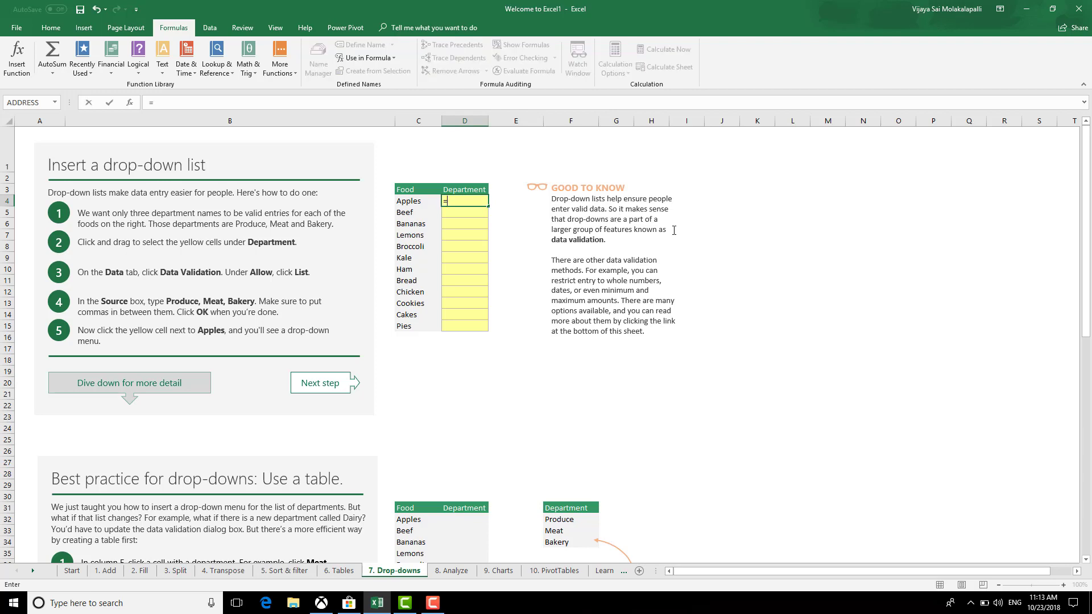
text(fo)
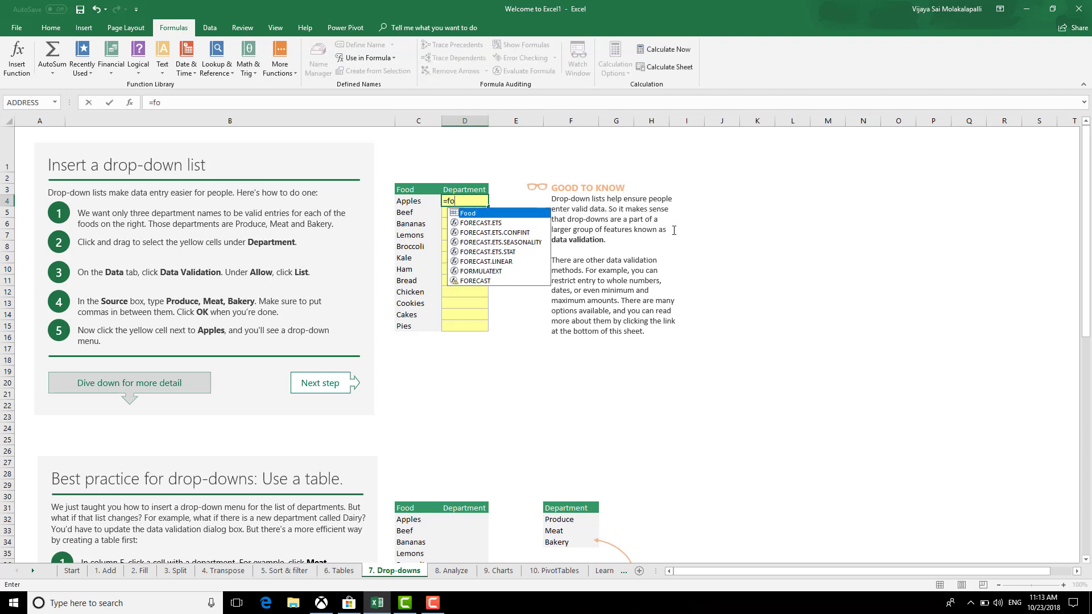
key(Tab)
key(Return)
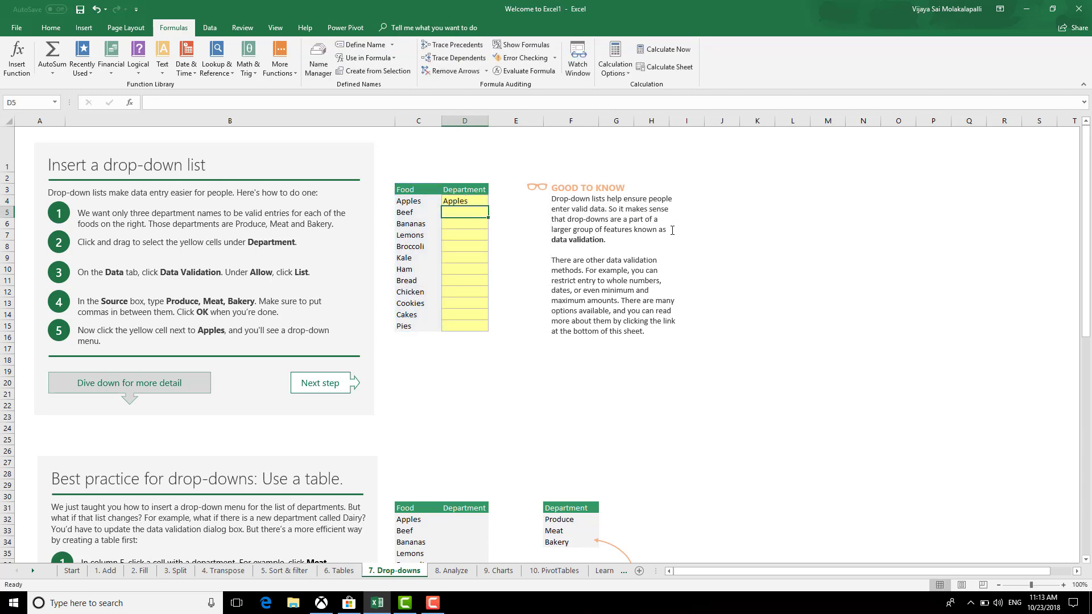
Clear the test formula from D4 and bring up the Define Name options
click(465, 202)
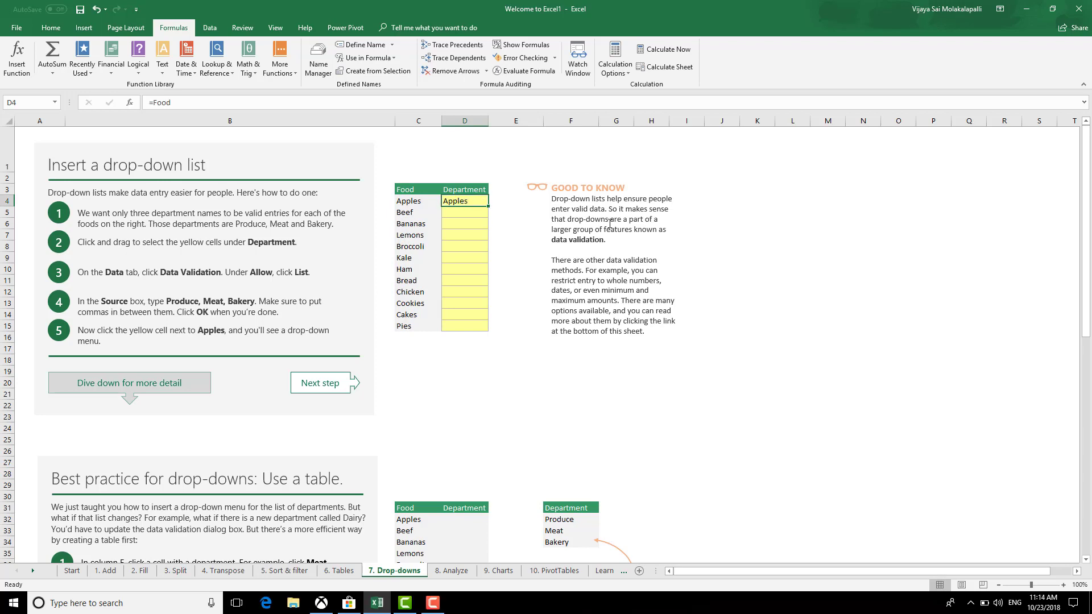
key(Delete)
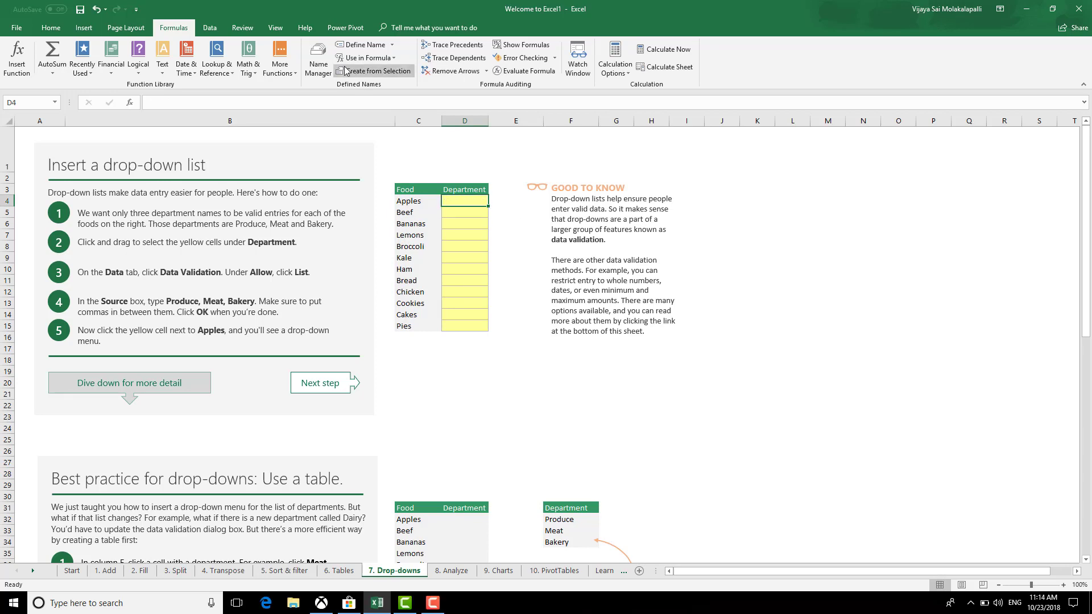
click(393, 46)
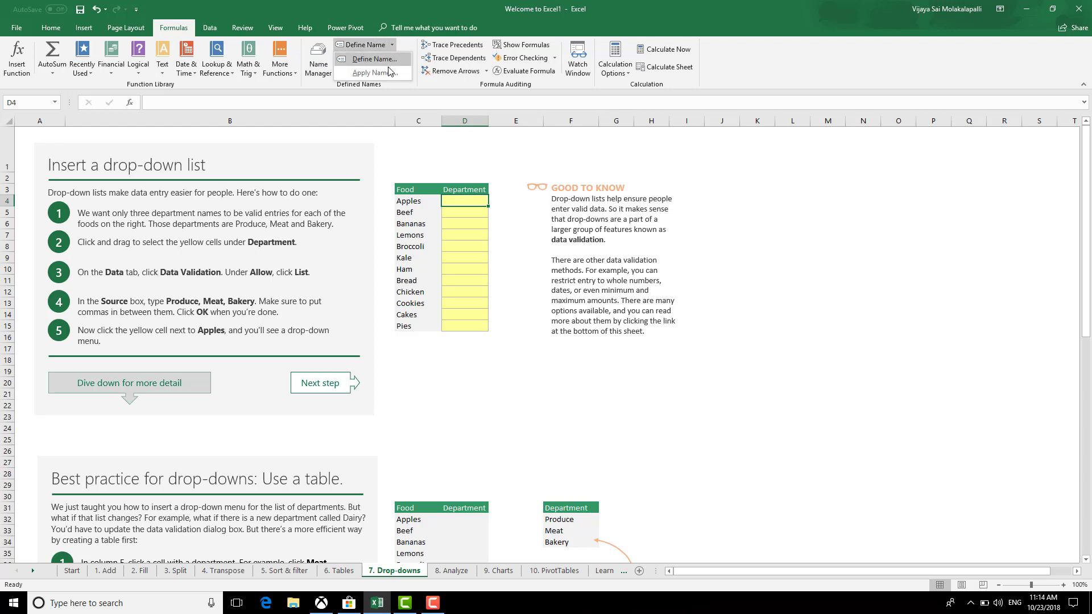
click(389, 73)
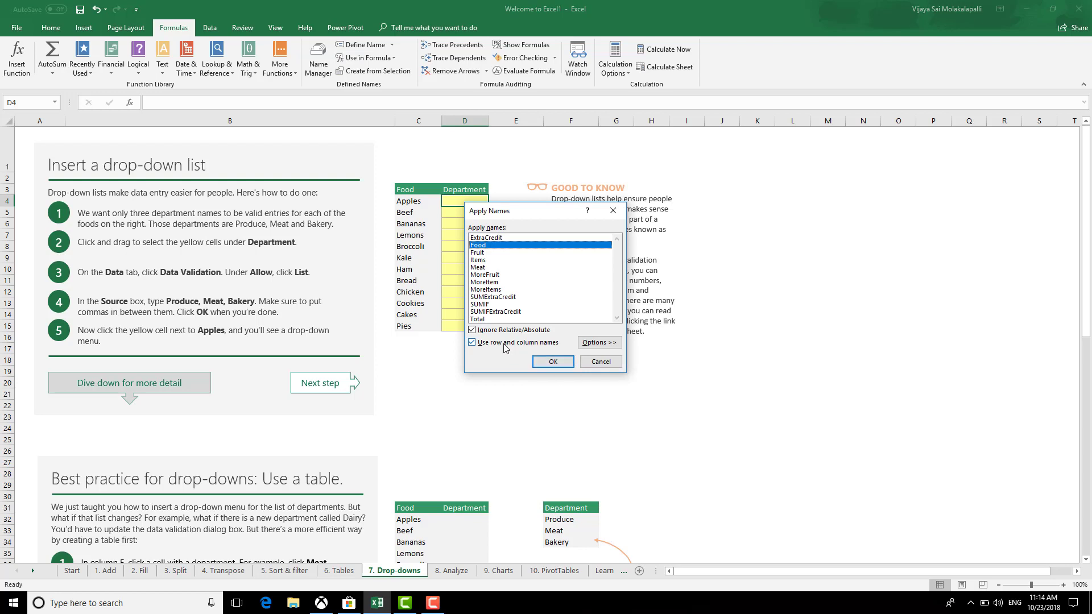
click(554, 363)
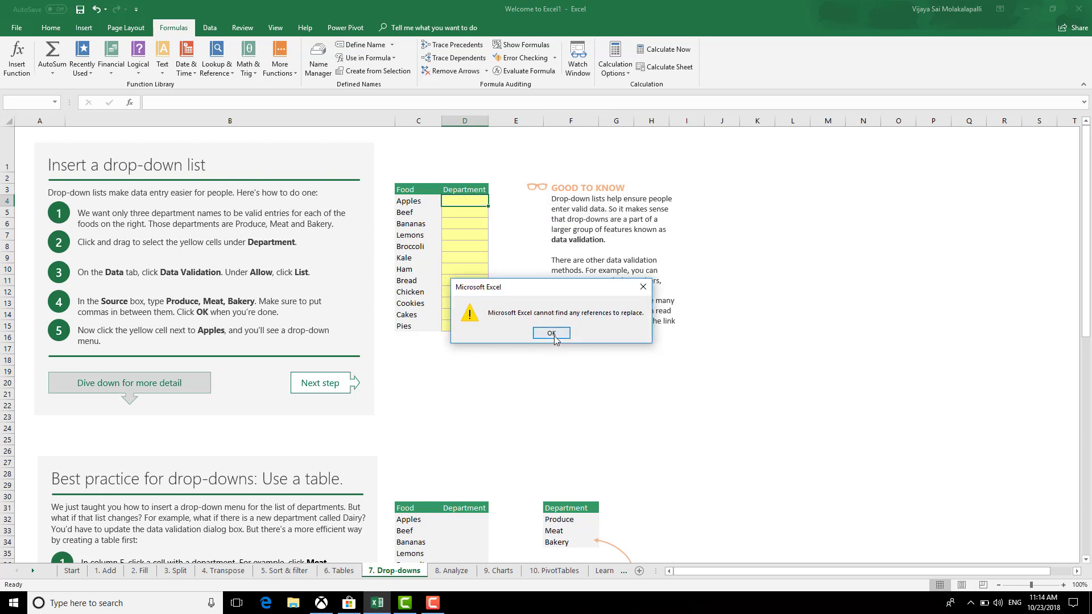
click(551, 333)
click(545, 369)
click(532, 278)
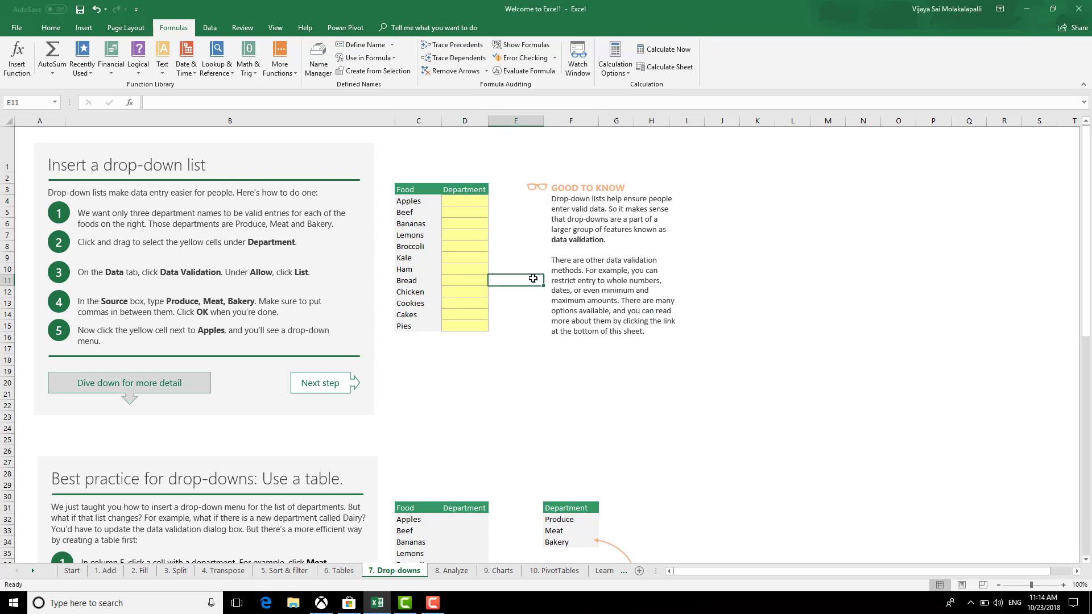
click(460, 204)
scroll(579, 341, down, 4)
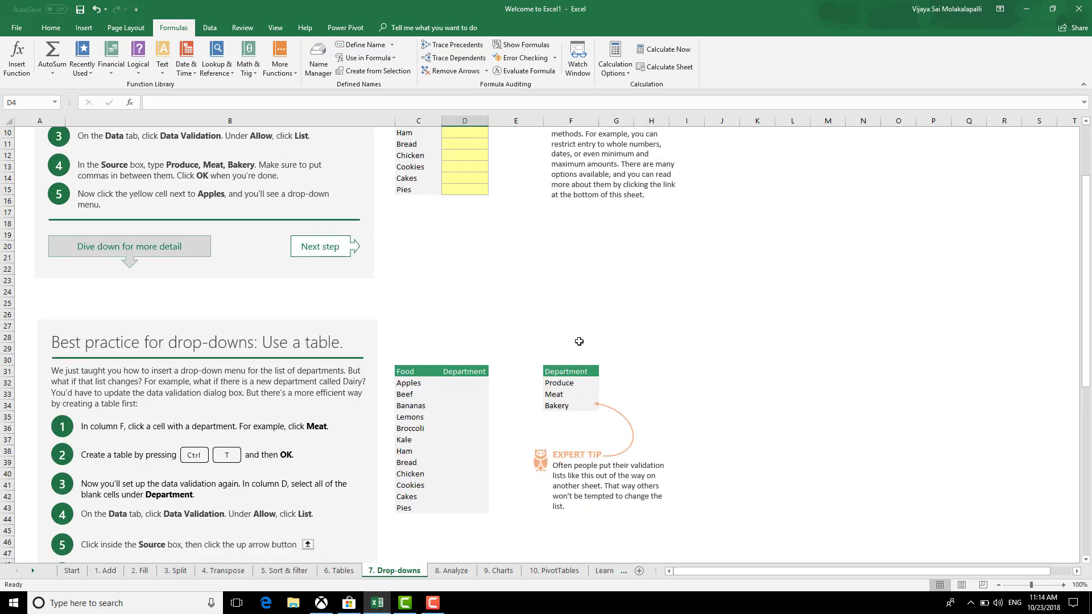
scroll(387, 156, up, 4)
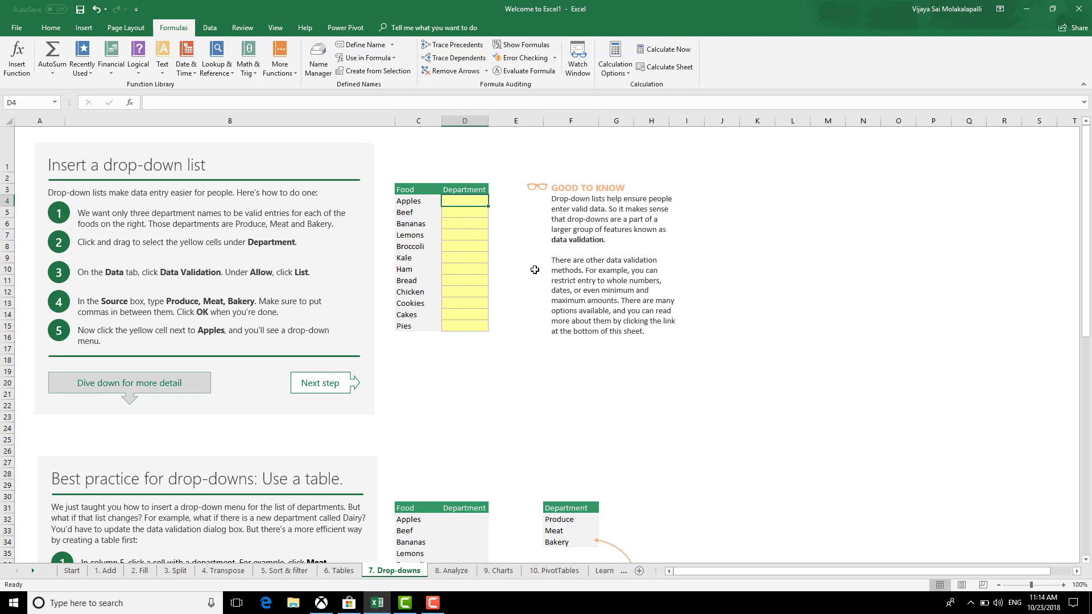
Select the Food column, look over the ribbon tabs, and open the Data Validation options
drag(405, 189, 422, 325)
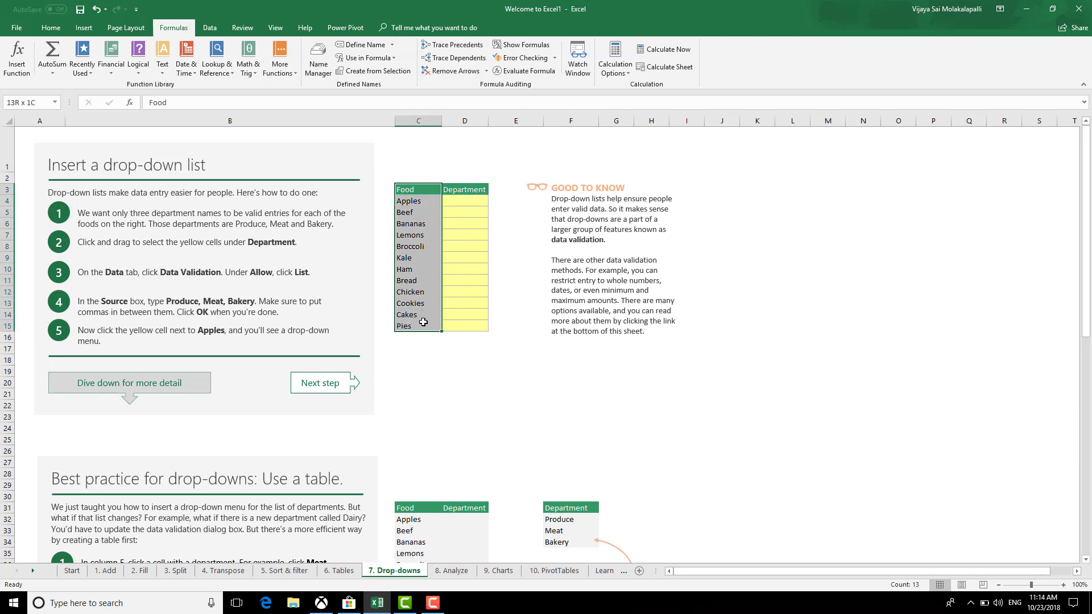
click(210, 27)
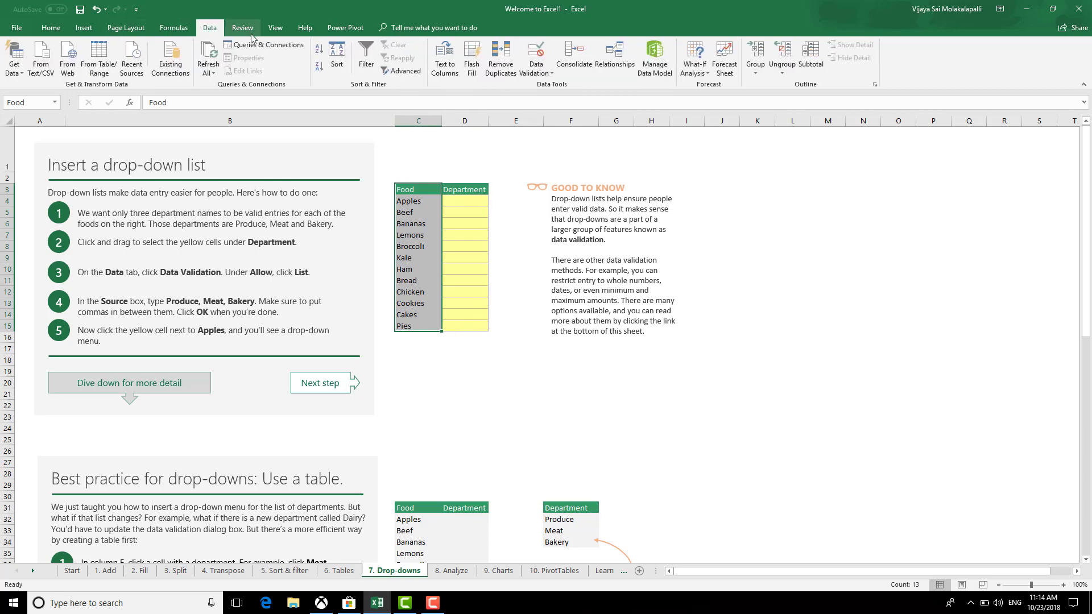
click(172, 29)
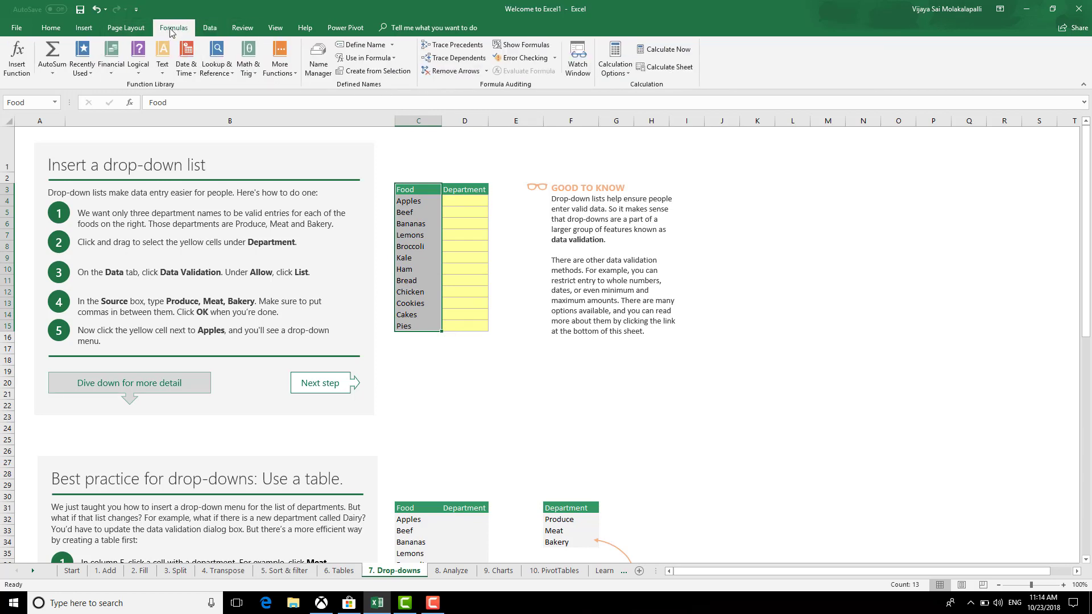
click(50, 28)
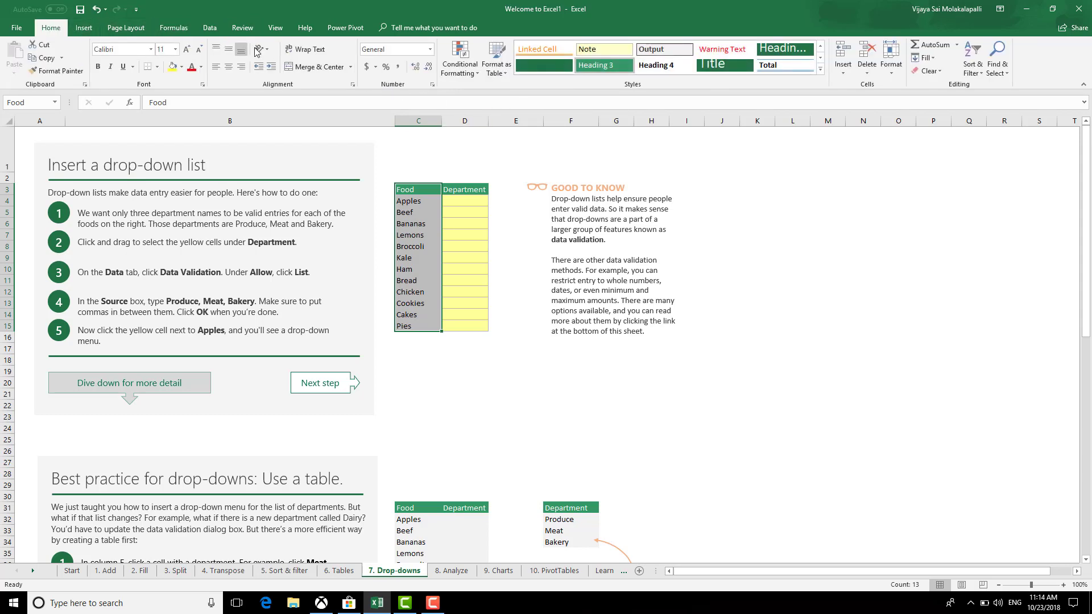
click(83, 27)
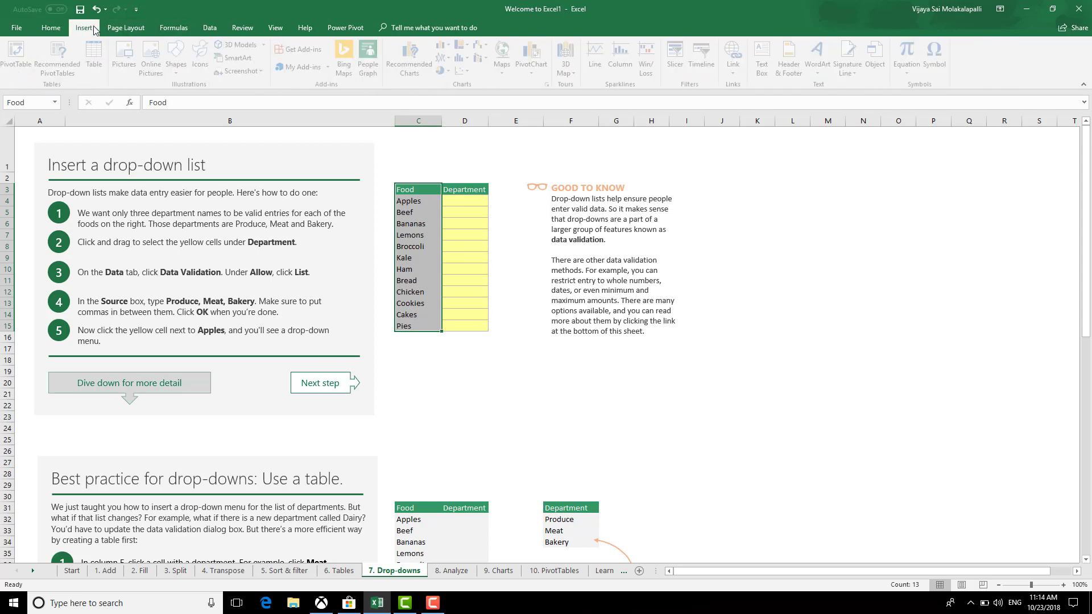
click(125, 29)
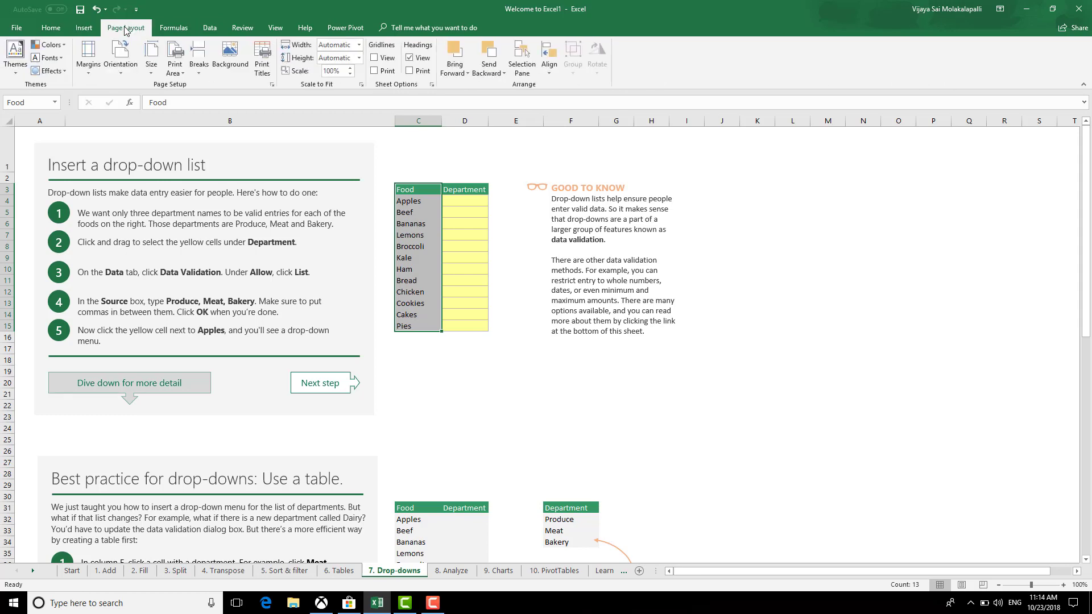
click(171, 28)
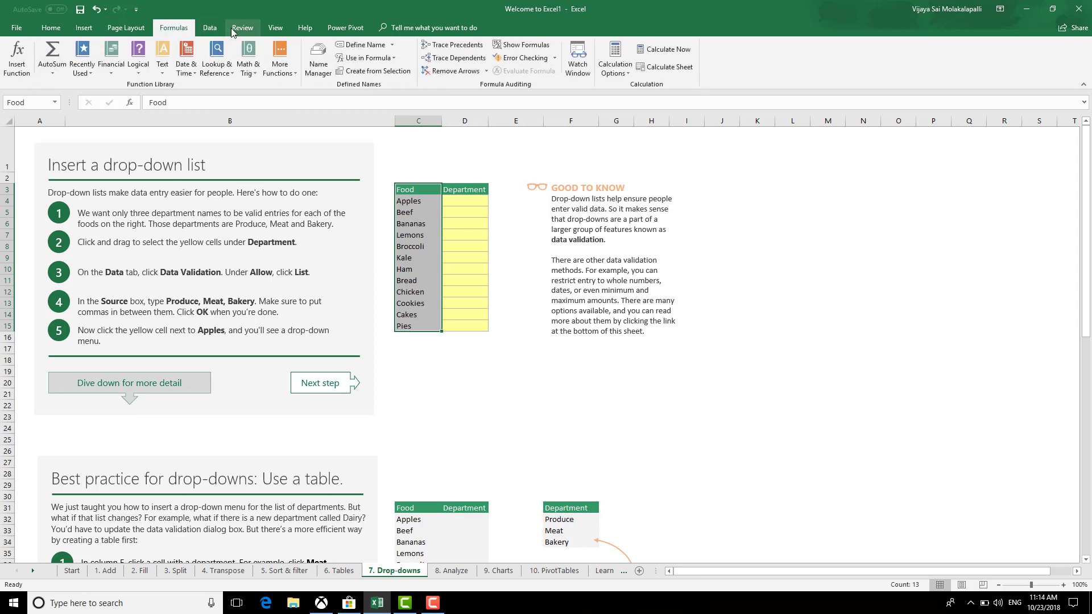
click(214, 29)
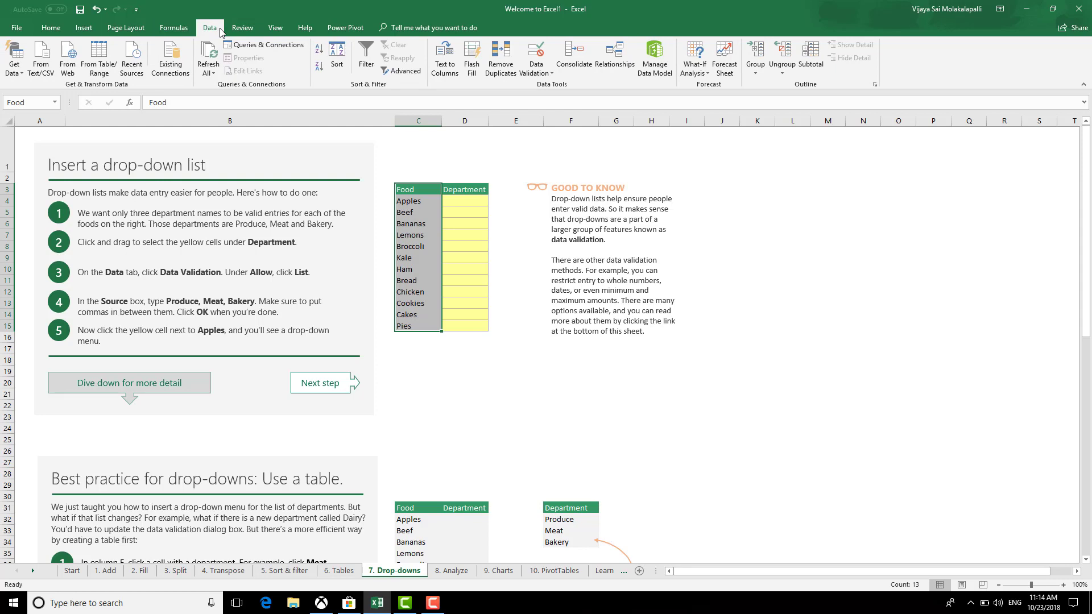
click(543, 75)
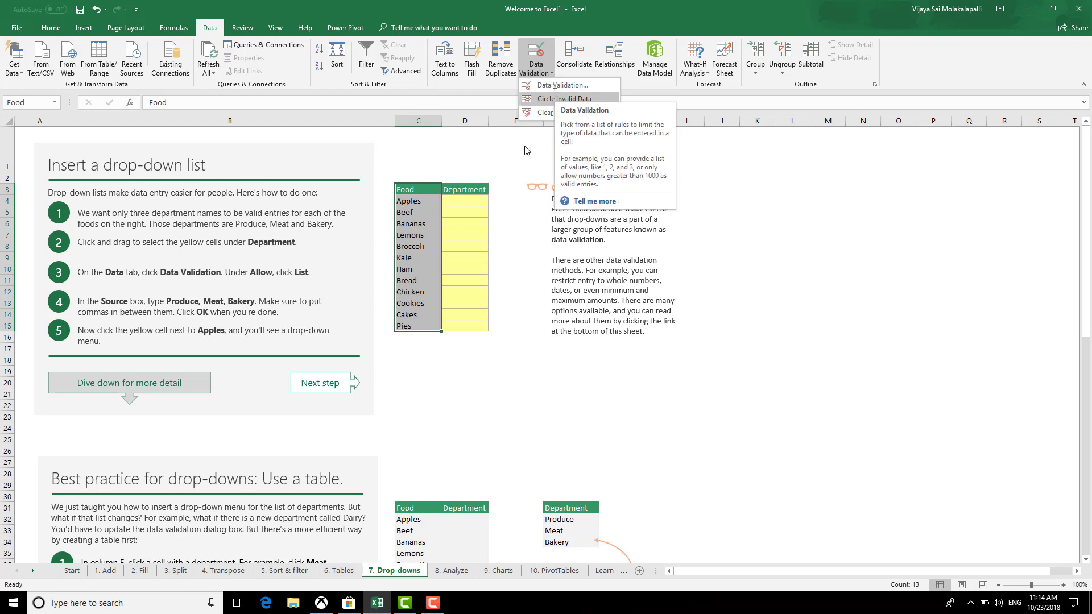
Apply List data validation to the Food cells with source C4:C15 (Apples through Pies)
click(565, 86)
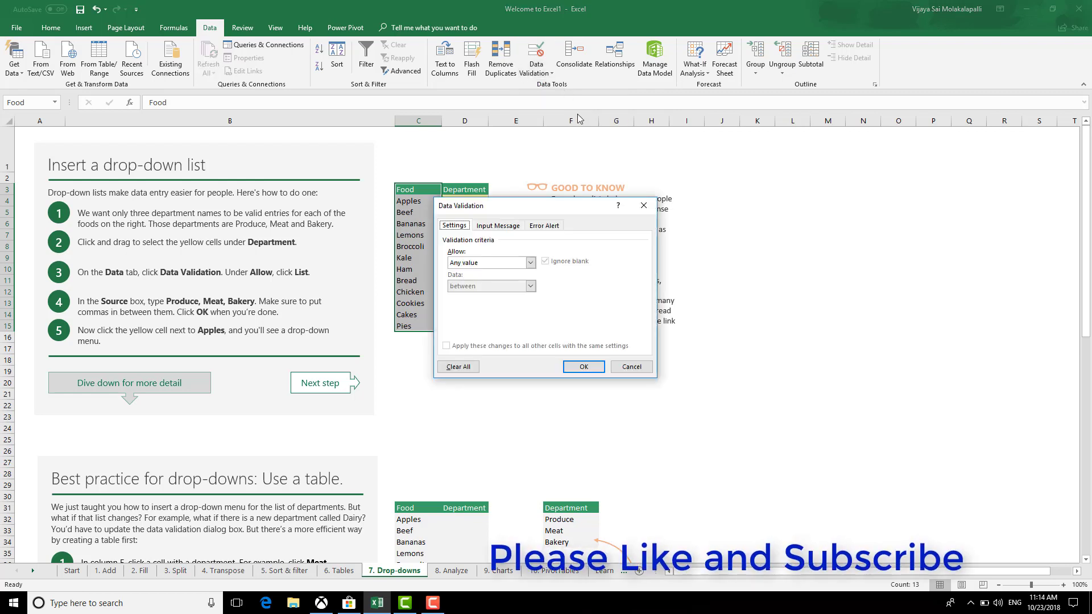
click(530, 262)
click(463, 296)
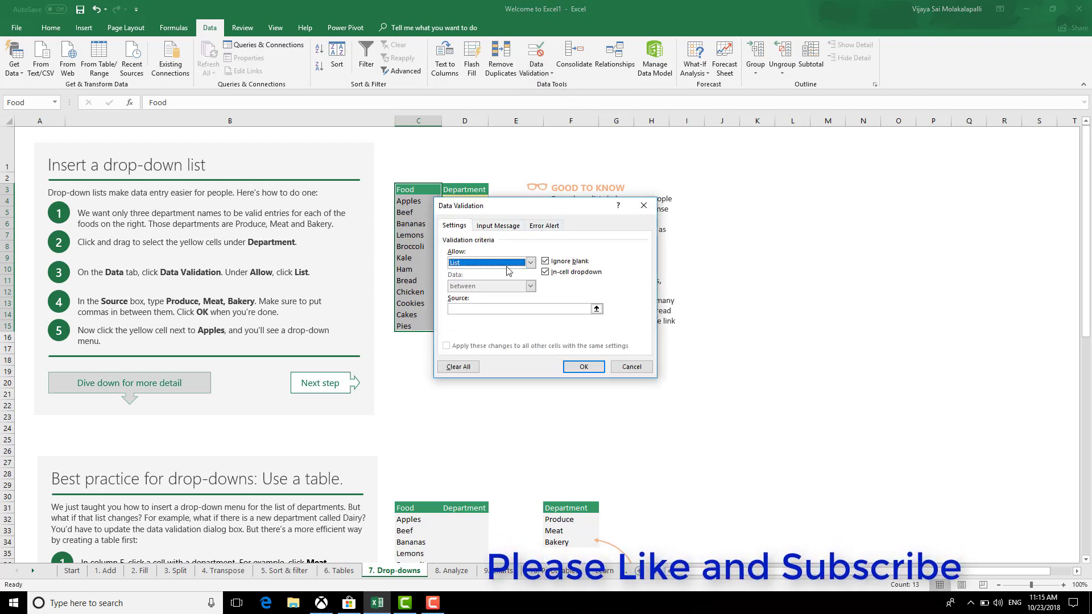
click(596, 309)
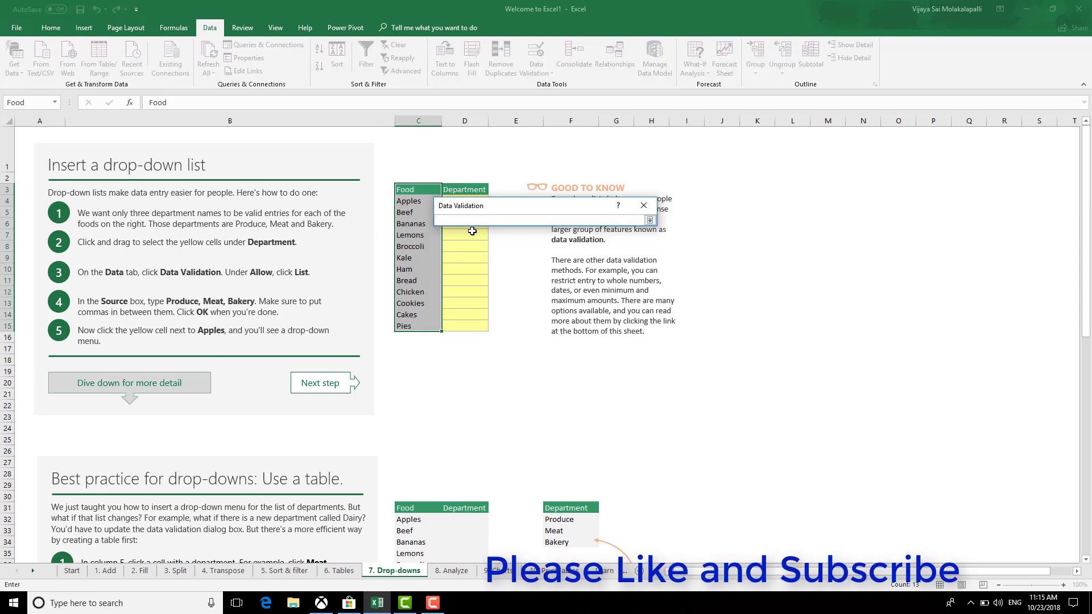
drag(409, 203, 412, 322)
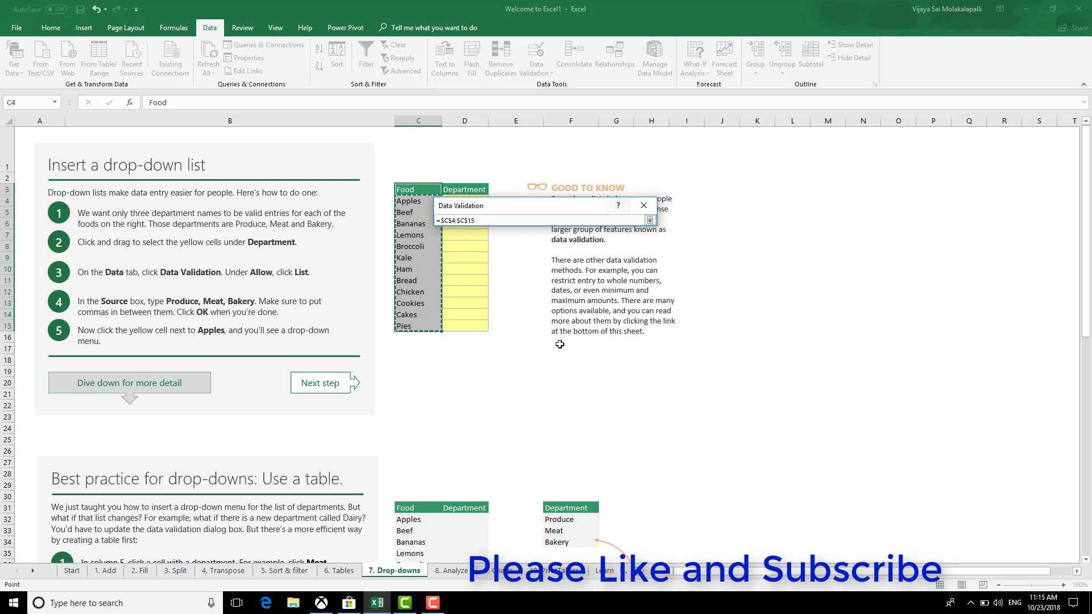
key(Return)
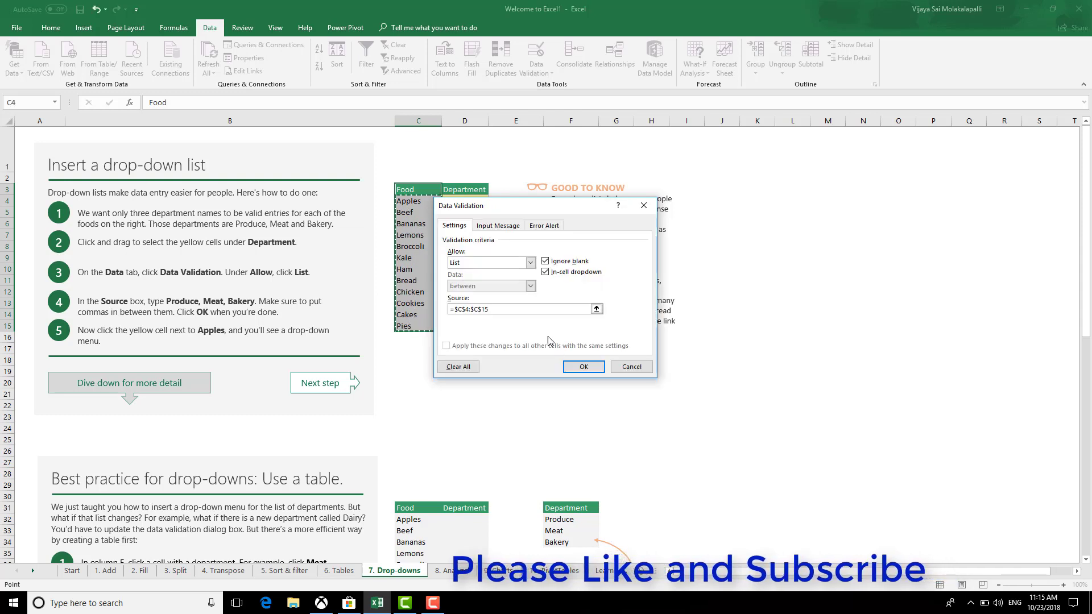
click(583, 367)
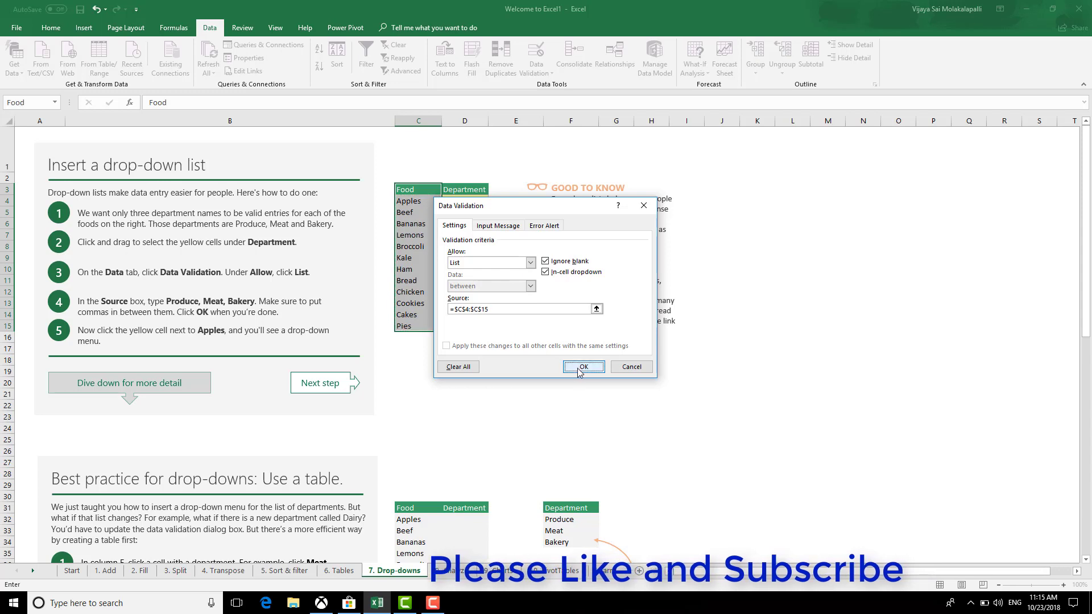
Try the Alt+Down drop-down in D4 and dismiss the empty list
click(461, 202)
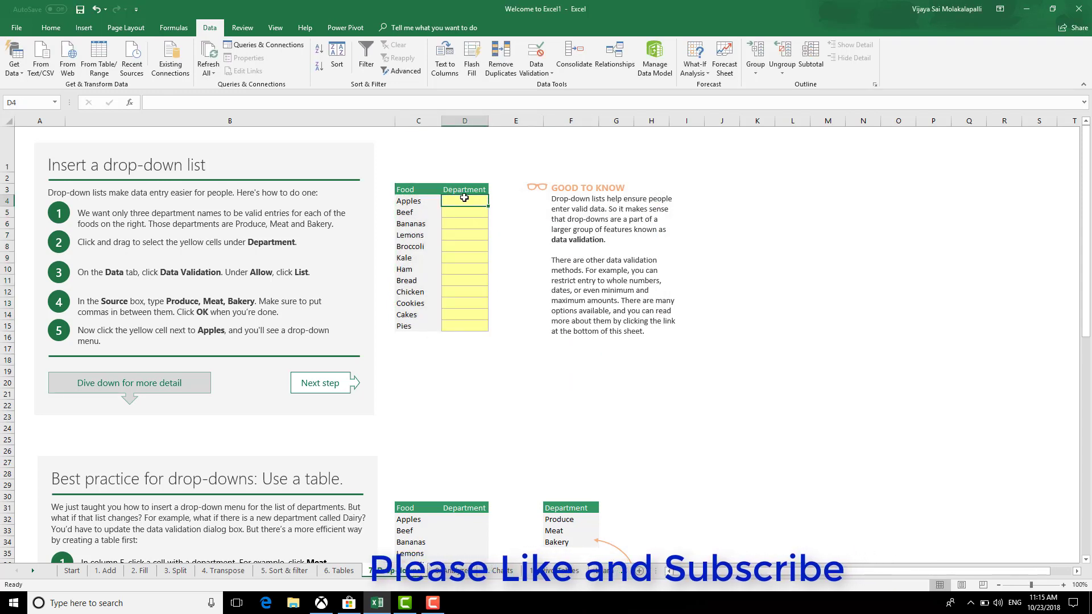
key(alt+Down)
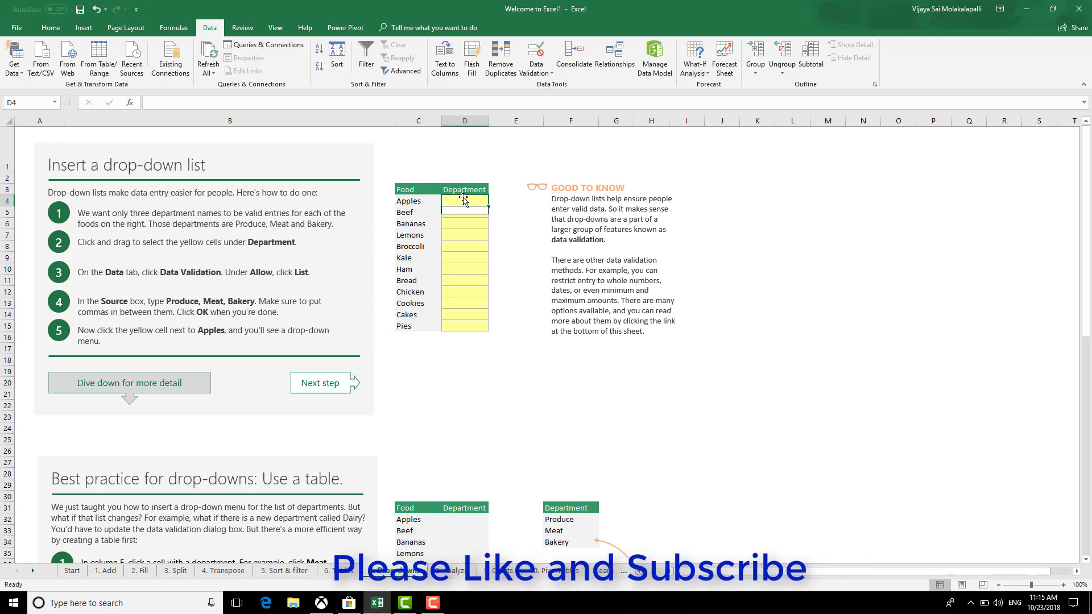
key(Escape)
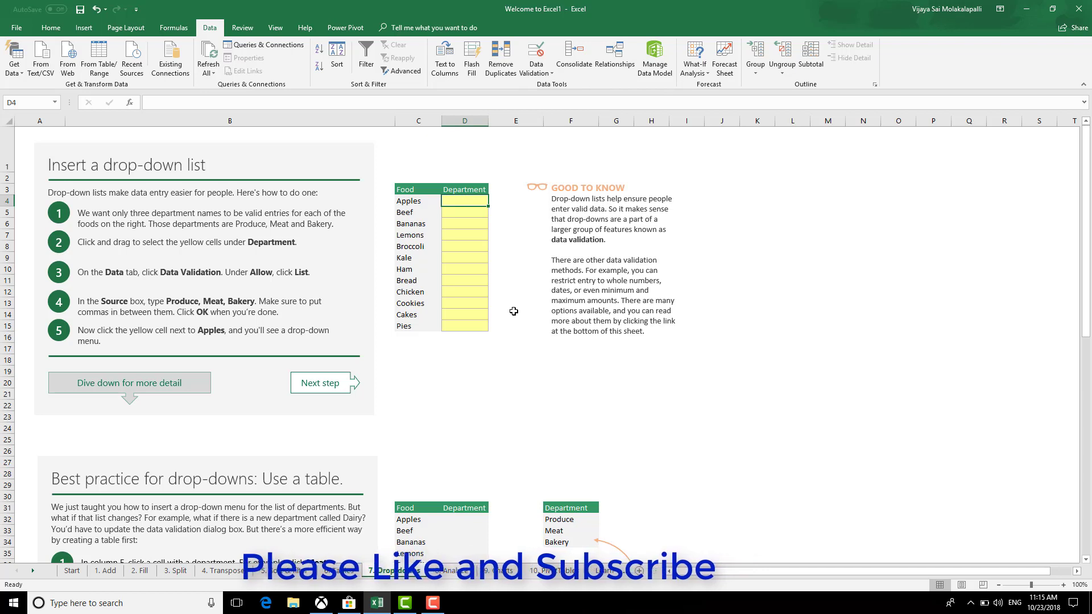
Pick Broccoli from C4's drop-down list, then undo so C4 reads Apples again
click(419, 205)
click(446, 201)
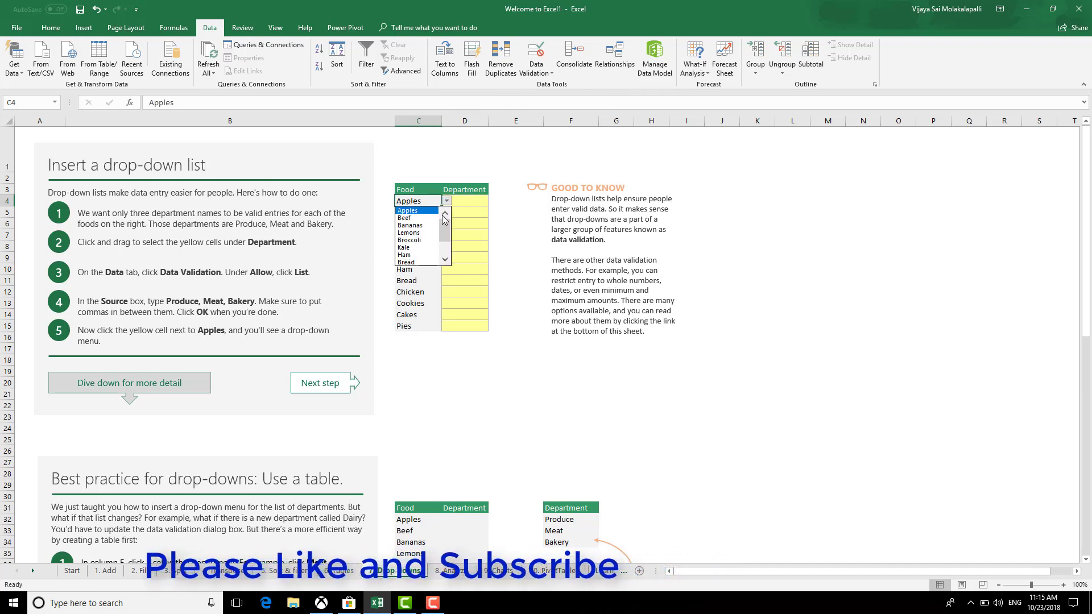
click(412, 240)
key(ctrl+z)
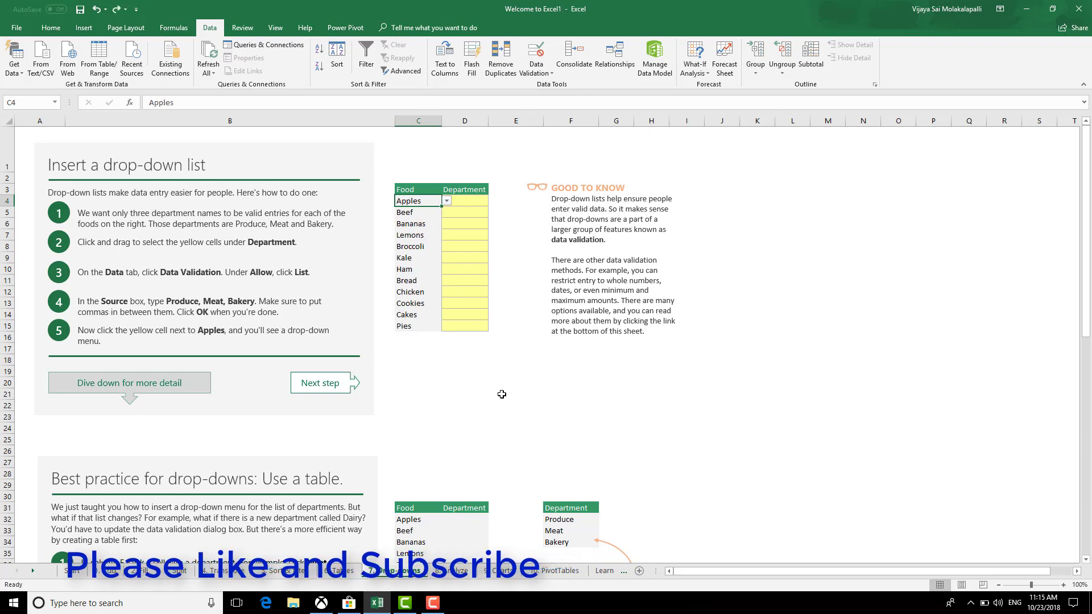
Select the Food entries C4:C15, then move on to the 8. Analyze sheet
click(501, 393)
drag(423, 202, 421, 327)
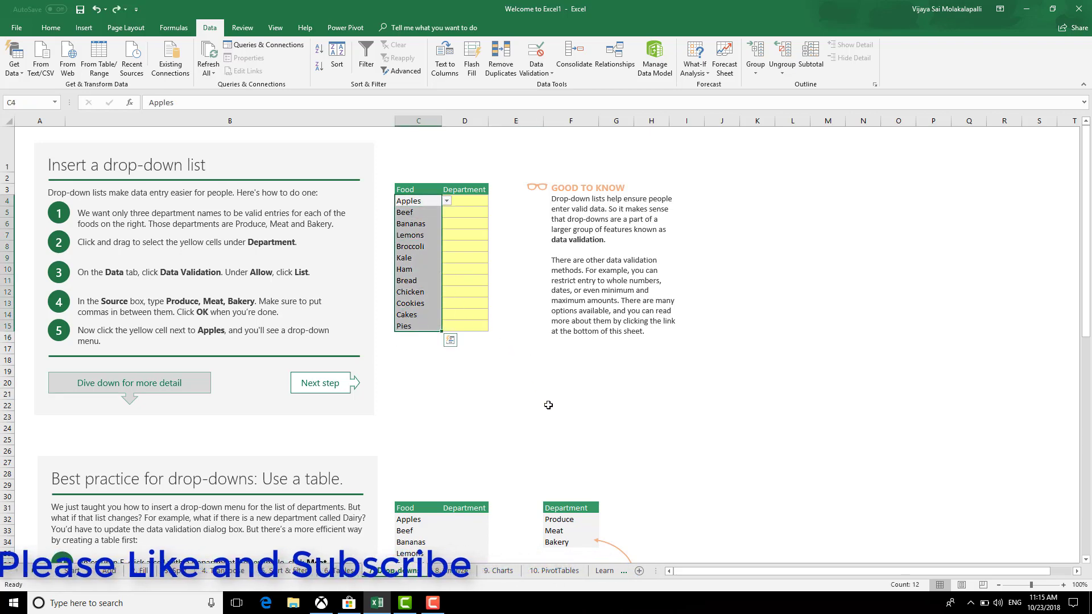
scroll(545, 408, down, 8)
scroll(545, 409, up, 8)
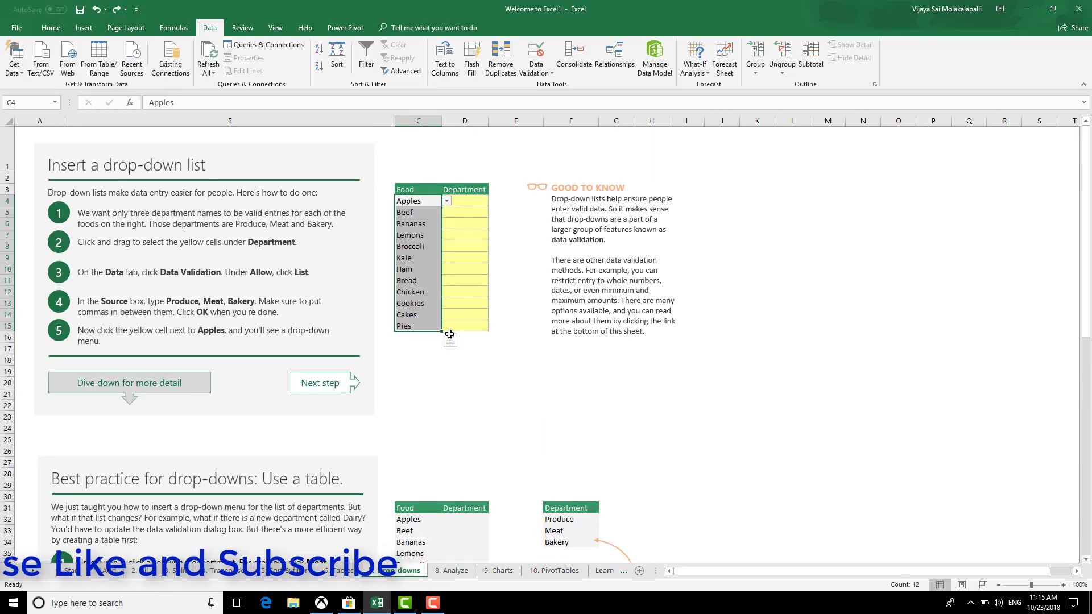
scroll(555, 474, down, 3)
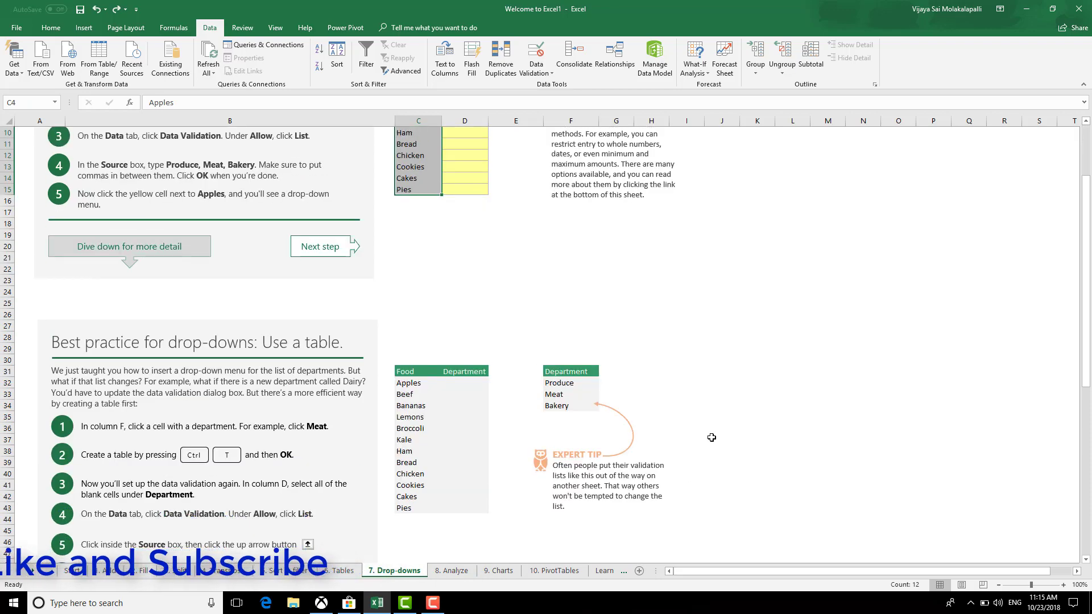
scroll(712, 438, down, 13)
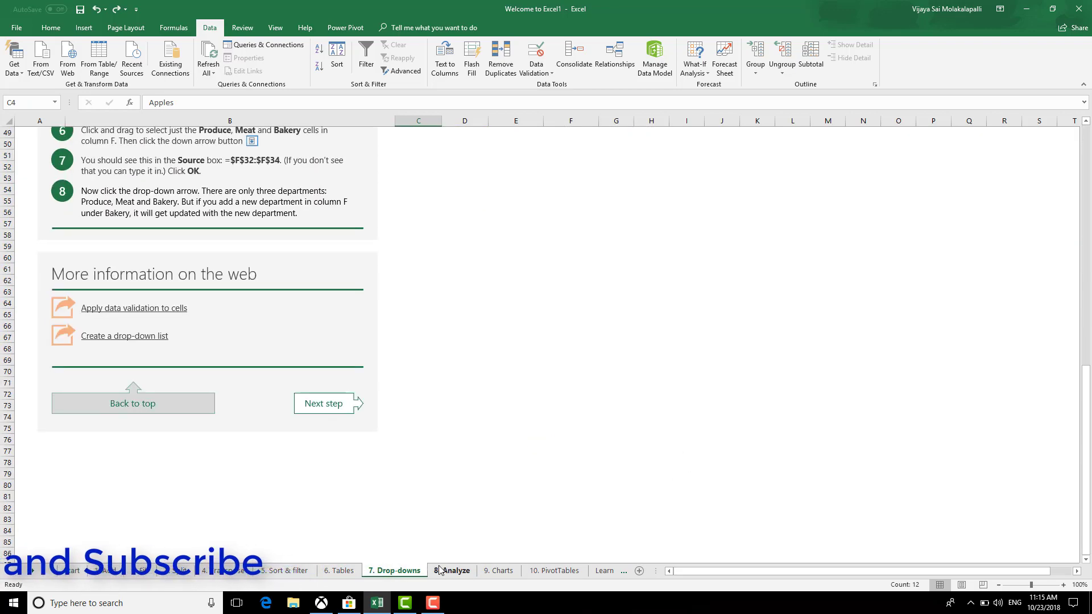
click(452, 570)
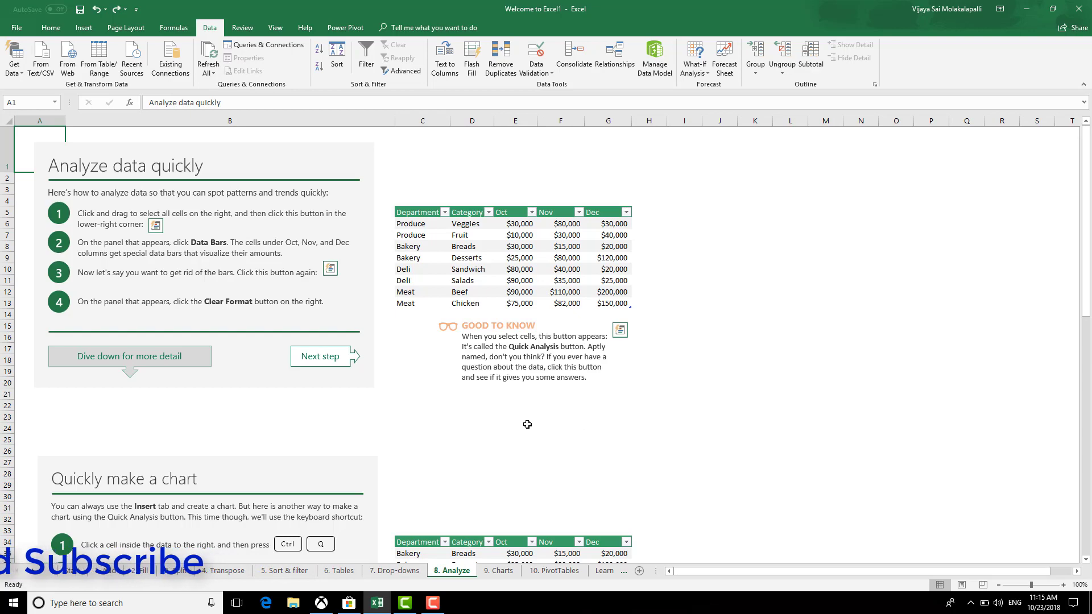
Scroll through the Analyze sheet and select the Oct–Dec amounts in E6:G13
scroll(557, 442, down, 5)
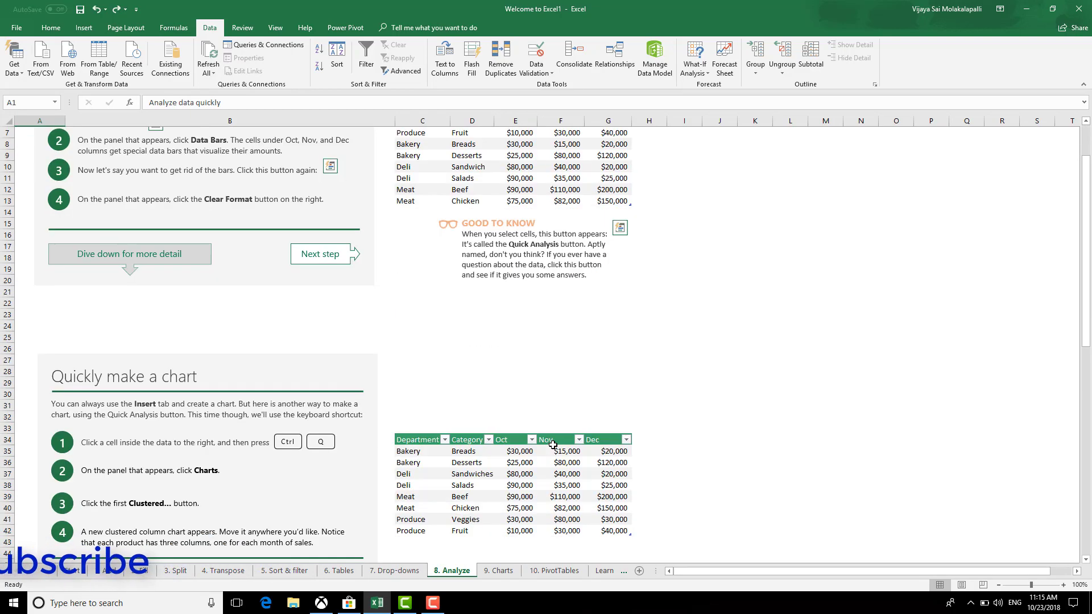
scroll(552, 445, up, 4)
scroll(552, 445, up, 1)
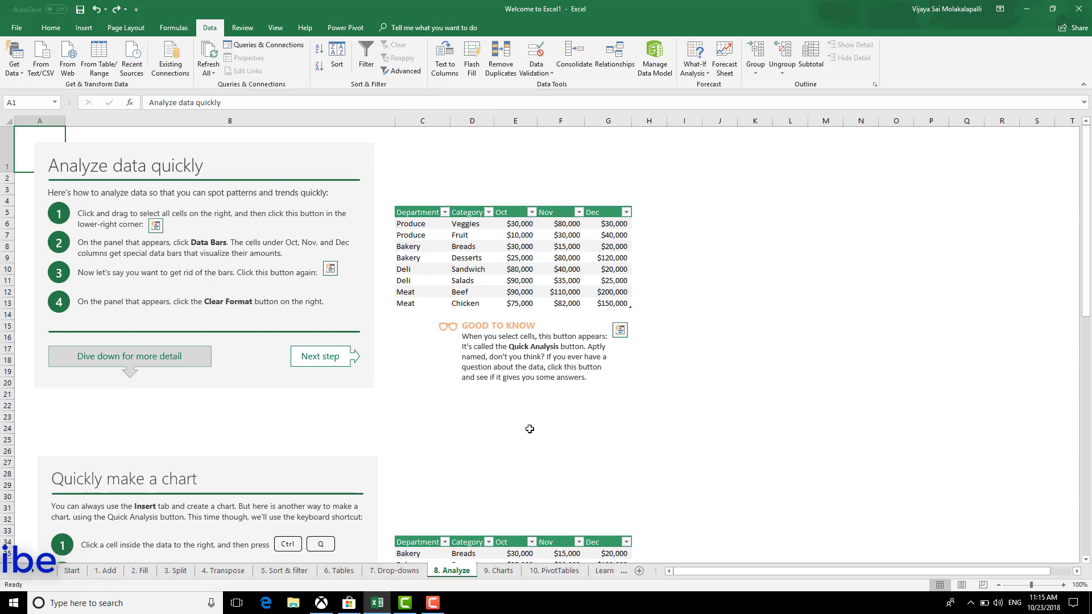
scroll(530, 429, down, 19)
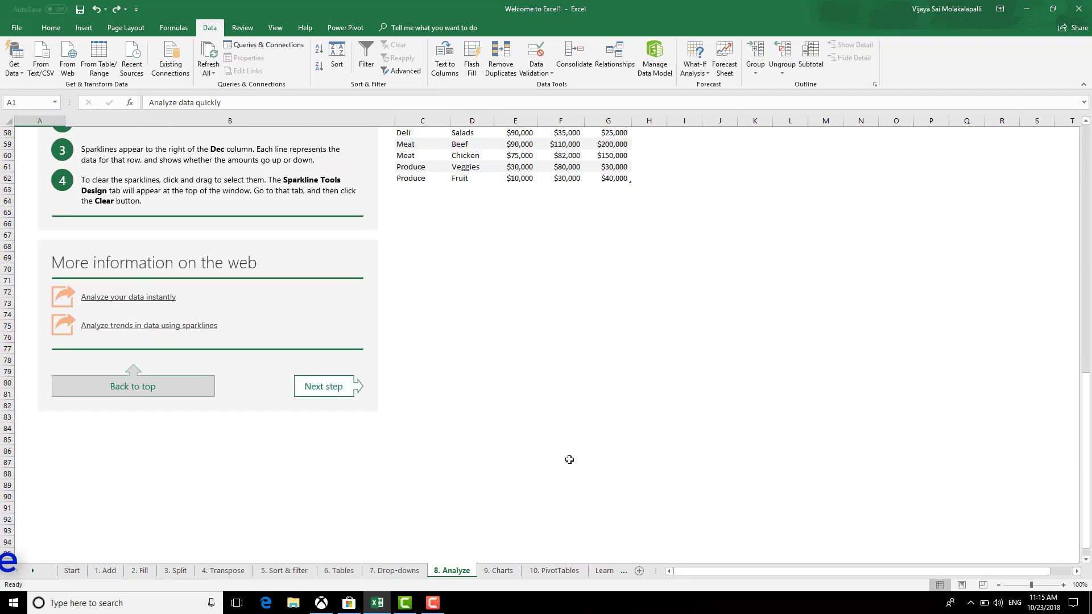
scroll(569, 460, up, 15)
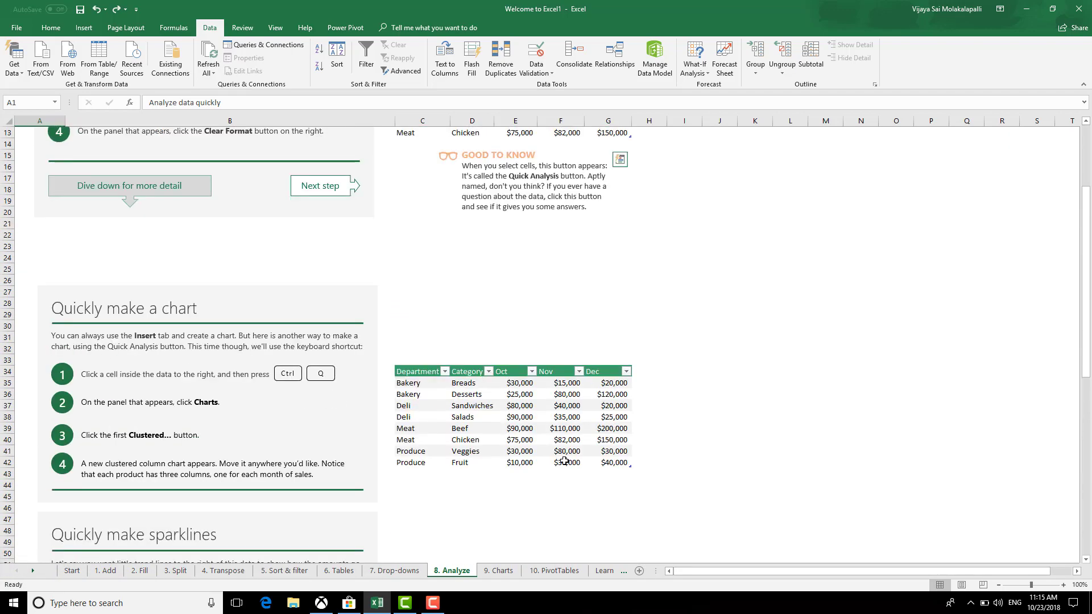
scroll(613, 438, up, 4)
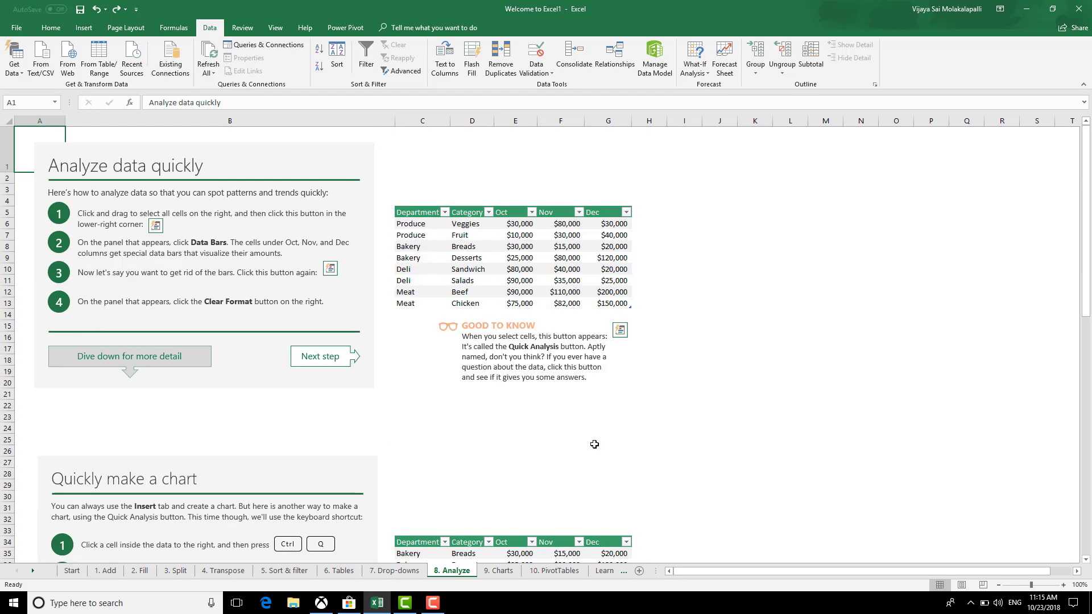
drag(508, 228, 622, 304)
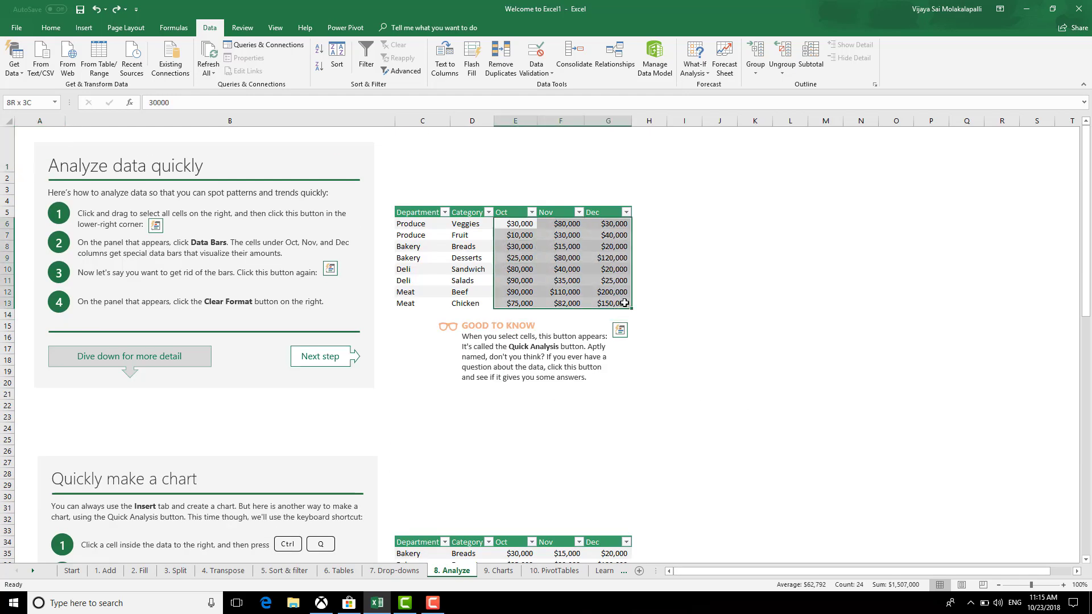
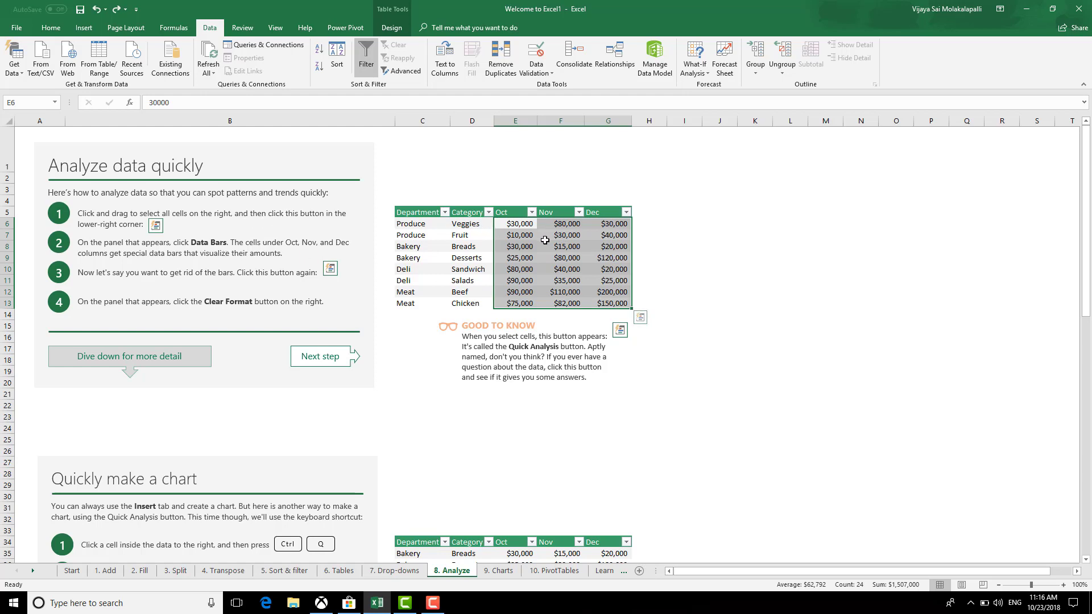
Try data bars, then a red-green colour scale, on E6:G13 via Quick Analysis, and undo both
click(640, 317)
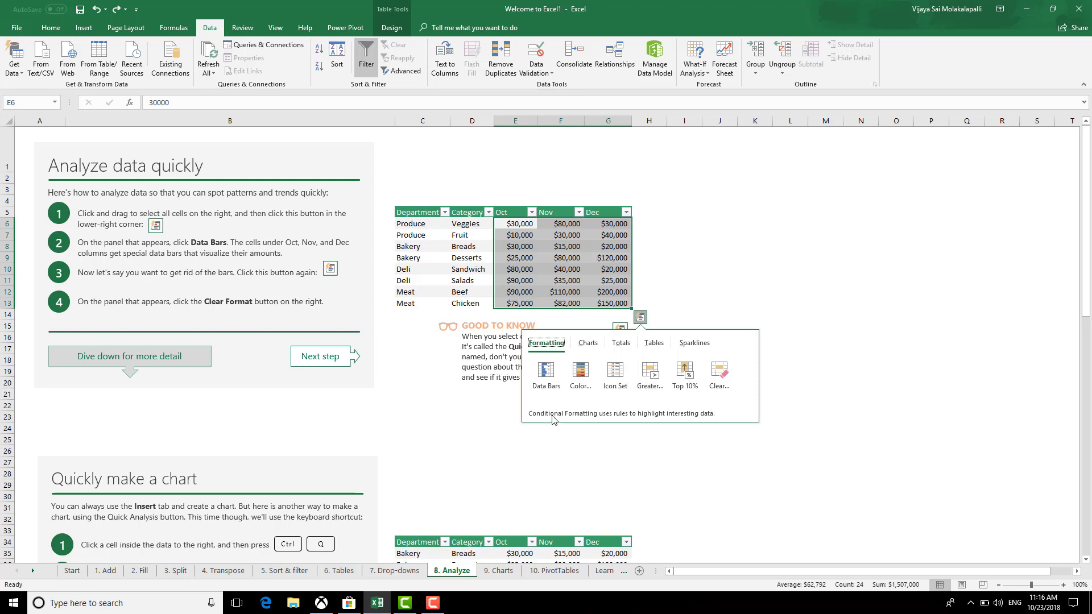
click(550, 377)
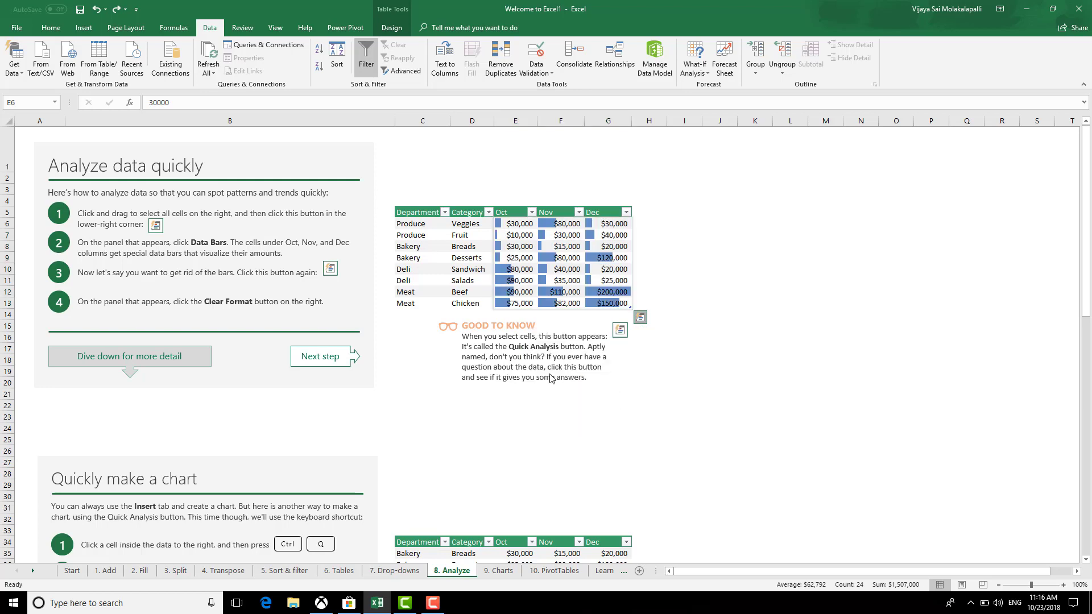
click(640, 317)
click(580, 381)
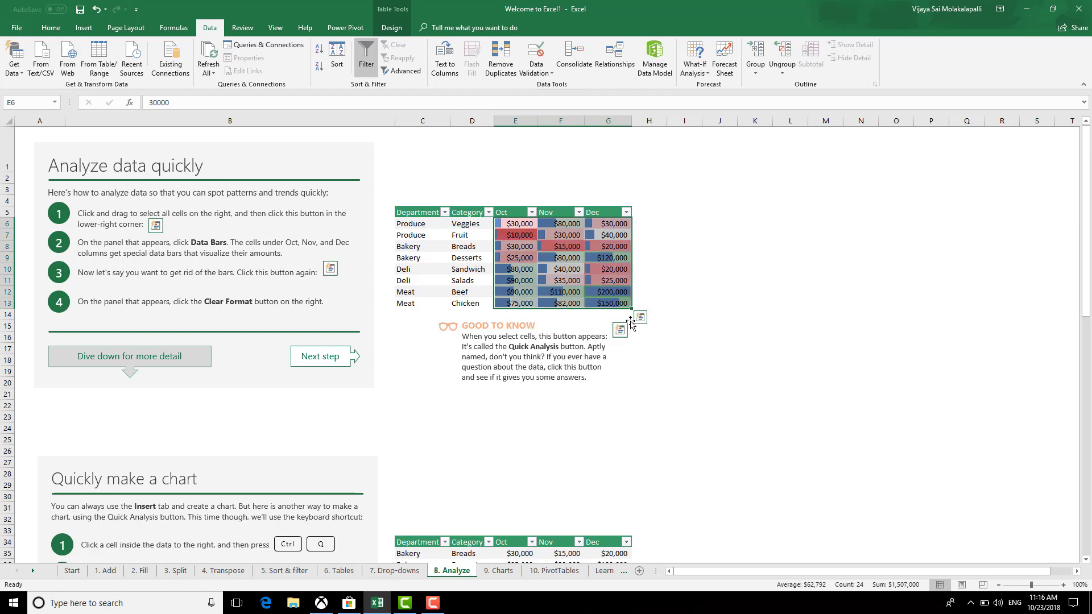
click(640, 395)
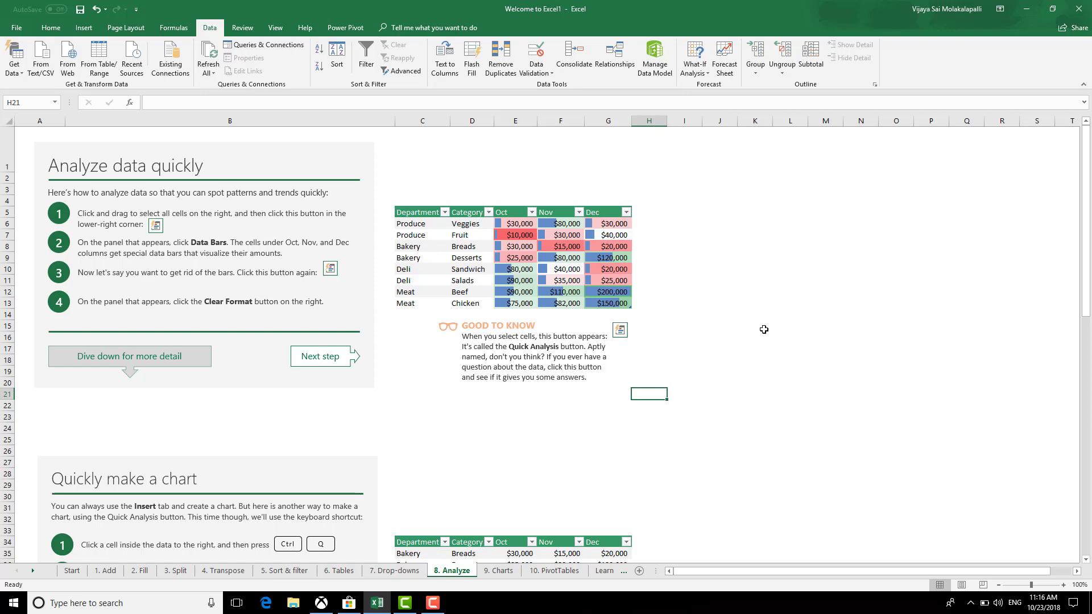
key(ctrl+z)
key(ctrl+z)
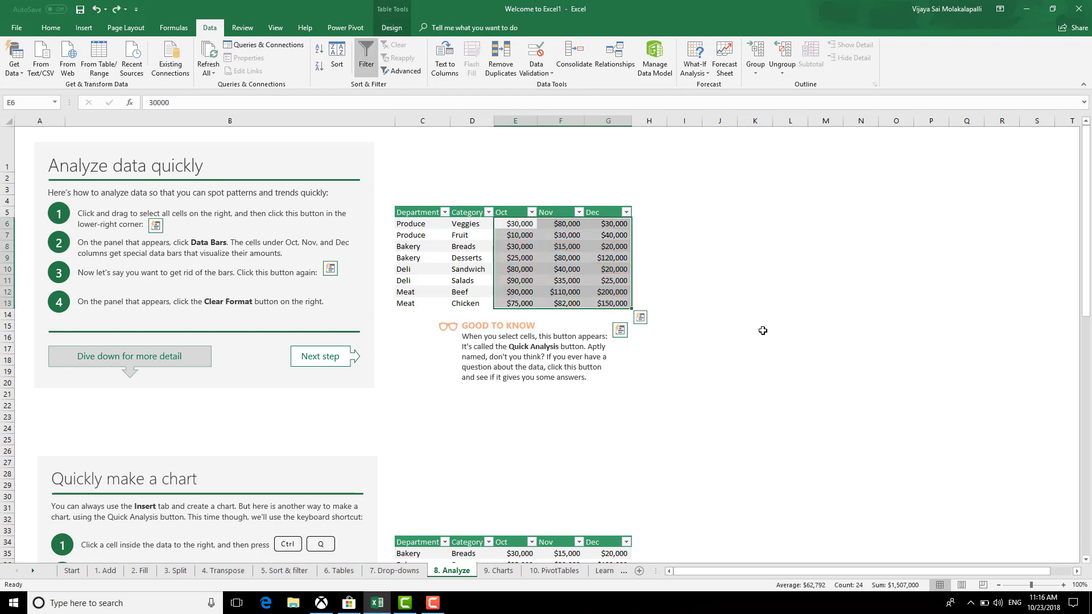
Reapply blue data bars to the Oct–Dec amounts in E6:G13
click(639, 317)
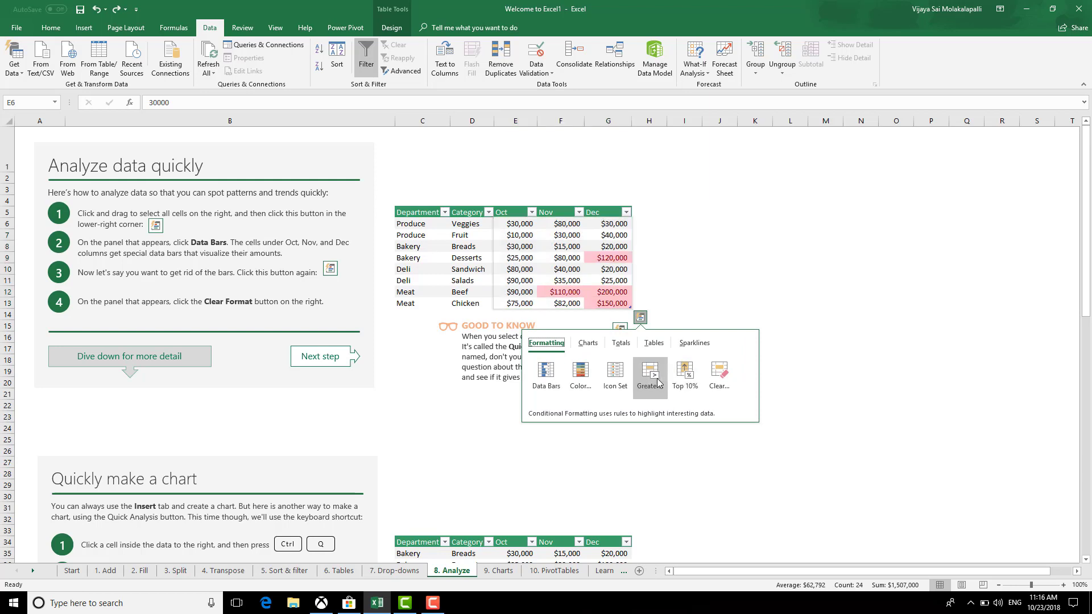
click(558, 382)
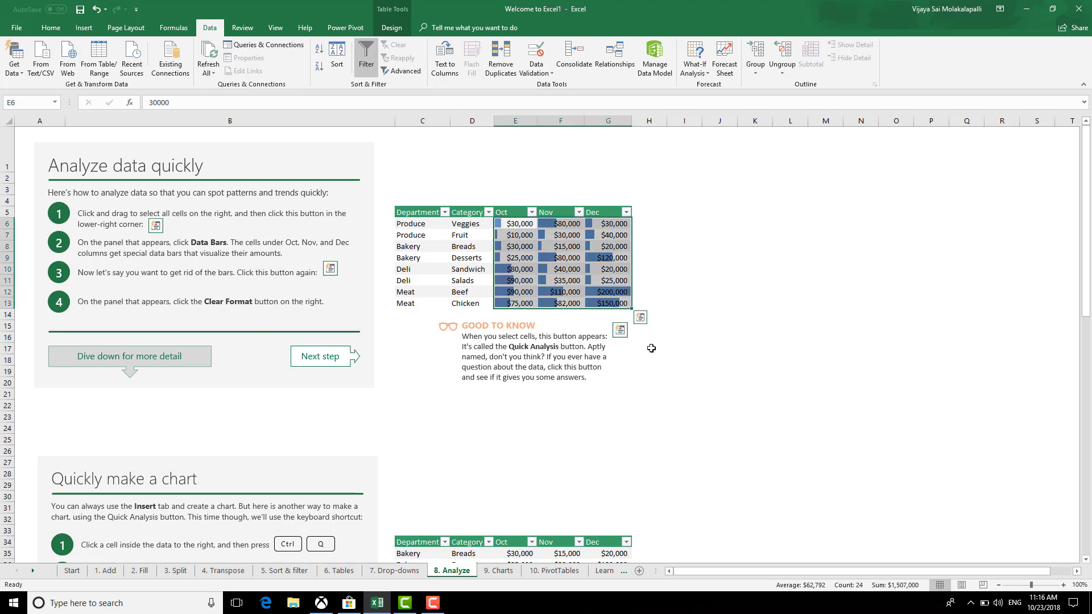
click(688, 409)
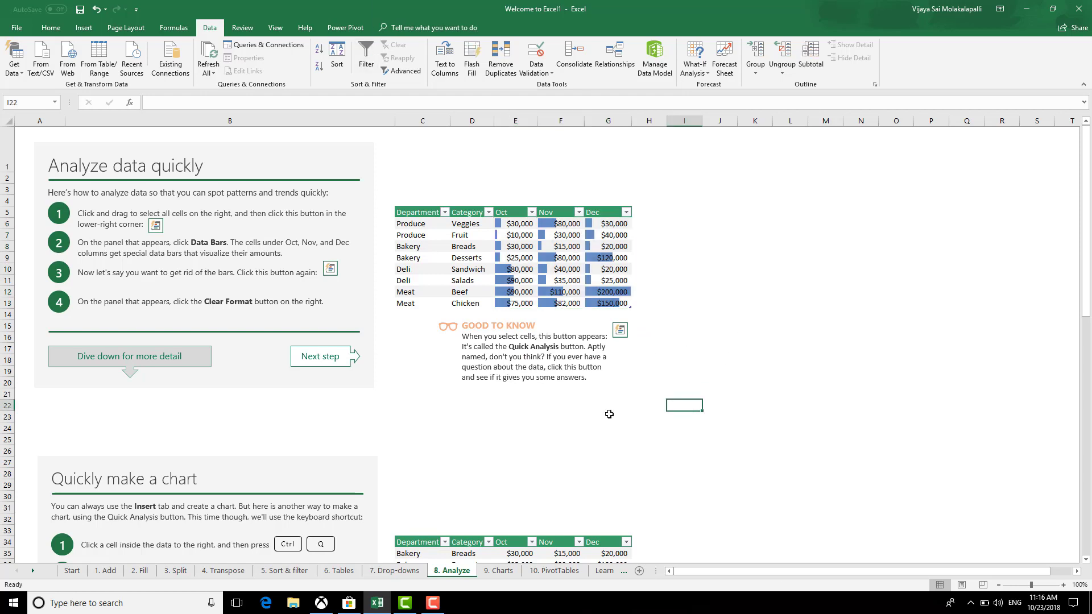
scroll(642, 455, down, 5)
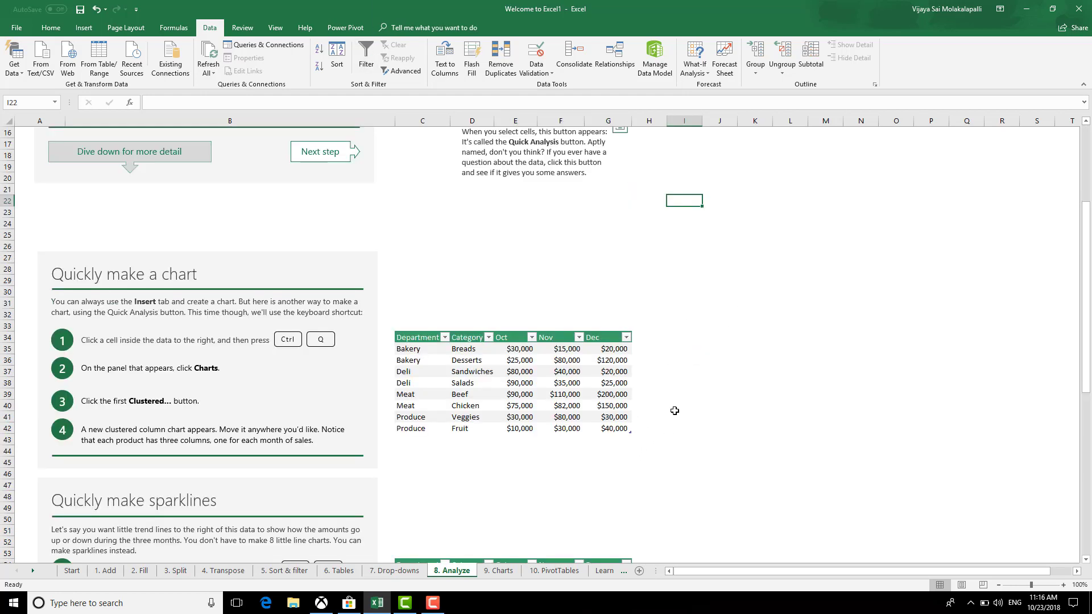
Insert a clustered column chart of the second table's Oct–Dec amounts with Ctrl+Q and move it beside the table
scroll(647, 412, down, 1)
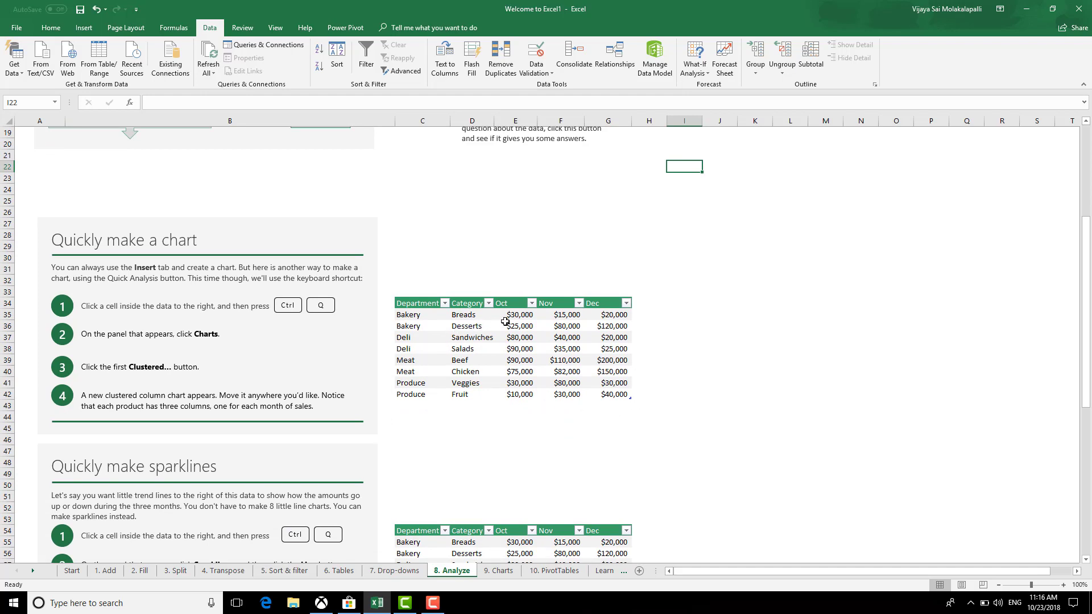
click(470, 315)
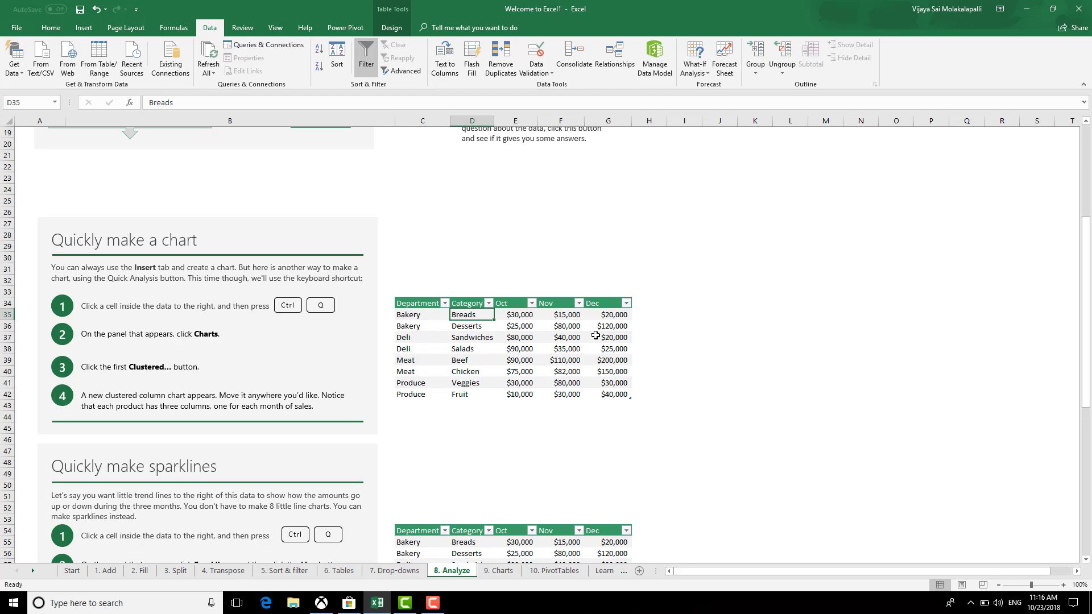
key(ctrl+q)
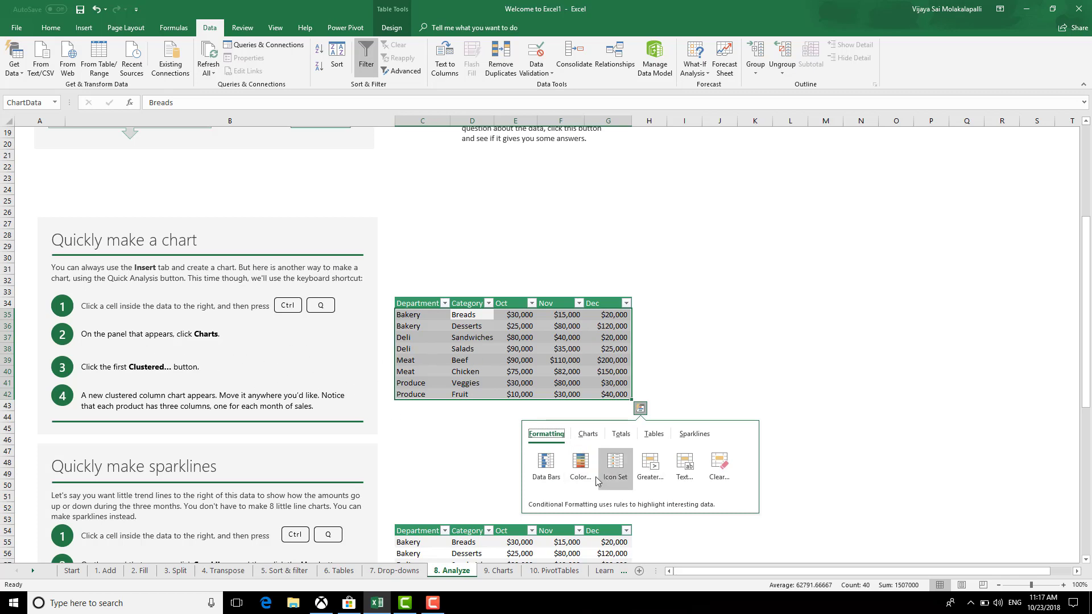
click(589, 436)
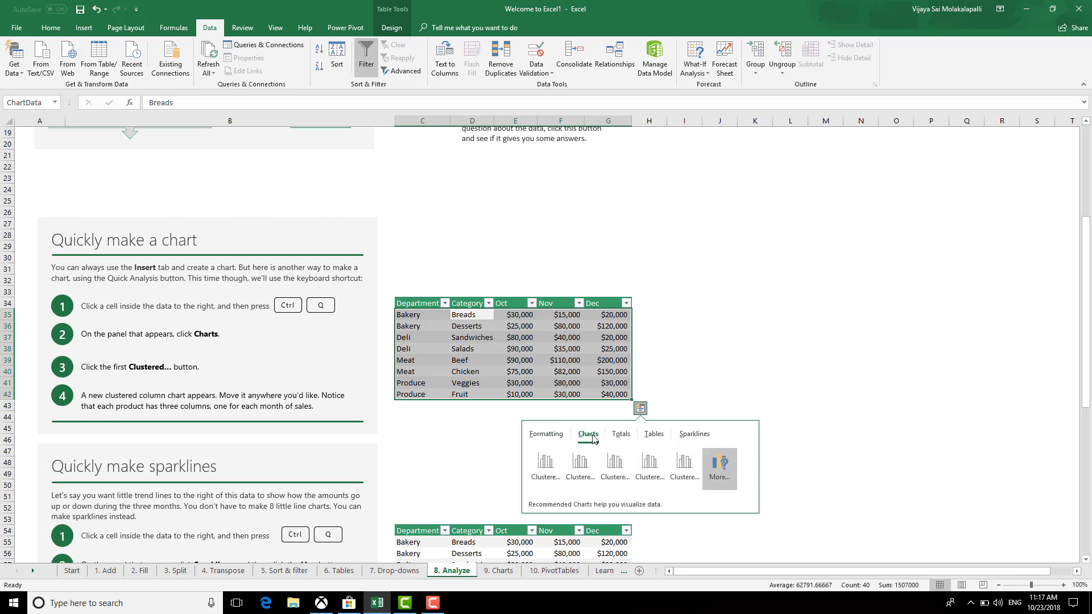
click(551, 479)
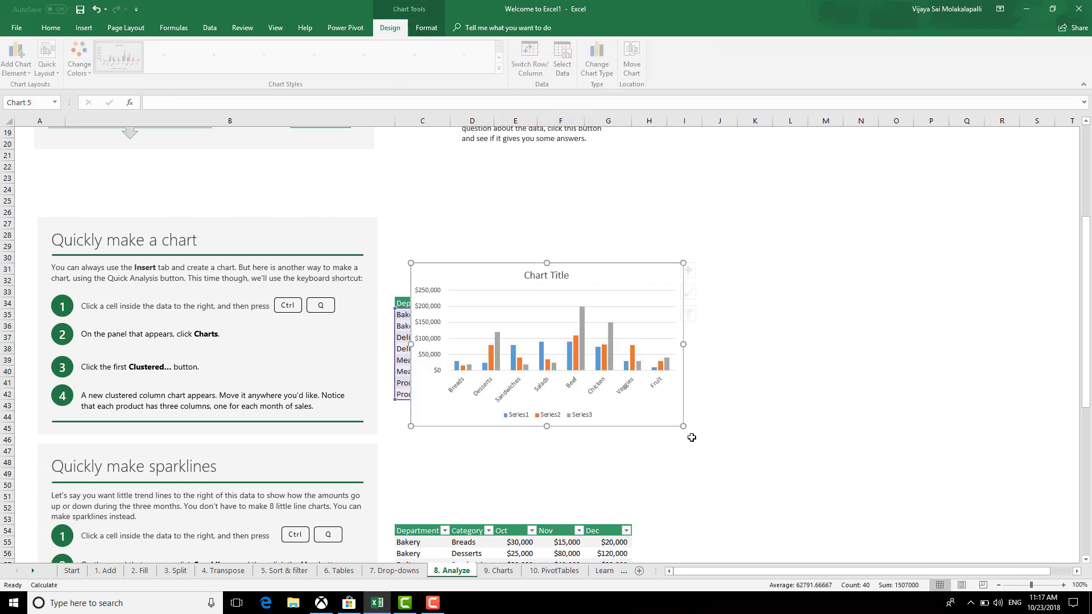
drag(593, 275, 818, 252)
click(810, 438)
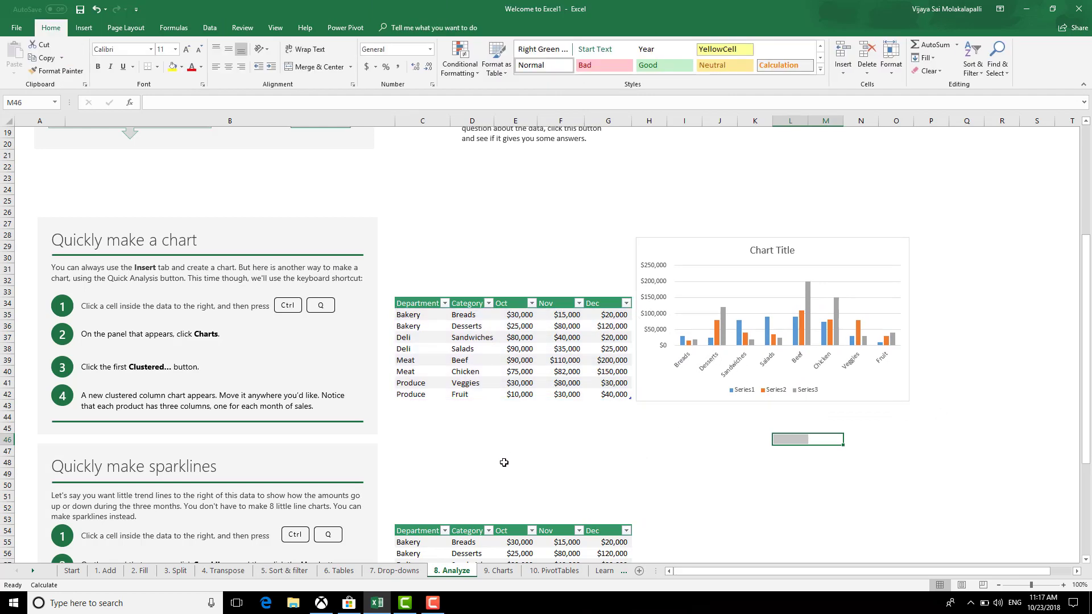
scroll(504, 462, down, 2)
scroll(701, 480, down, 3)
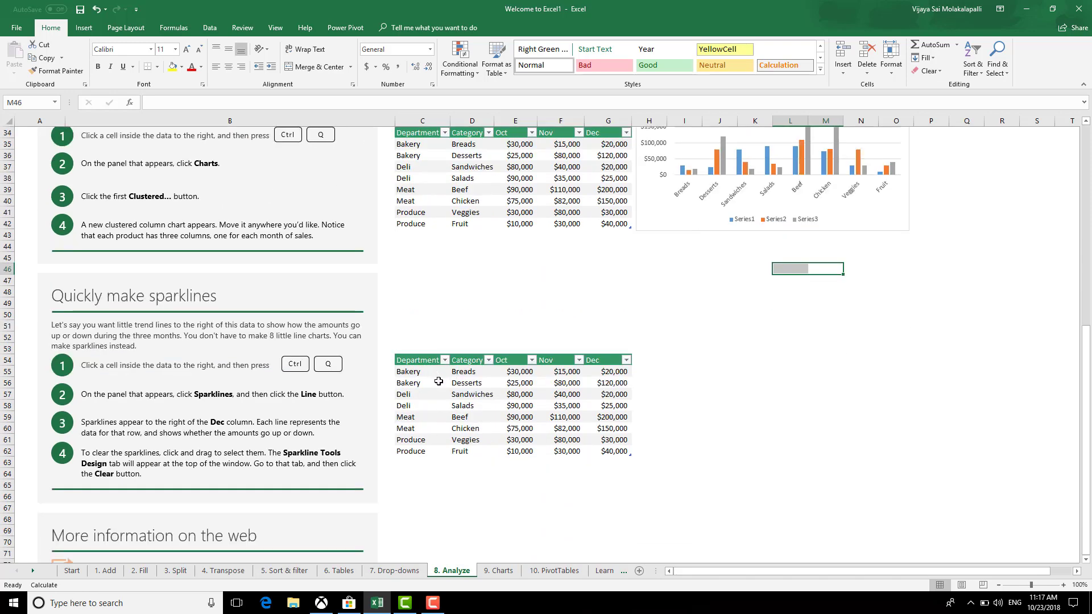
Add line sparklines of the Oct–Dec amounts beside each row of the lower table
click(467, 373)
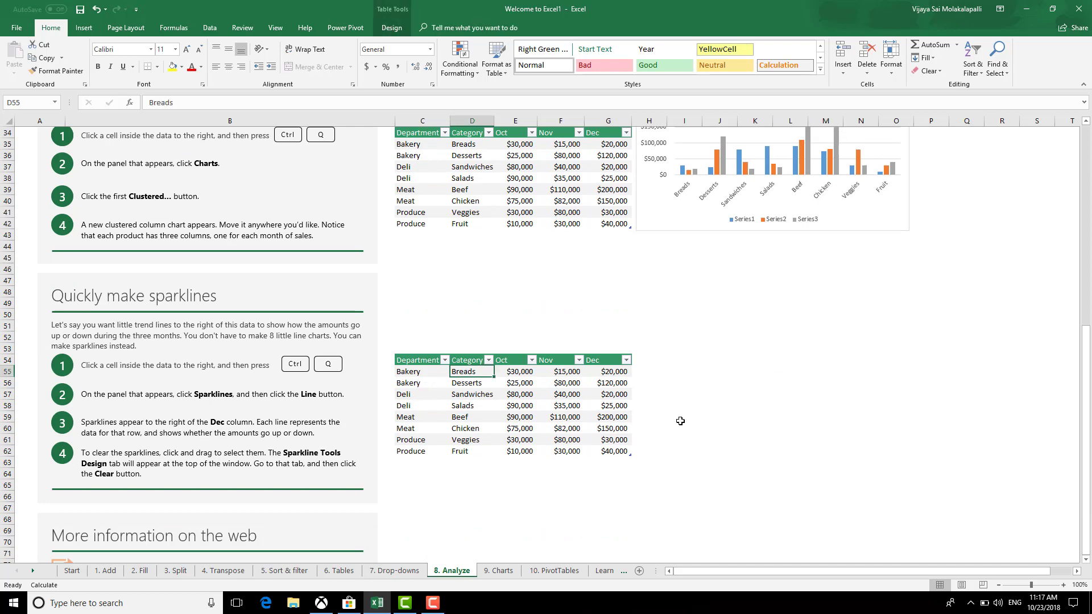
key(ctrl+q)
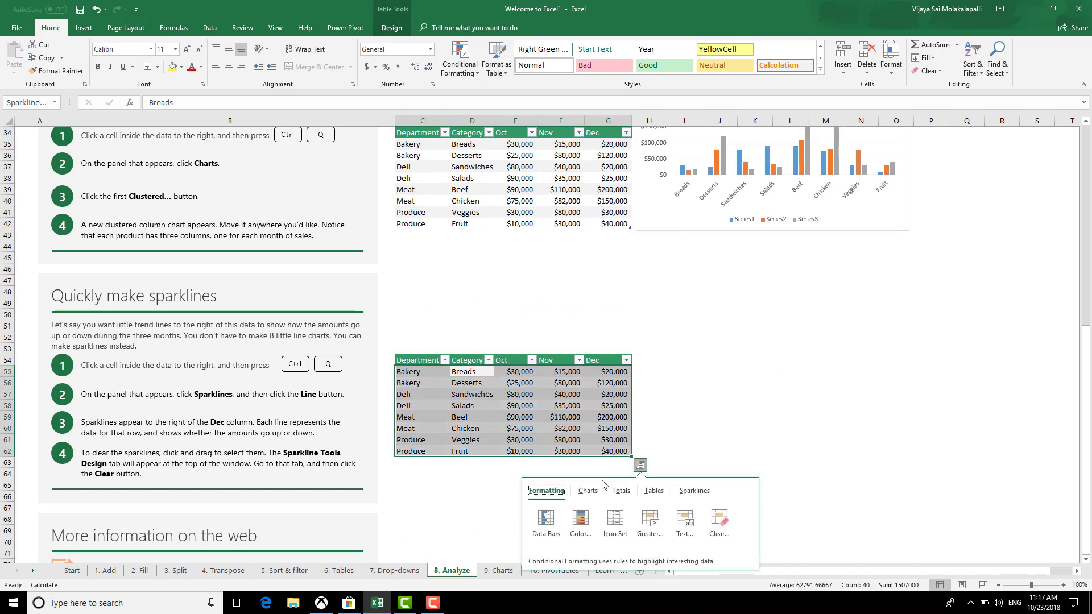
click(685, 492)
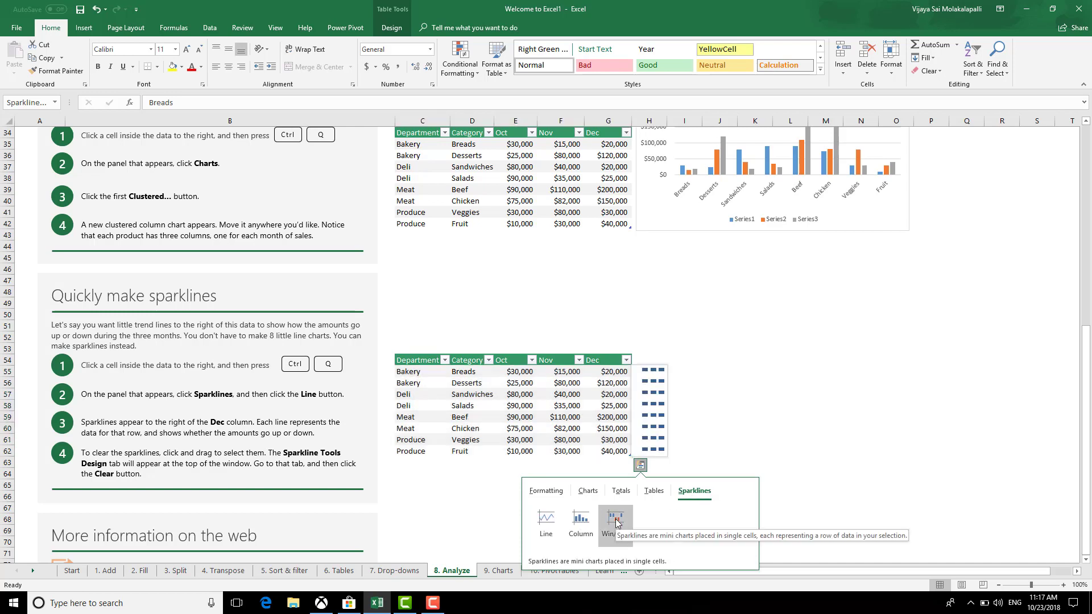
click(546, 520)
click(754, 463)
scroll(701, 512, down, 3)
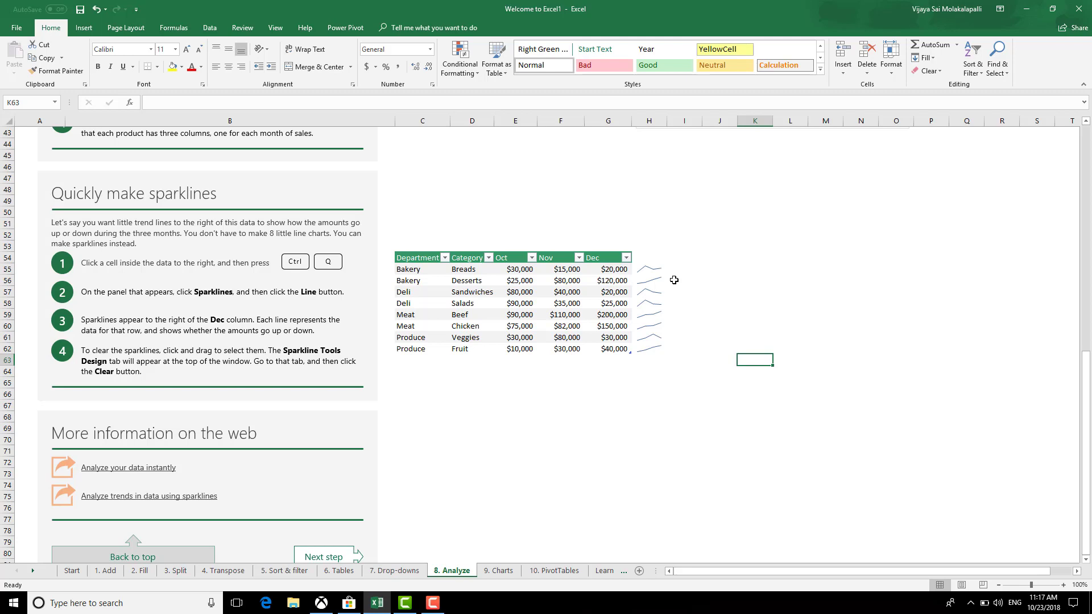
Widen column H so the sparklines stretch wider
click(652, 268)
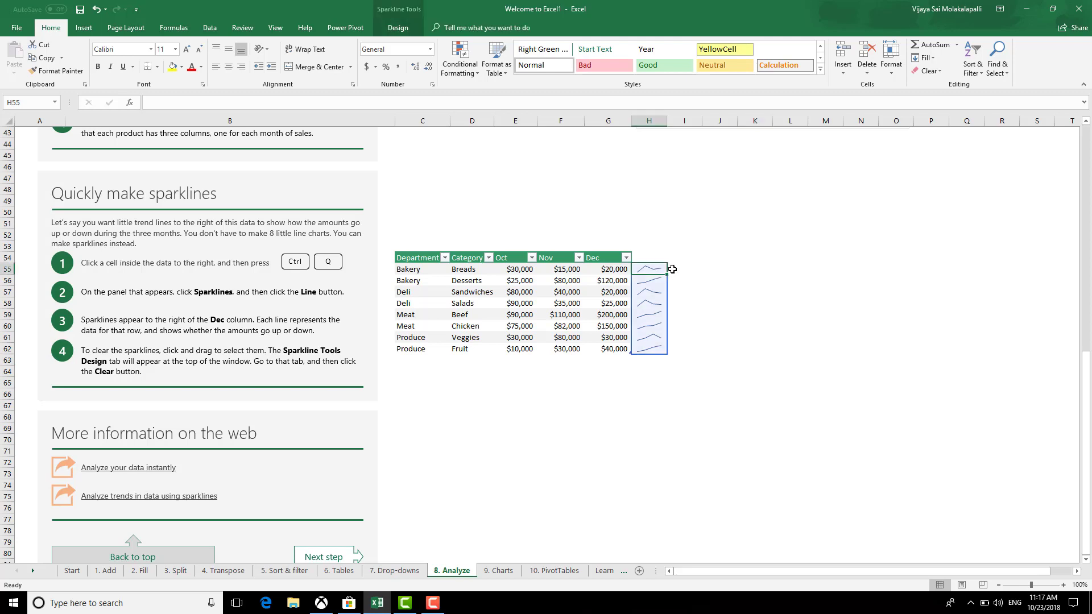
drag(667, 121, 754, 127)
click(742, 394)
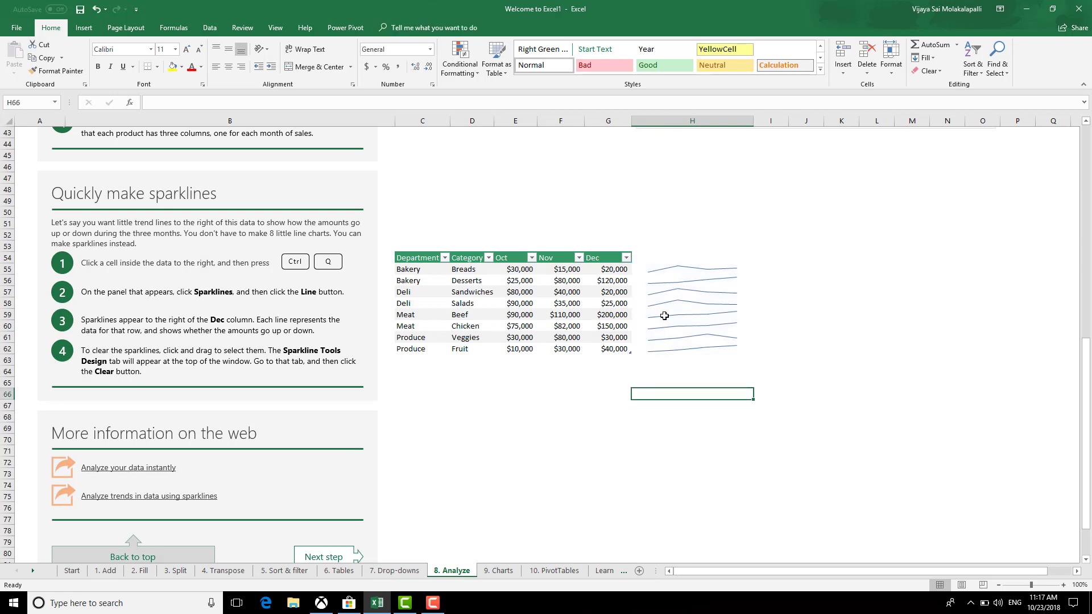
click(664, 269)
click(609, 393)
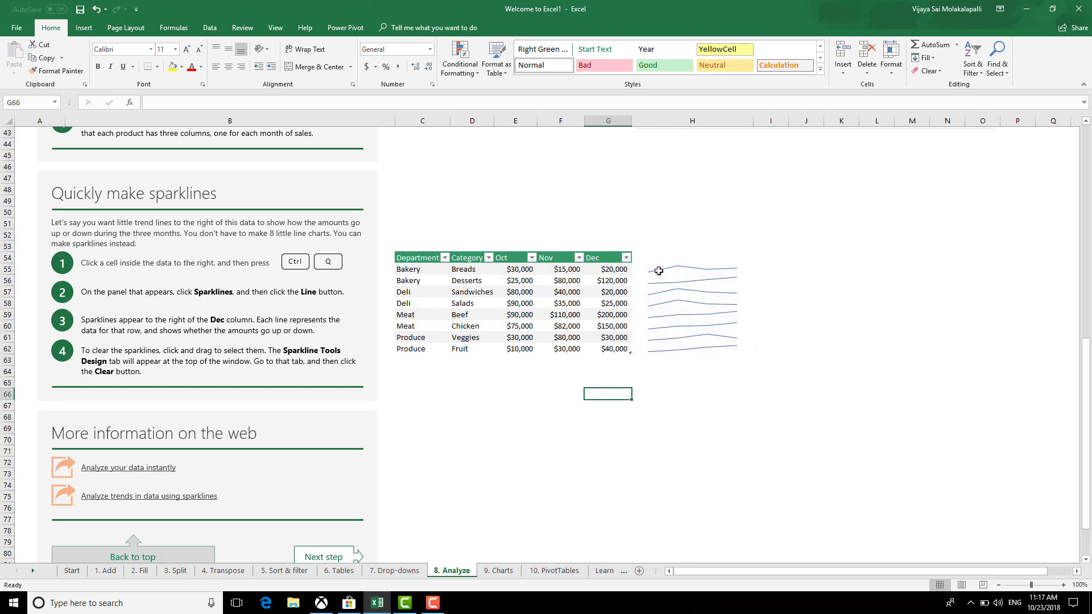
click(658, 271)
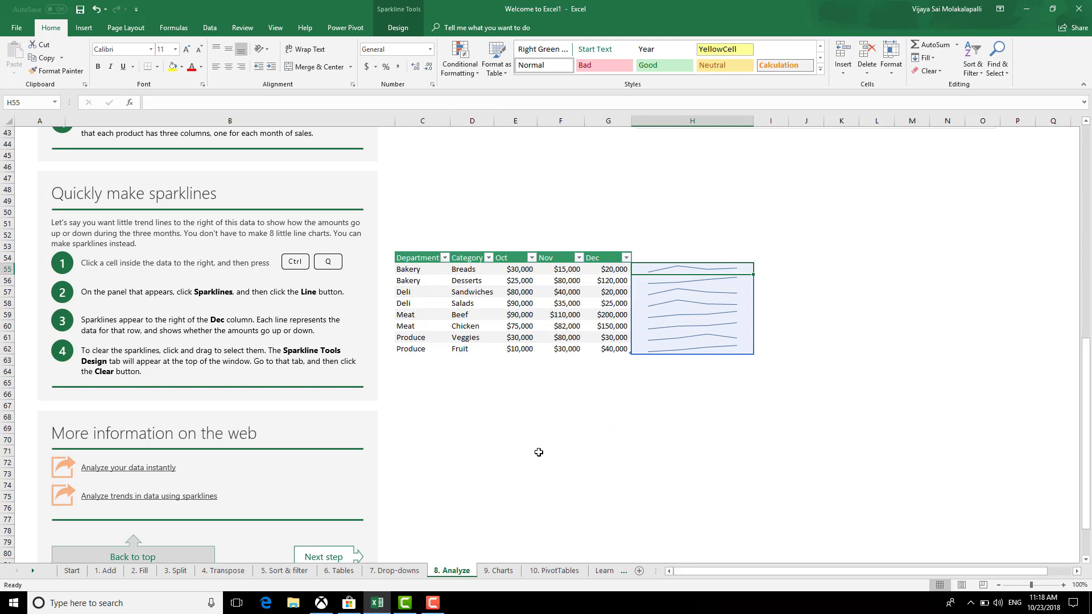
drag(672, 267, 674, 348)
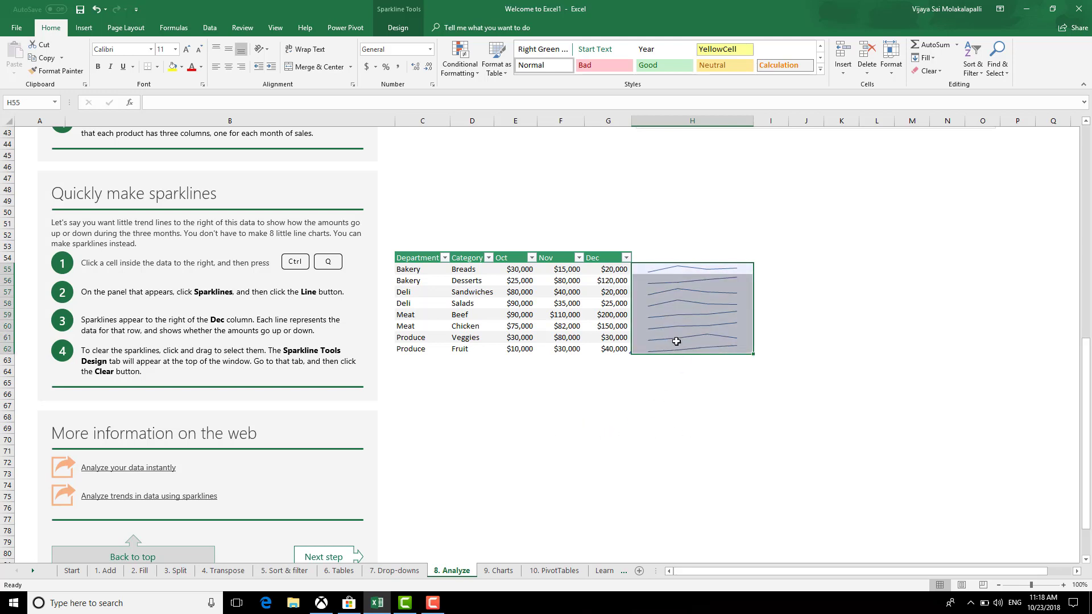
Replace the line sparklines with column sparklines through Quick Analysis
click(434, 283)
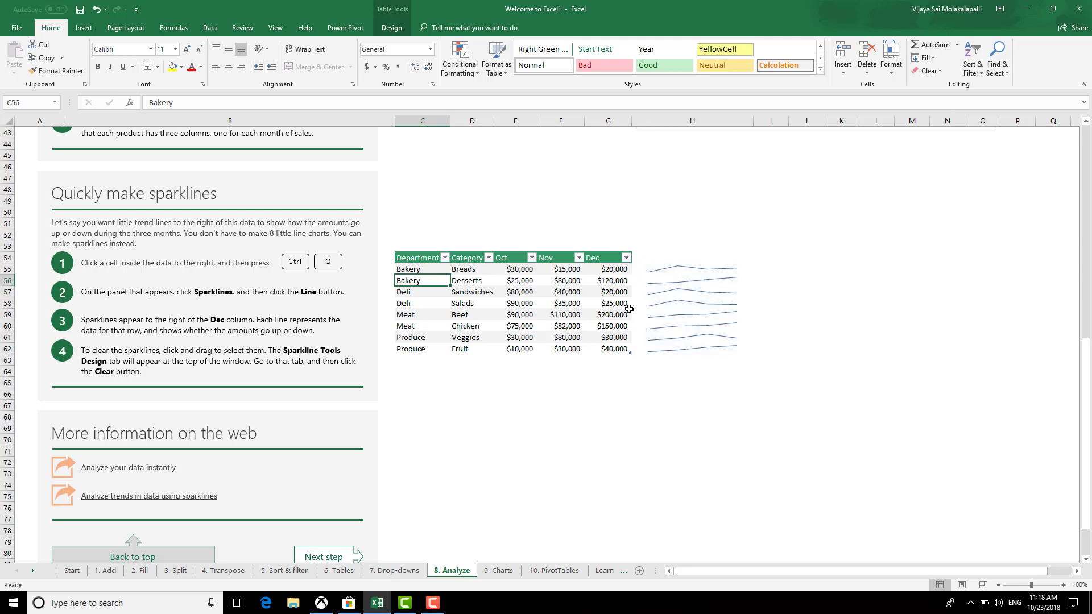
key(ctrl+a)
key(ctrl+q)
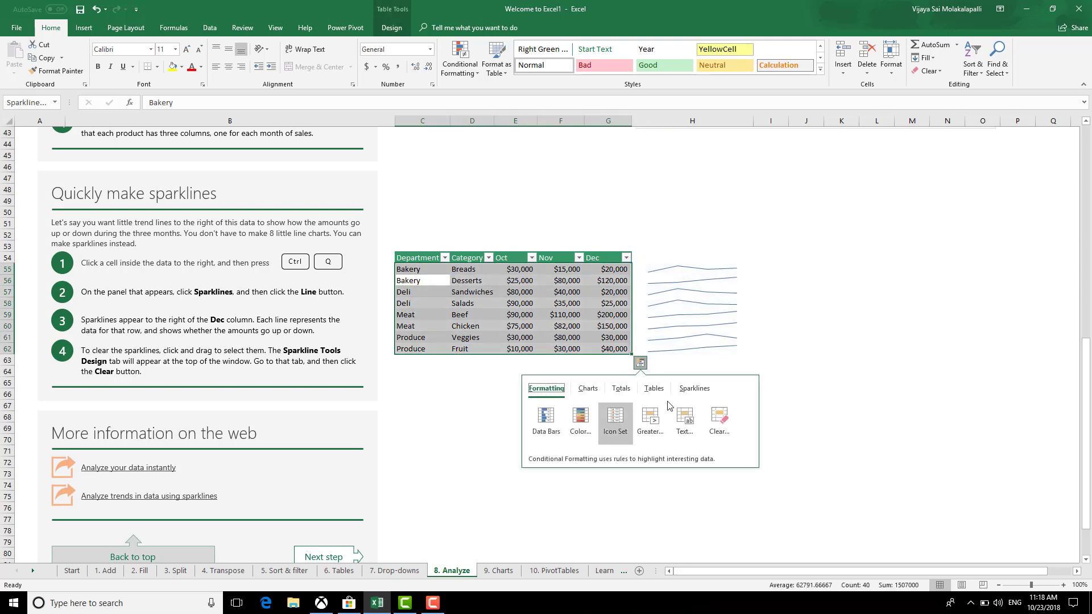
click(685, 390)
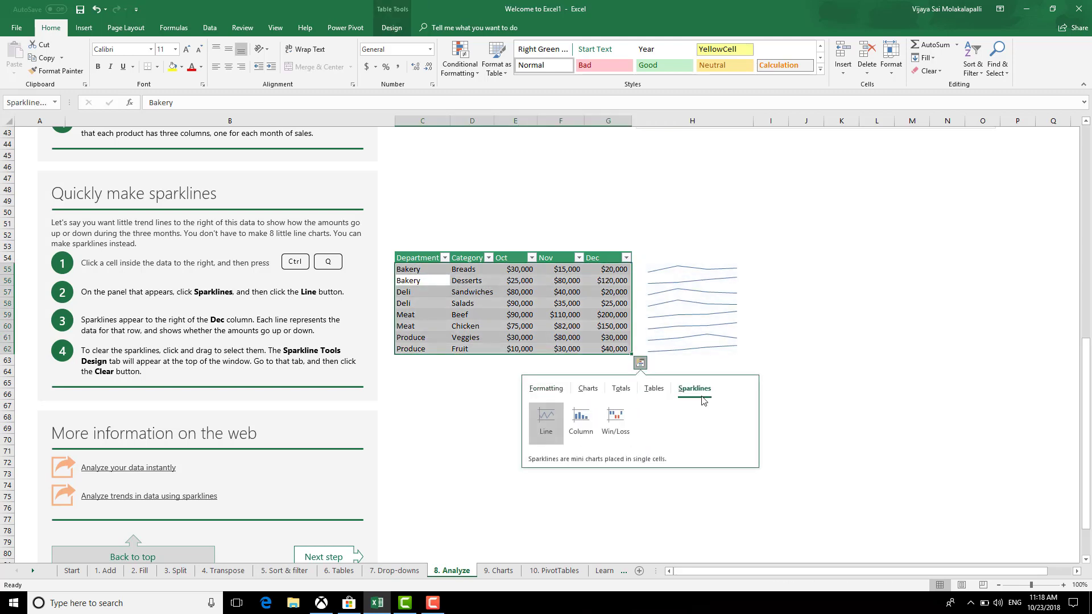
click(584, 425)
click(672, 425)
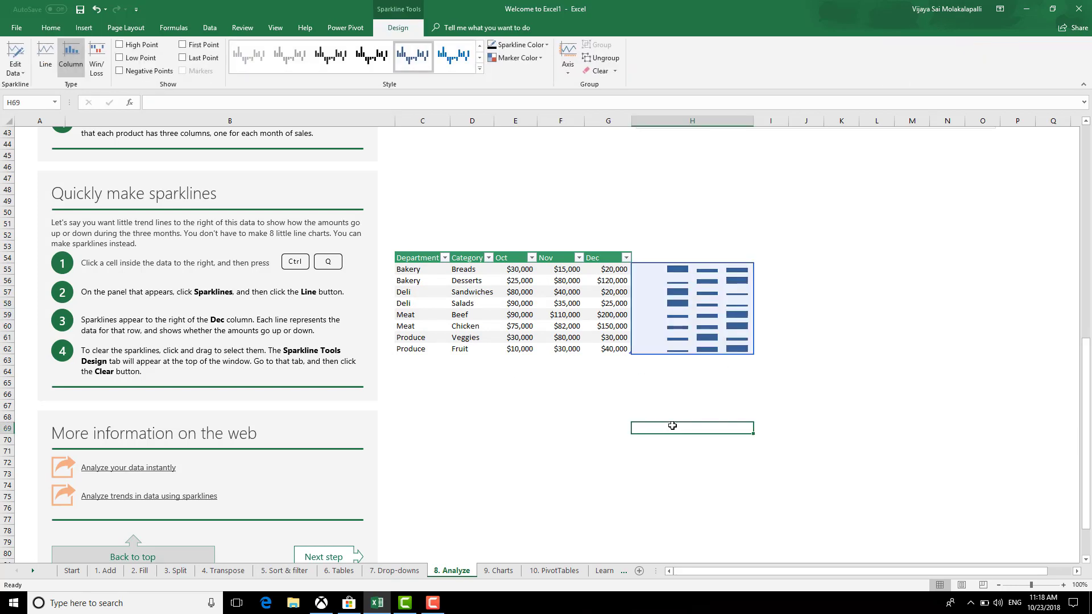
scroll(582, 470, down, 3)
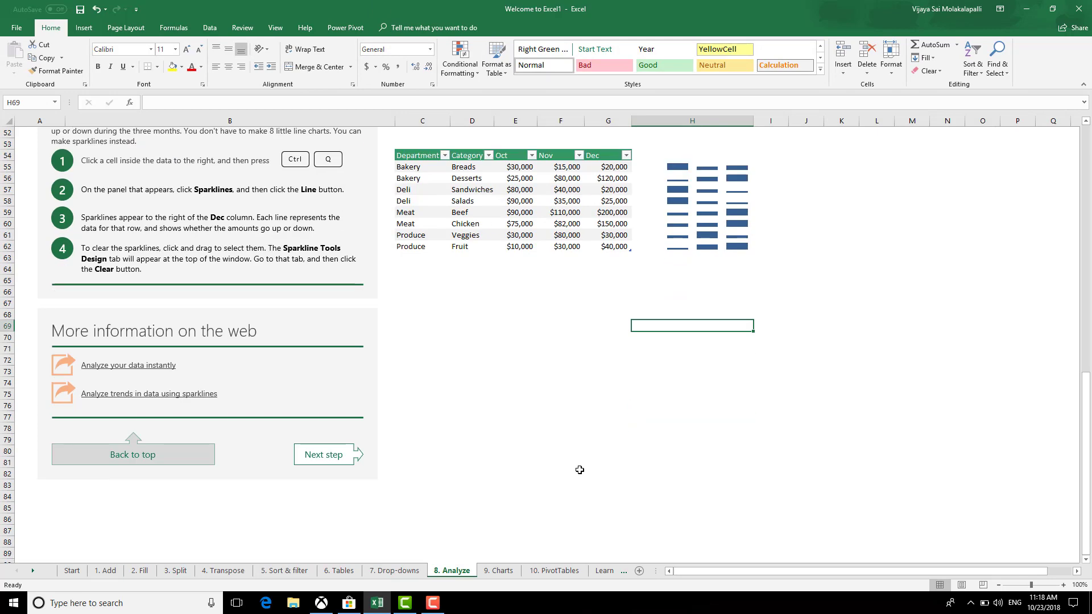
Switch to the 9. Charts sheet and select the 2013 year cell C6 in the attendance table
click(498, 571)
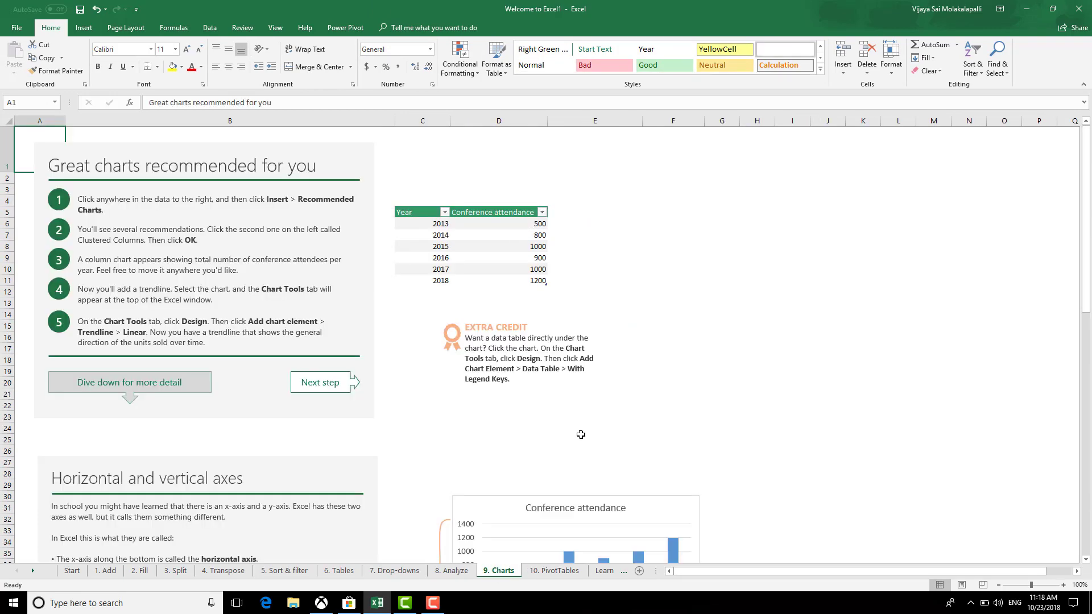
scroll(617, 420, down, 3)
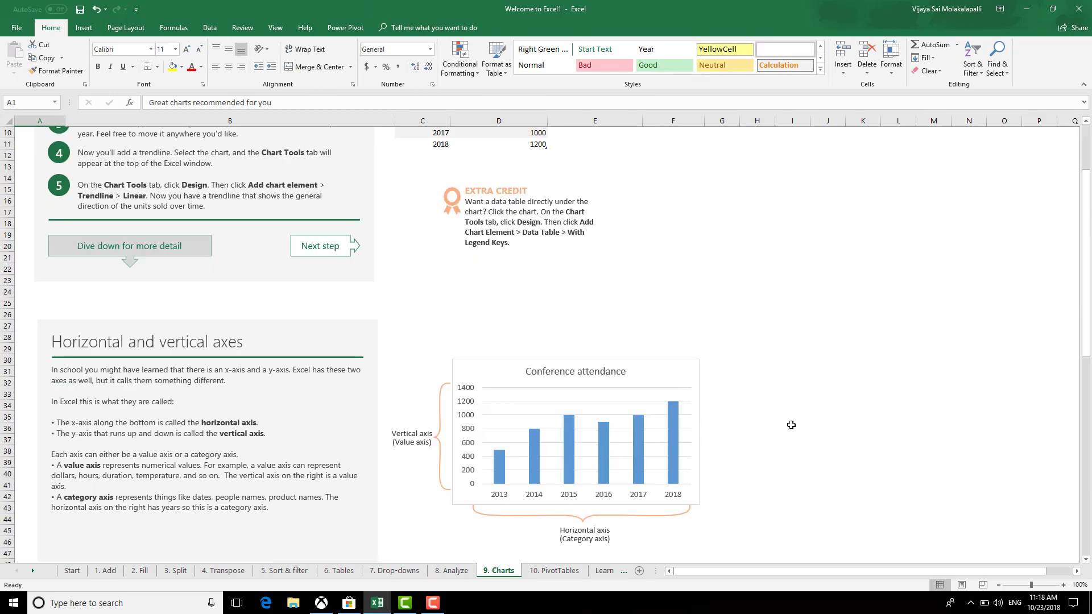
scroll(783, 435, up, 3)
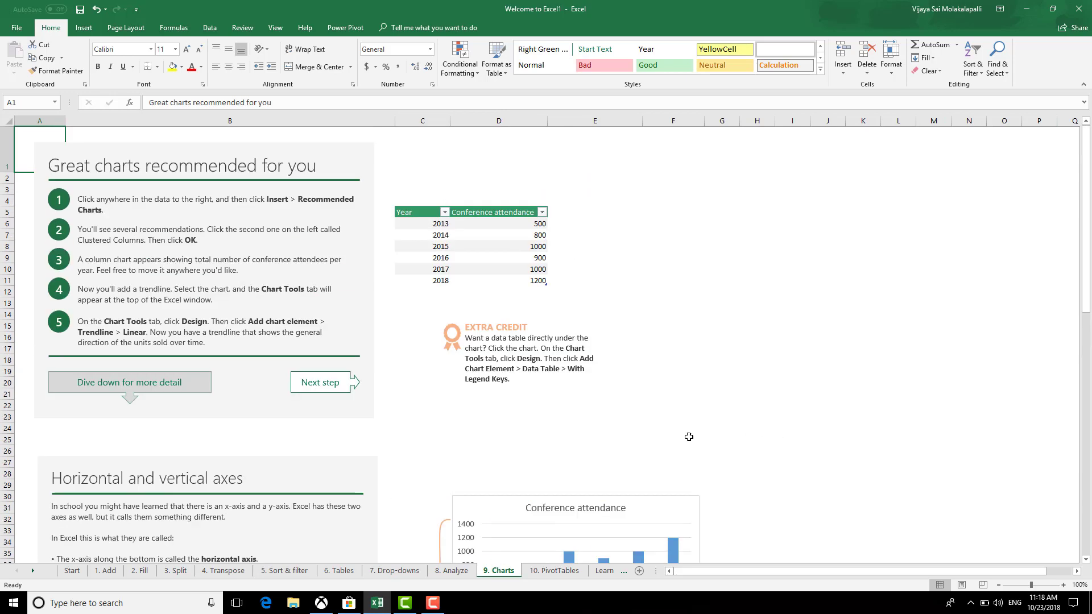
click(442, 227)
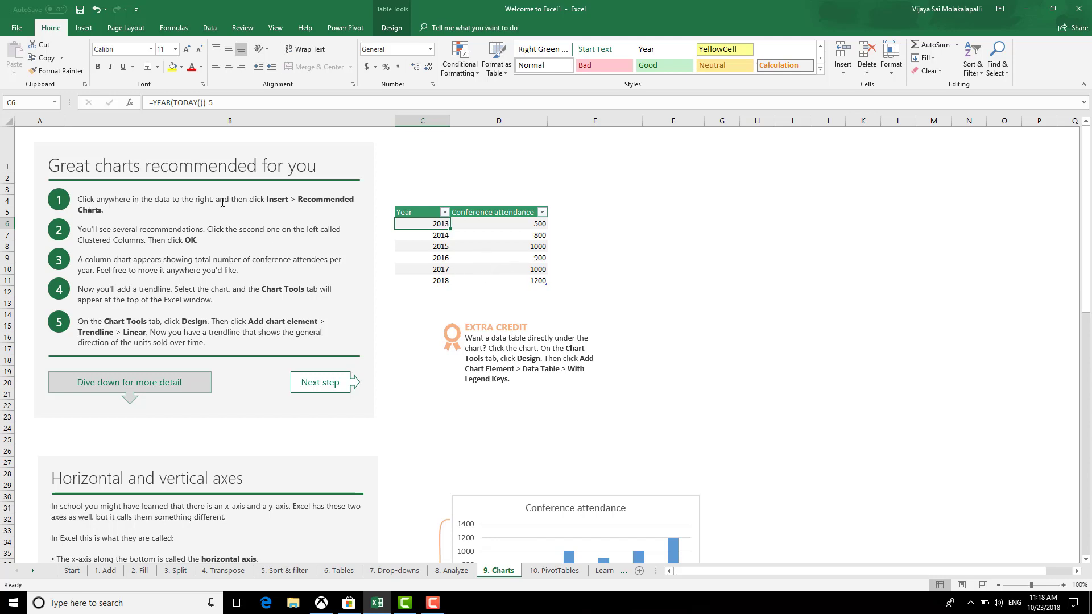
right_click(434, 224)
mouse_move(471, 333)
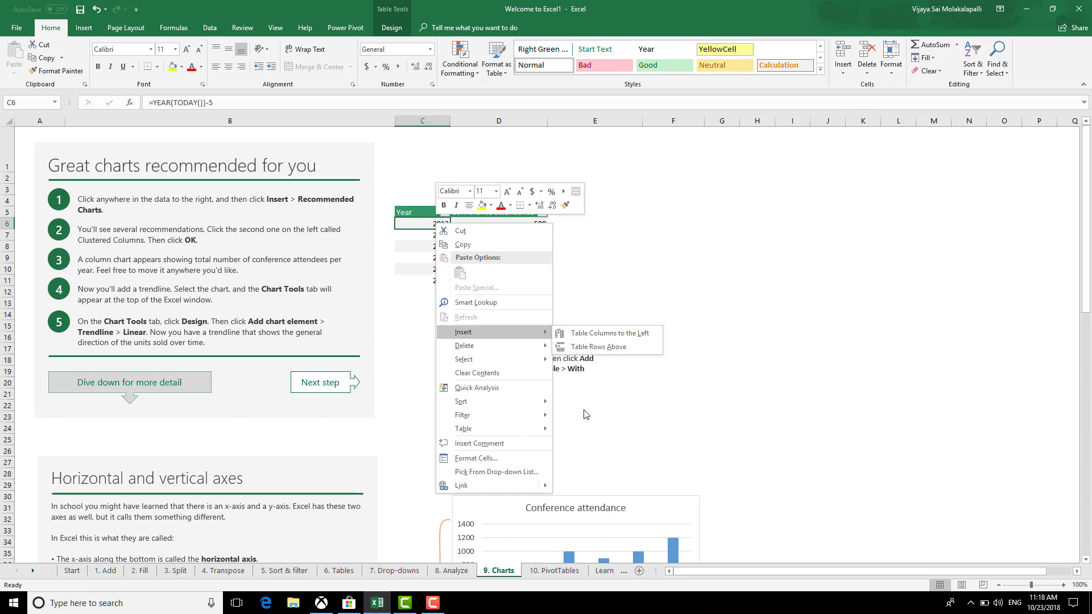
mouse_move(522, 433)
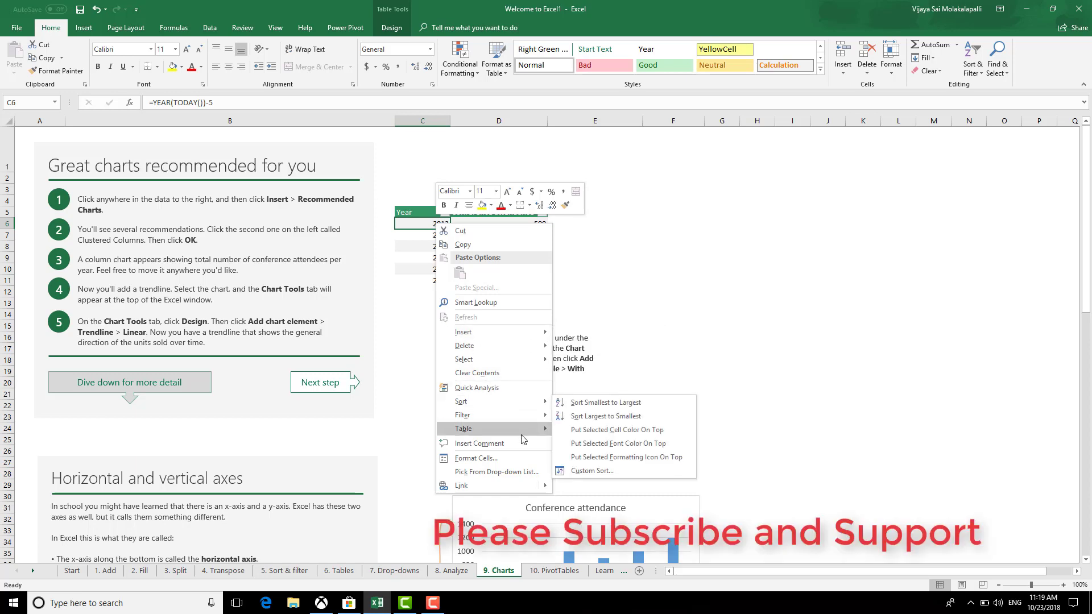
mouse_move(512, 332)
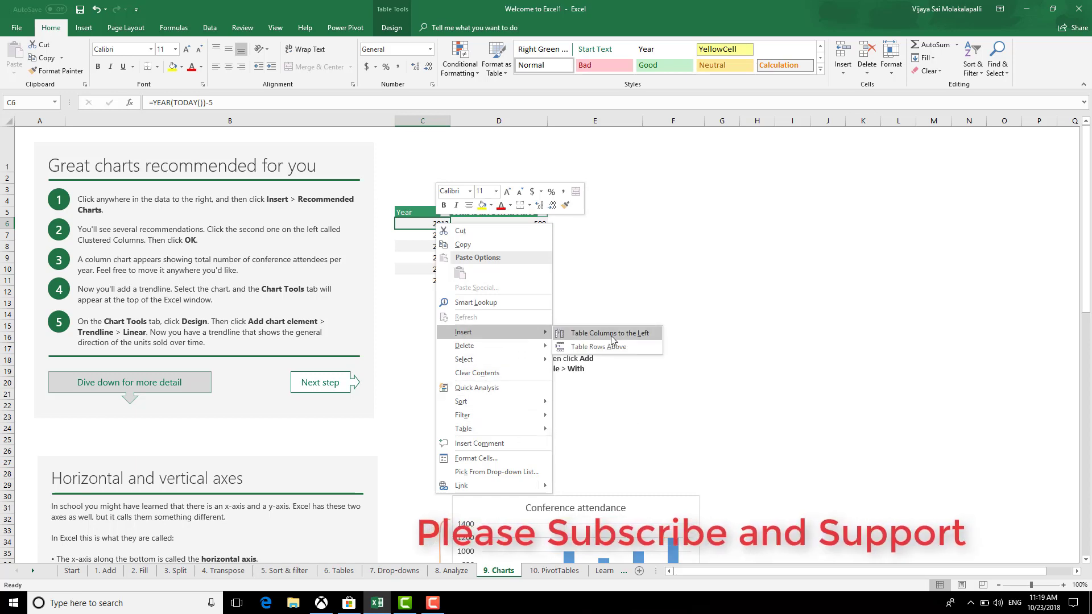
key(Escape)
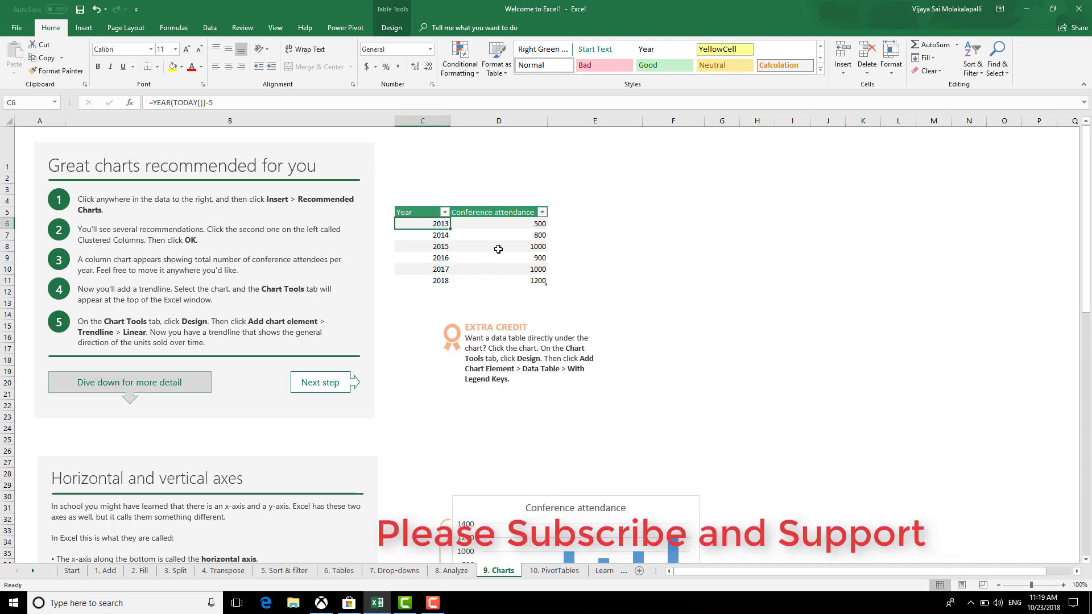
mouse_move(449, 226)
mouse_down()
mouse_move(512, 267)
mouse_move(434, 225)
mouse_up()
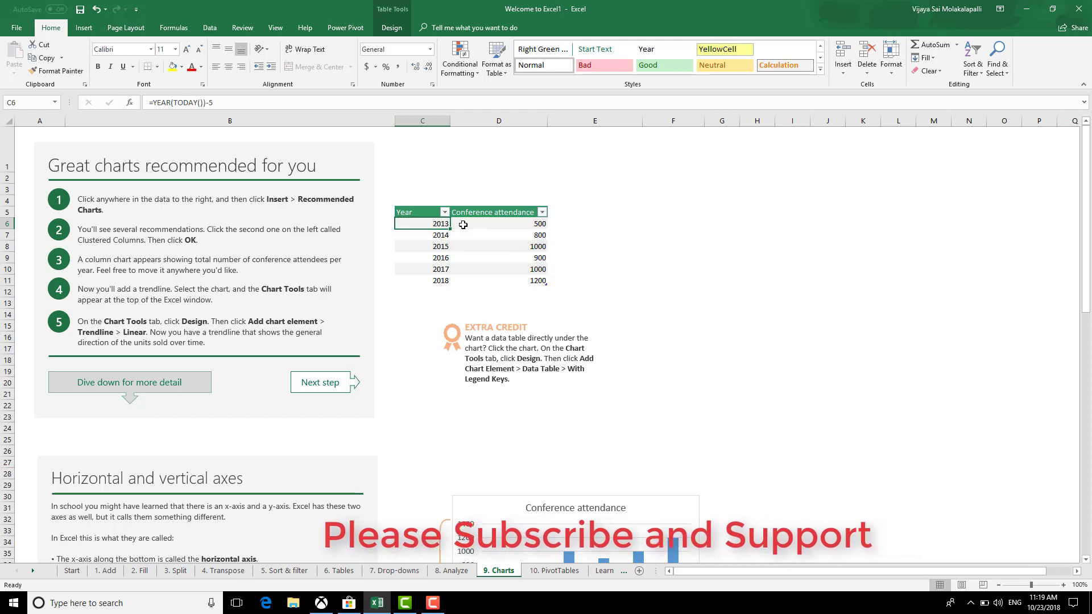
Insert a clustered column chart of conference attendance by year and move it right of the table
key(ctrl+a)
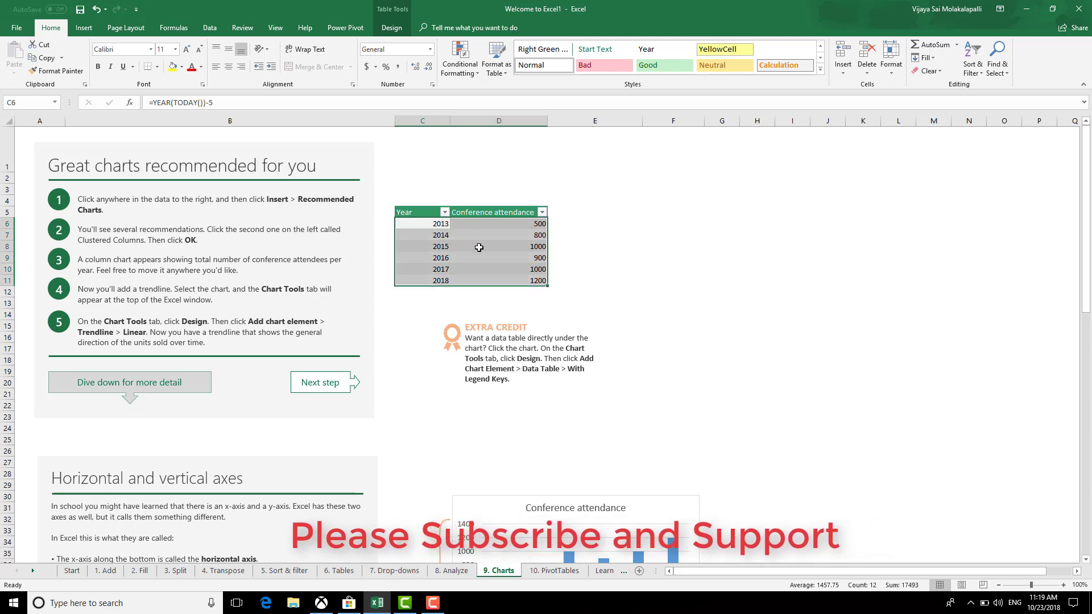
key(ctrl+q)
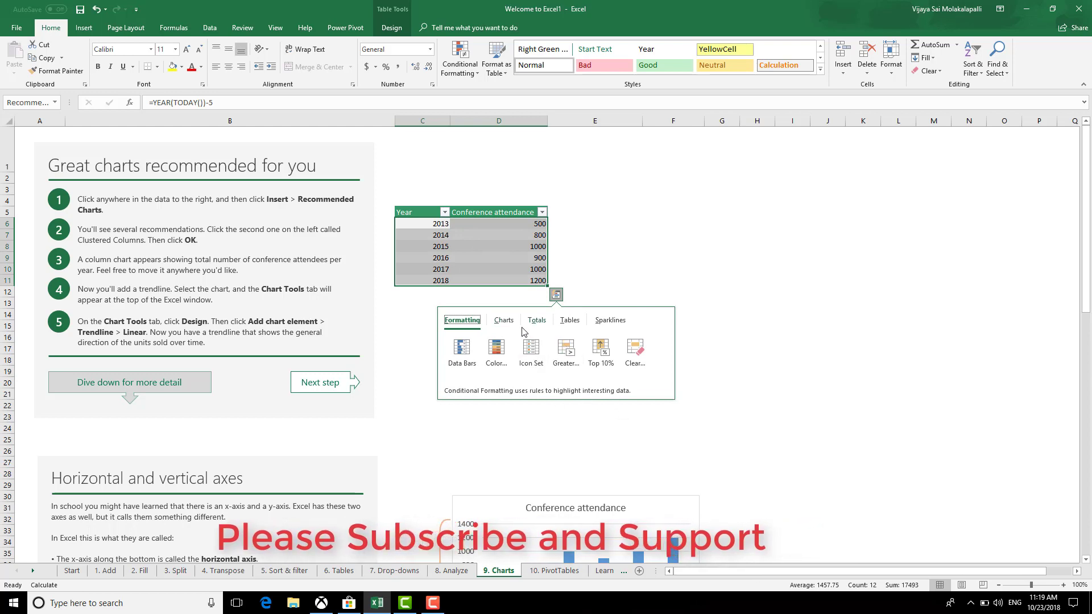
click(504, 320)
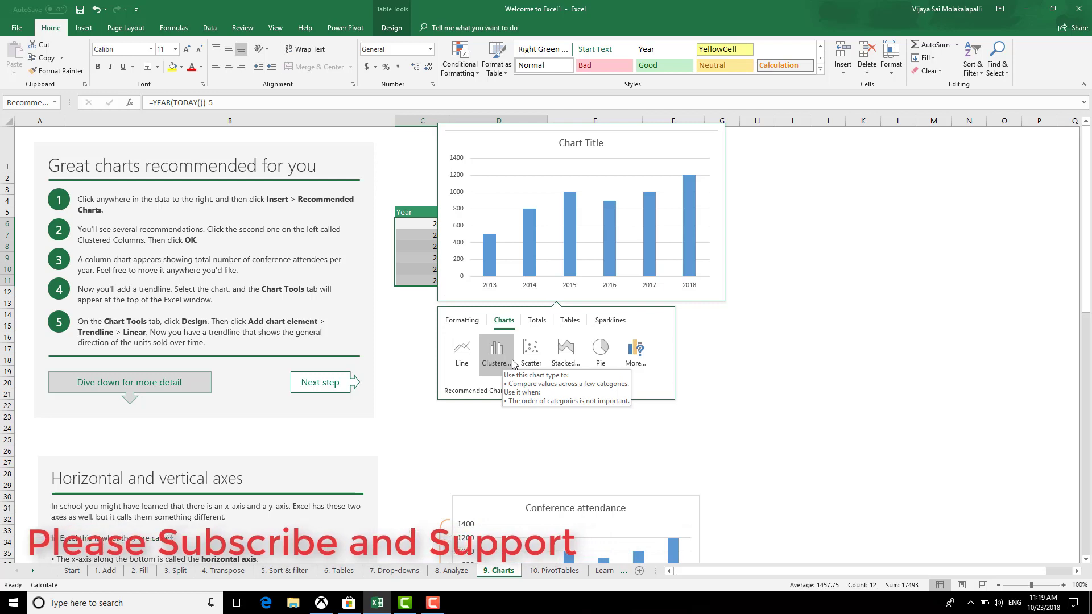
click(539, 327)
click(569, 320)
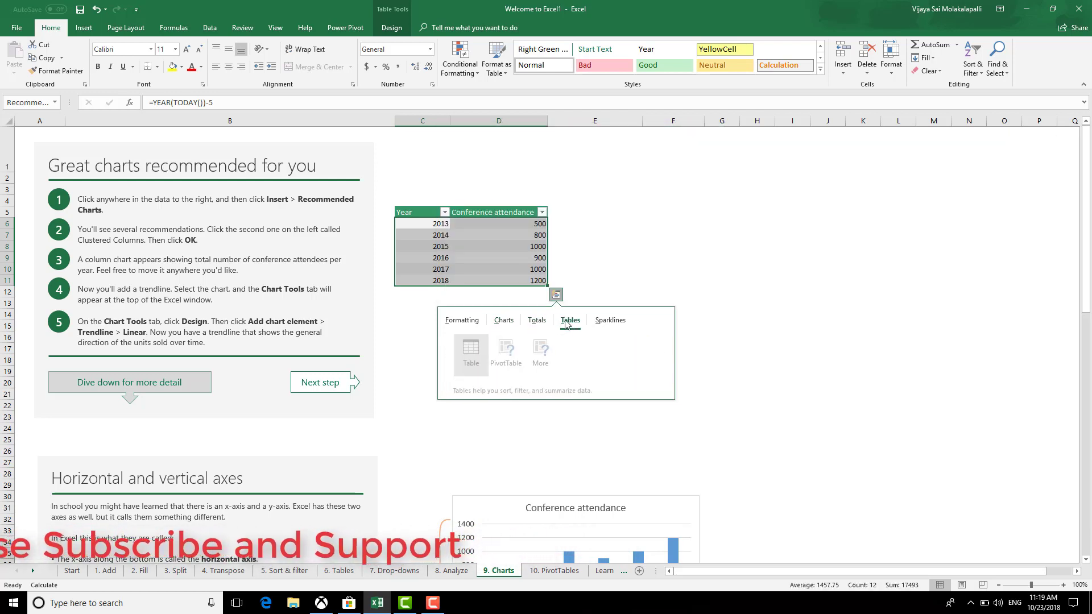
click(504, 321)
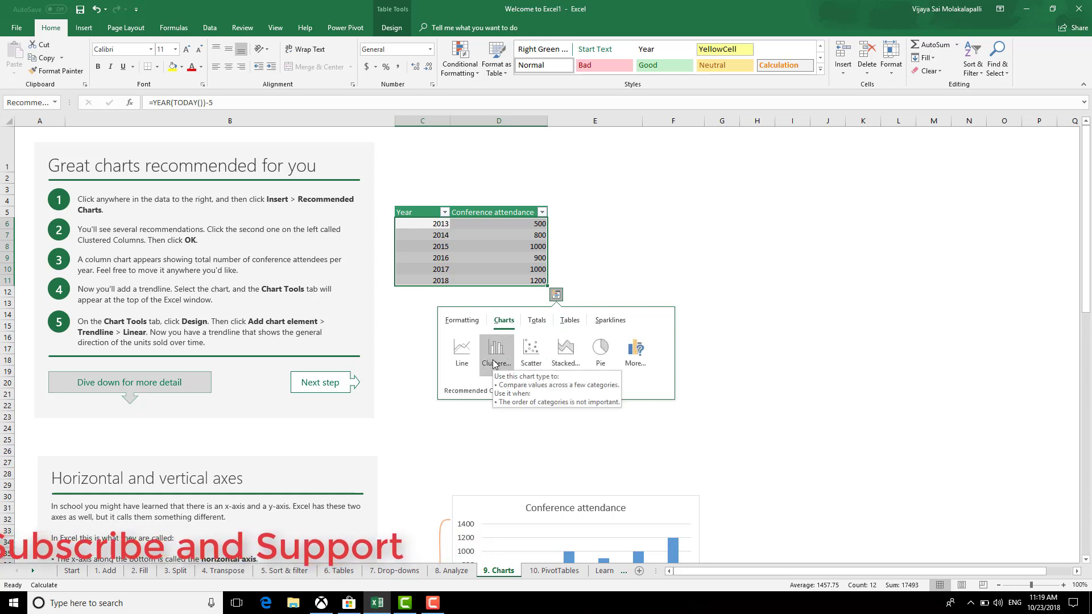
click(489, 359)
drag(590, 274, 782, 194)
Scroll over the Charts sheet, then go to the 10. PivotTables sheet
scroll(796, 449, down, 5)
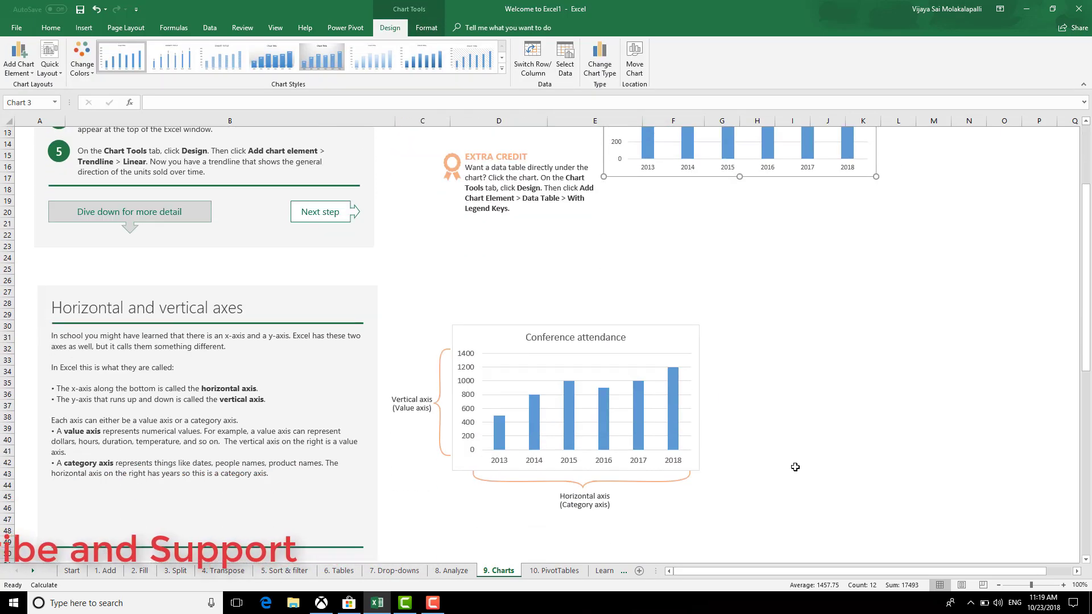
scroll(716, 449, up, 4)
scroll(732, 424, down, 6)
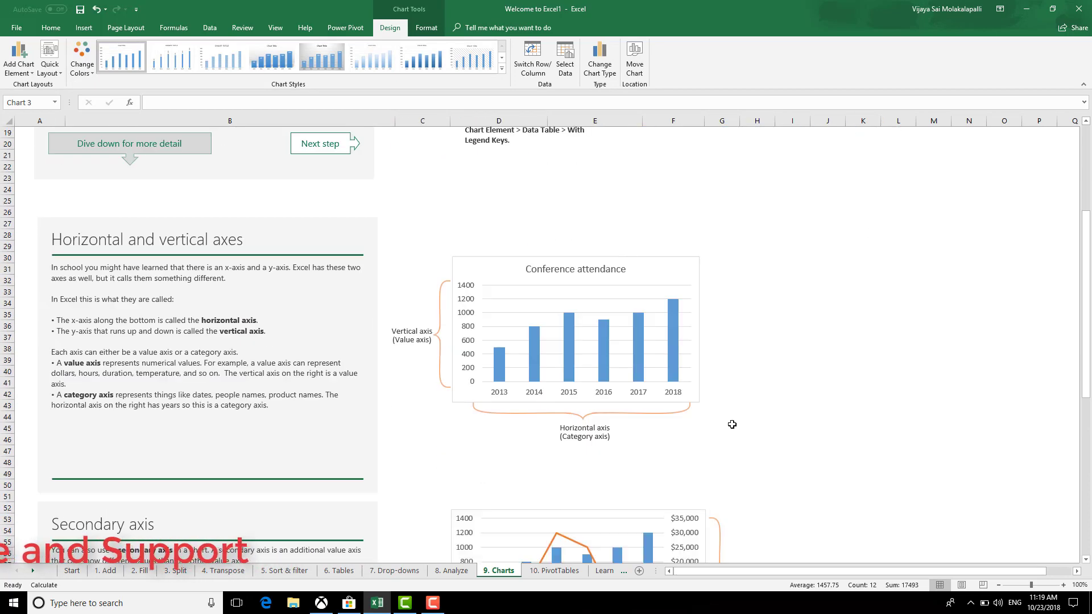
scroll(731, 426, down, 4)
scroll(732, 425, up, 10)
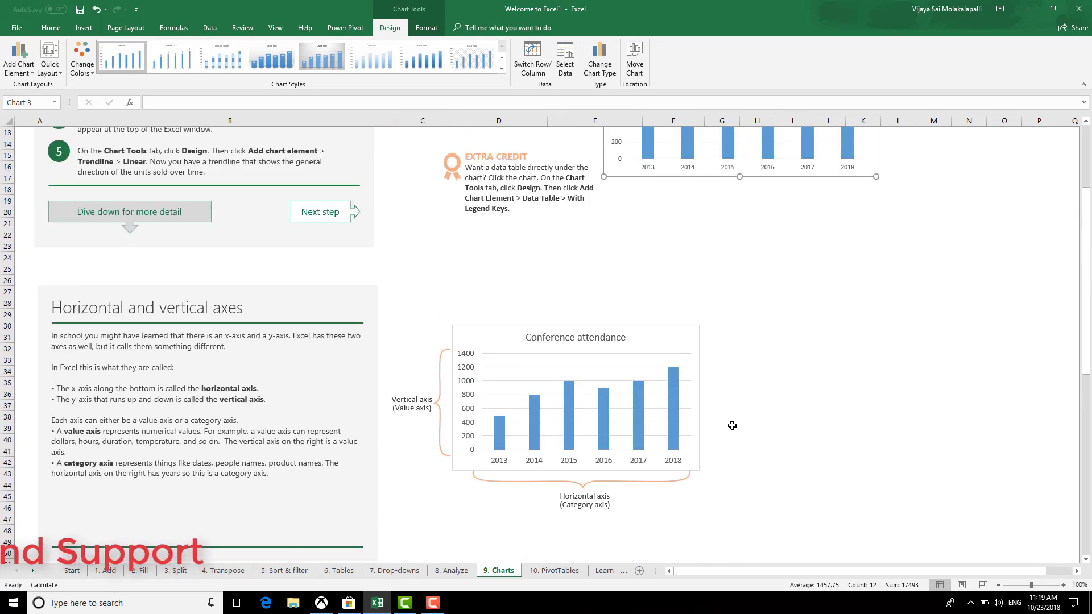
scroll(732, 426, down, 5)
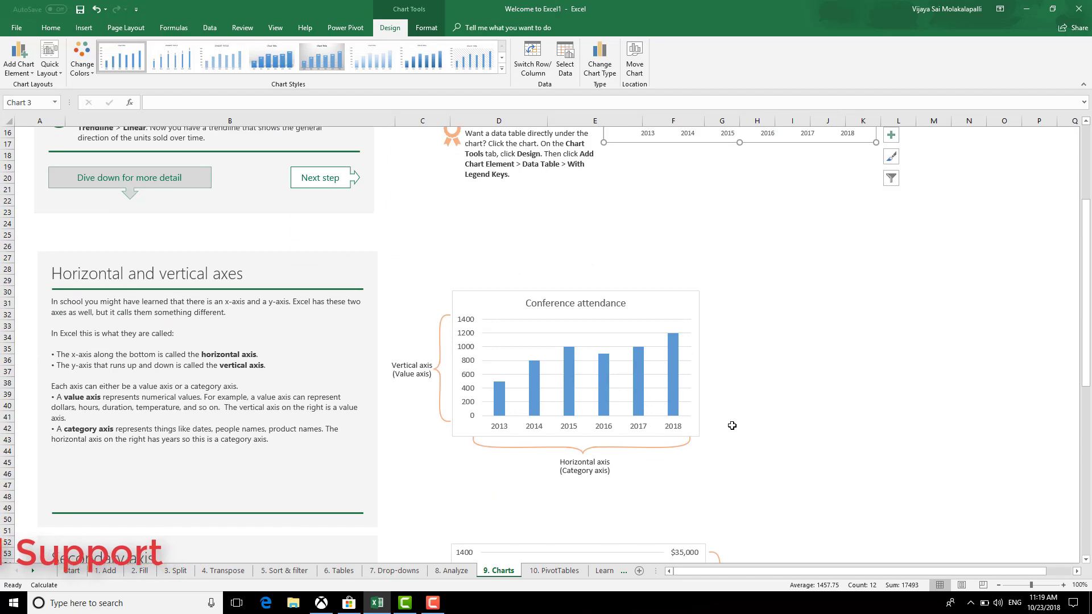
scroll(732, 426, down, 12)
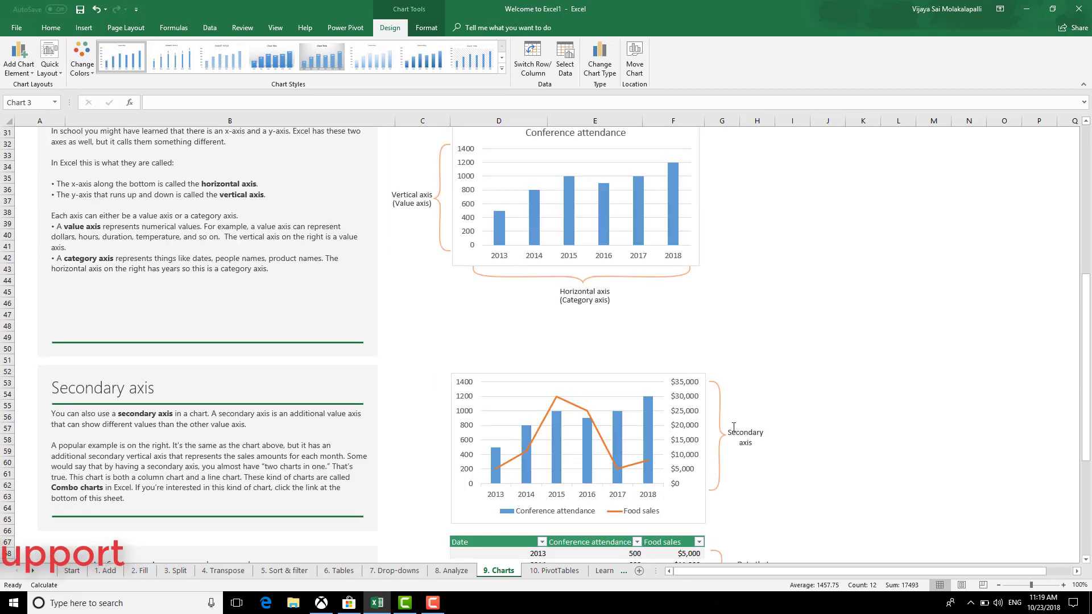
scroll(734, 429, down, 5)
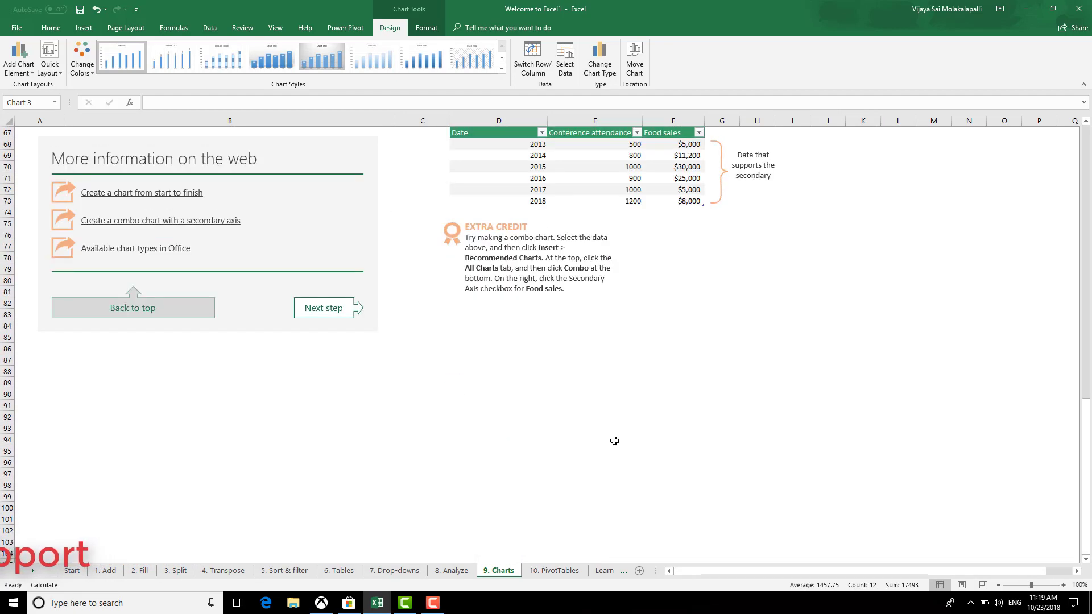
scroll(618, 458, up, 9)
scroll(618, 478, up, 13)
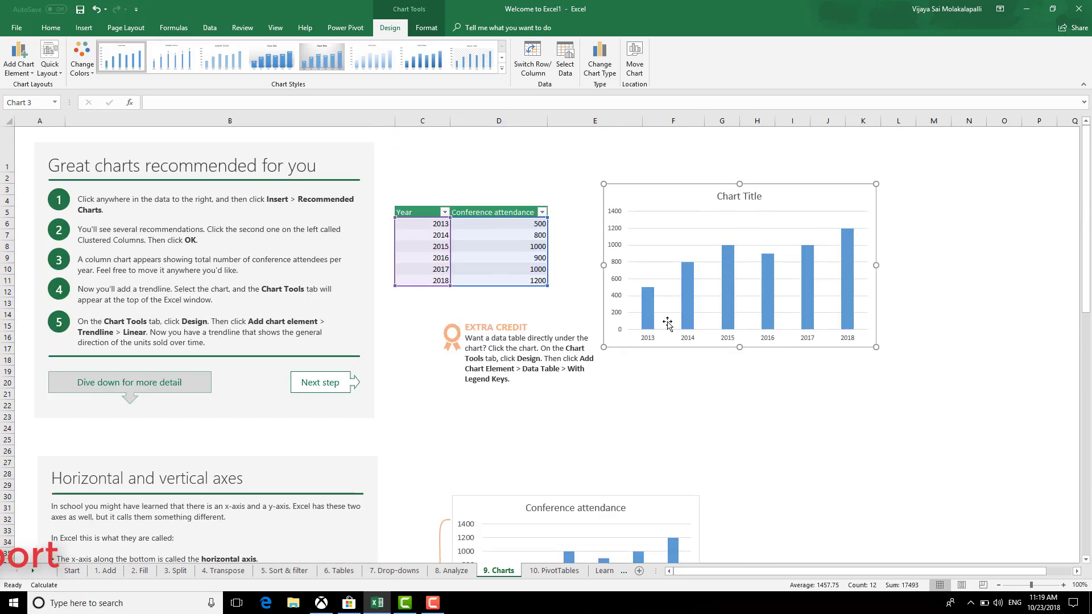
click(554, 571)
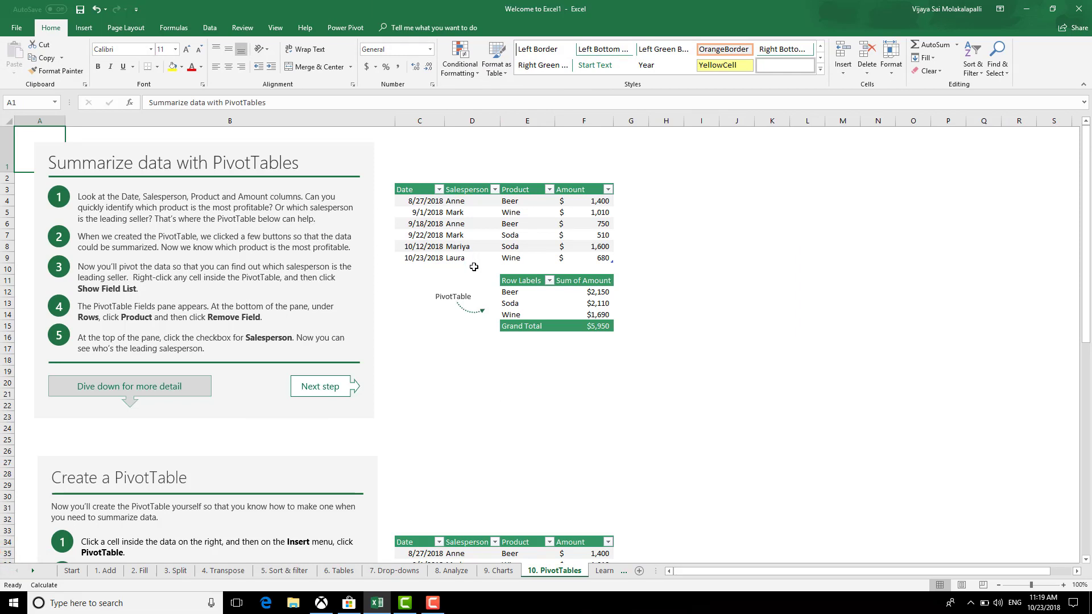
Create an empty PivotTable from the sales table C3:F9 at cell H4 on the existing sheet
click(434, 235)
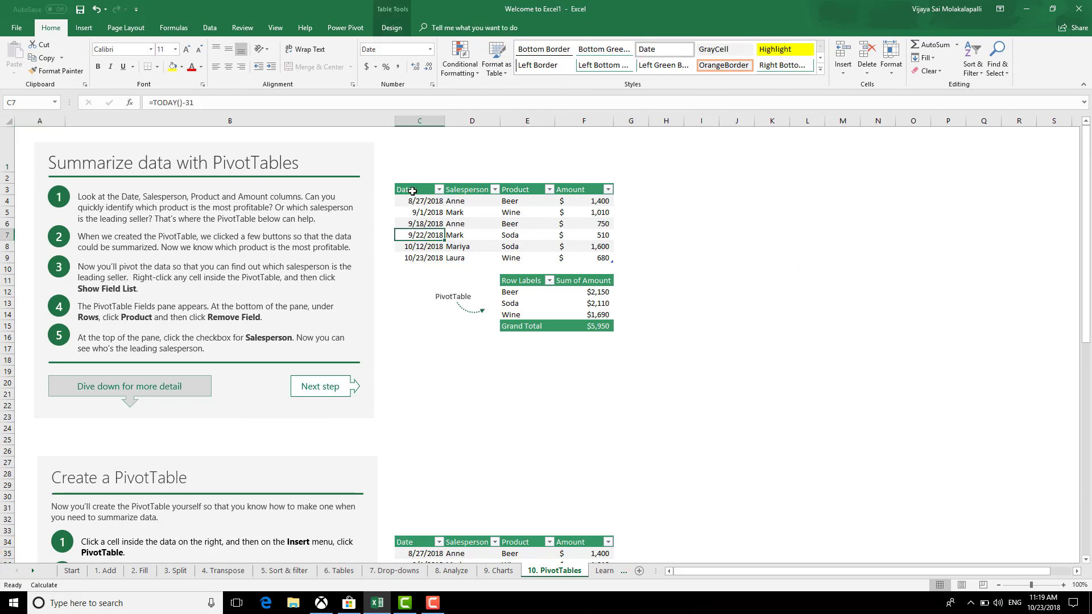
drag(411, 190, 590, 257)
drag(590, 258, 591, 259)
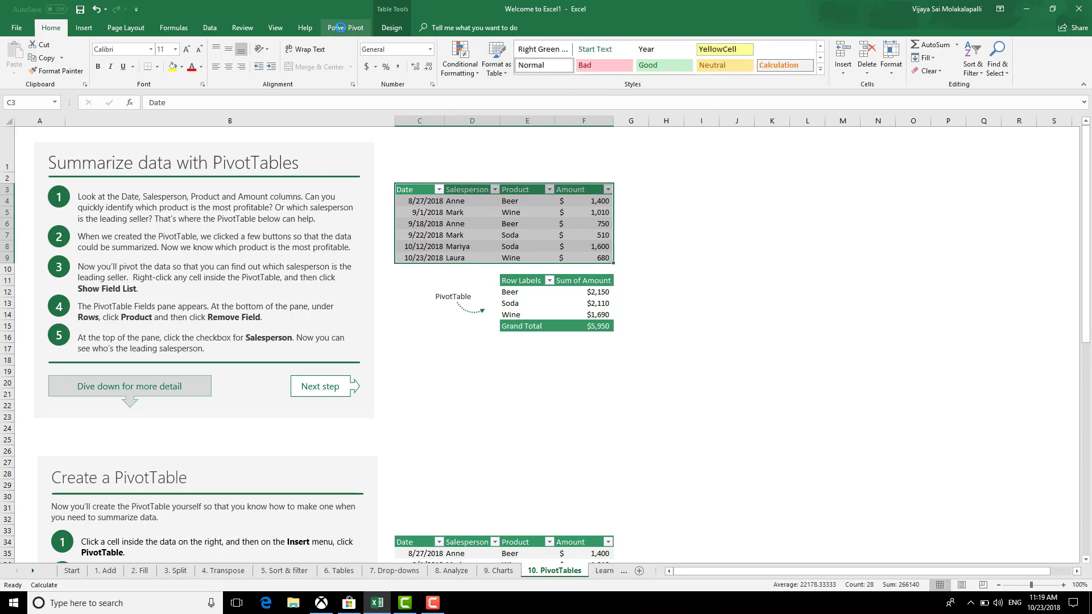
click(342, 27)
click(85, 27)
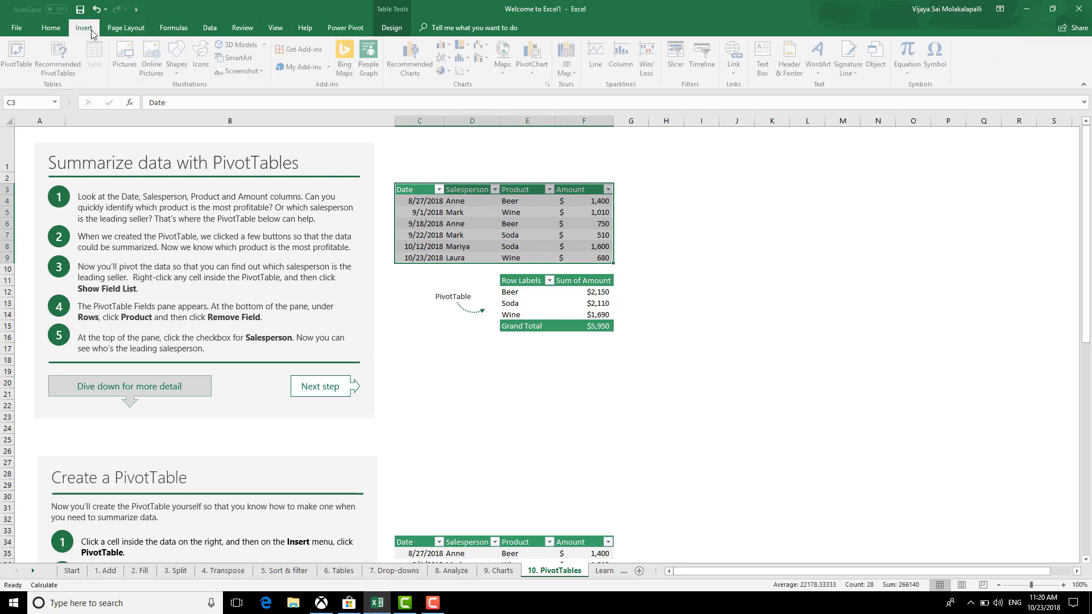
click(19, 57)
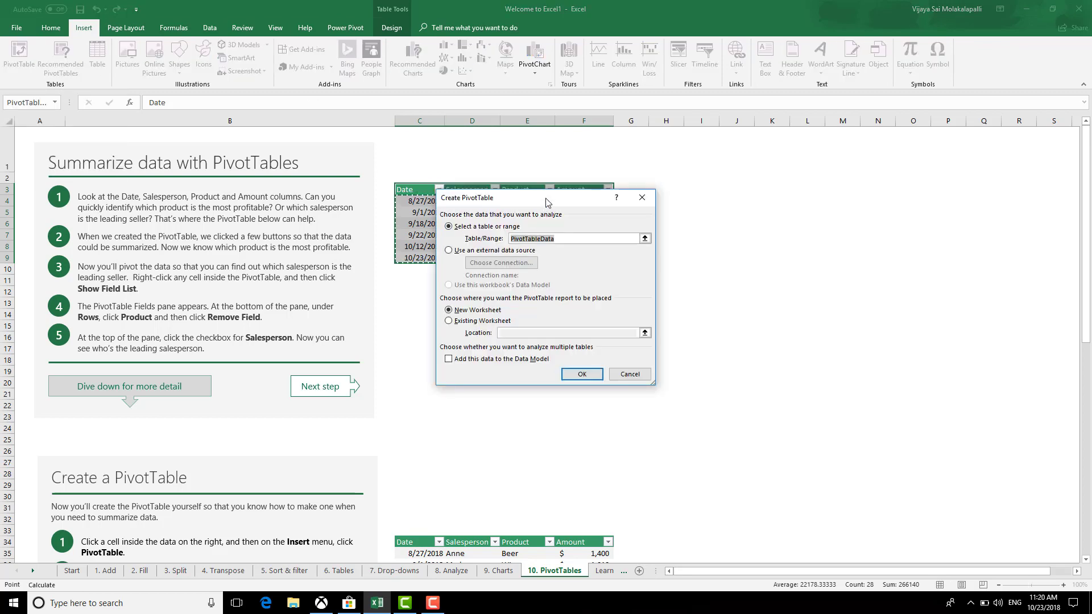
drag(546, 203, 778, 206)
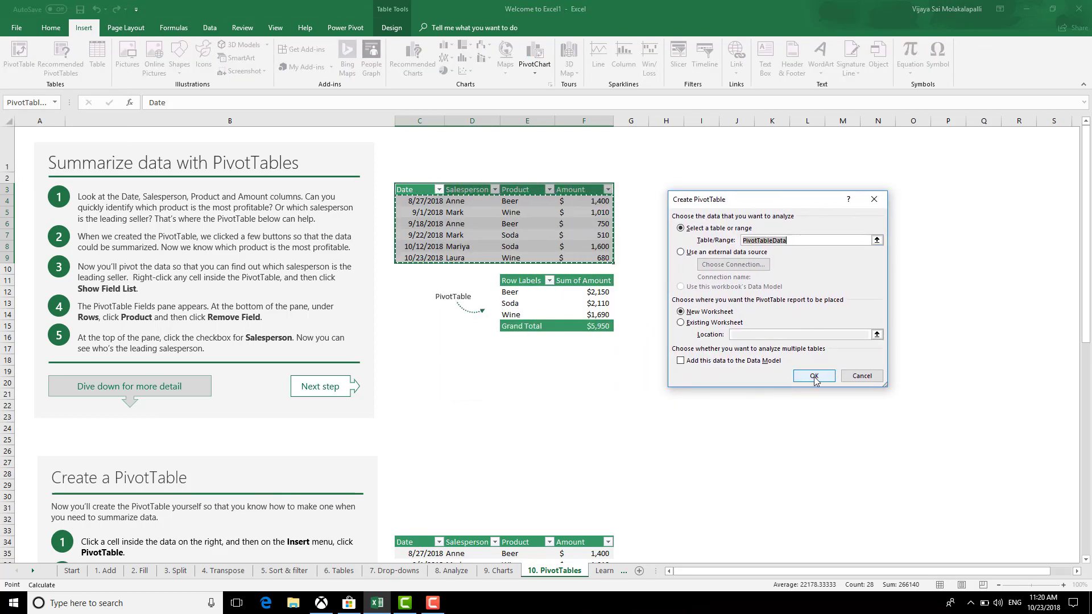
click(681, 323)
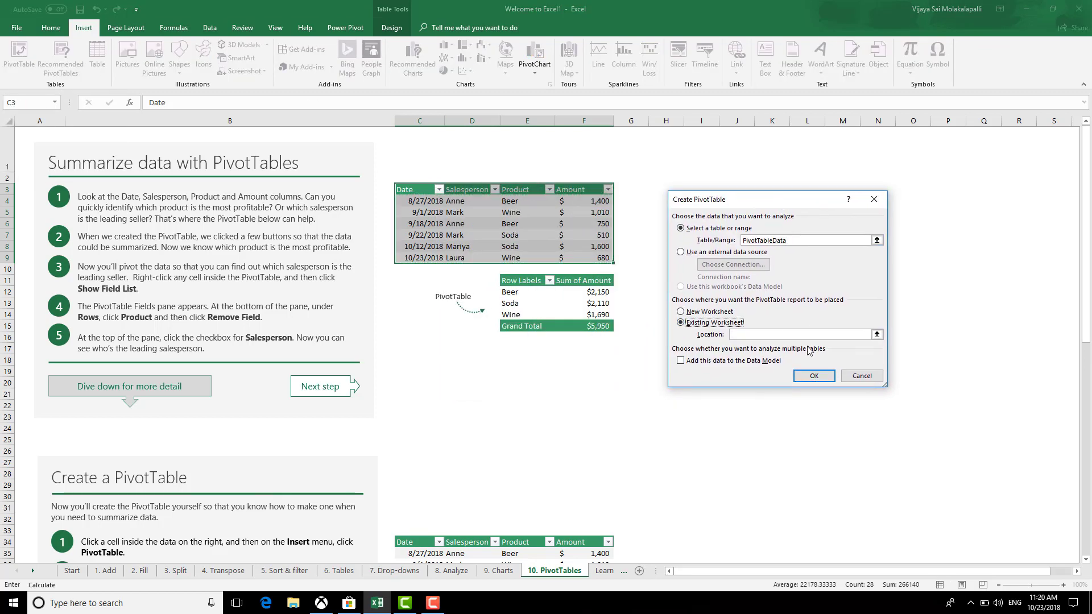
click(657, 200)
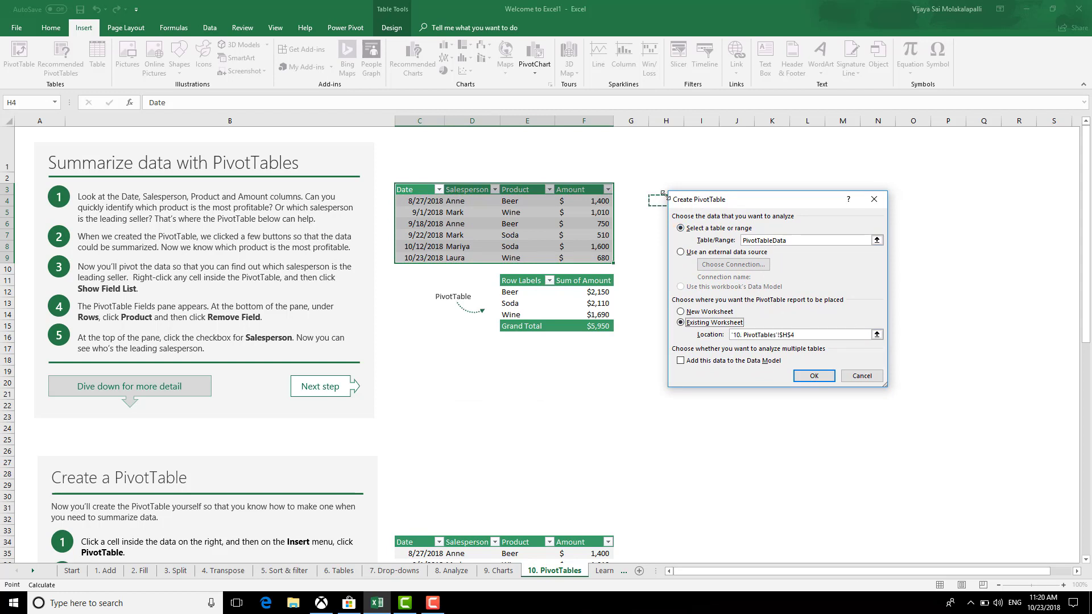
click(832, 371)
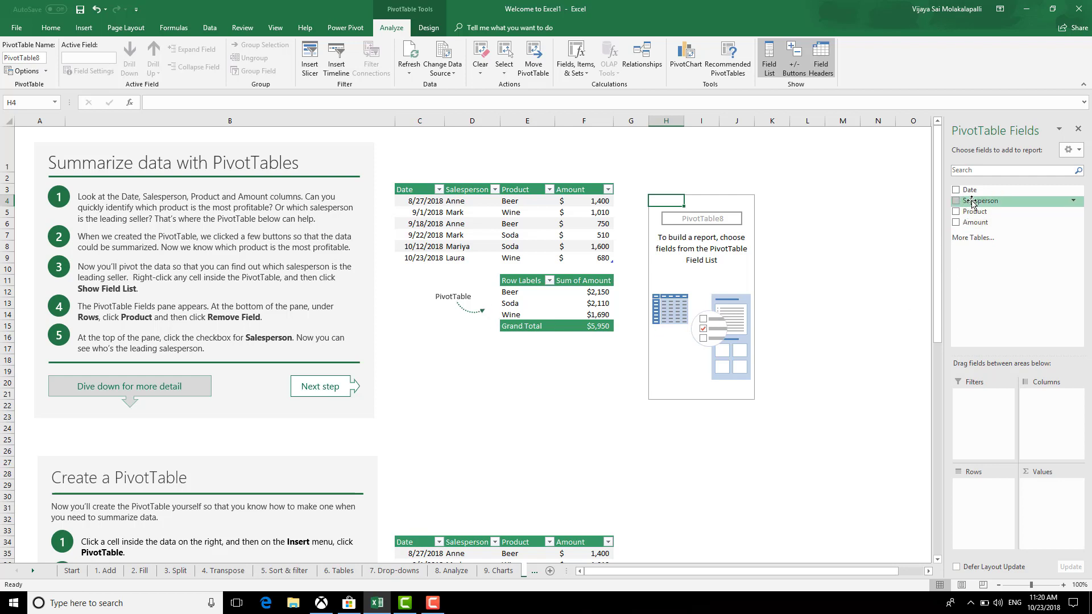
Put Product in rows with Sum of Amount, then nest Salesperson under Product
drag(973, 211, 990, 494)
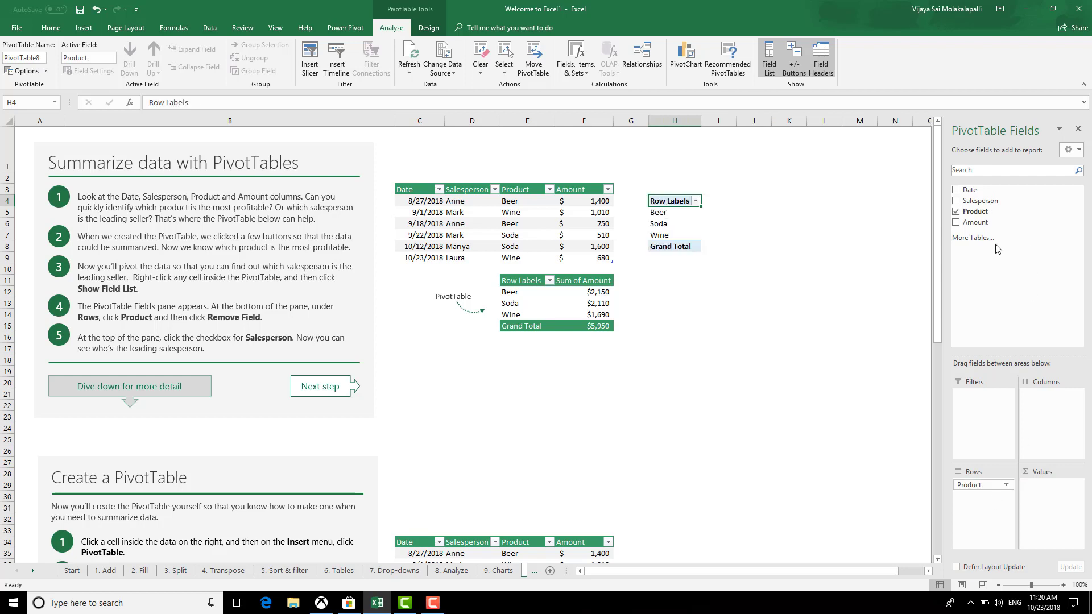
drag(975, 222, 1052, 492)
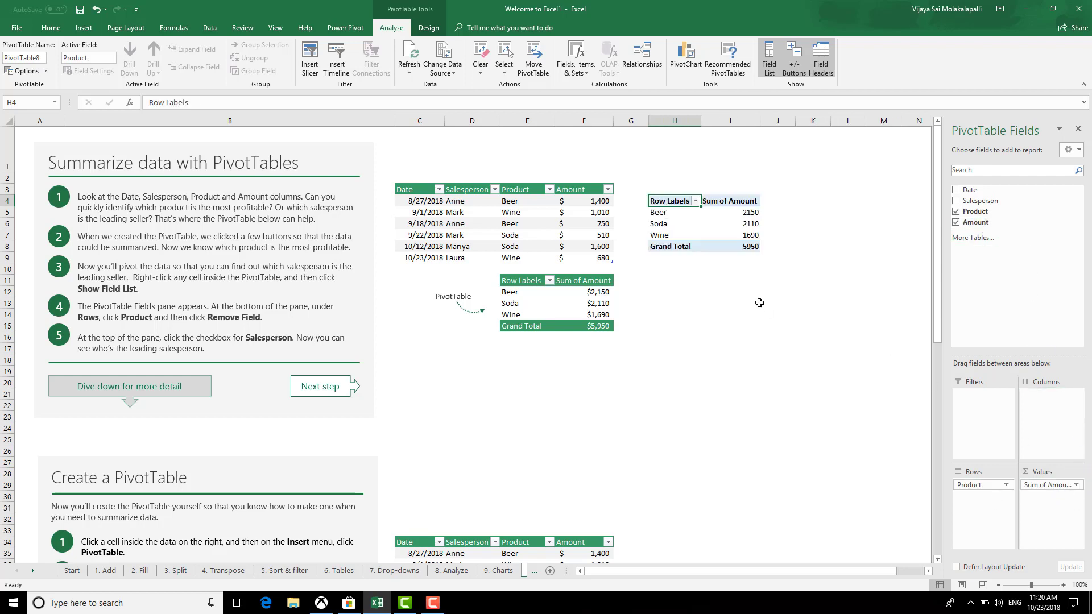
click(742, 350)
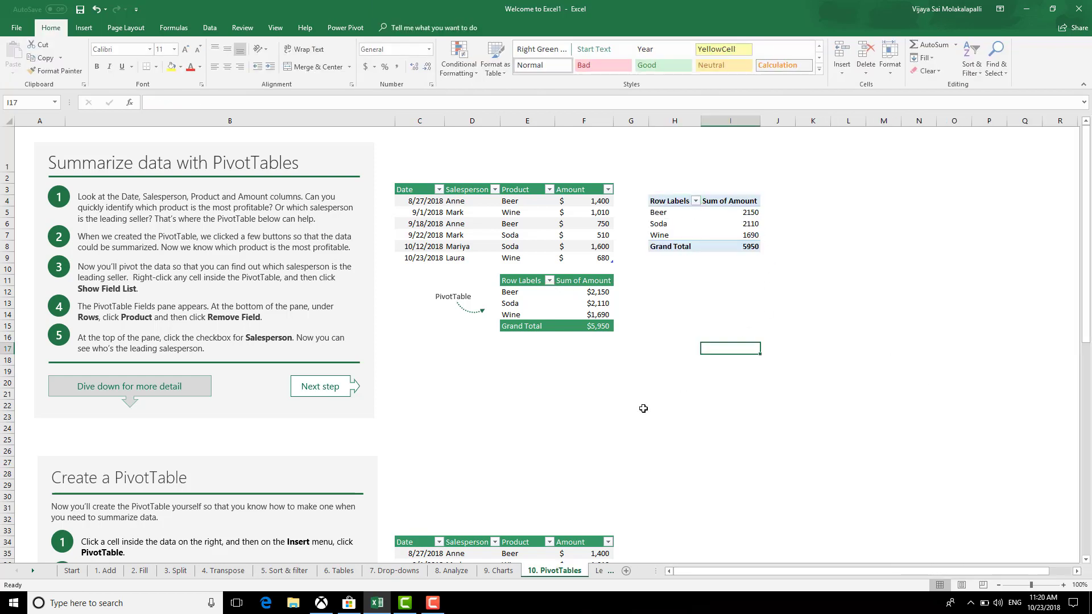
scroll(631, 416, down, 6)
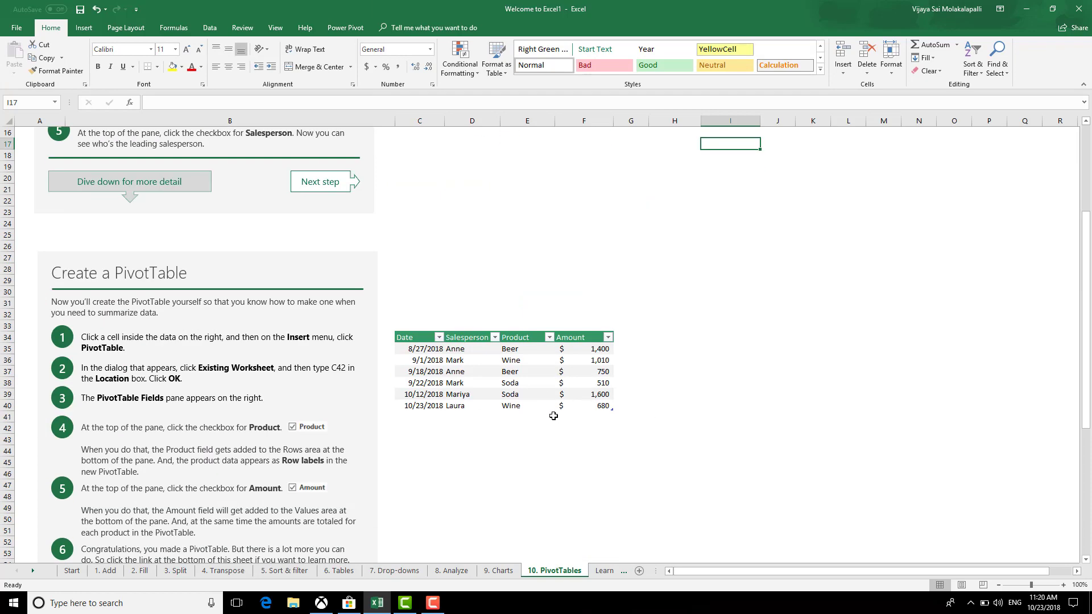
scroll(597, 414, down, 7)
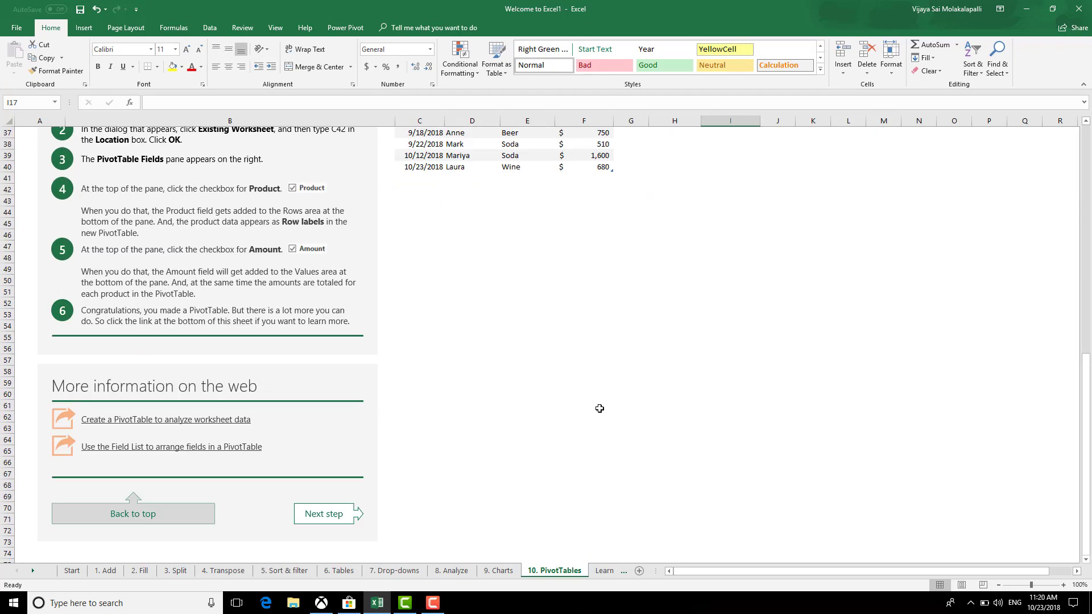
scroll(599, 408, up, 12)
click(654, 223)
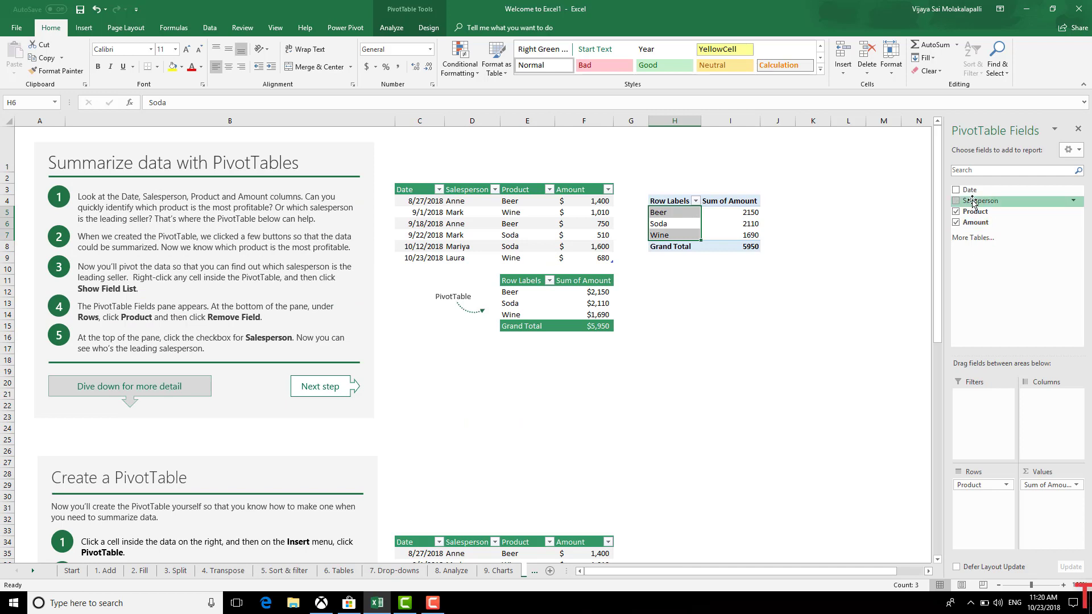
drag(972, 202, 981, 499)
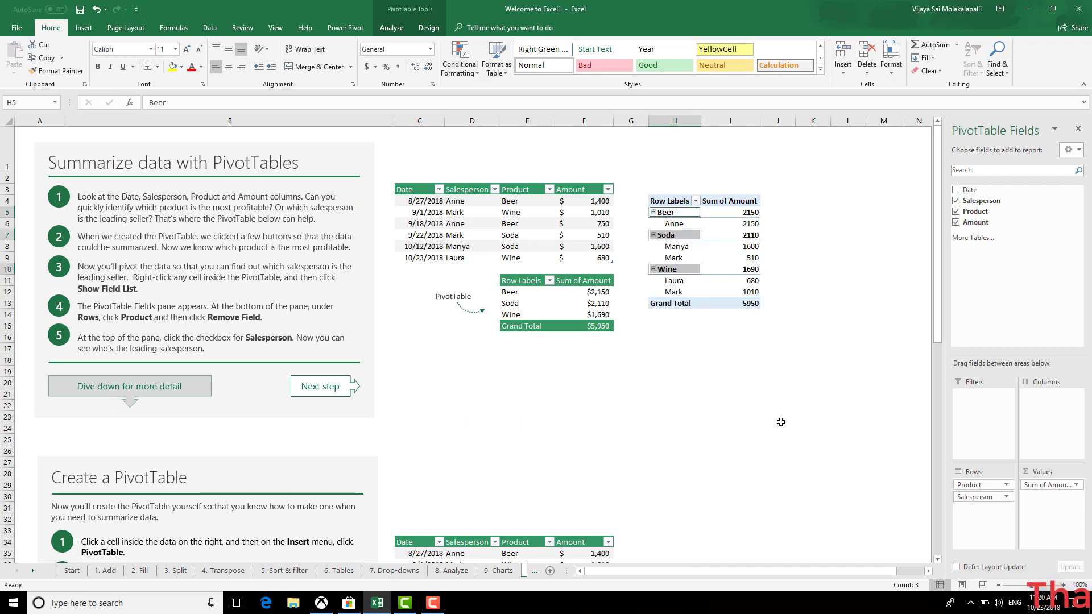
Turn on the classic PivotTable layout in PivotTable Options > Display
right_click(728, 258)
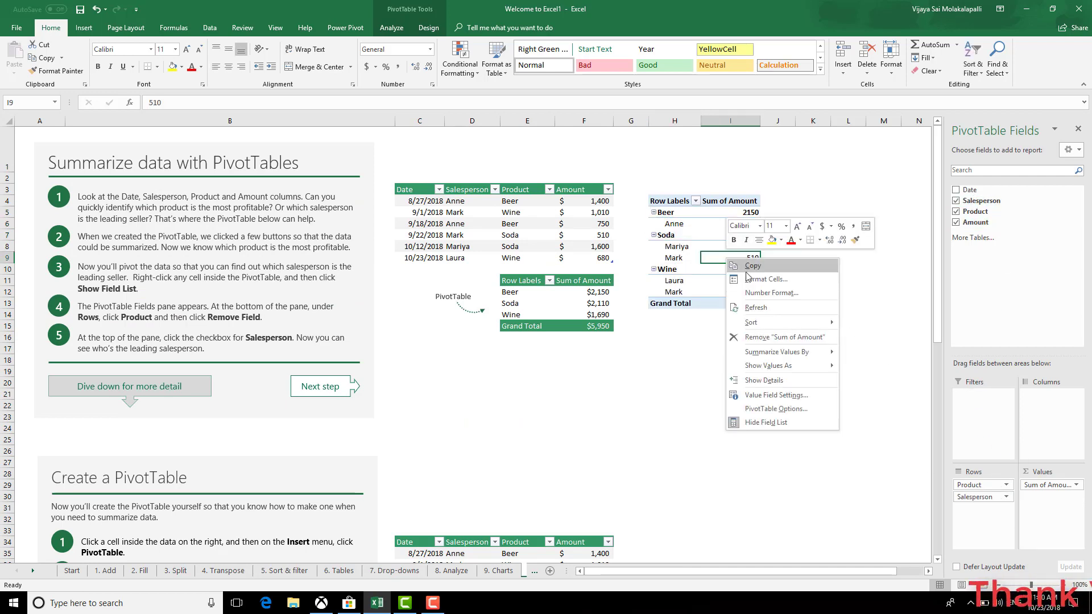
click(775, 408)
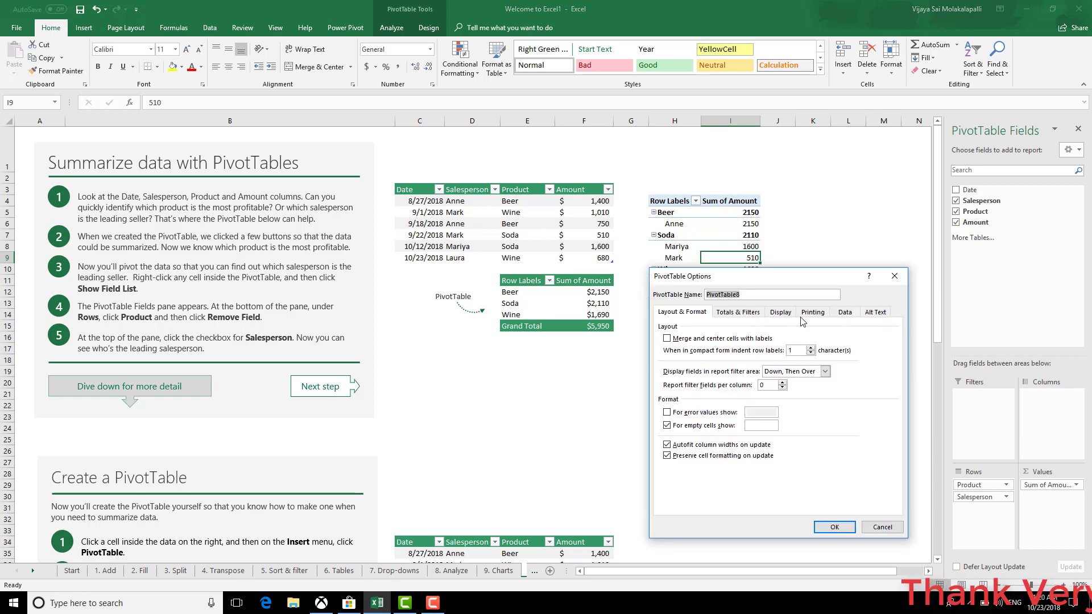
click(787, 315)
click(846, 314)
click(812, 314)
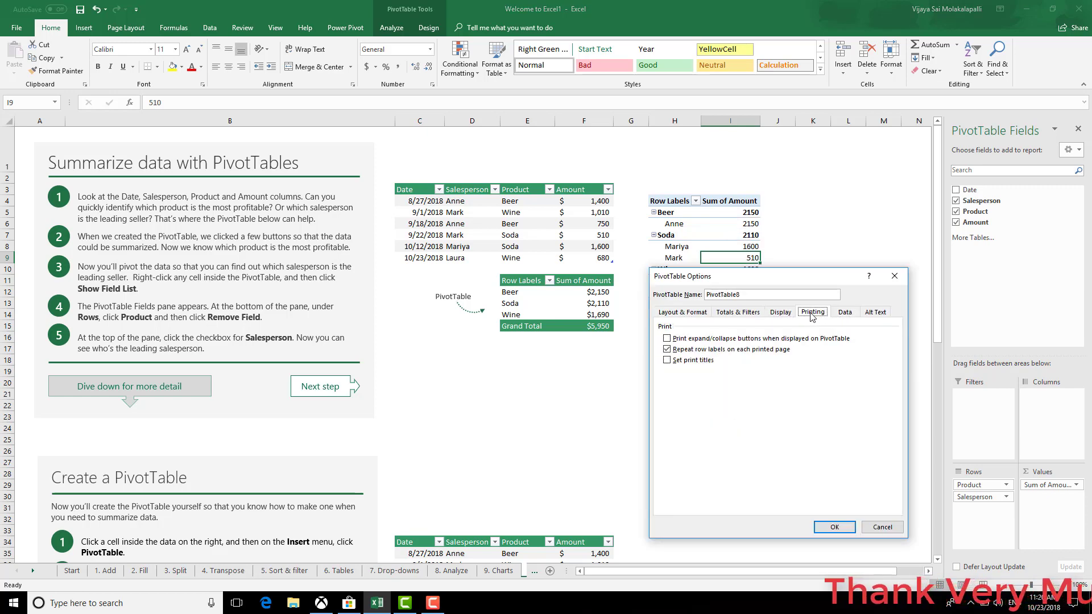
click(781, 314)
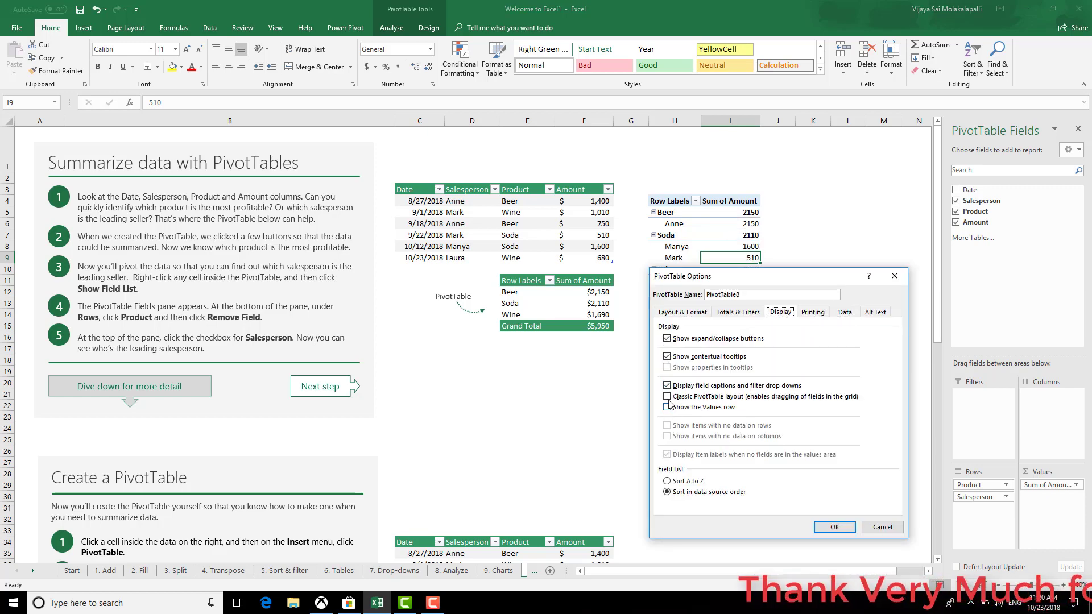
click(667, 396)
click(834, 527)
click(787, 448)
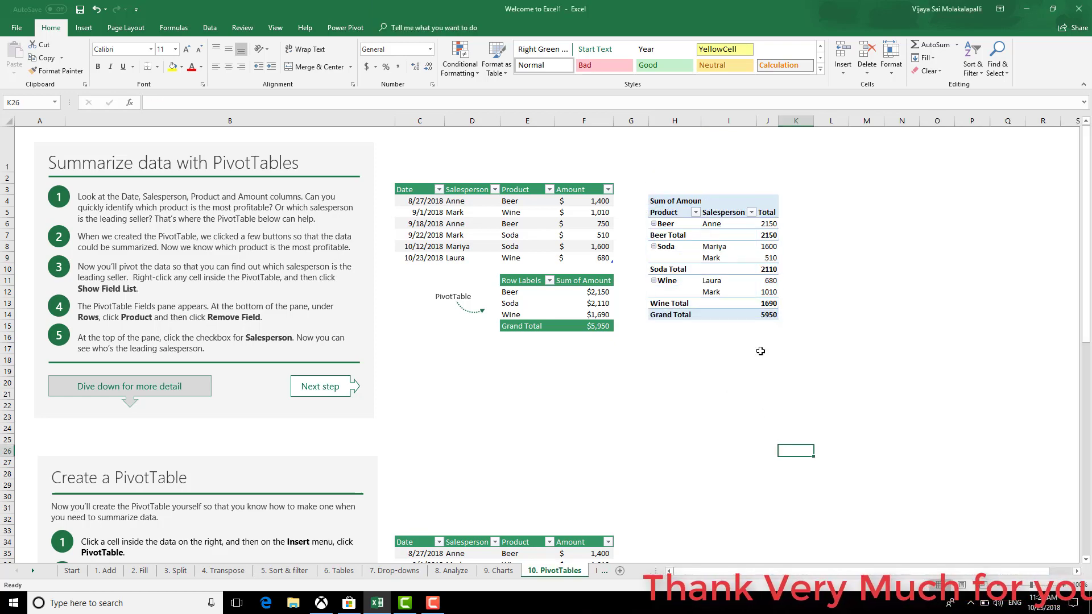
Remove the Product subtotal rows and select the Total values column
click(685, 223)
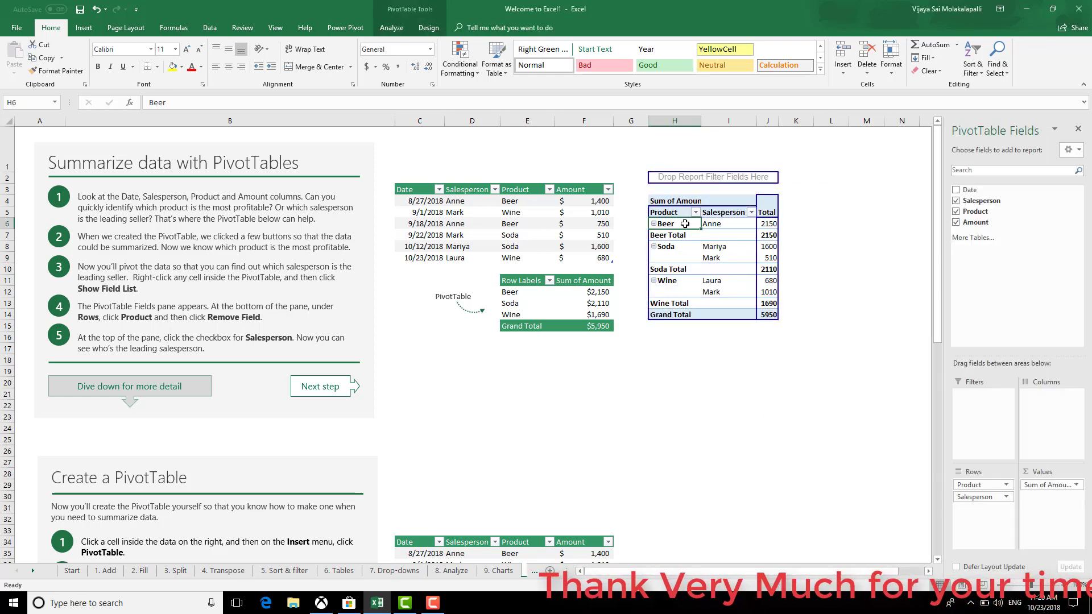
right_click(685, 224)
click(733, 313)
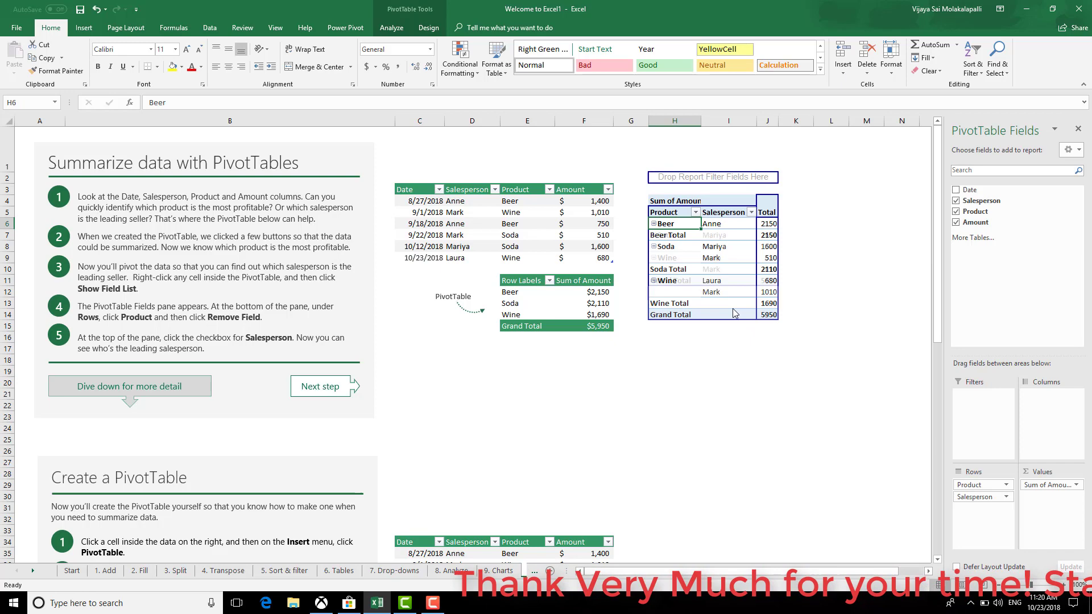
click(729, 359)
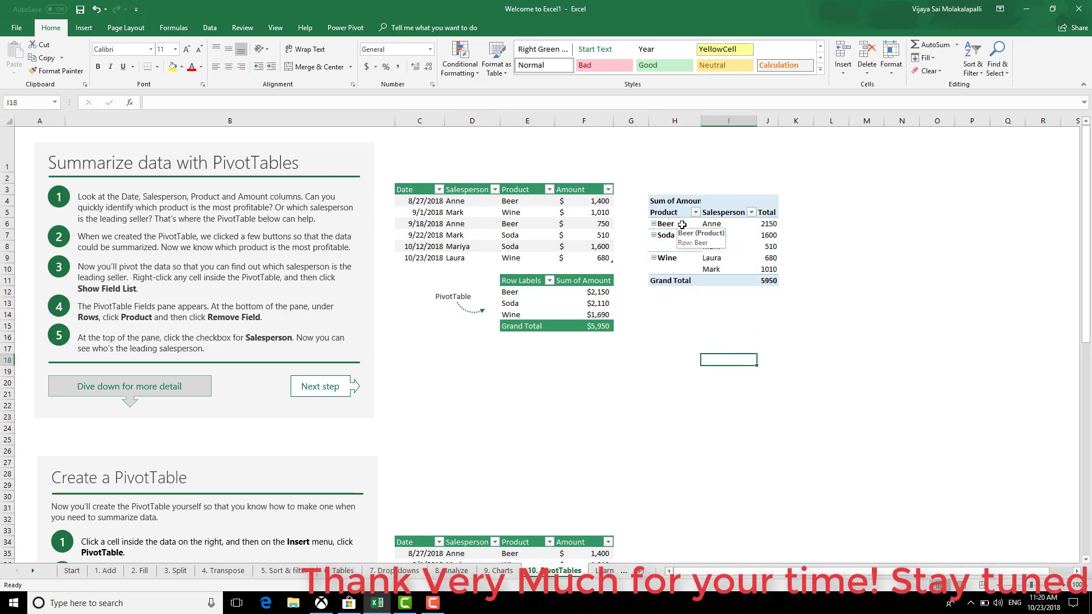
click(739, 226)
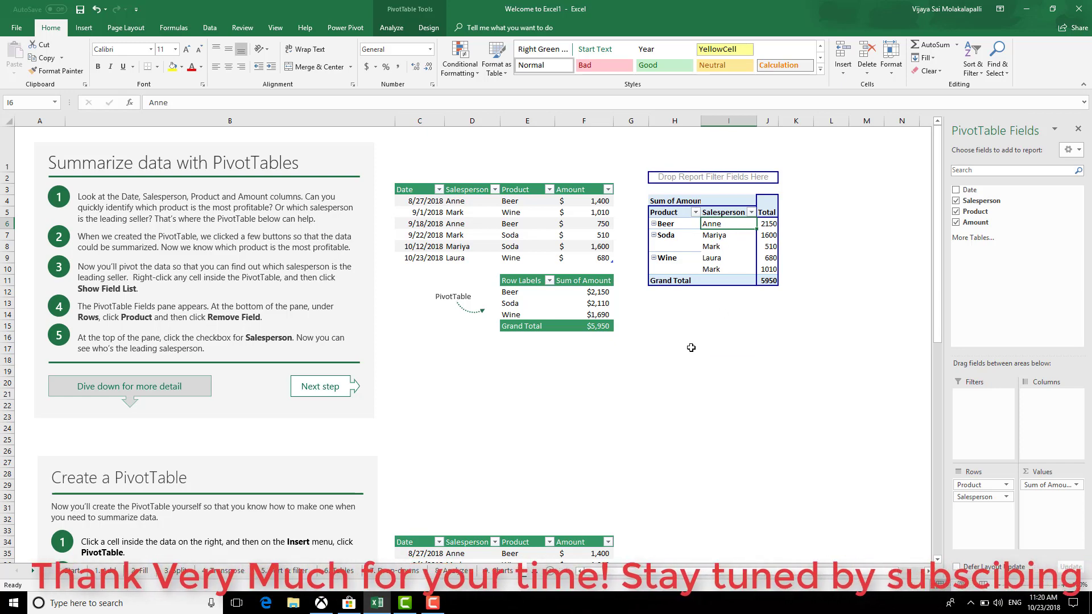
click(710, 359)
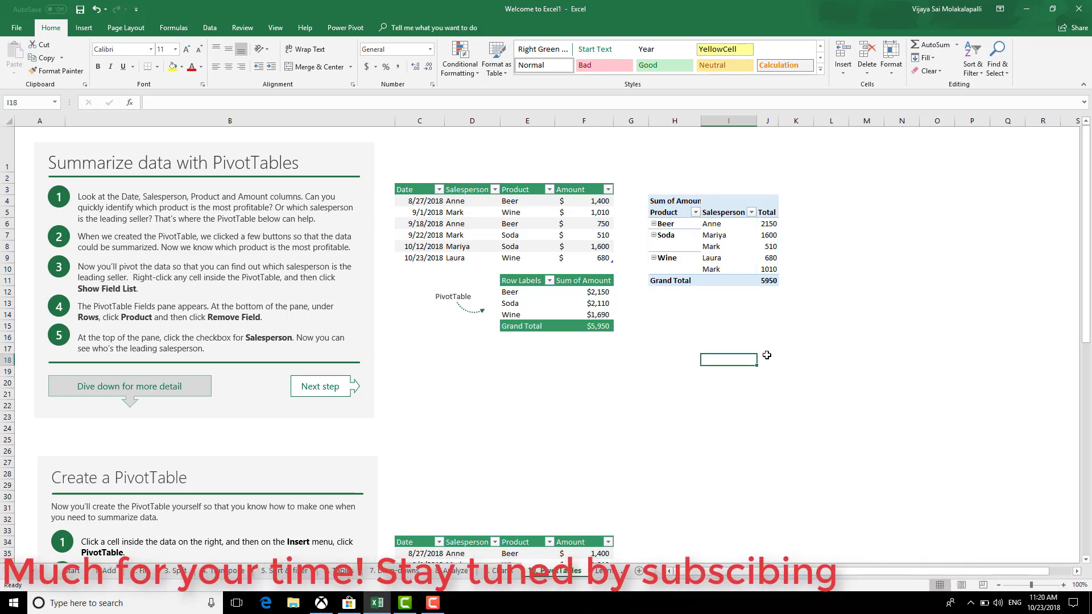
click(762, 208)
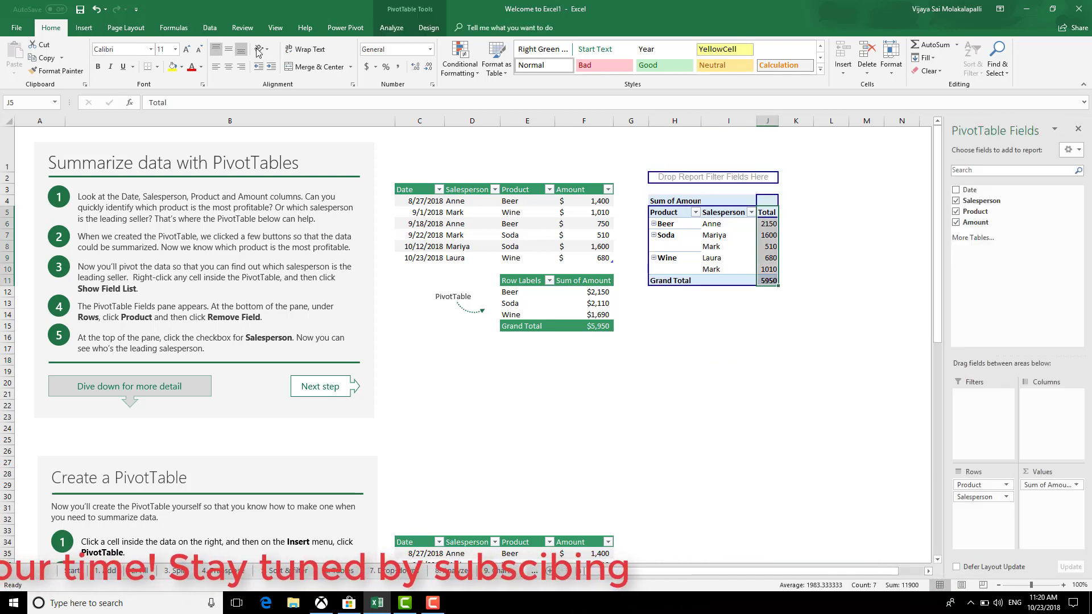
Format the PivotTable totals as Accounting with no decimals, e.g. 2,150 and 5,950
click(431, 51)
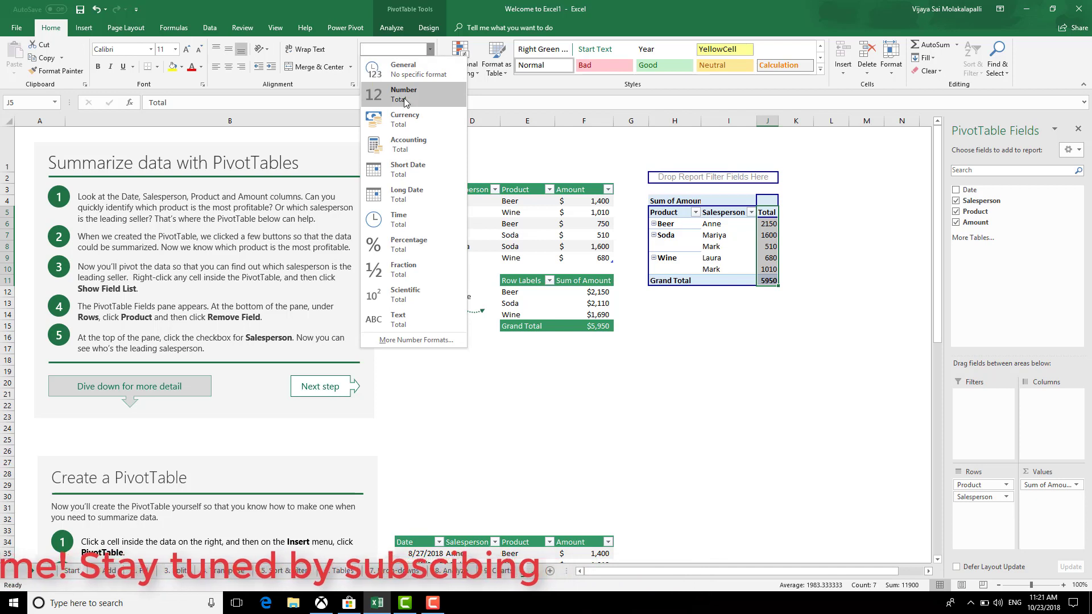
click(400, 149)
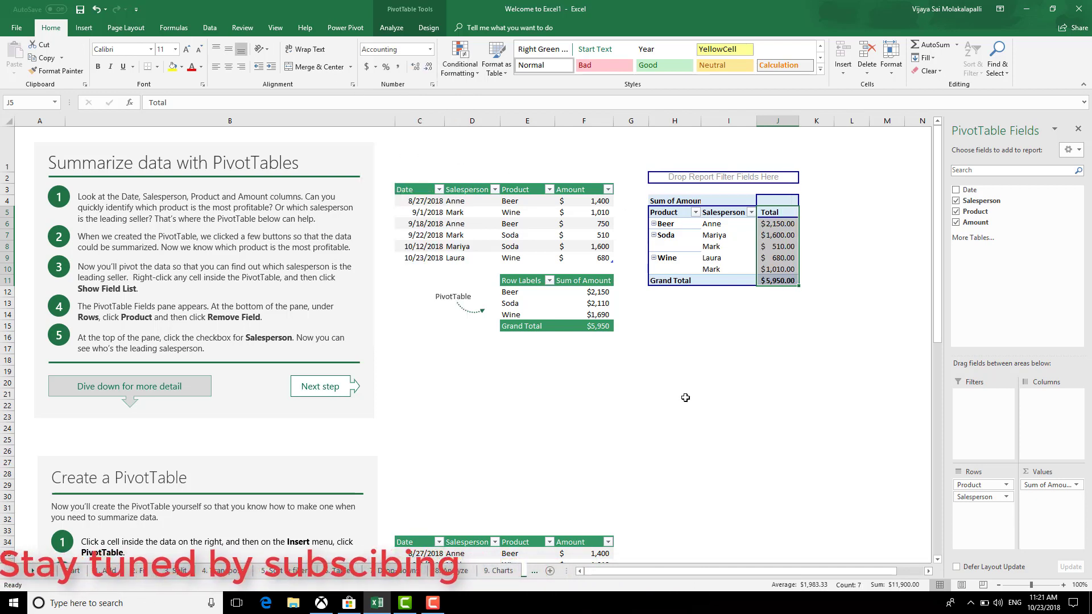
click(415, 67)
click(415, 67)
click(675, 337)
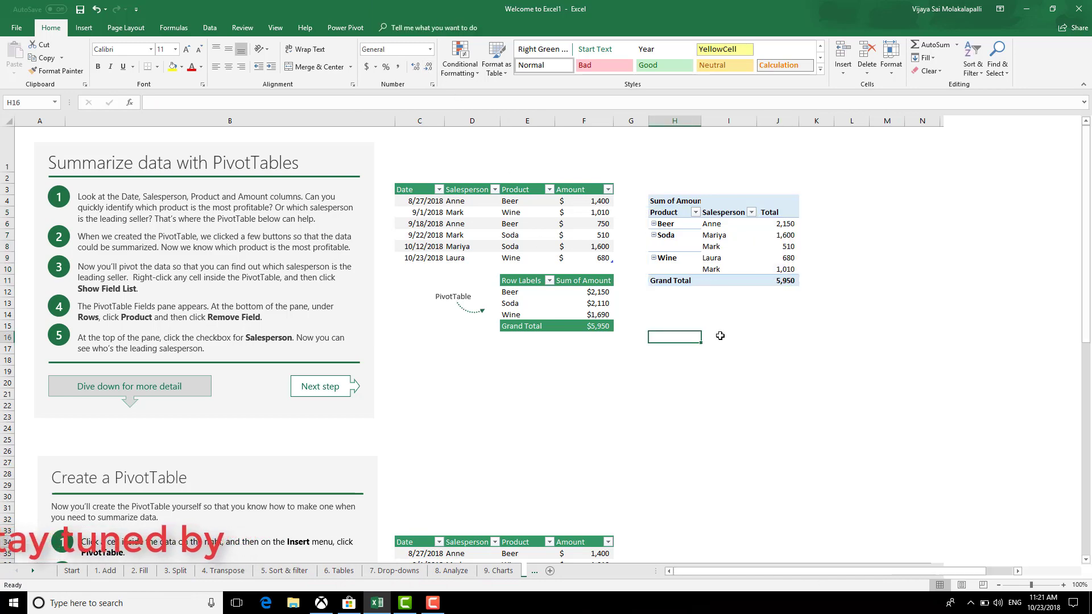
drag(779, 225, 805, 303)
click(817, 406)
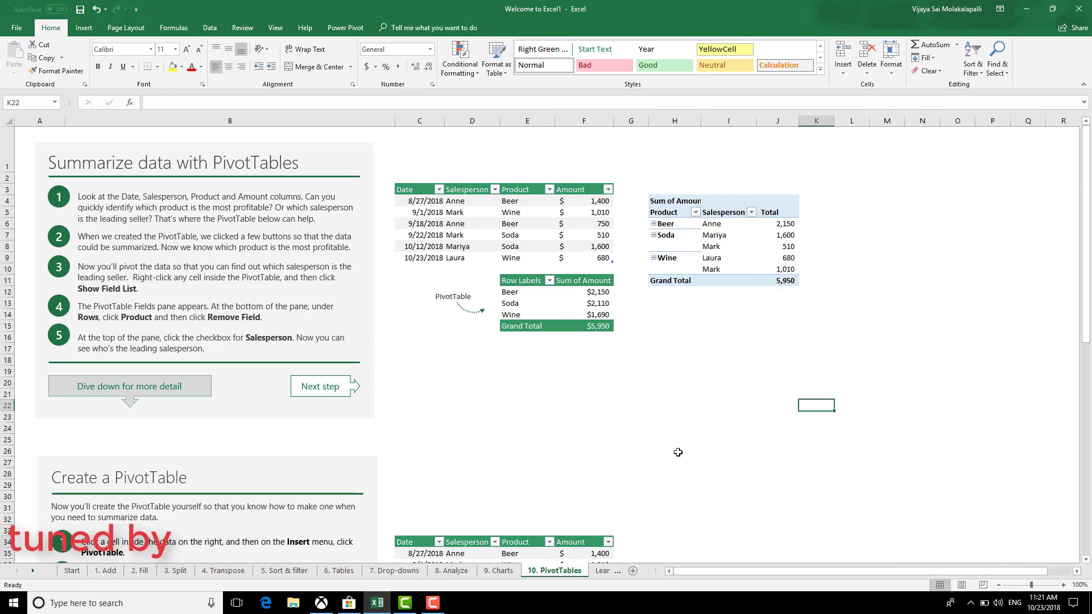
Scroll around the PivotTables sheet to review the finished PivotTable
scroll(660, 442, down, 7)
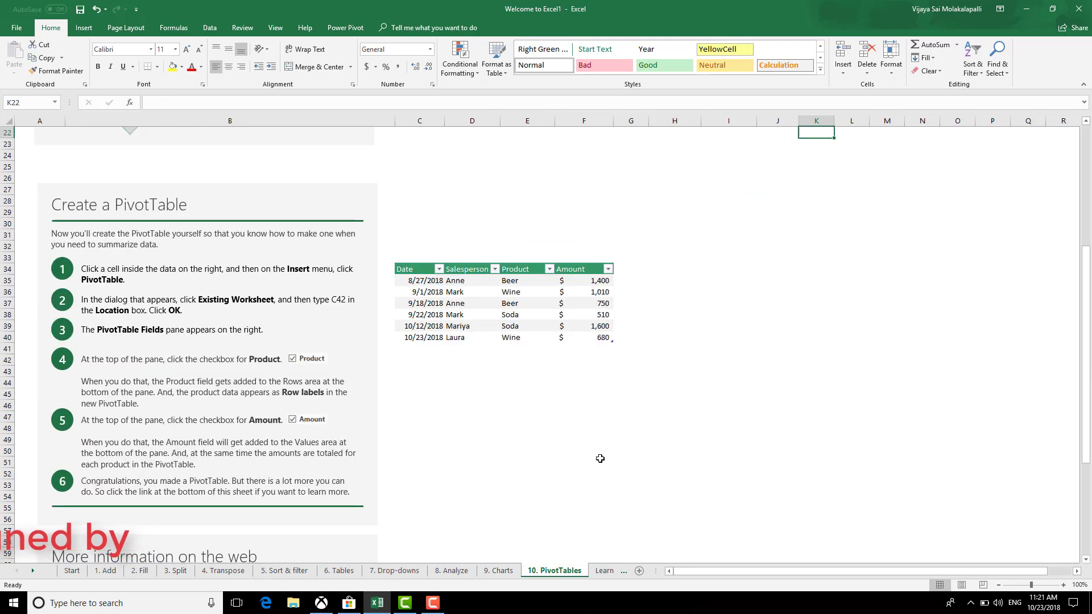
scroll(625, 512, down, 3)
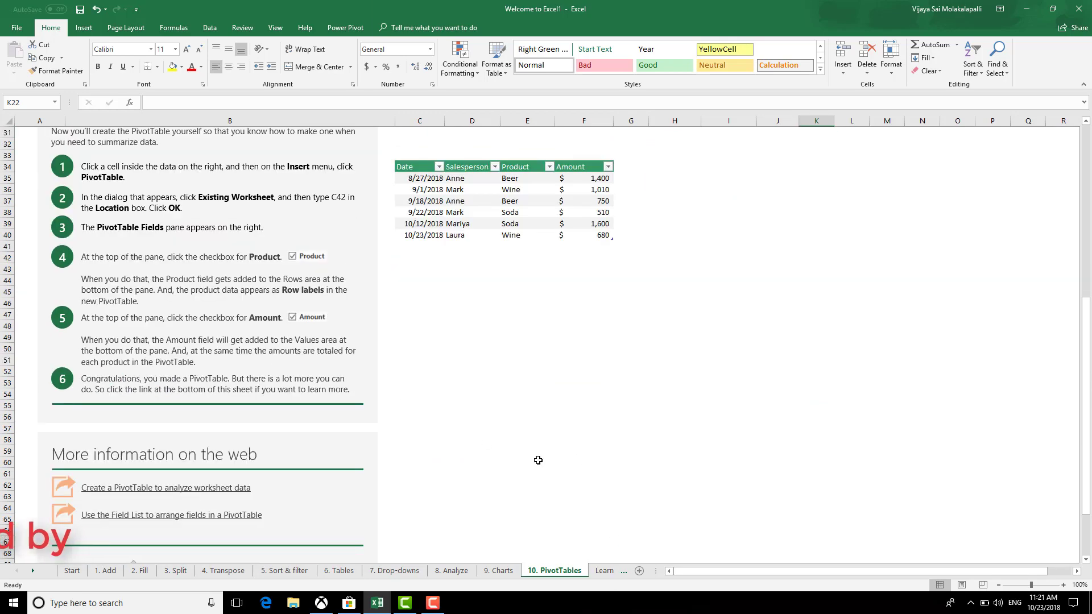
scroll(546, 472, up, 10)
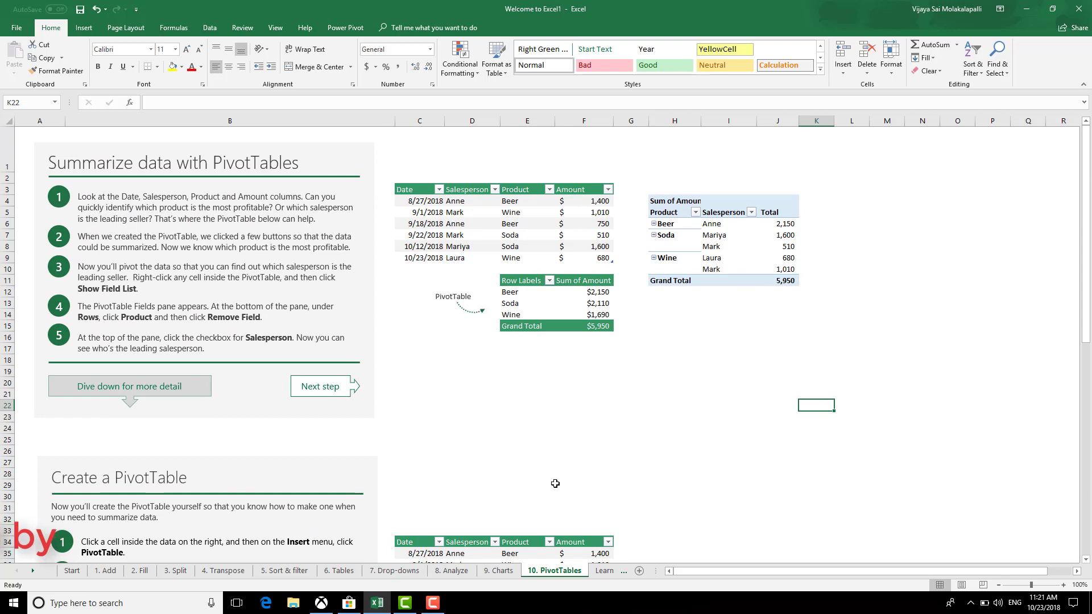
click(503, 379)
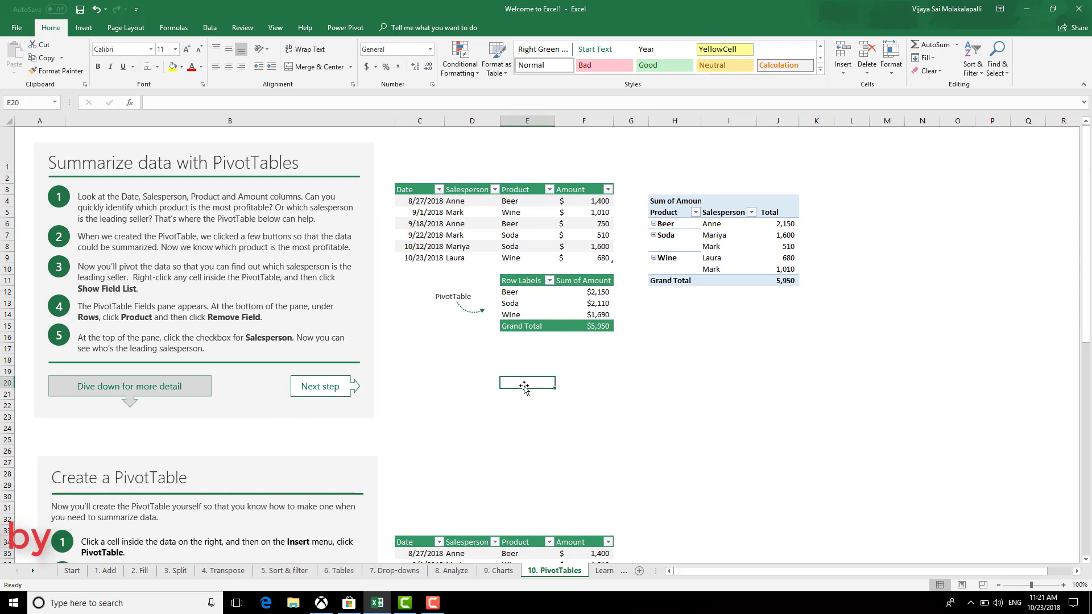
click(660, 396)
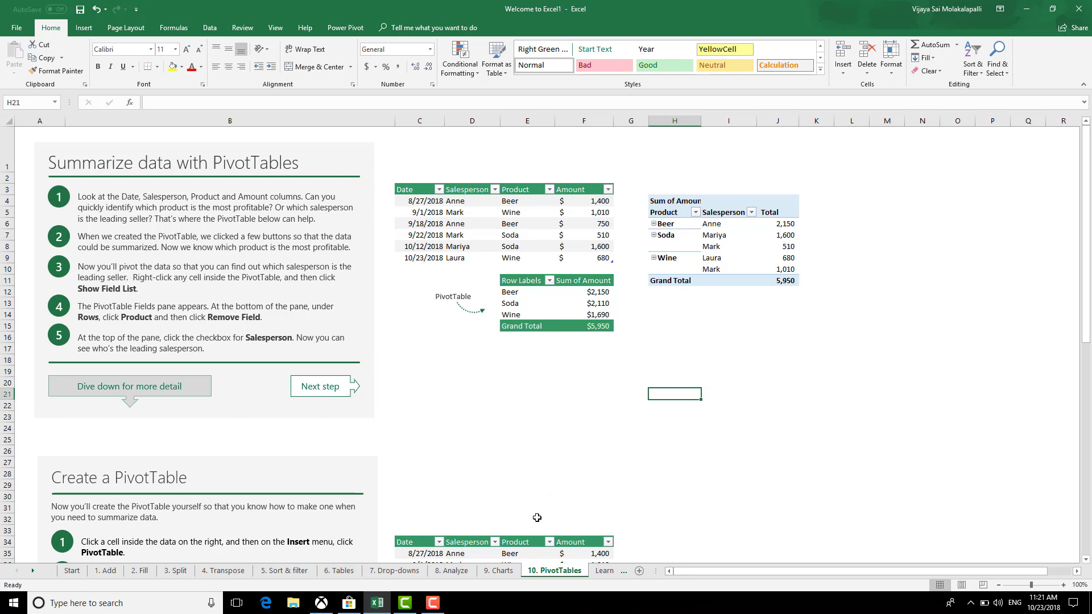
click(433, 602)
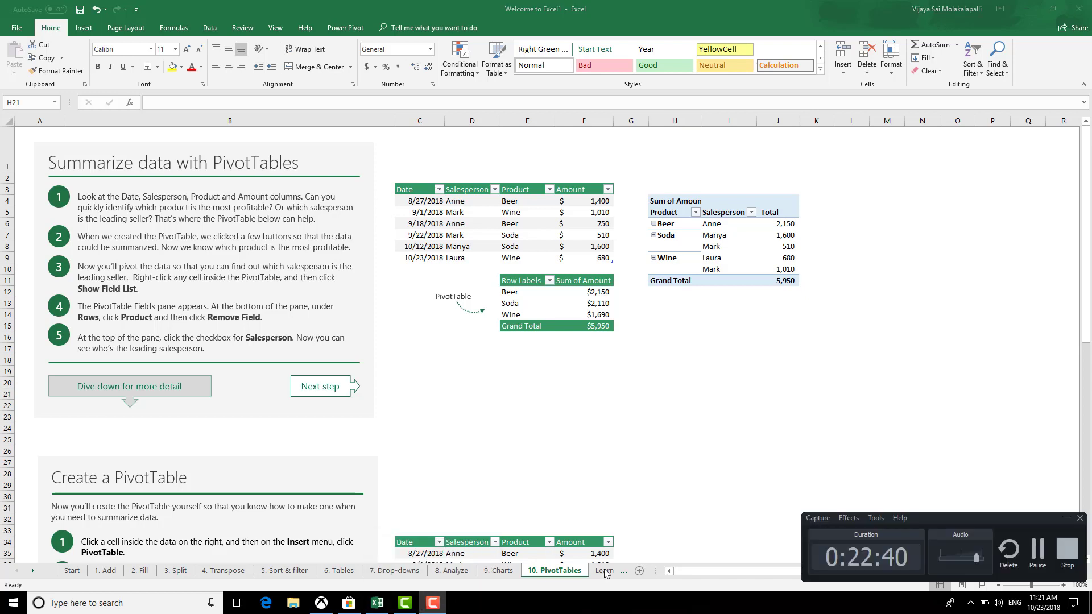